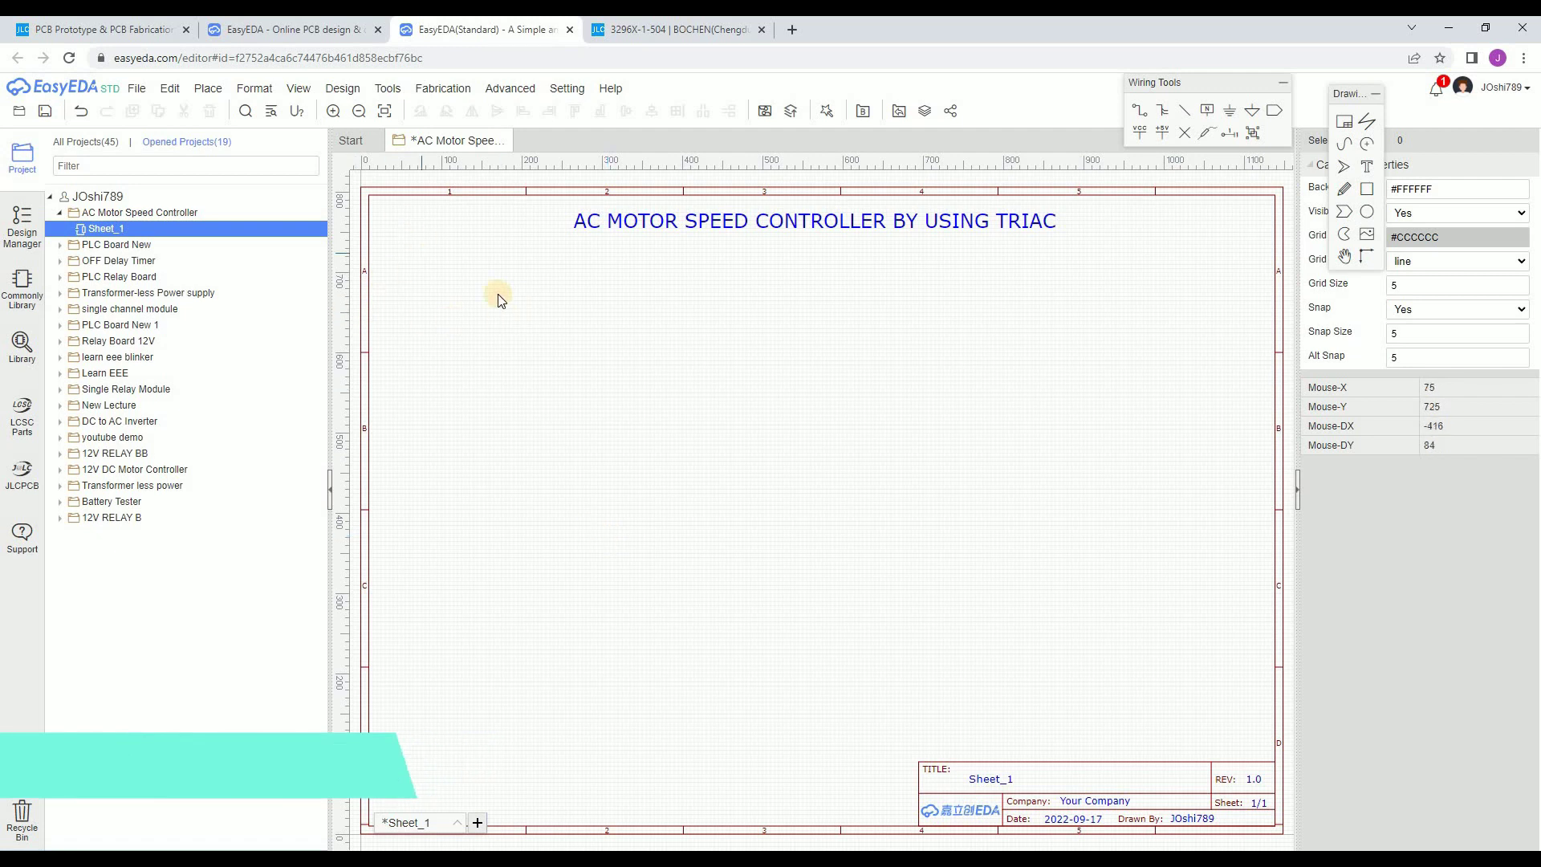
- Switch to the JLCPCB website, sign in to the account, and find the EasyEDA link among the network sites
{"action": "left_click", "coordinate": [104, 29]}
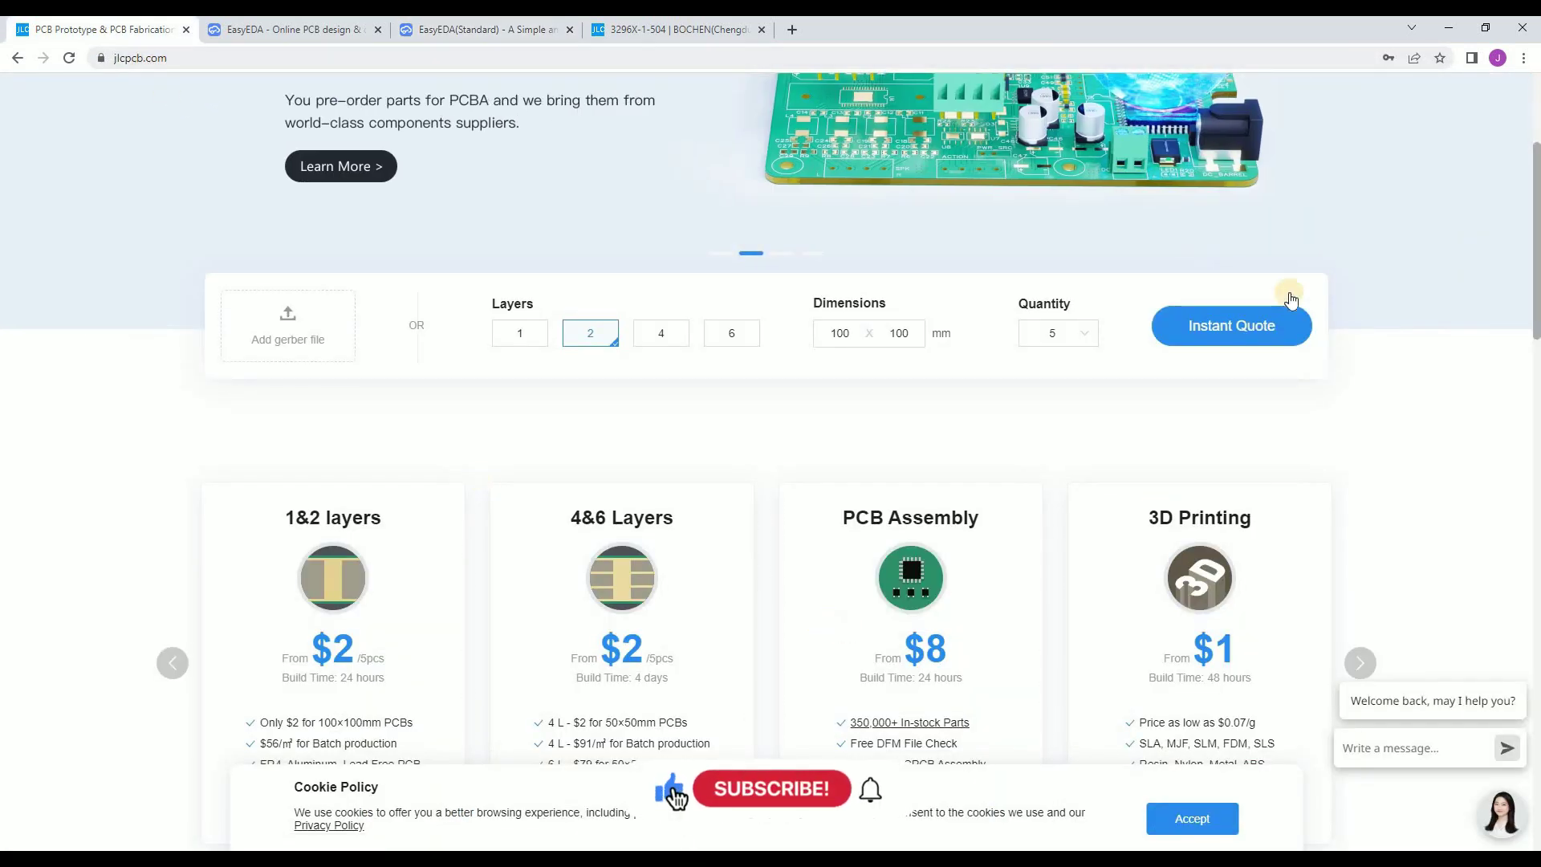
{"action": "scroll", "coordinate": [1282, 297], "scroll_direction": "up", "scroll_amount": 5}
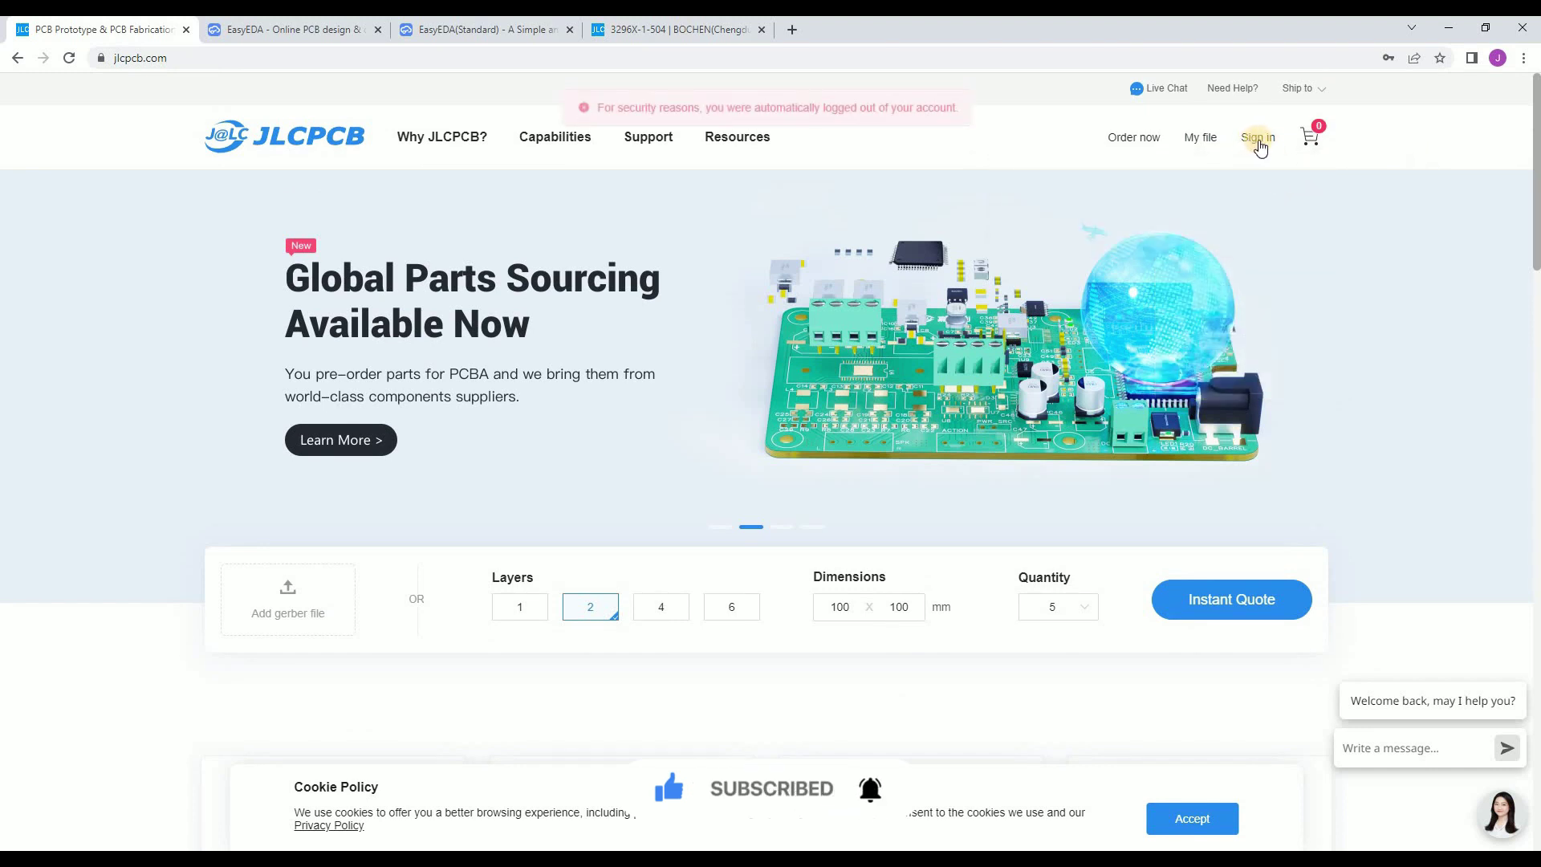
{"action": "mouse_move", "coordinate": [1257, 143]}
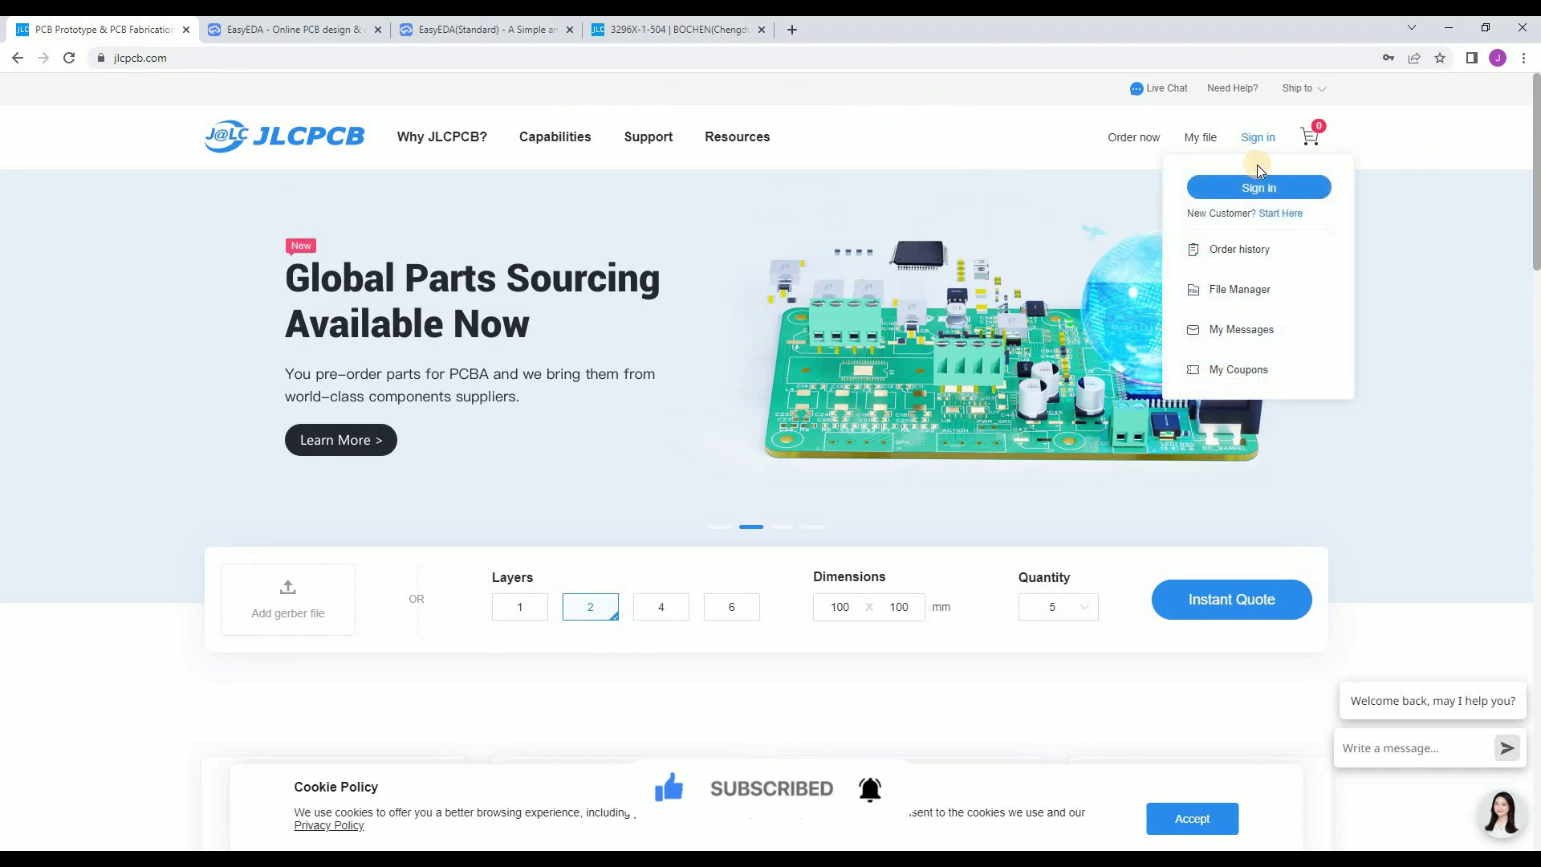
{"action": "left_click", "coordinate": [1254, 198]}
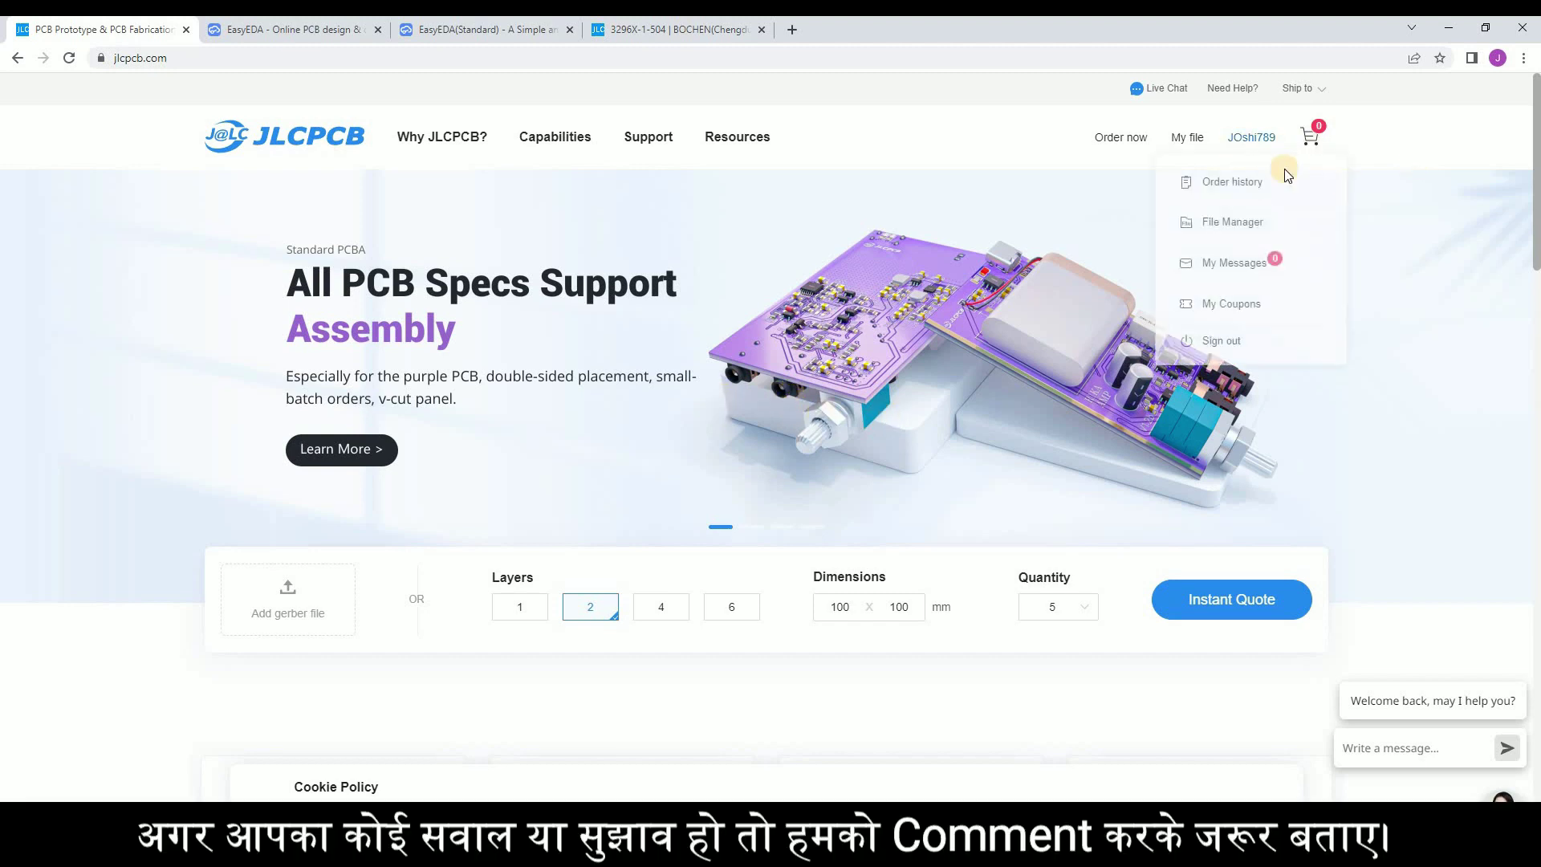
{"action": "mouse_move", "coordinate": [1259, 152]}
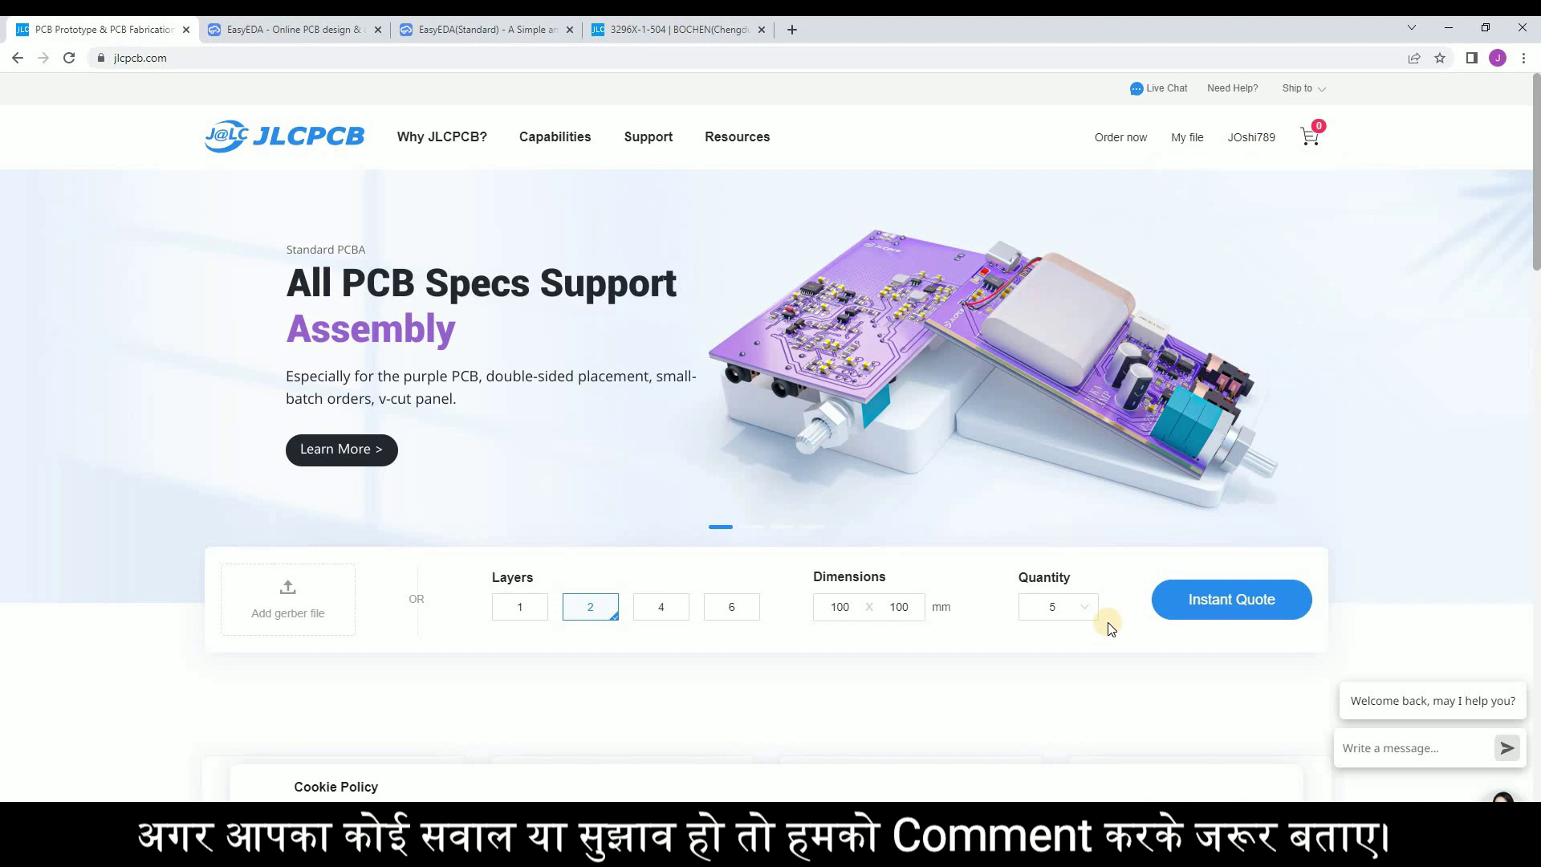
{"action": "scroll", "coordinate": [1084, 645], "scroll_direction": "down", "scroll_amount": 20}
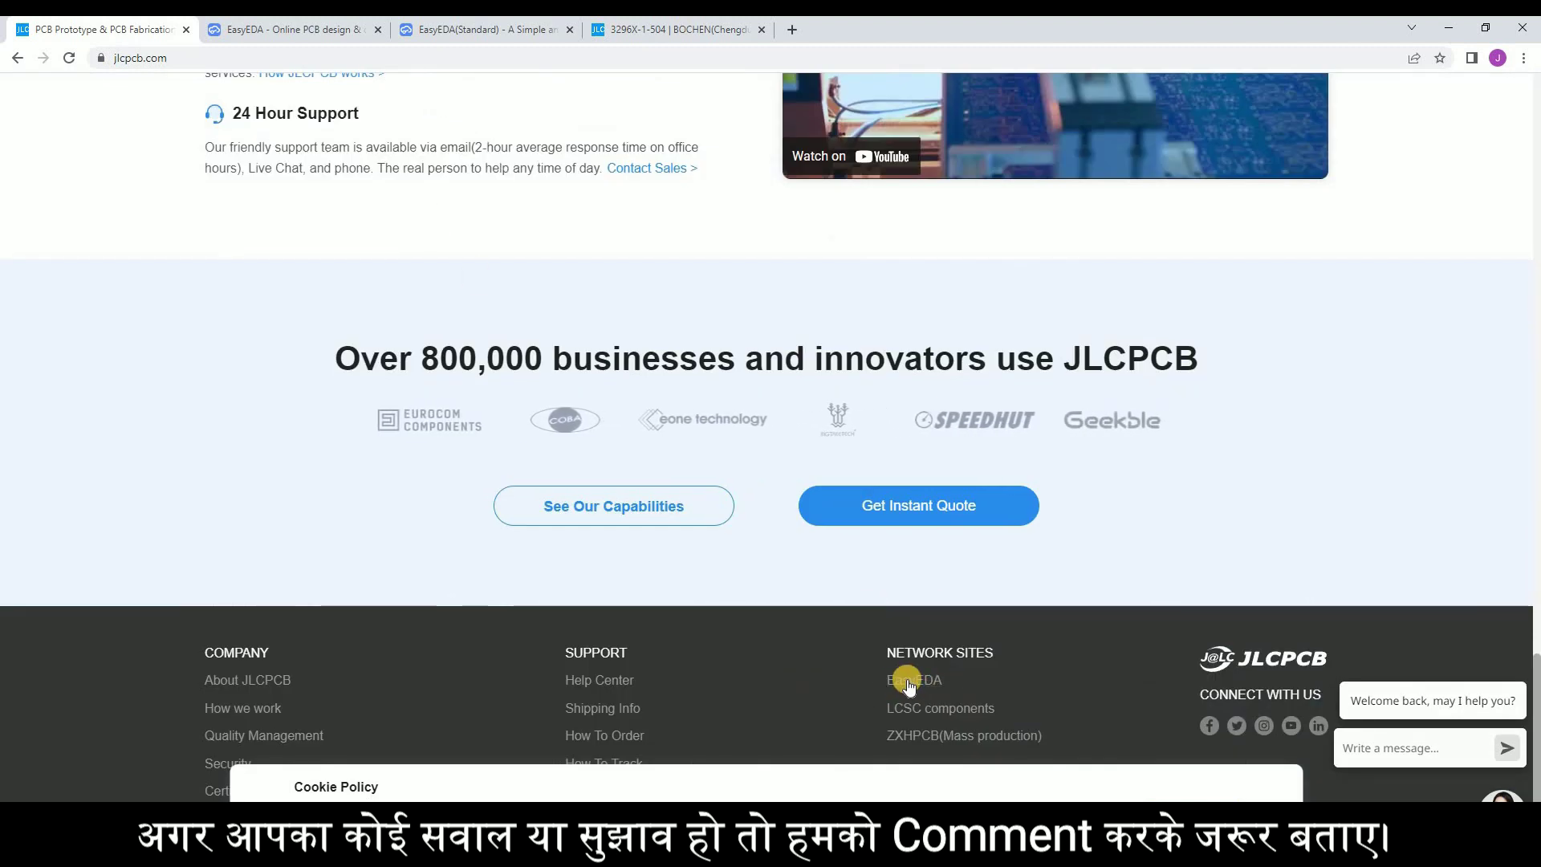
- Review the Std and Pro editor choices on the EasyEDA website and return to the AC Motor Speed Controller schematic
{"action": "key", "text": "ctrl+Tab"}
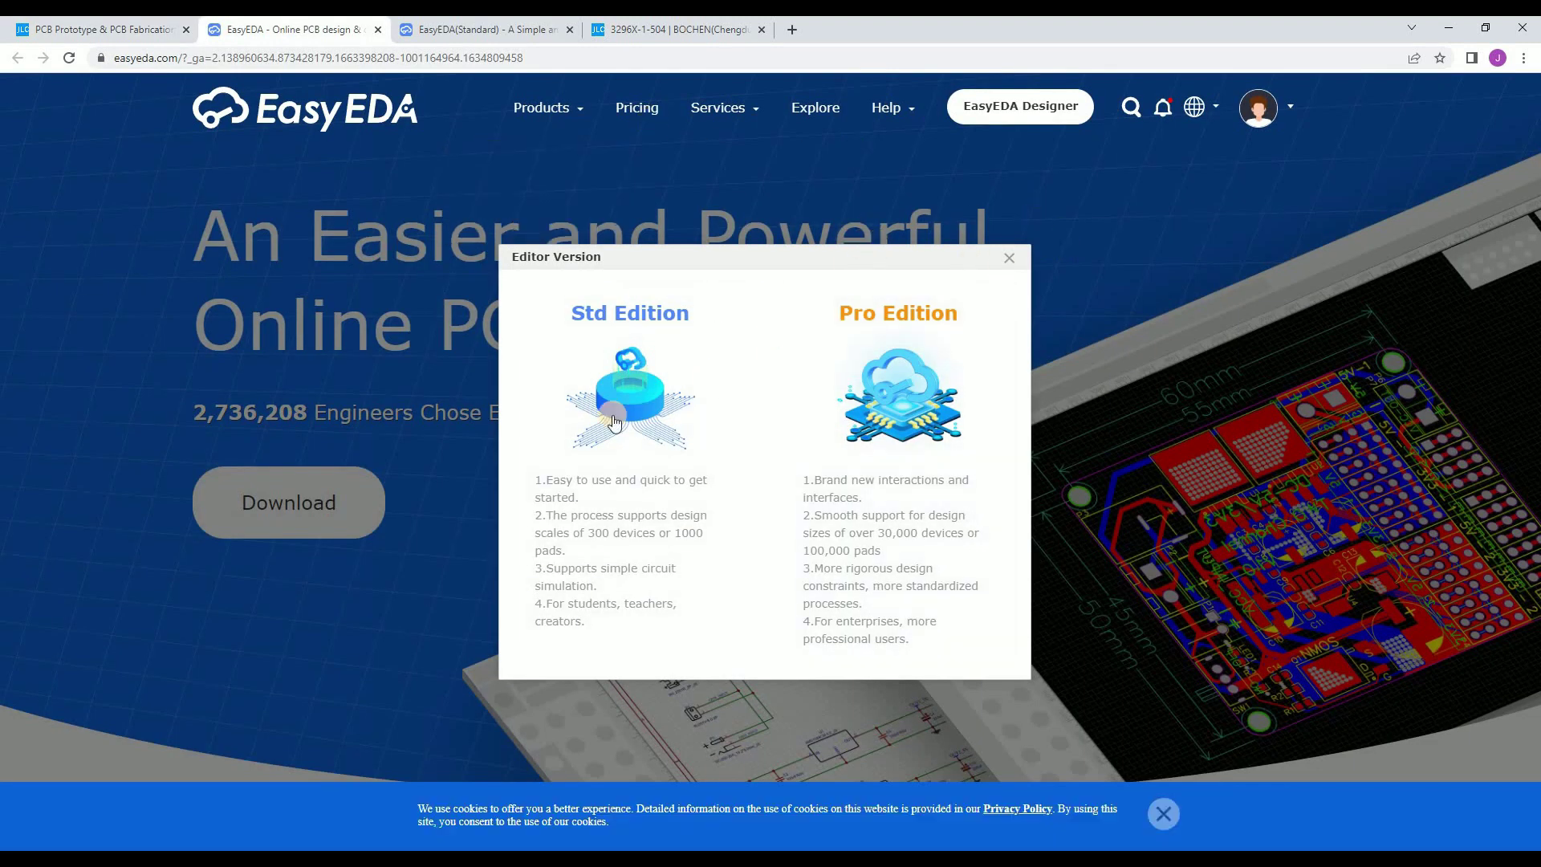
{"action": "left_click", "coordinate": [1006, 255]}
{"action": "left_click", "coordinate": [1017, 113]}
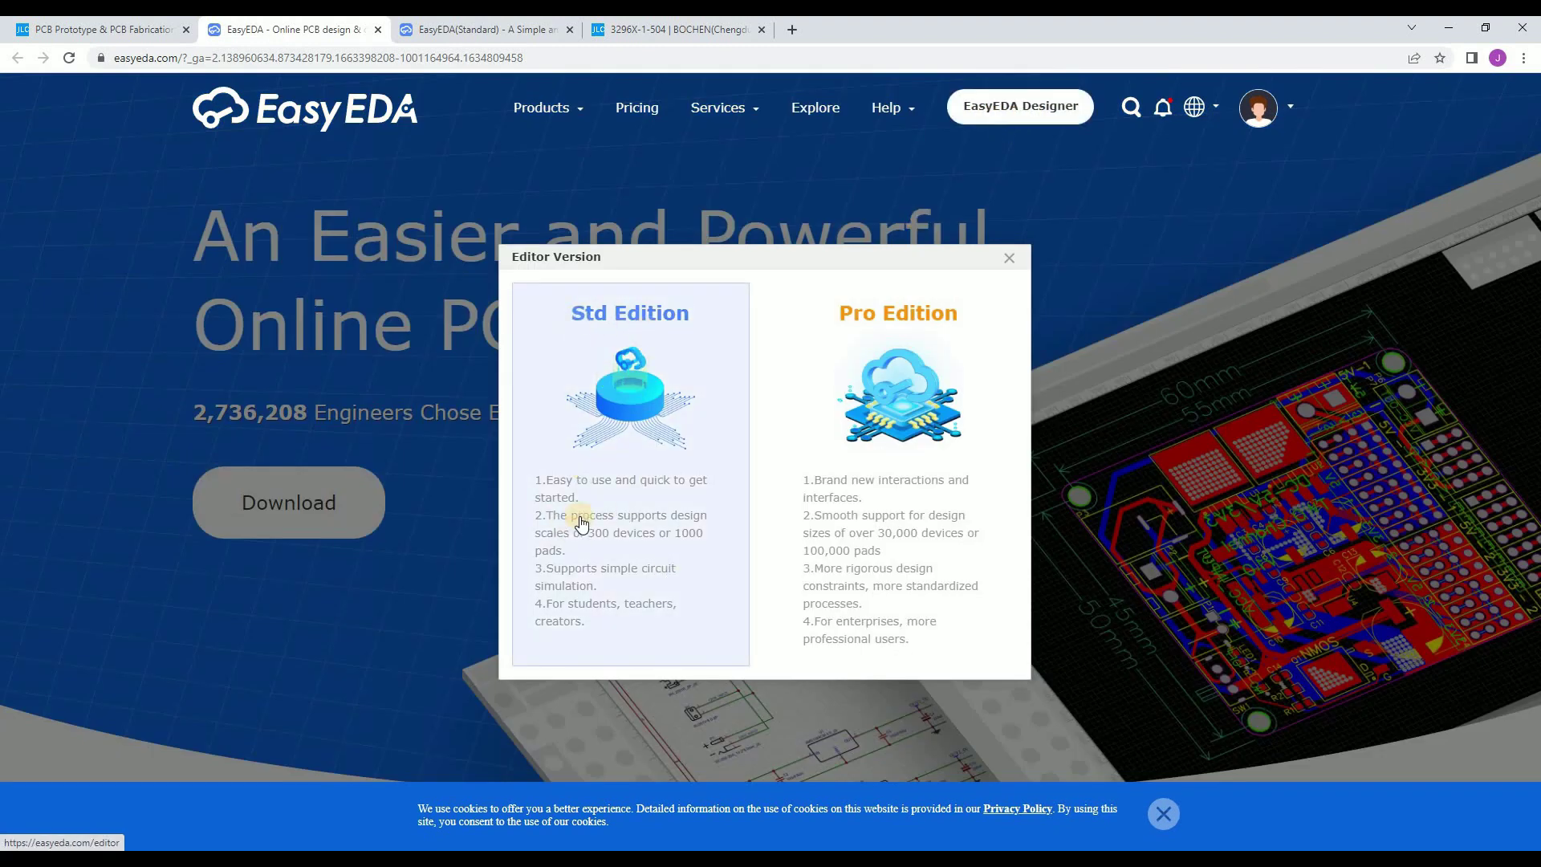
{"action": "left_click", "coordinate": [477, 29]}
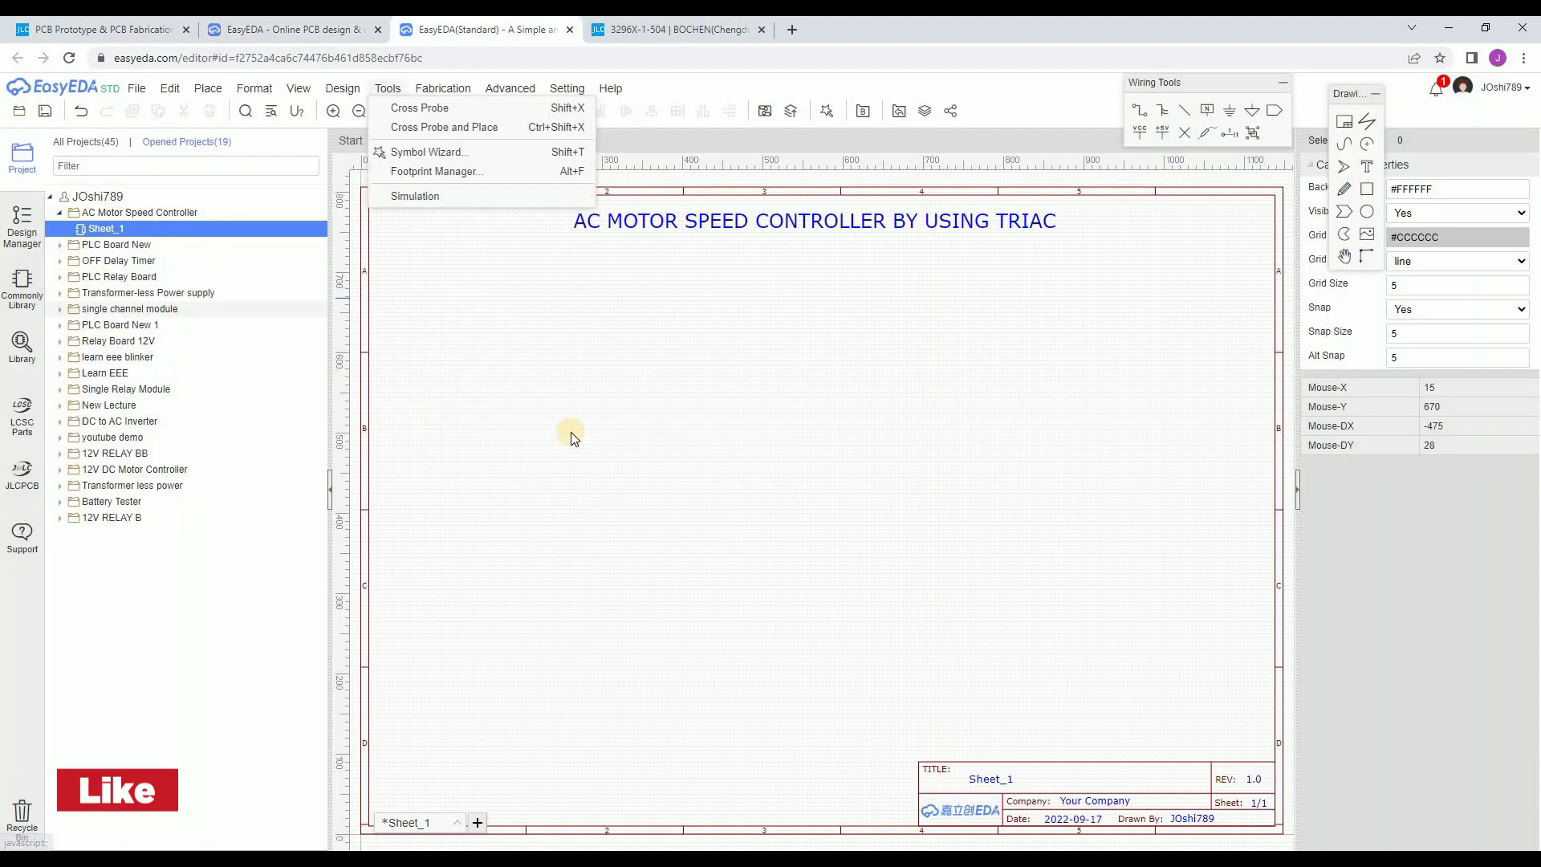
{"action": "left_click", "coordinate": [585, 402]}
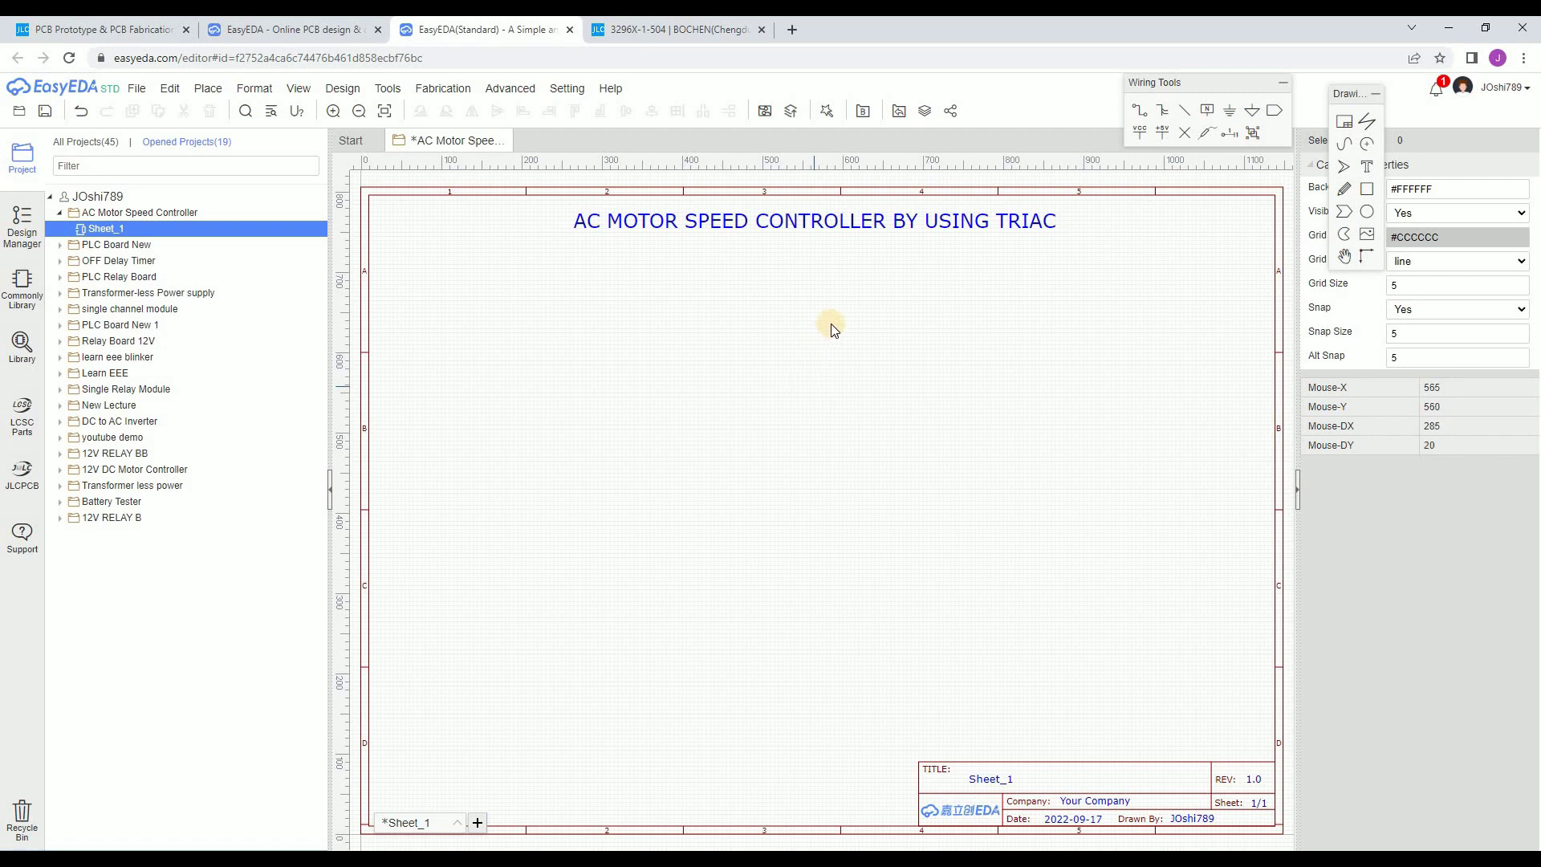
- Look over the 3296X-1-504 part page and the component search dialog, and show the commonly used library beside the schematic
{"action": "left_click", "coordinate": [678, 31]}
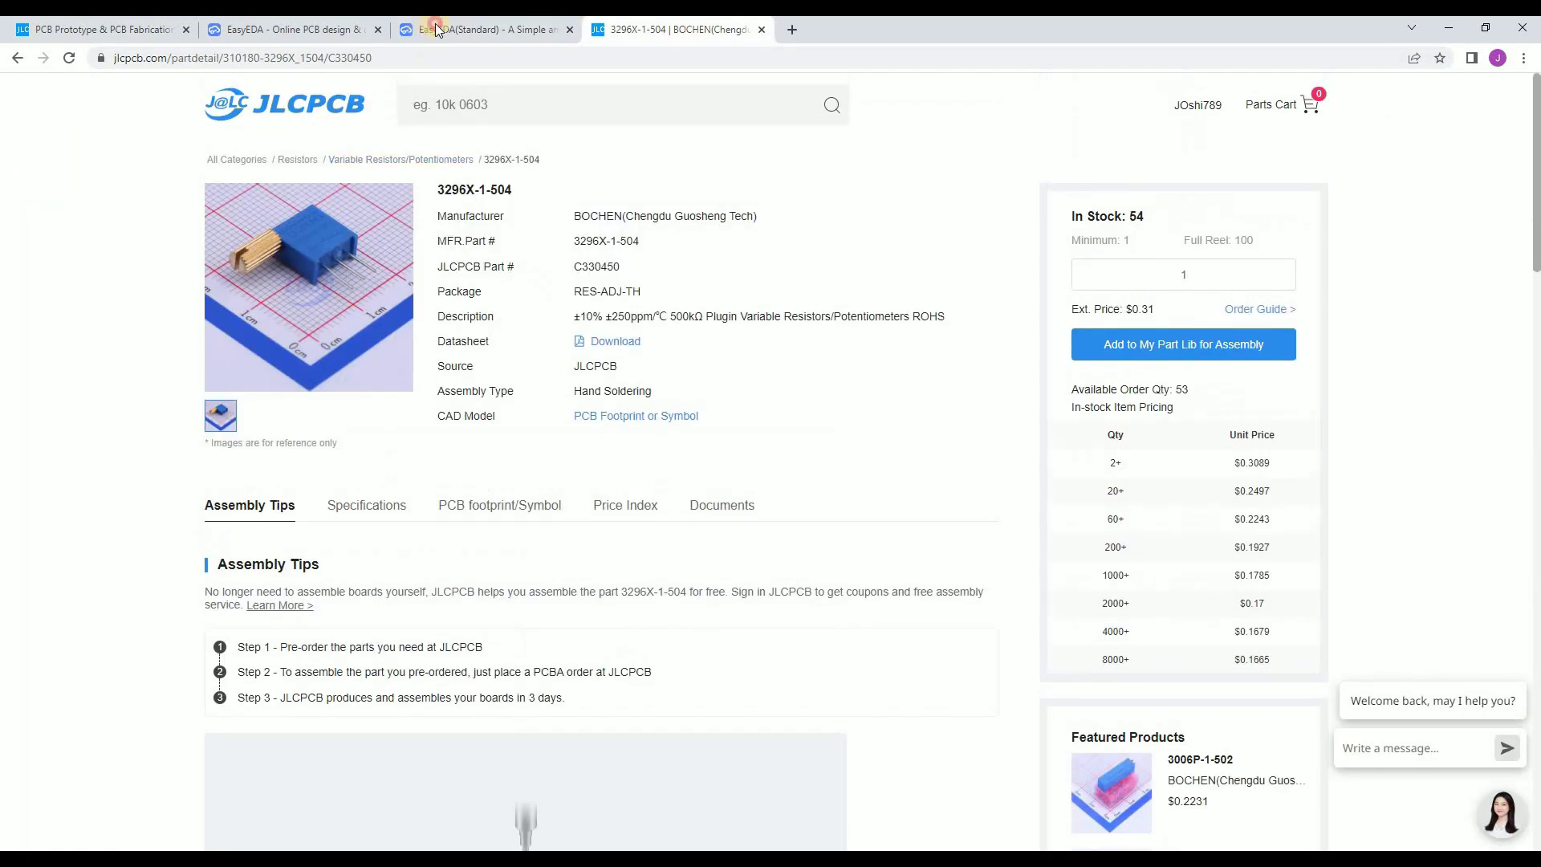
{"action": "left_click", "coordinate": [450, 29]}
{"action": "left_click", "coordinate": [22, 343]}
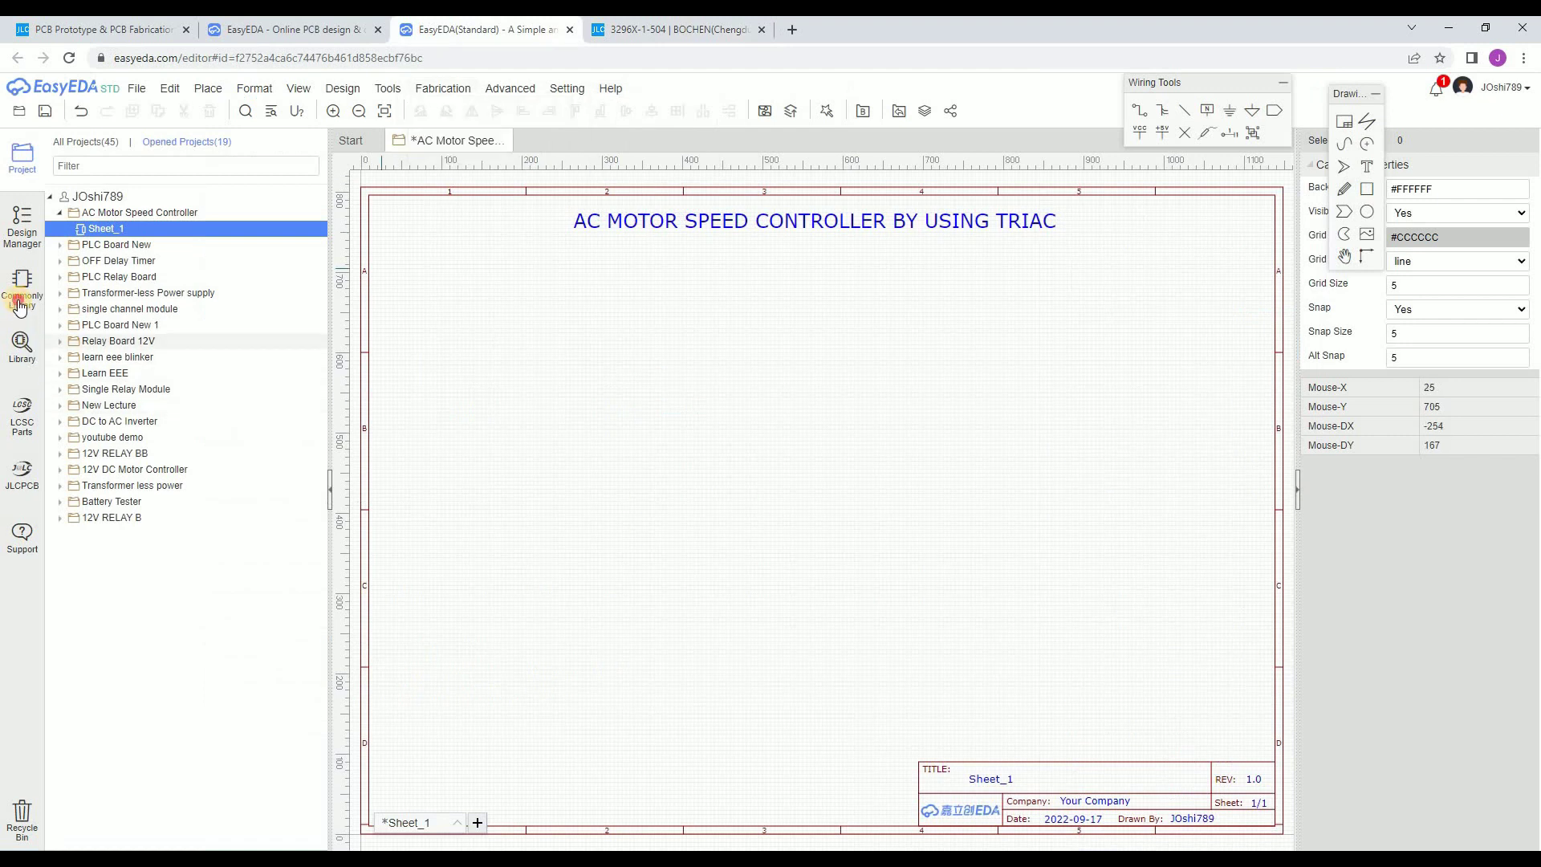
{"action": "left_click", "coordinate": [23, 285]}
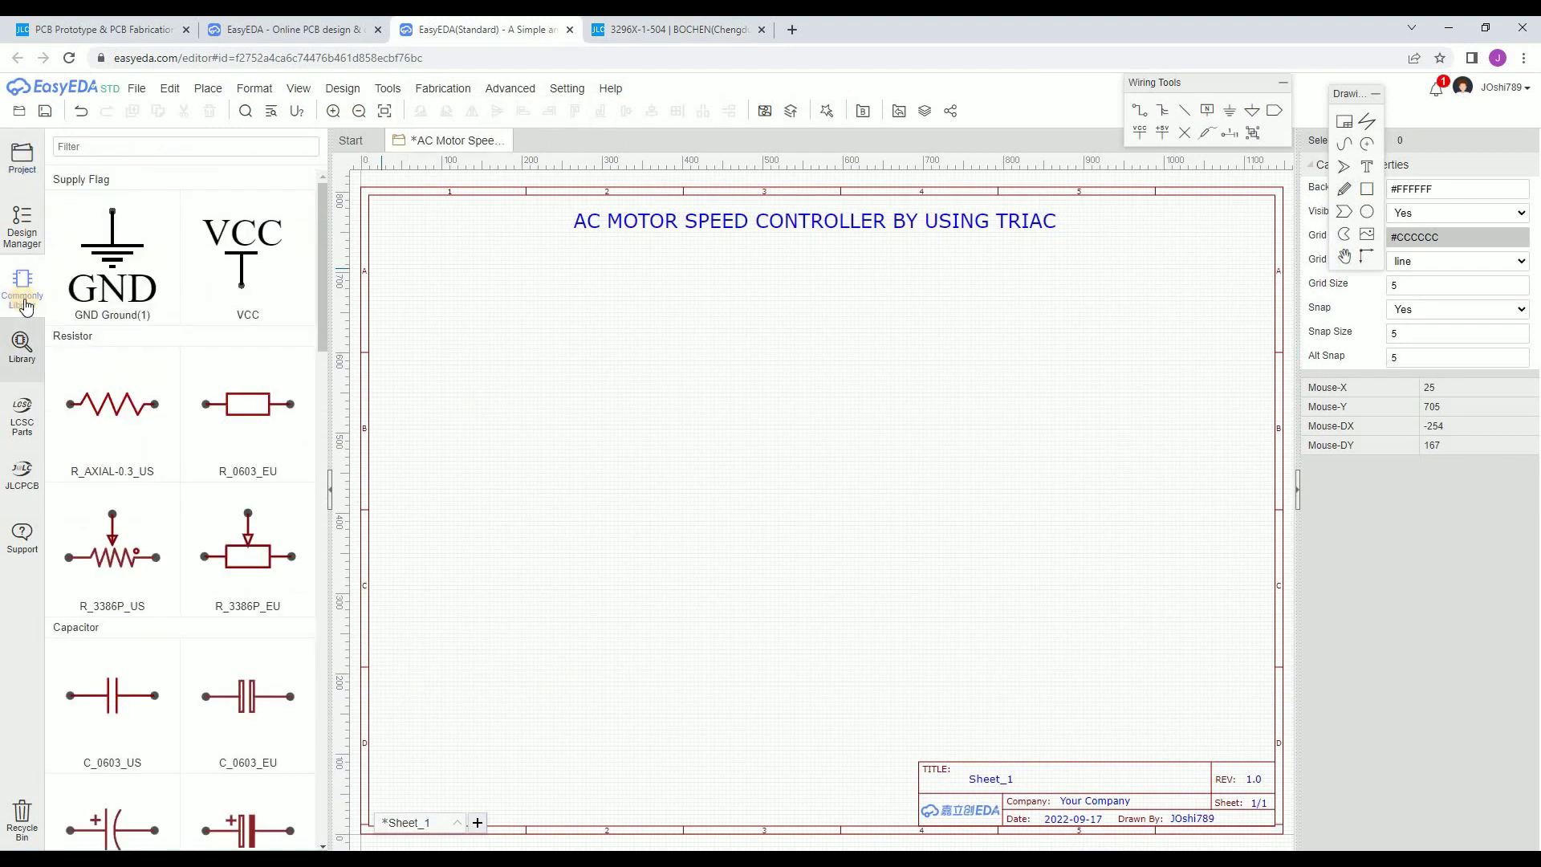
{"action": "left_click", "coordinate": [22, 353]}
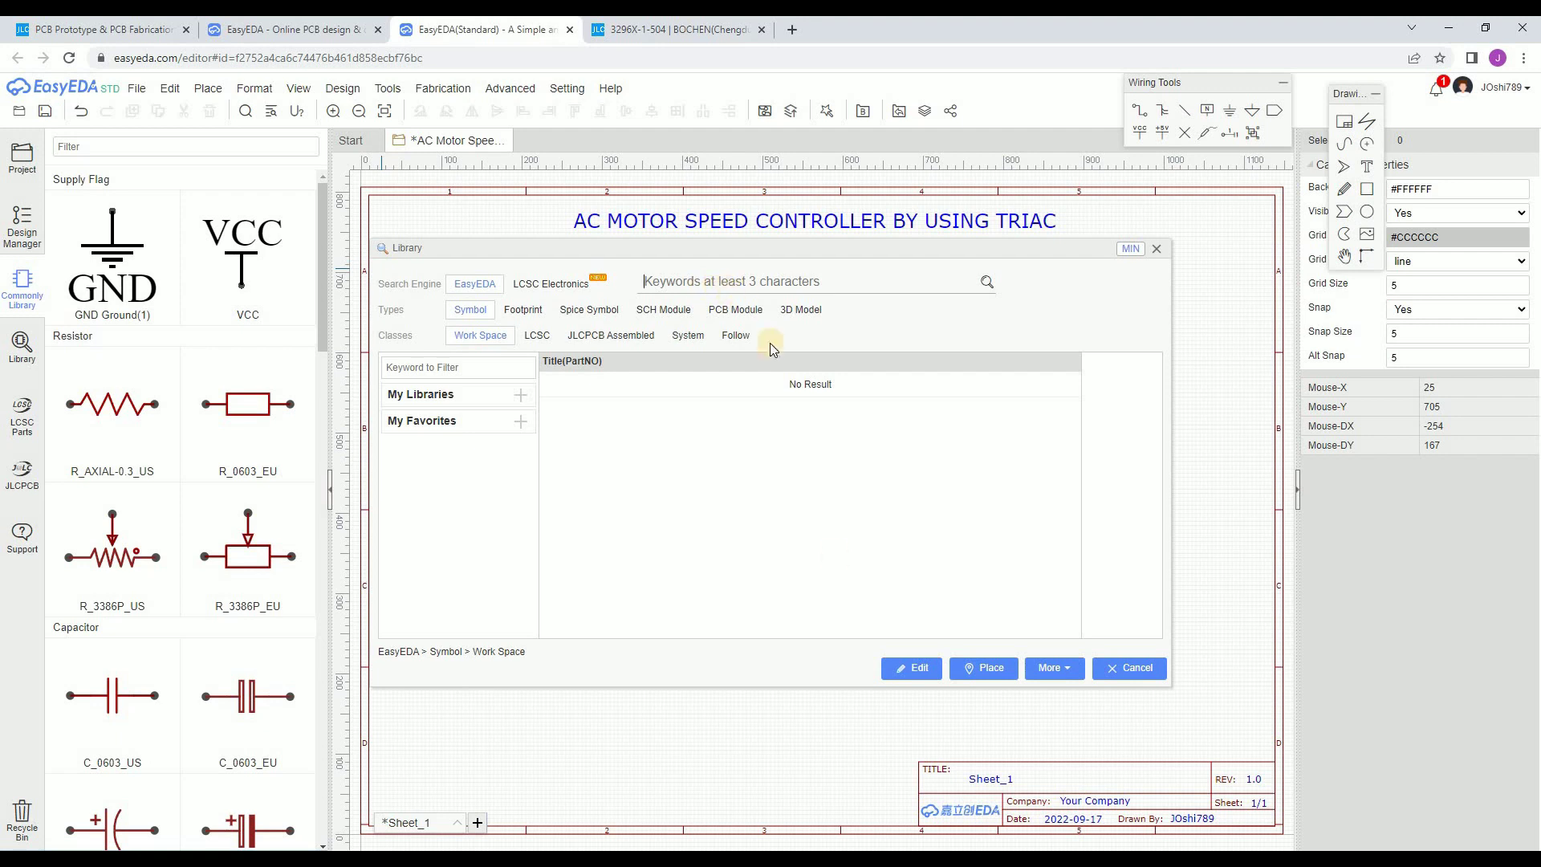
{"action": "left_click", "coordinate": [1123, 672]}
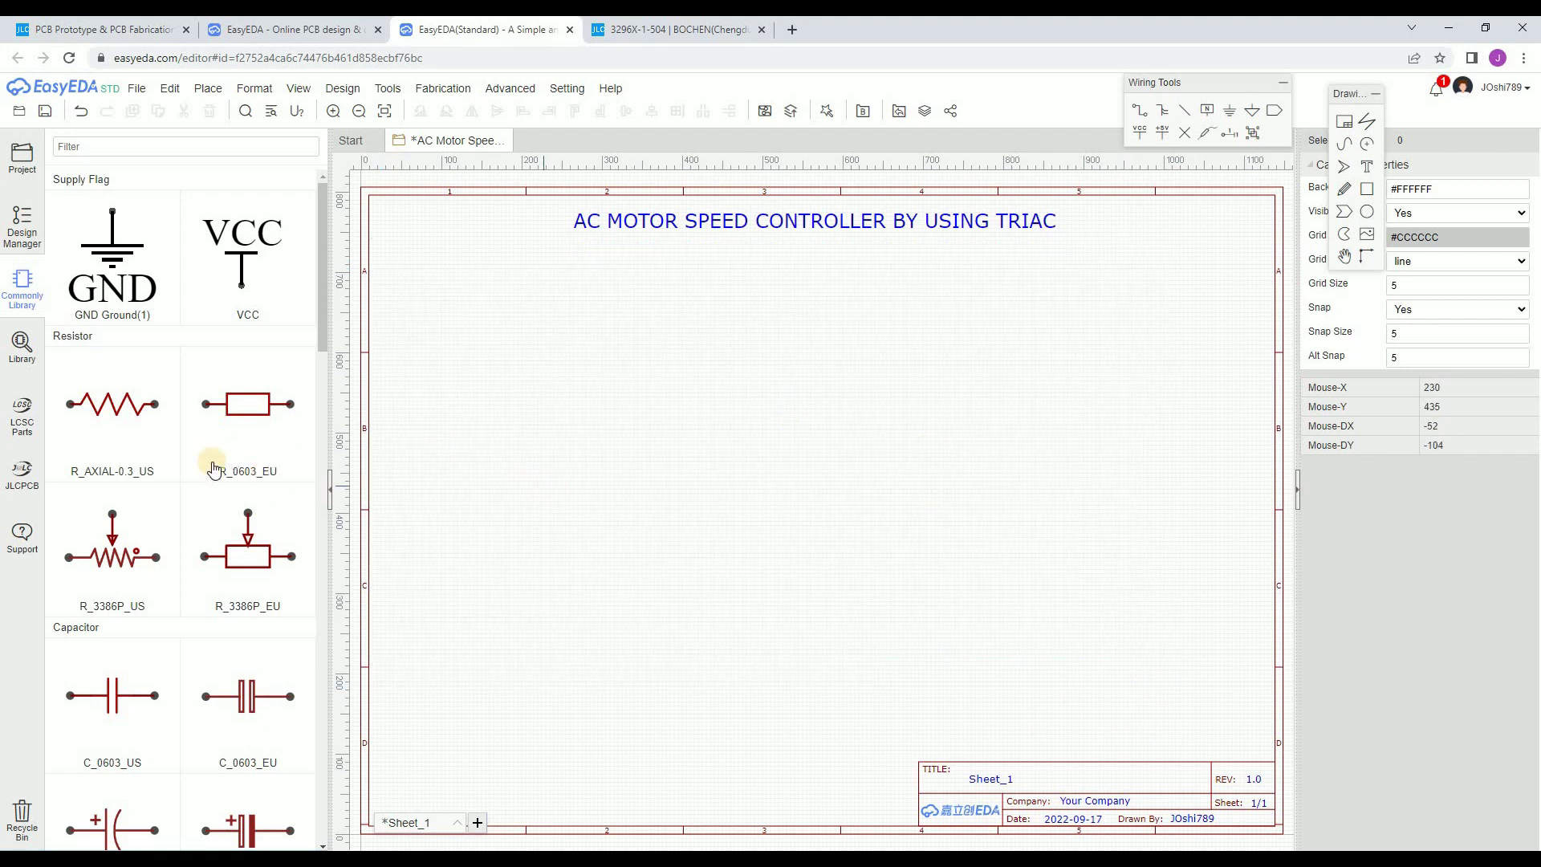
- Open the component library search and copy the JLCPCB part number C330450 from the 3296X-1-504 potentiometer's web page
{"action": "left_click", "coordinate": [22, 346]}
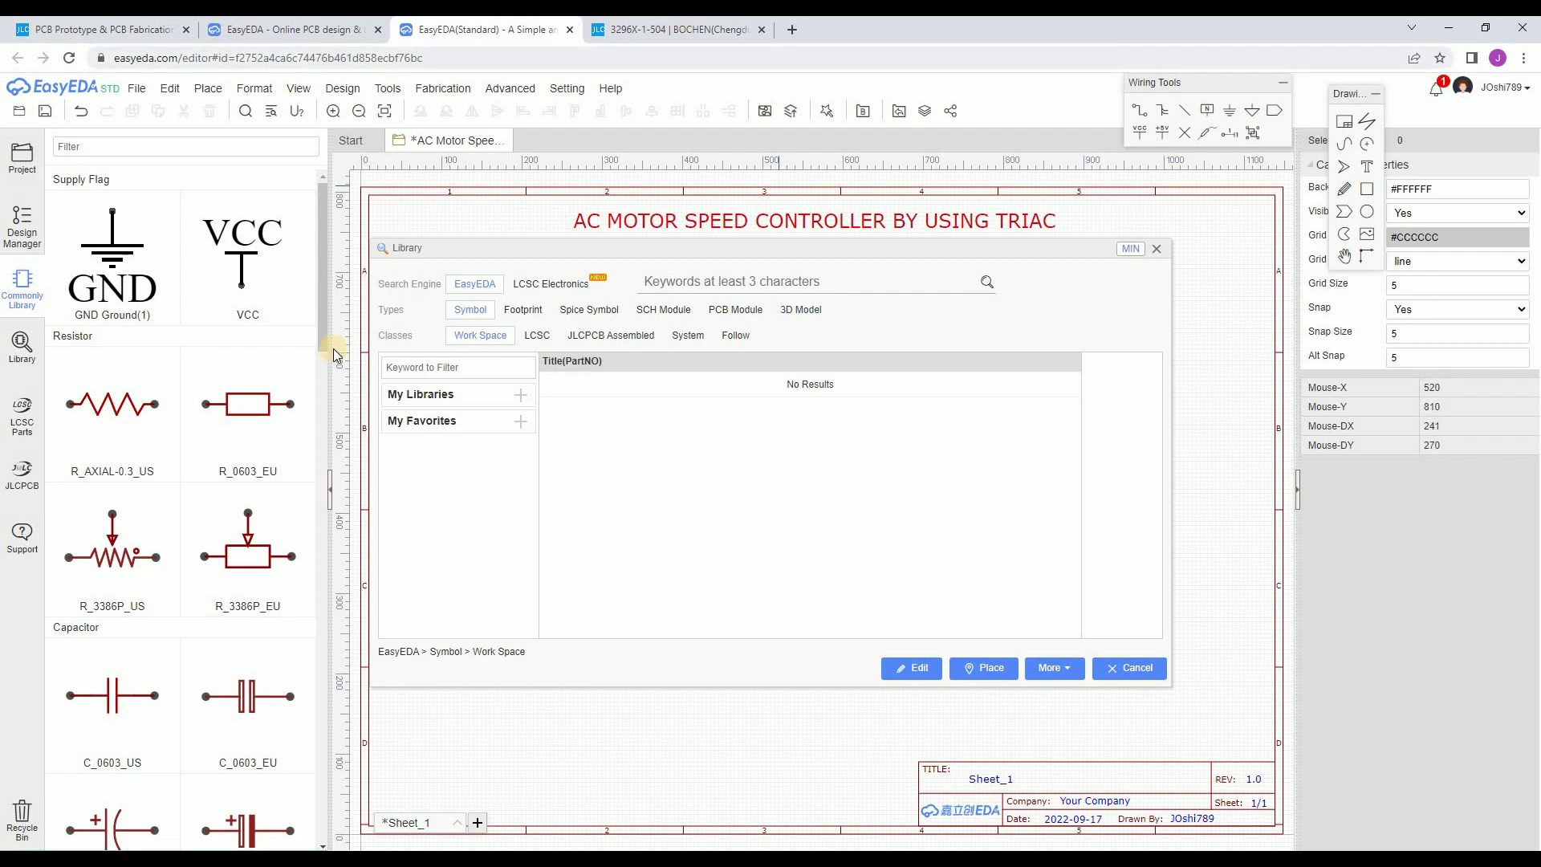
{"action": "key", "text": "ctrl+Tab"}
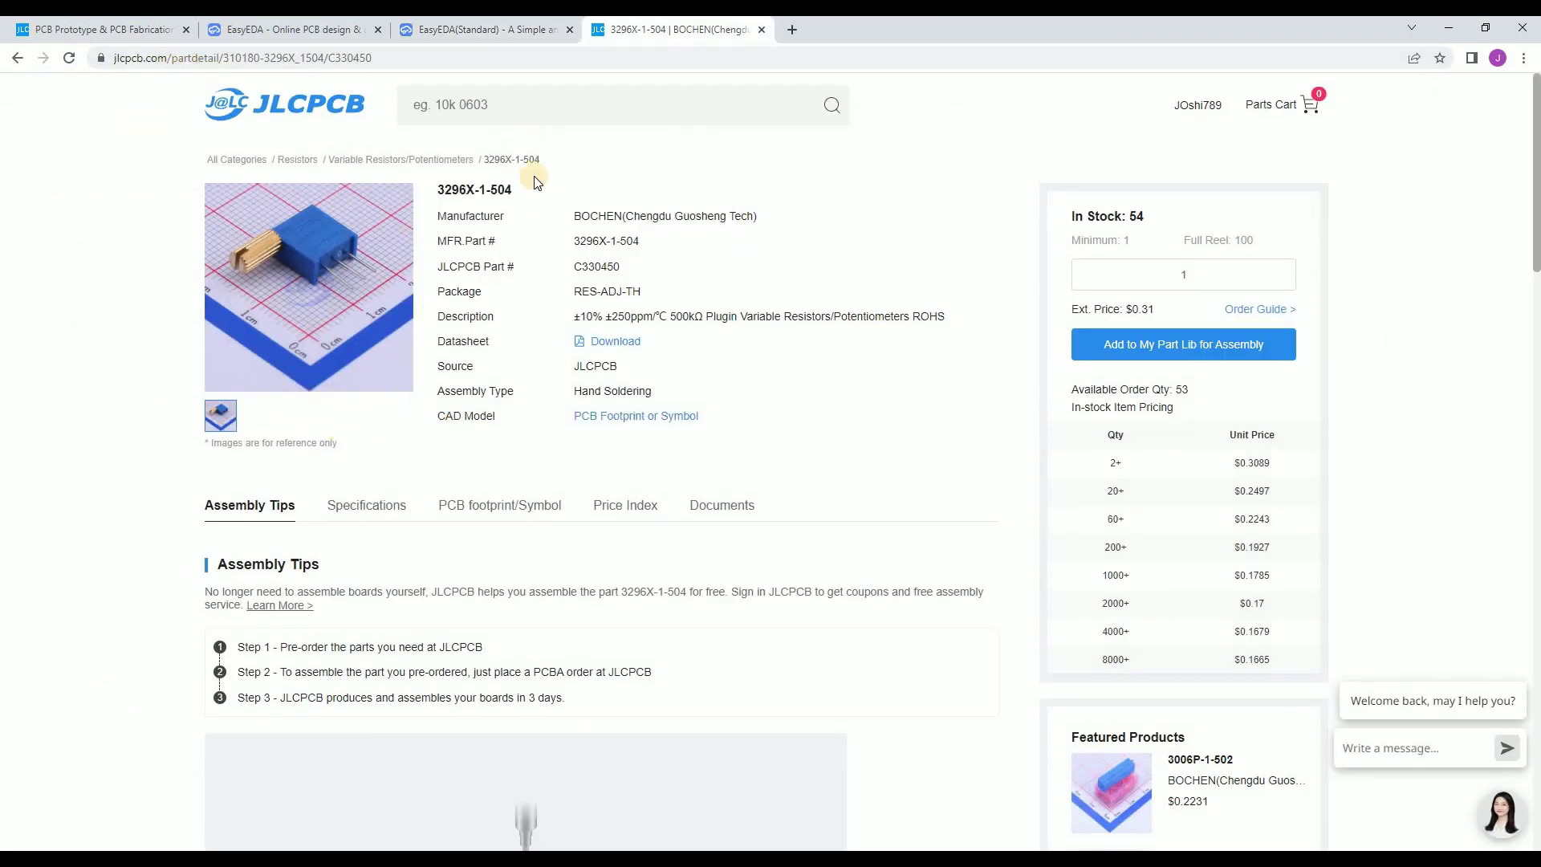
{"action": "left_click", "coordinate": [517, 119]}
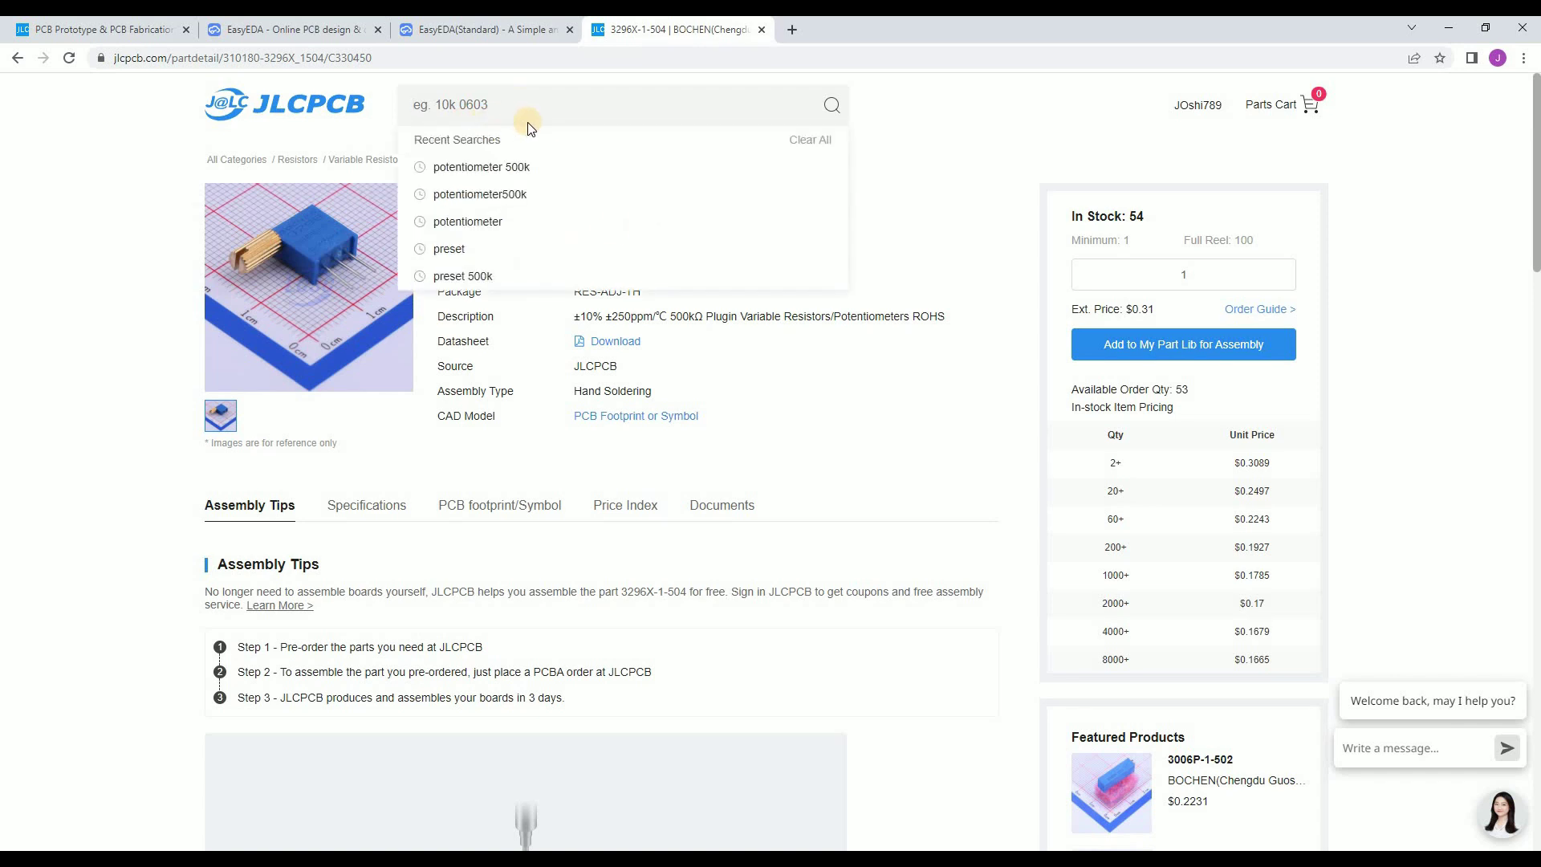
{"action": "left_click", "coordinate": [596, 369]}
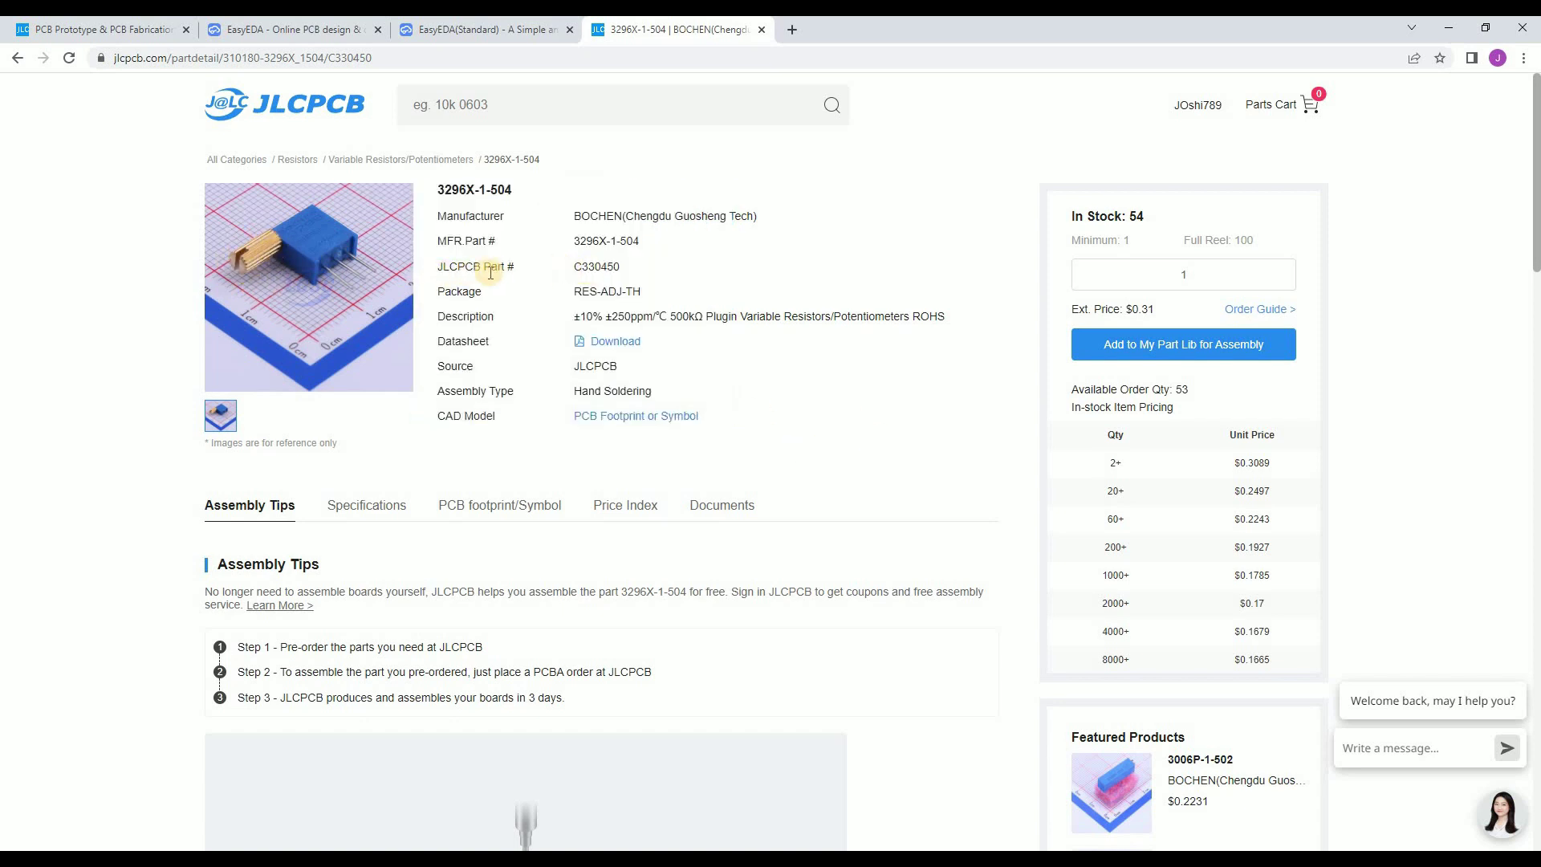
{"action": "double_click", "coordinate": [598, 266]}
{"action": "right_click", "coordinate": [605, 270]}
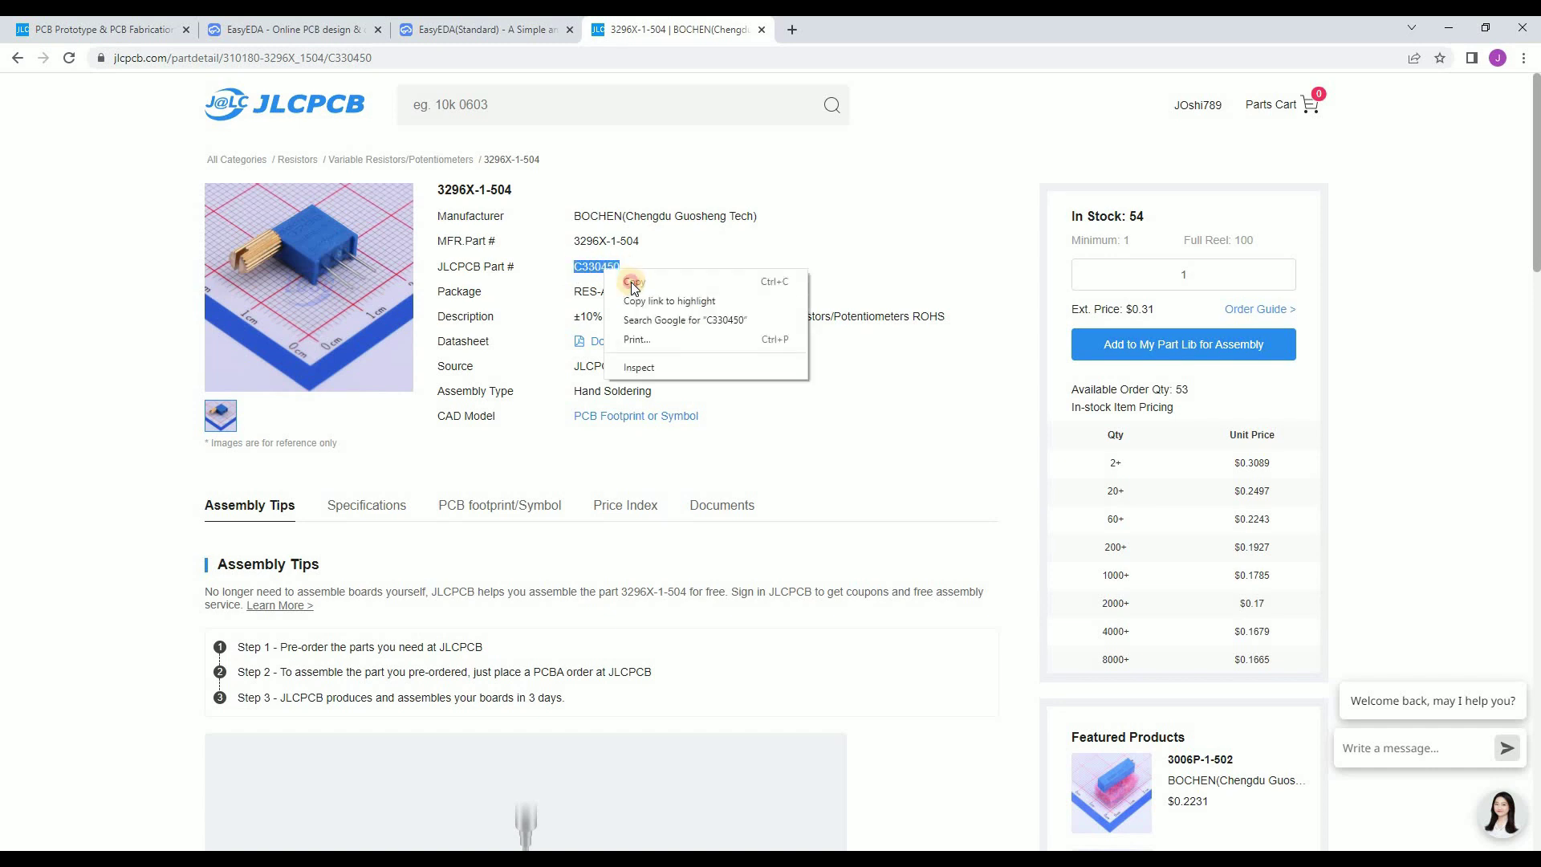
{"action": "left_click", "coordinate": [626, 278]}
- Search the EasyEDA symbol library for part number C330450
{"action": "left_click", "coordinate": [460, 32]}
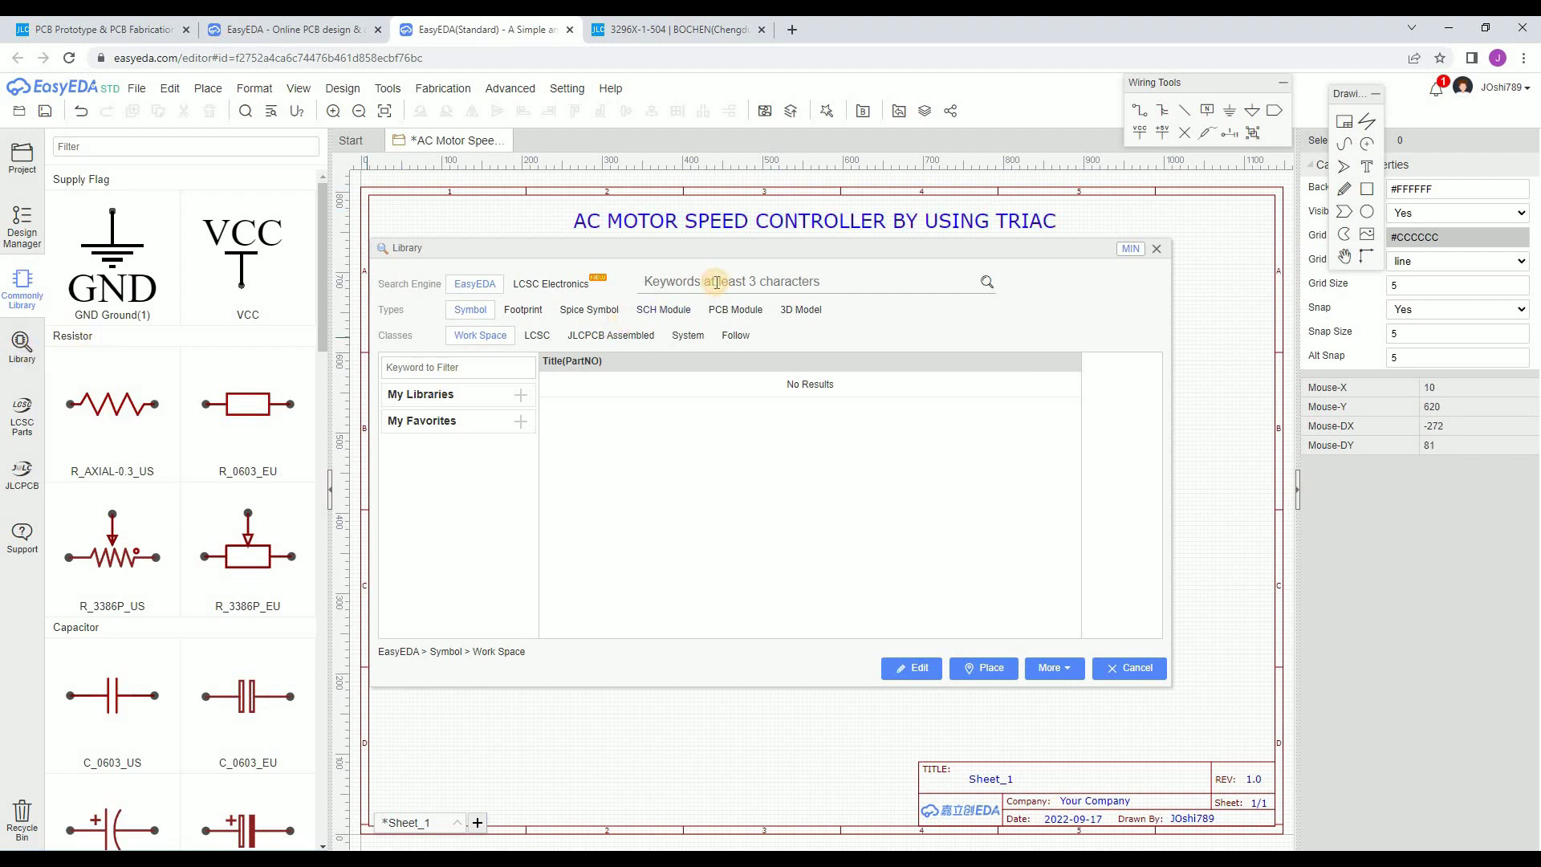
{"action": "key", "text": "ctrl+v"}
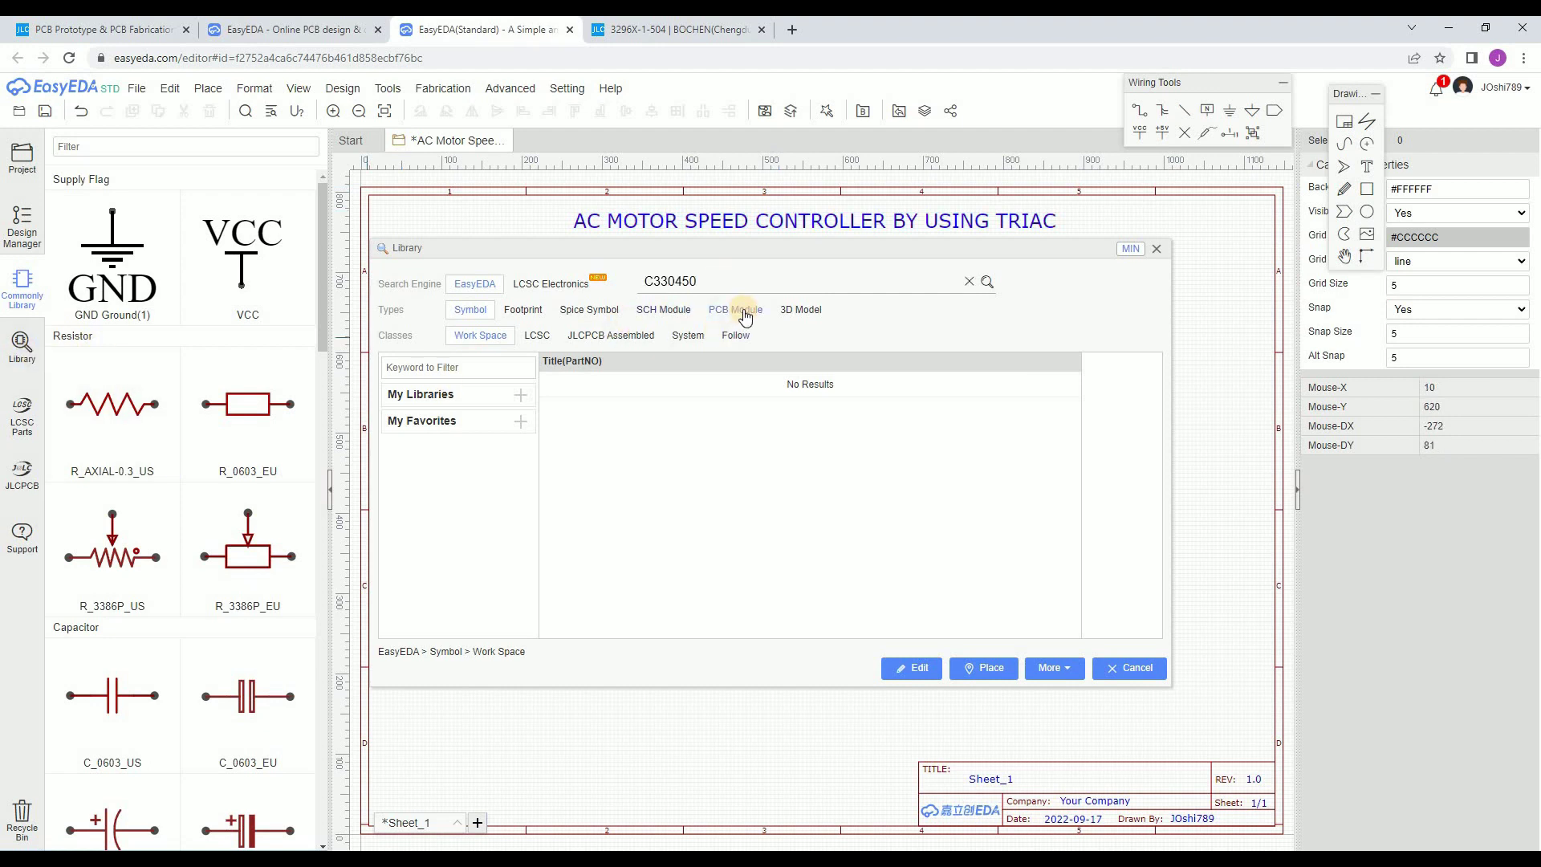
{"action": "key", "text": "Return"}
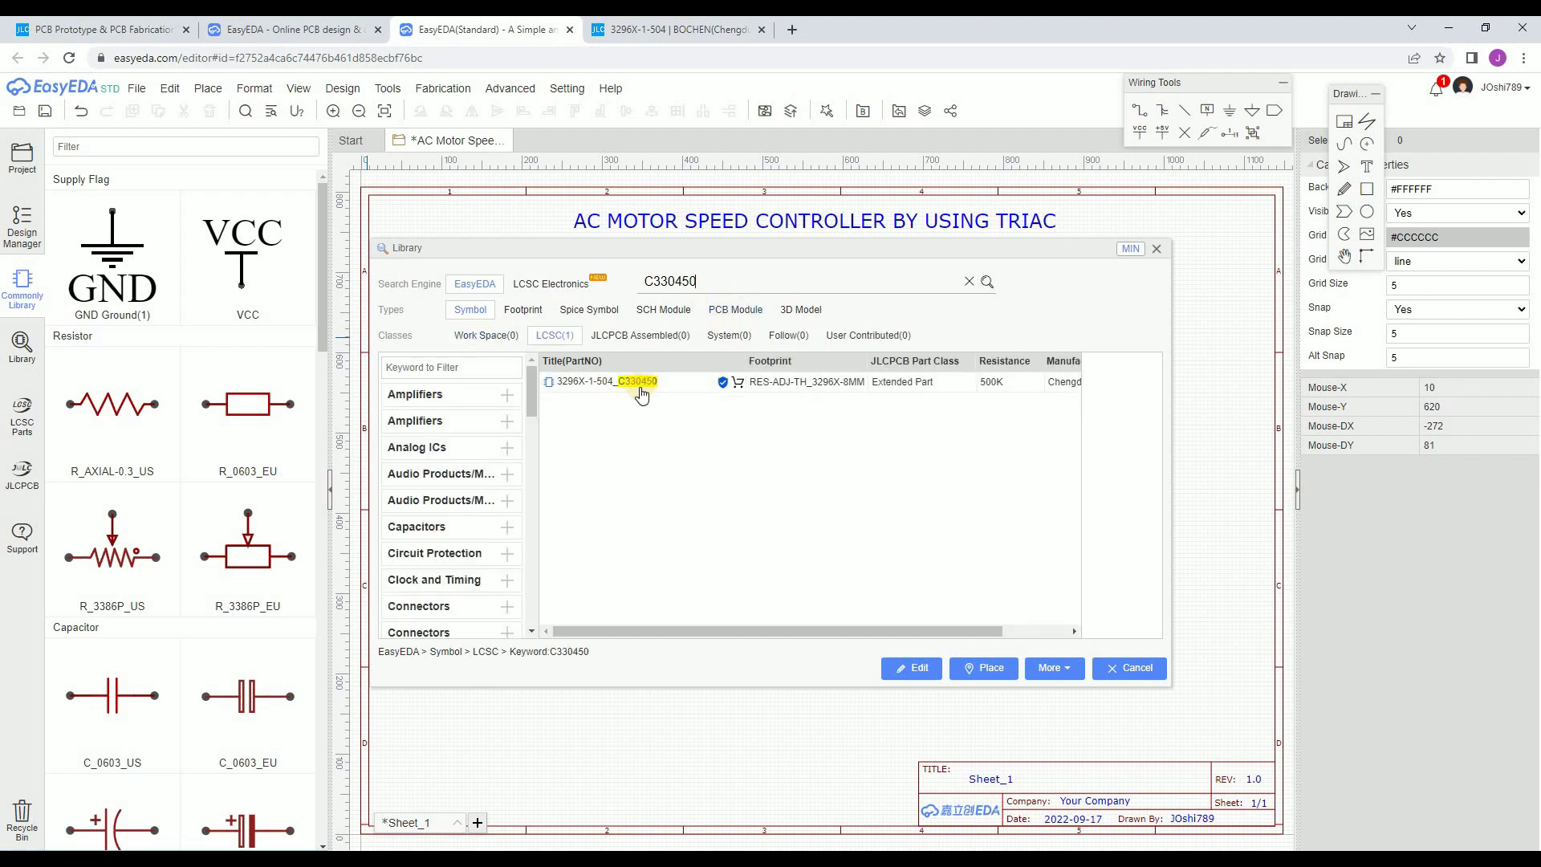
- Place the 3296X-1-504 500kΩ potentiometer from the search results in the upper left area of the schematic sheet
{"action": "left_click", "coordinate": [674, 394]}
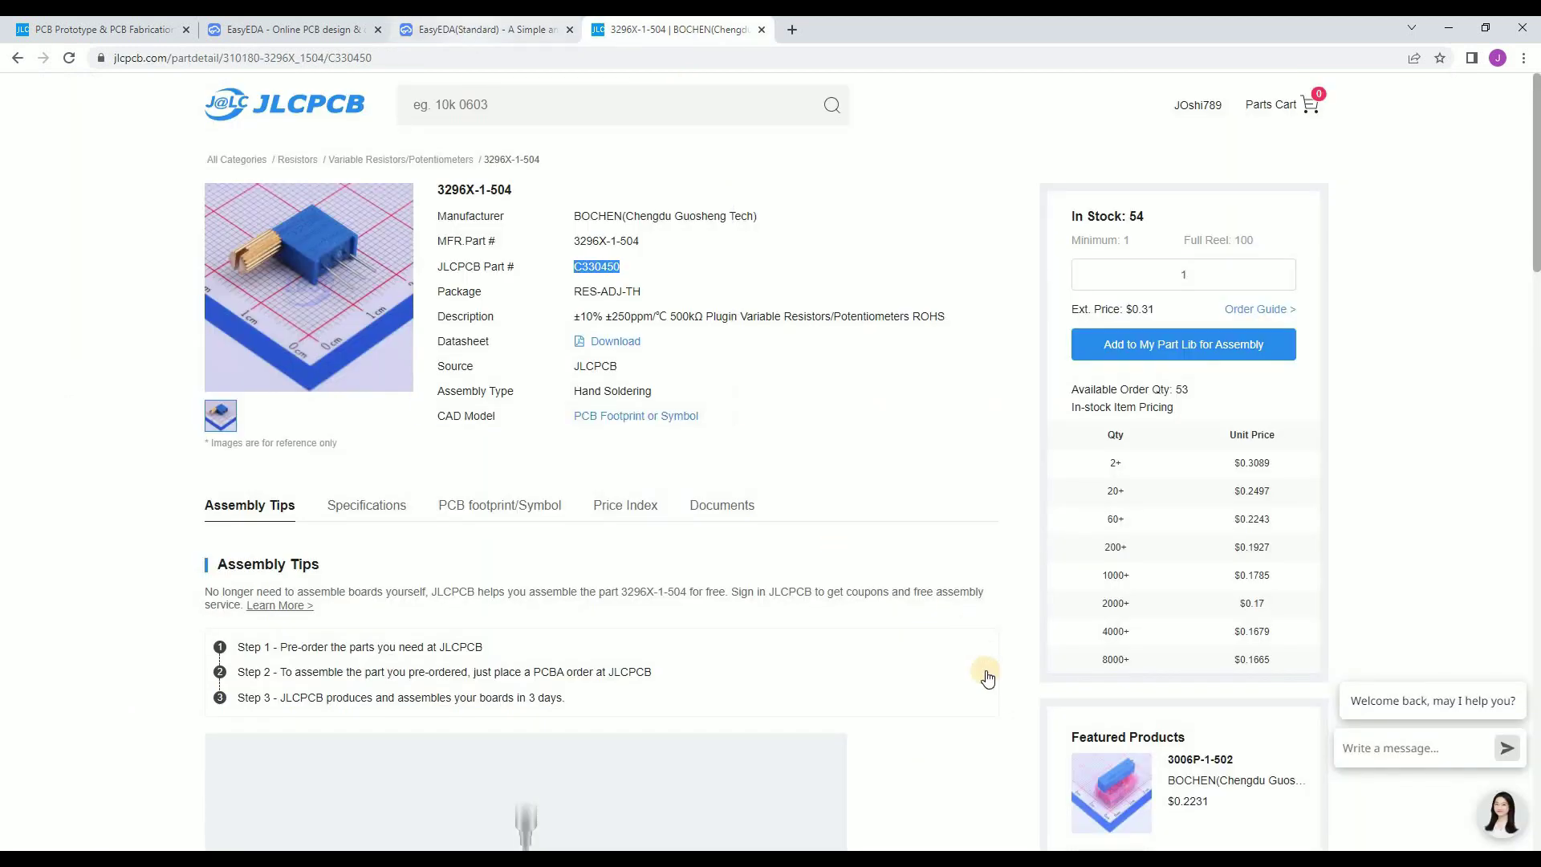
{"action": "left_click", "coordinate": [993, 675]}
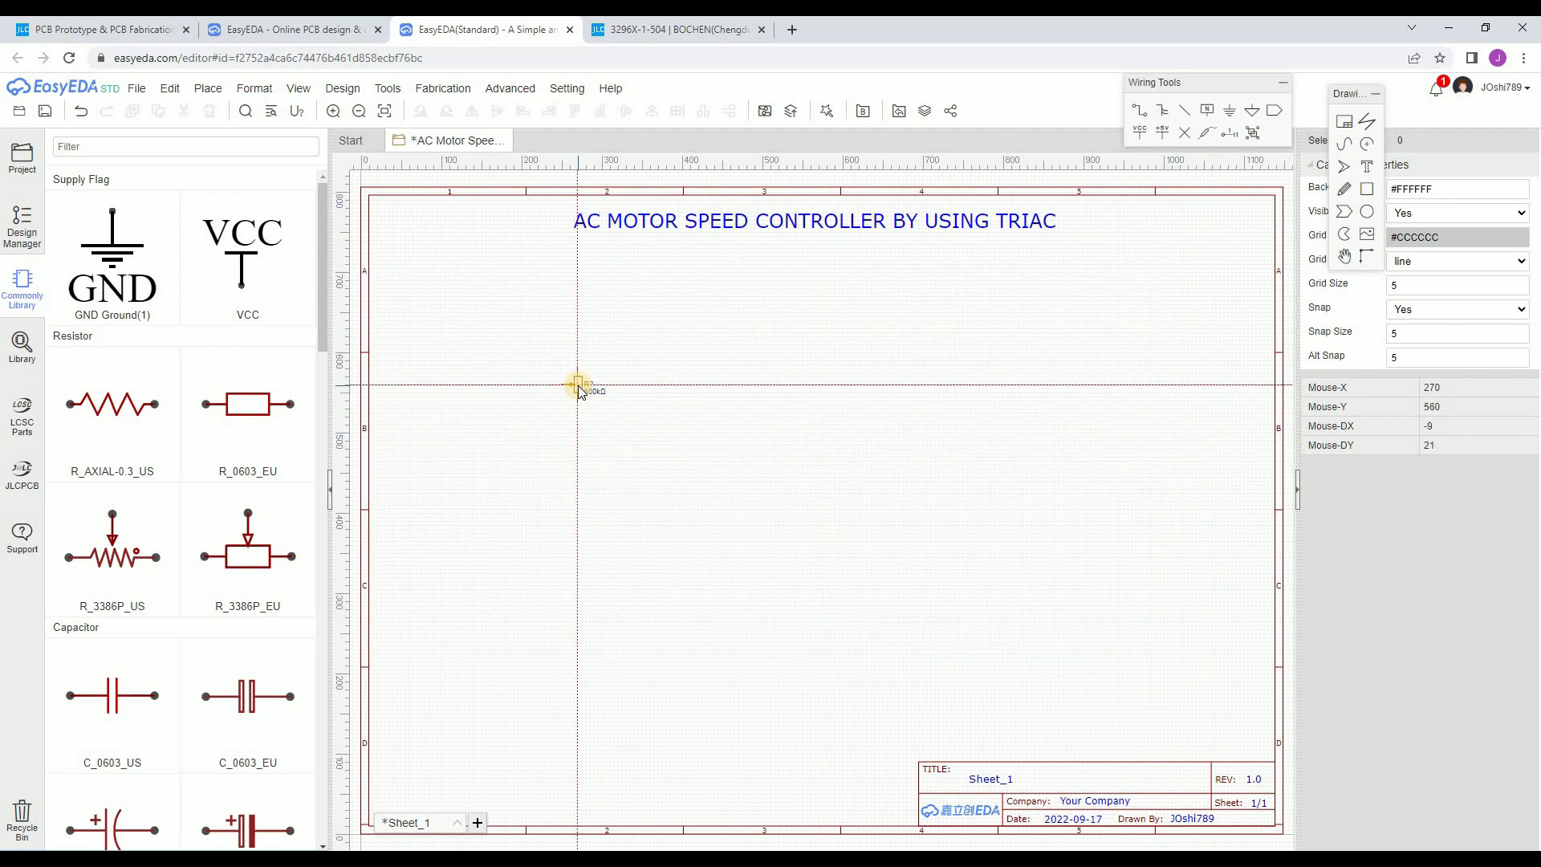
{"action": "scroll", "coordinate": [578, 385], "scroll_direction": "up", "scroll_amount": 4}
{"action": "scroll", "coordinate": [583, 384], "scroll_direction": "down", "scroll_amount": 8}
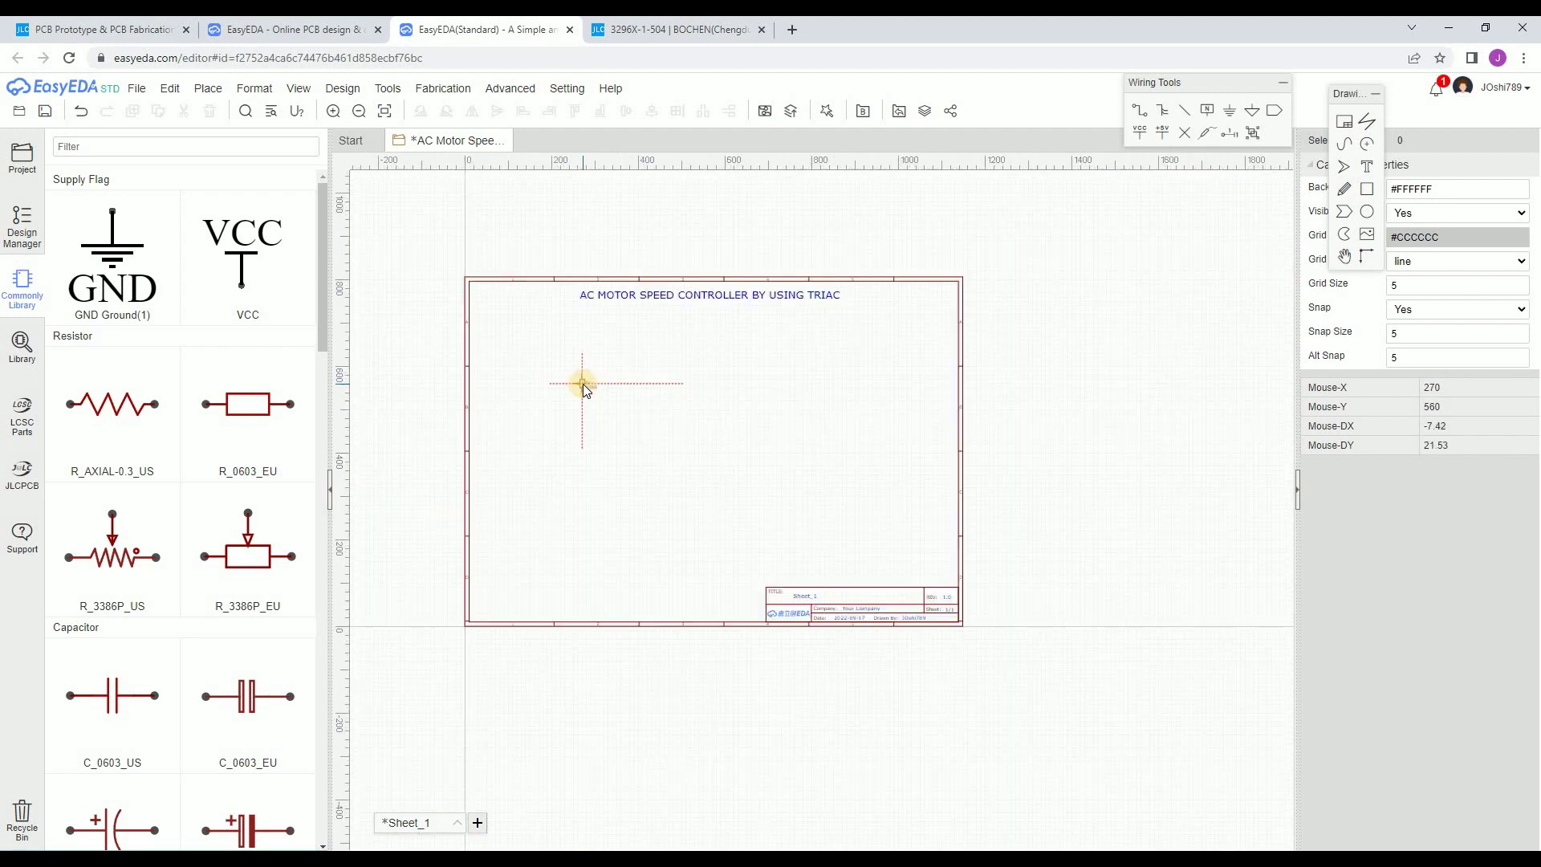
{"action": "scroll", "coordinate": [583, 383], "scroll_direction": "up", "scroll_amount": 5}
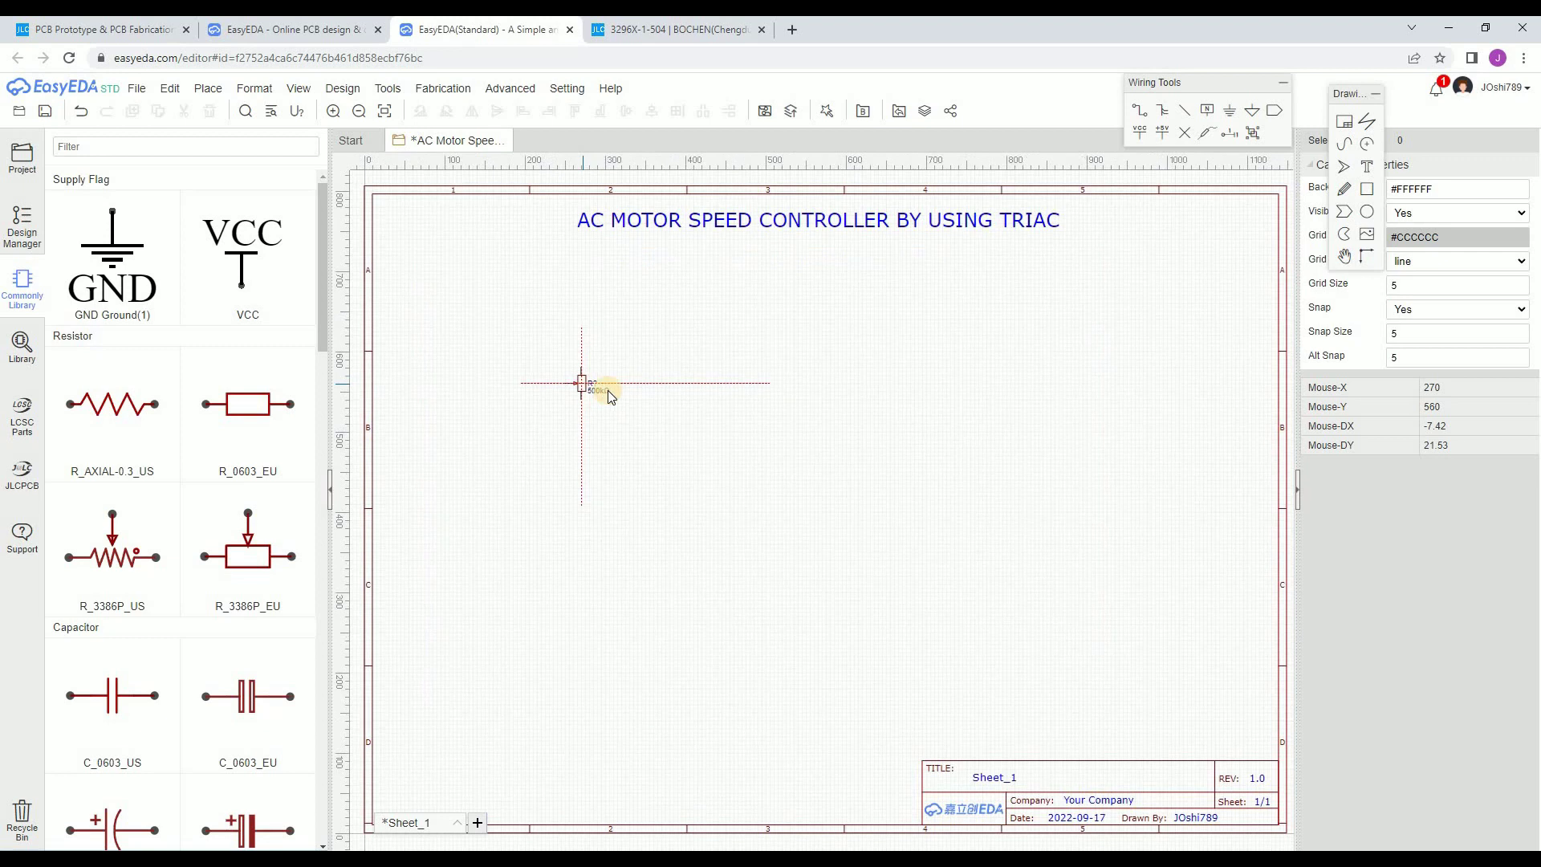
{"action": "left_click", "coordinate": [614, 364]}
{"action": "key", "text": "Escape"}
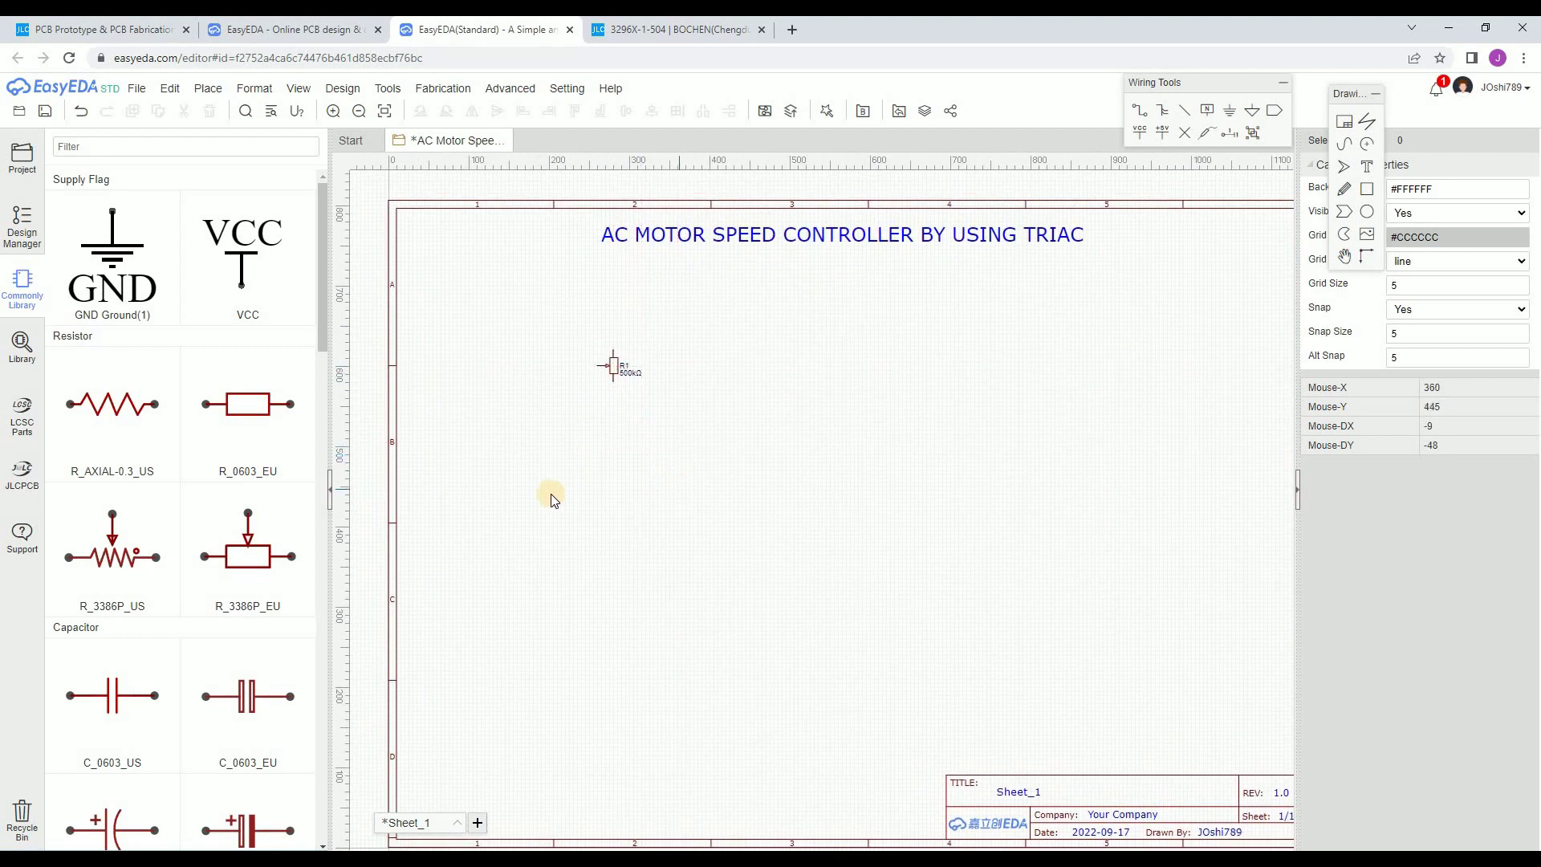
- Place two R_AXIAL-0.3_US resistors, one to the right of the potentiometer and one below it
{"action": "left_click", "coordinate": [113, 405]}
{"action": "left_click", "coordinate": [710, 369]}
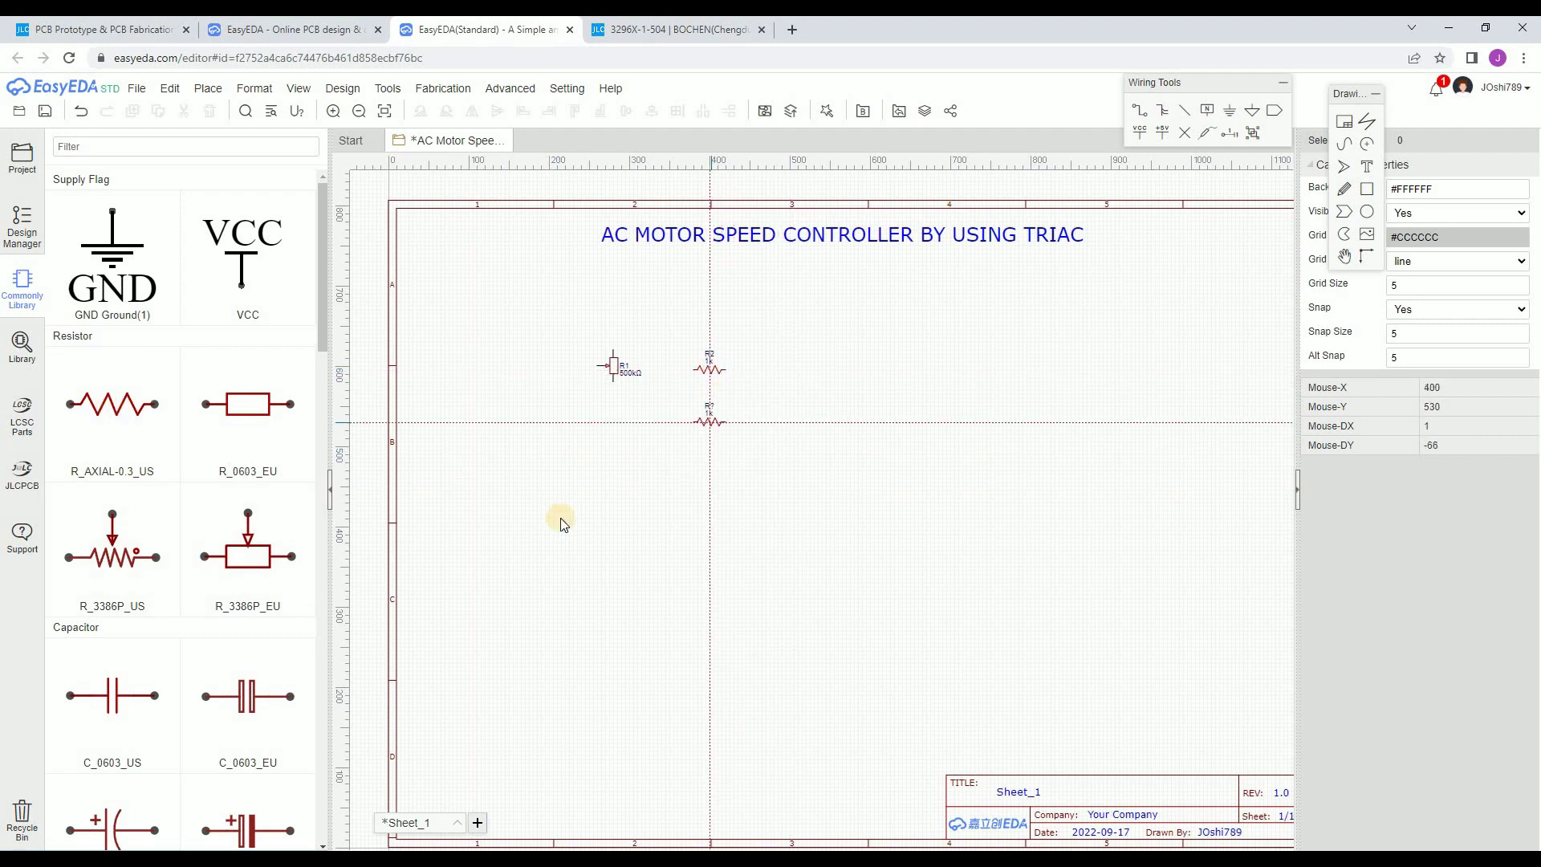
{"action": "left_click", "coordinate": [611, 444]}
{"action": "key", "text": "Escape"}
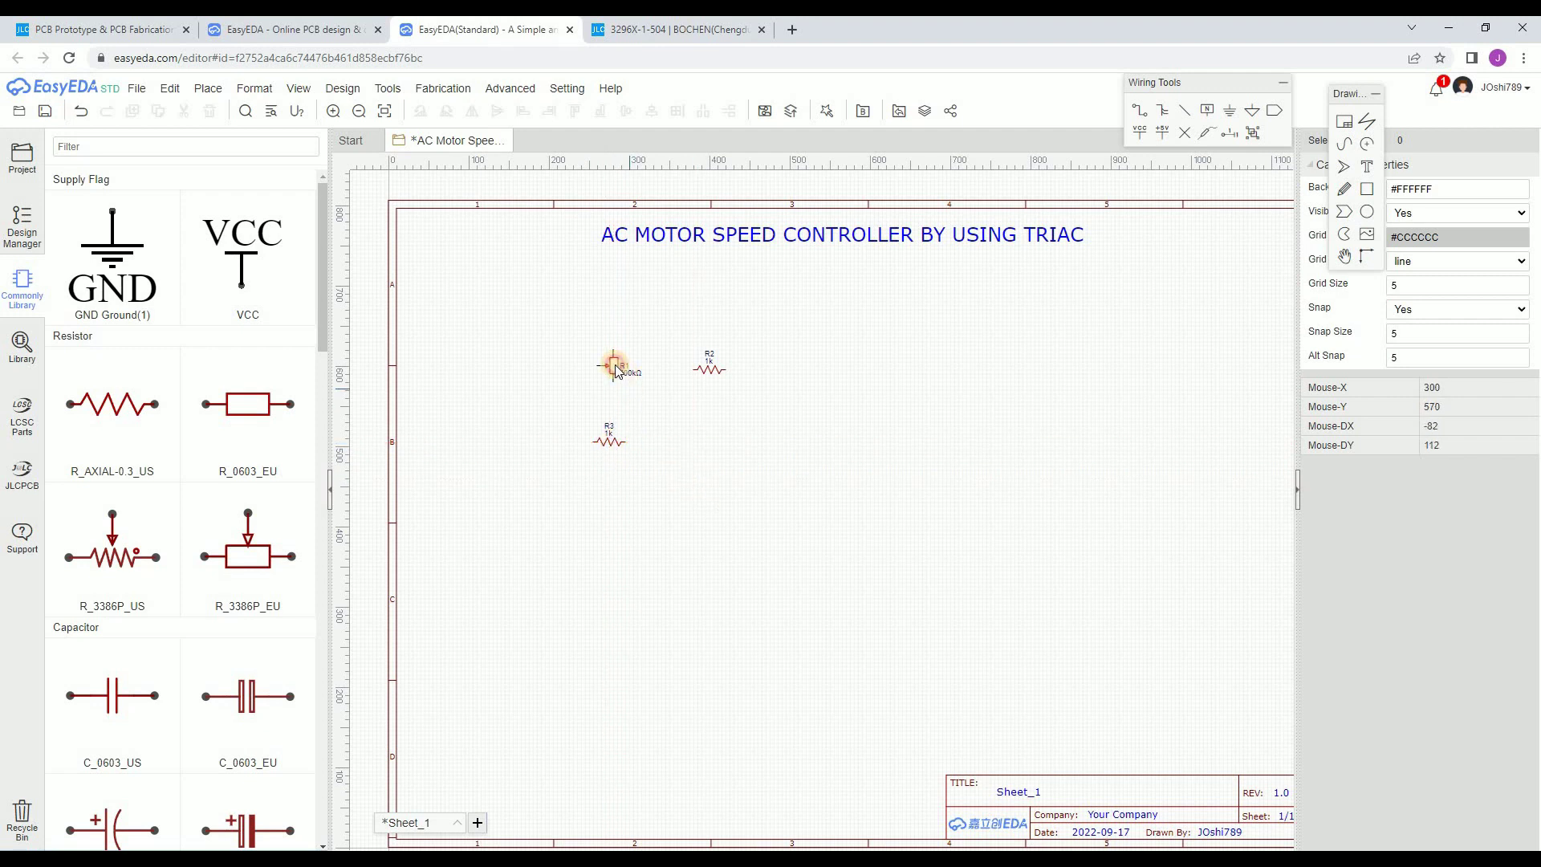
- Flip the potentiometer so its wiper faces right, and move resistor R2 closer and level with the wiper
{"action": "left_click", "coordinate": [446, 111]}
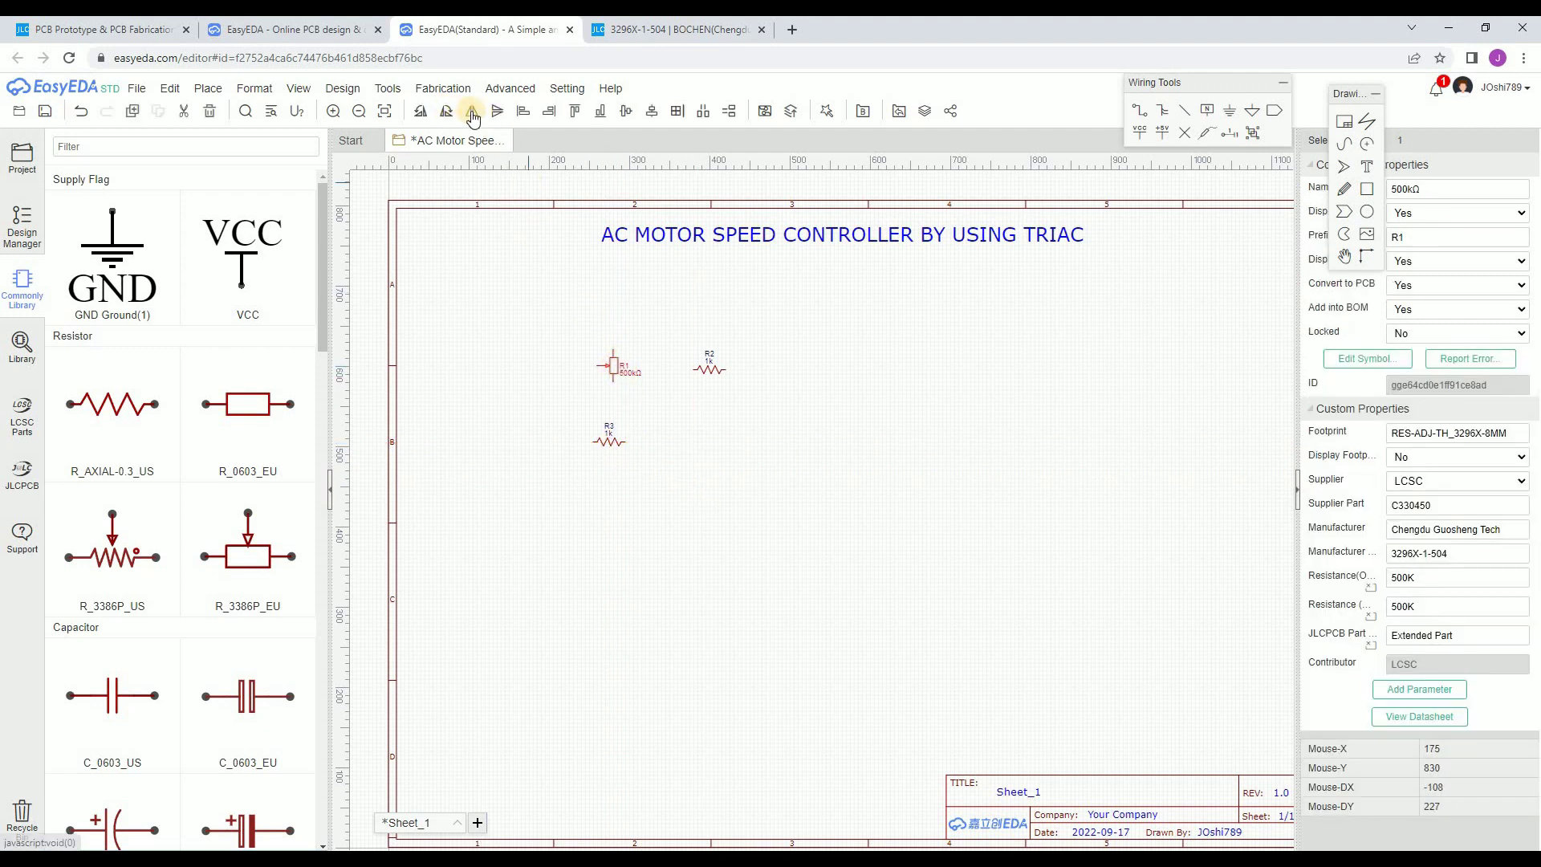
{"action": "left_click_drag", "start_coordinate": [614, 374], "coordinate": [624, 371]}
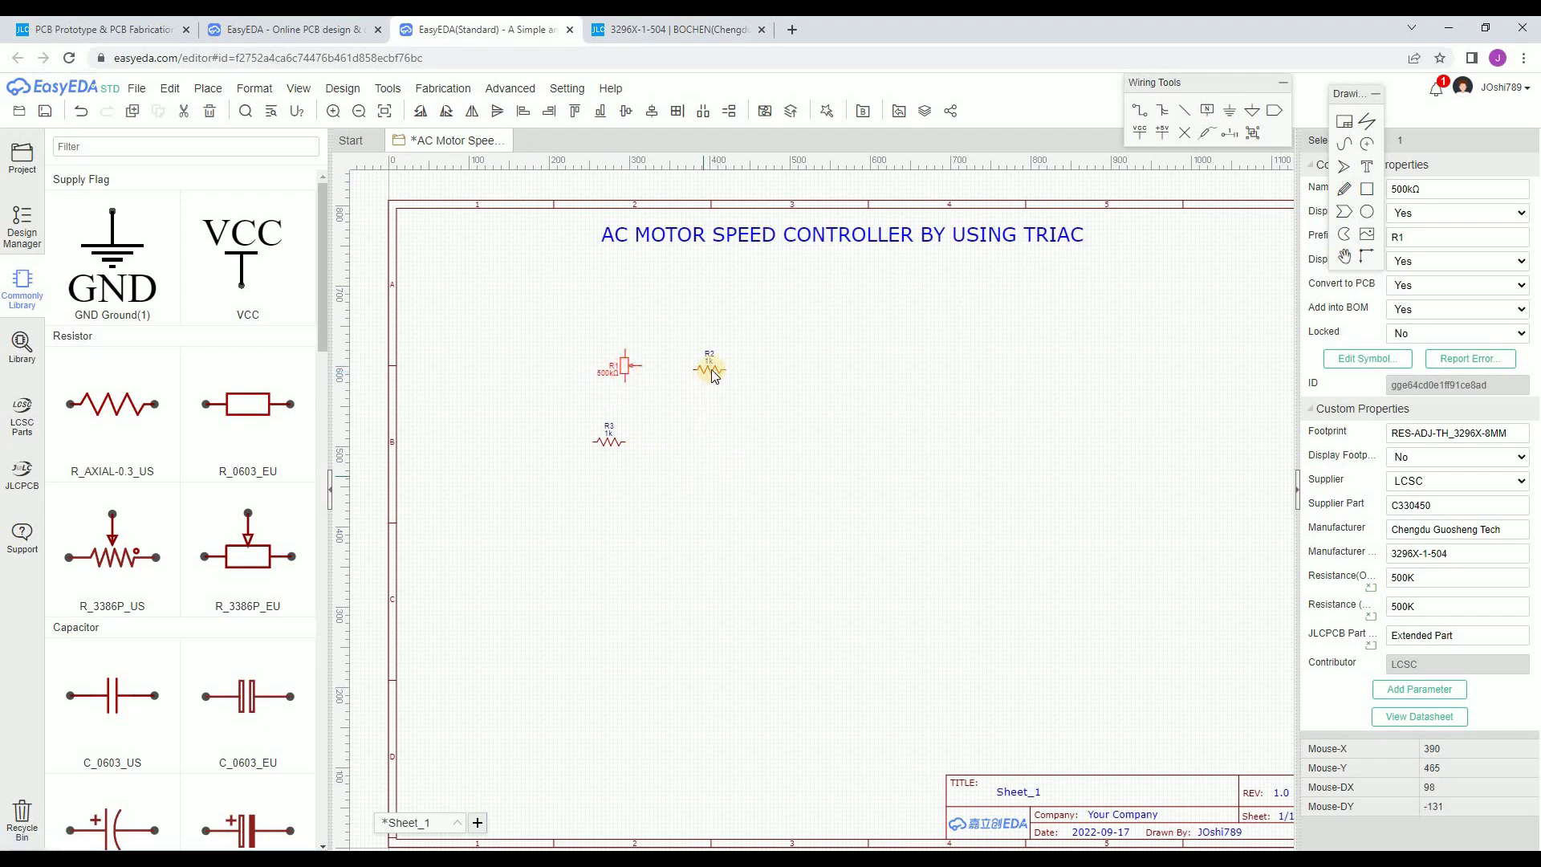
{"action": "left_click", "coordinate": [700, 371]}
- Rotate resistor R3 to vertical and align it directly below the potentiometer
{"action": "left_click_drag", "start_coordinate": [609, 441], "coordinate": [629, 437]}
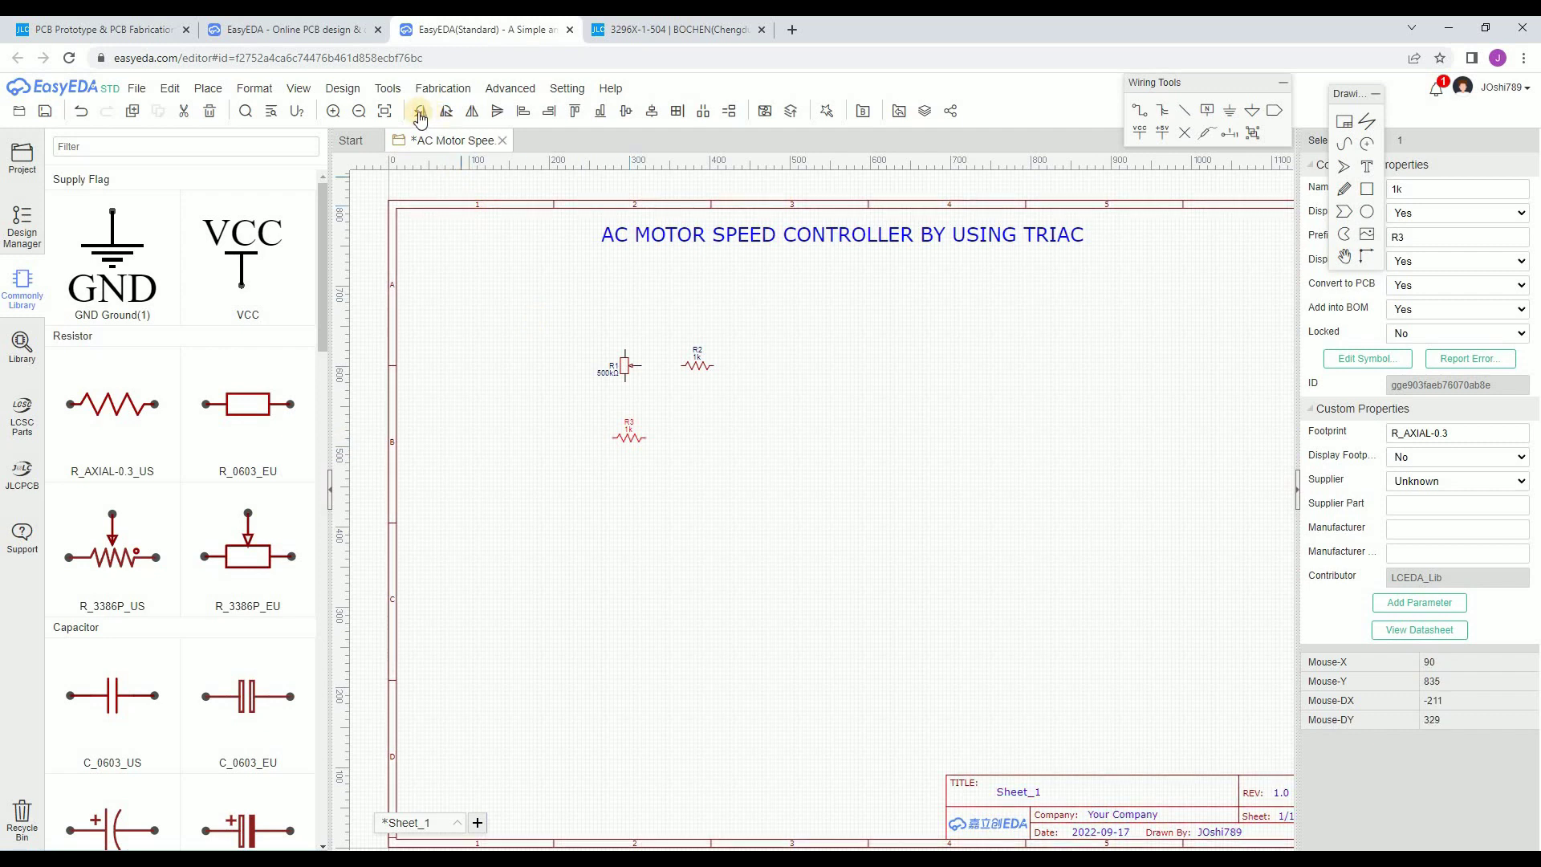
{"action": "left_click", "coordinate": [628, 427]}
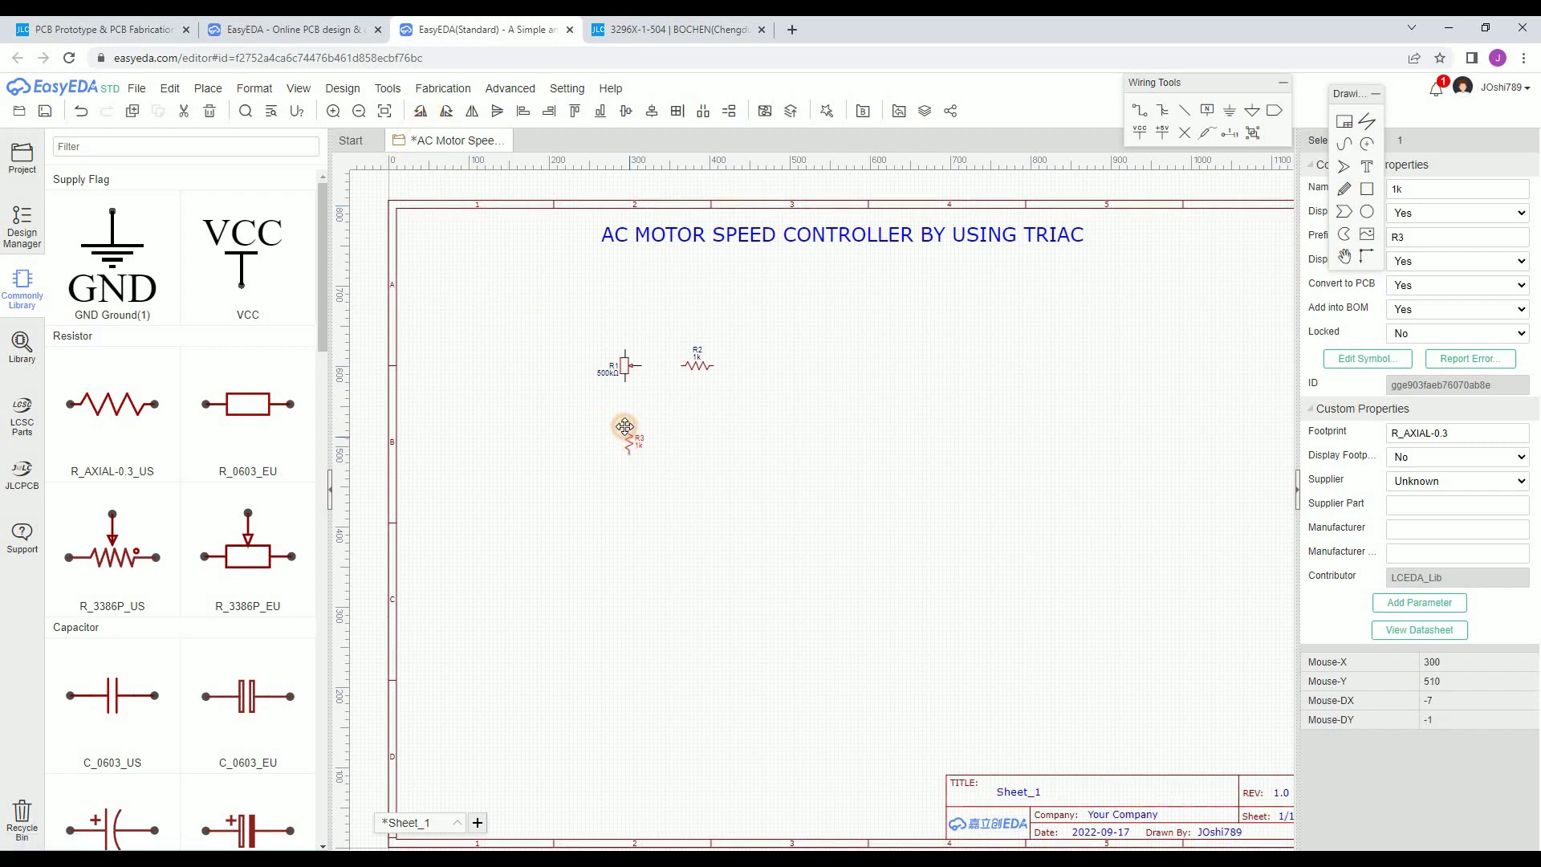
{"action": "left_click", "coordinate": [702, 405]}
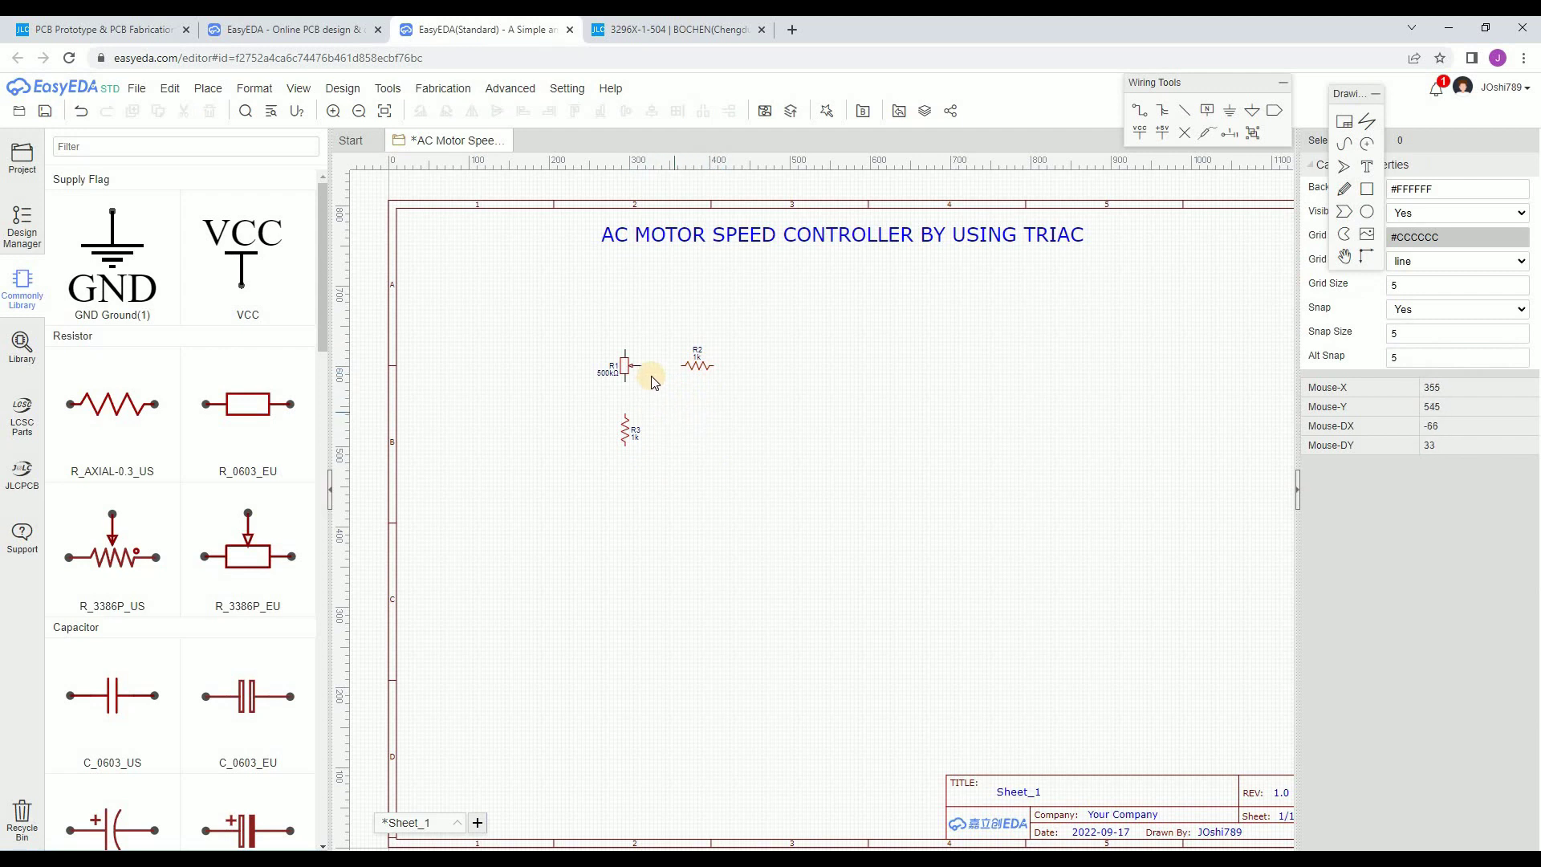
- Search the component library for BT136
{"action": "left_click", "coordinate": [22, 361]}
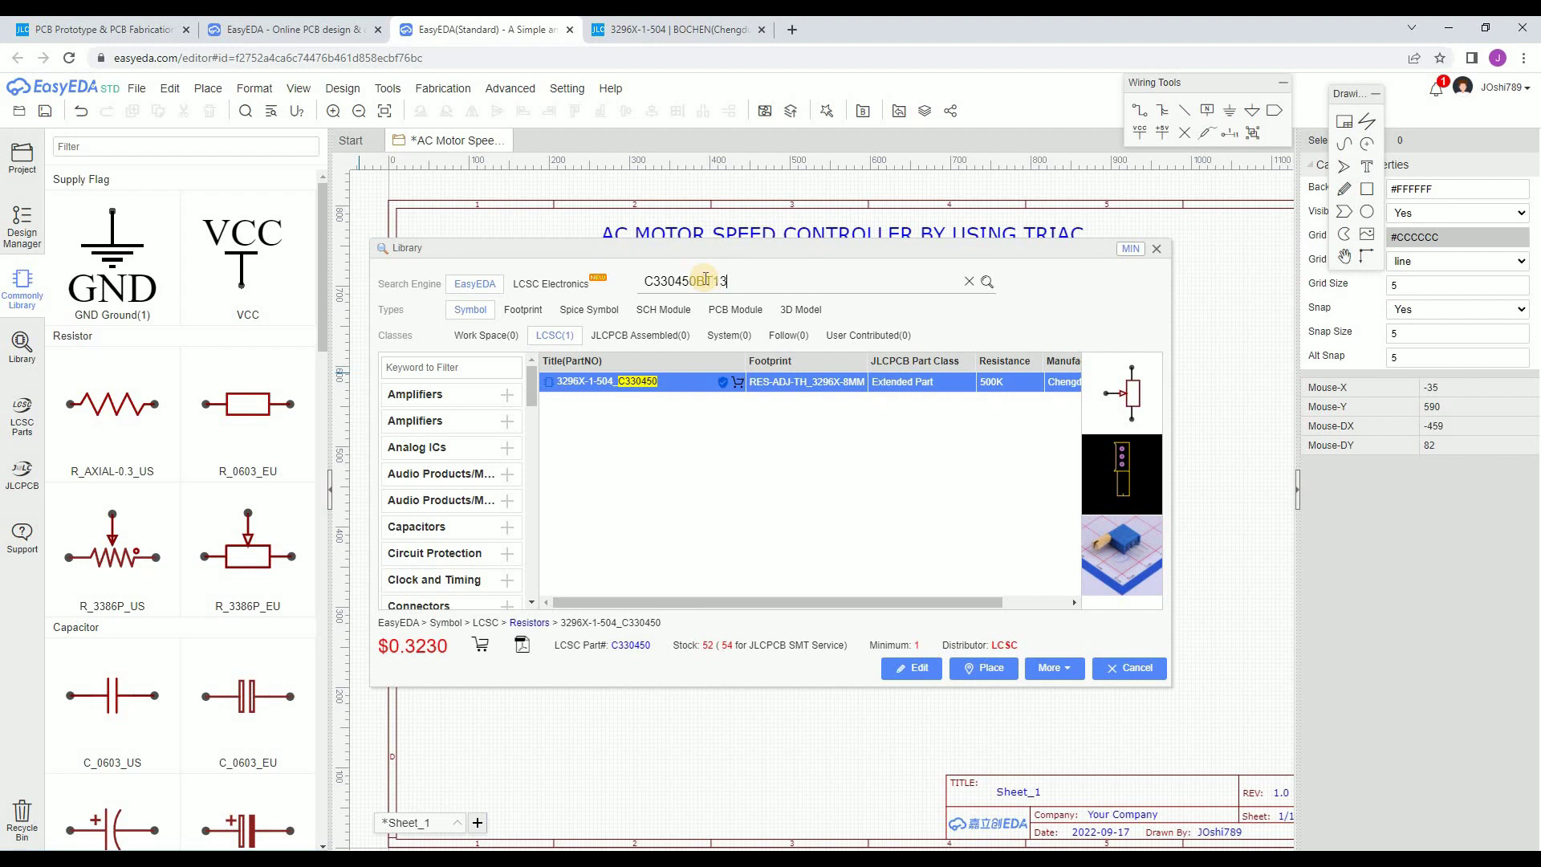
{"action": "key", "text": "Return"}
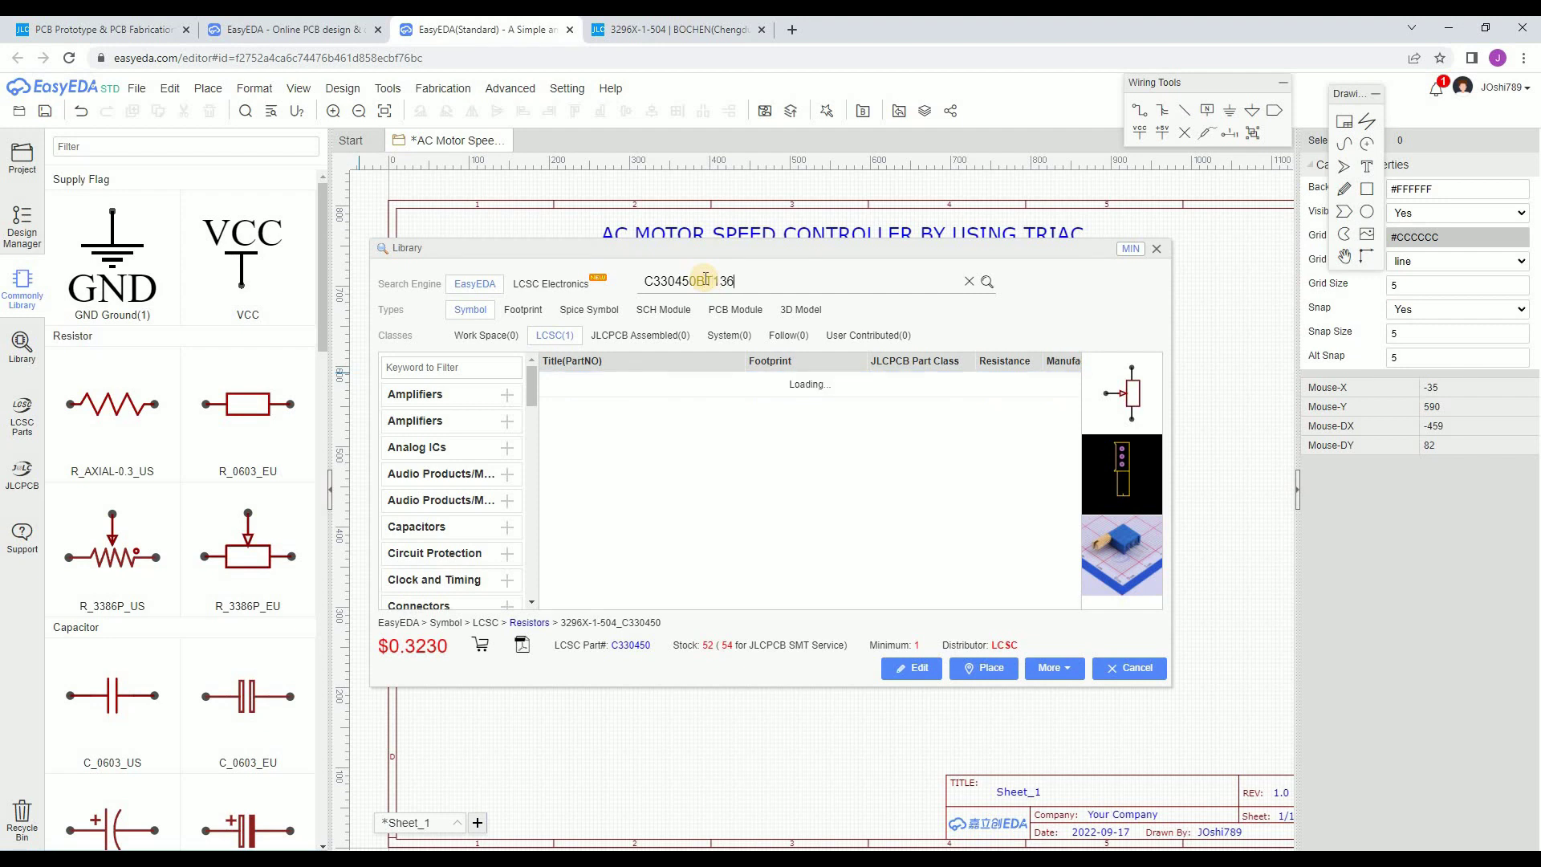
{"action": "double_click", "coordinate": [706, 279]}
{"action": "type", "text": "BT"}
{"action": "key", "text": "Return"}
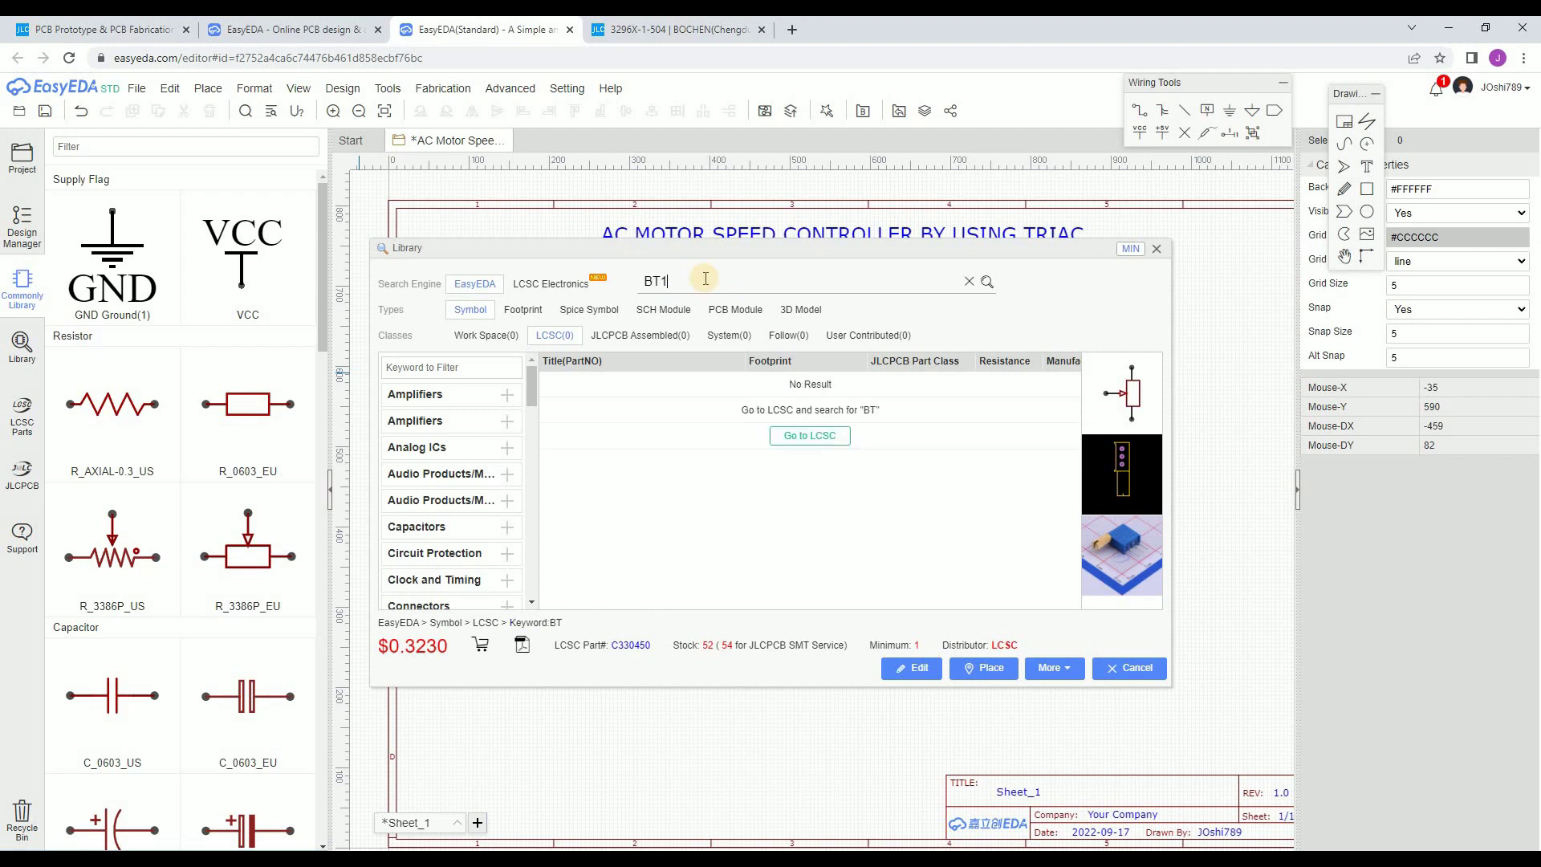
{"action": "key", "text": "Return"}
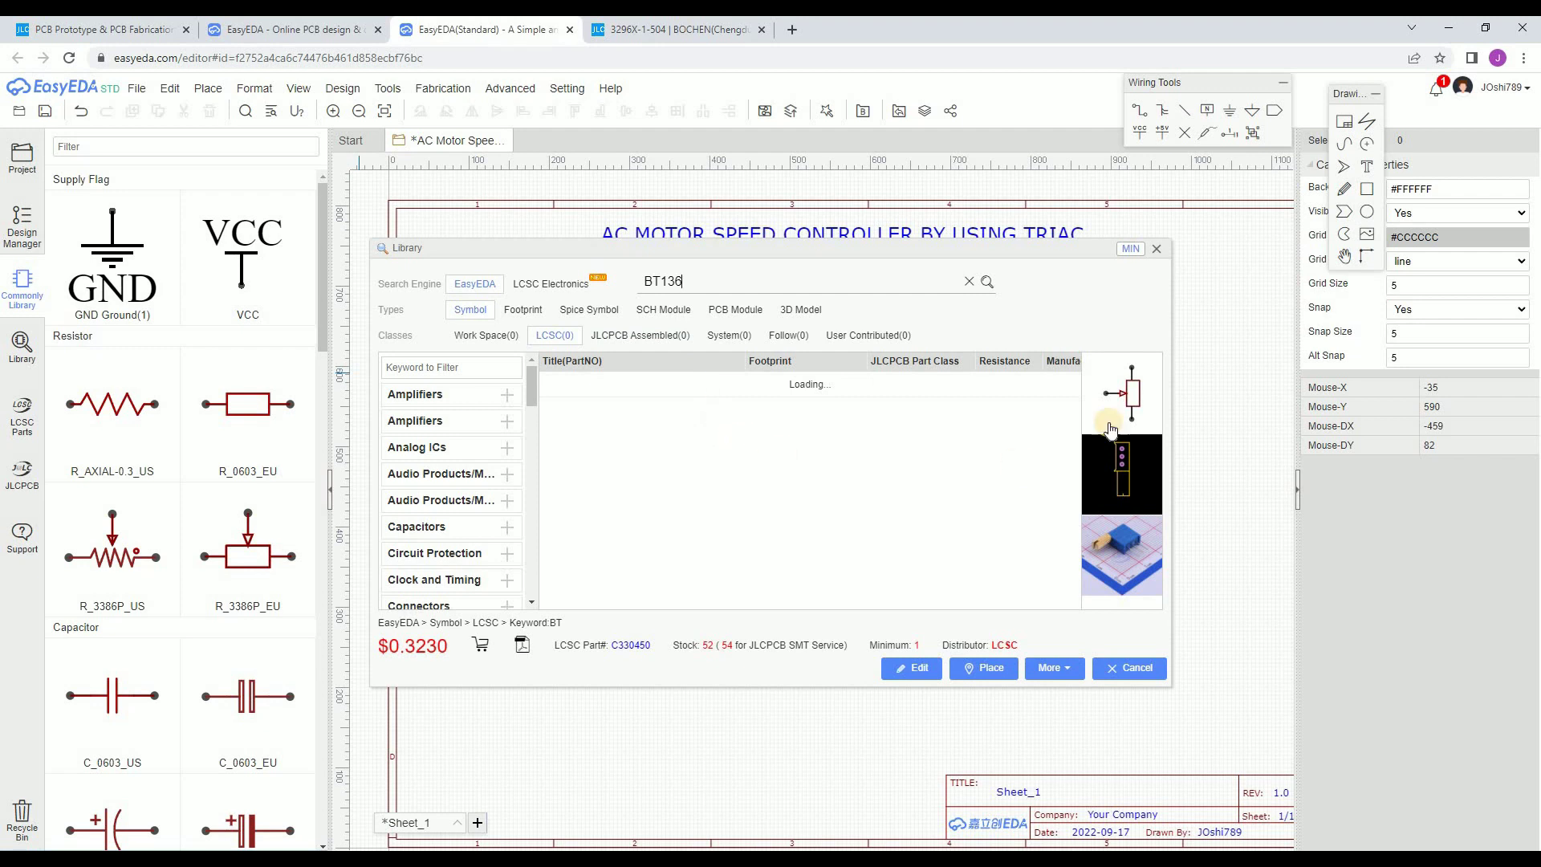
- Preview several BT136 variants in the search results and select BT136-600D/DG,127
{"action": "left_click", "coordinate": [645, 384]}
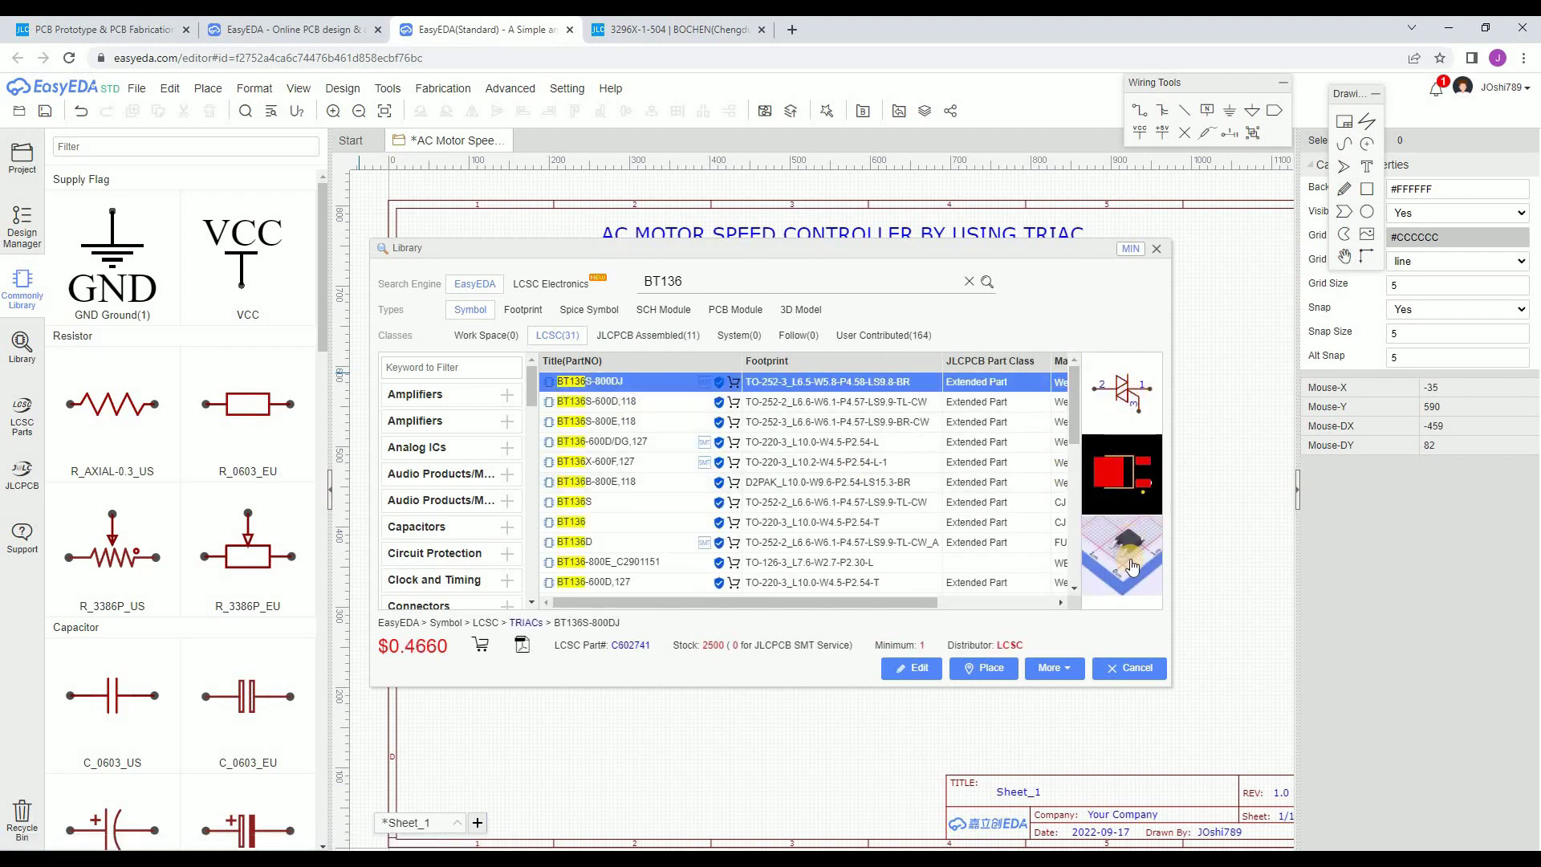
{"action": "left_click", "coordinate": [632, 403]}
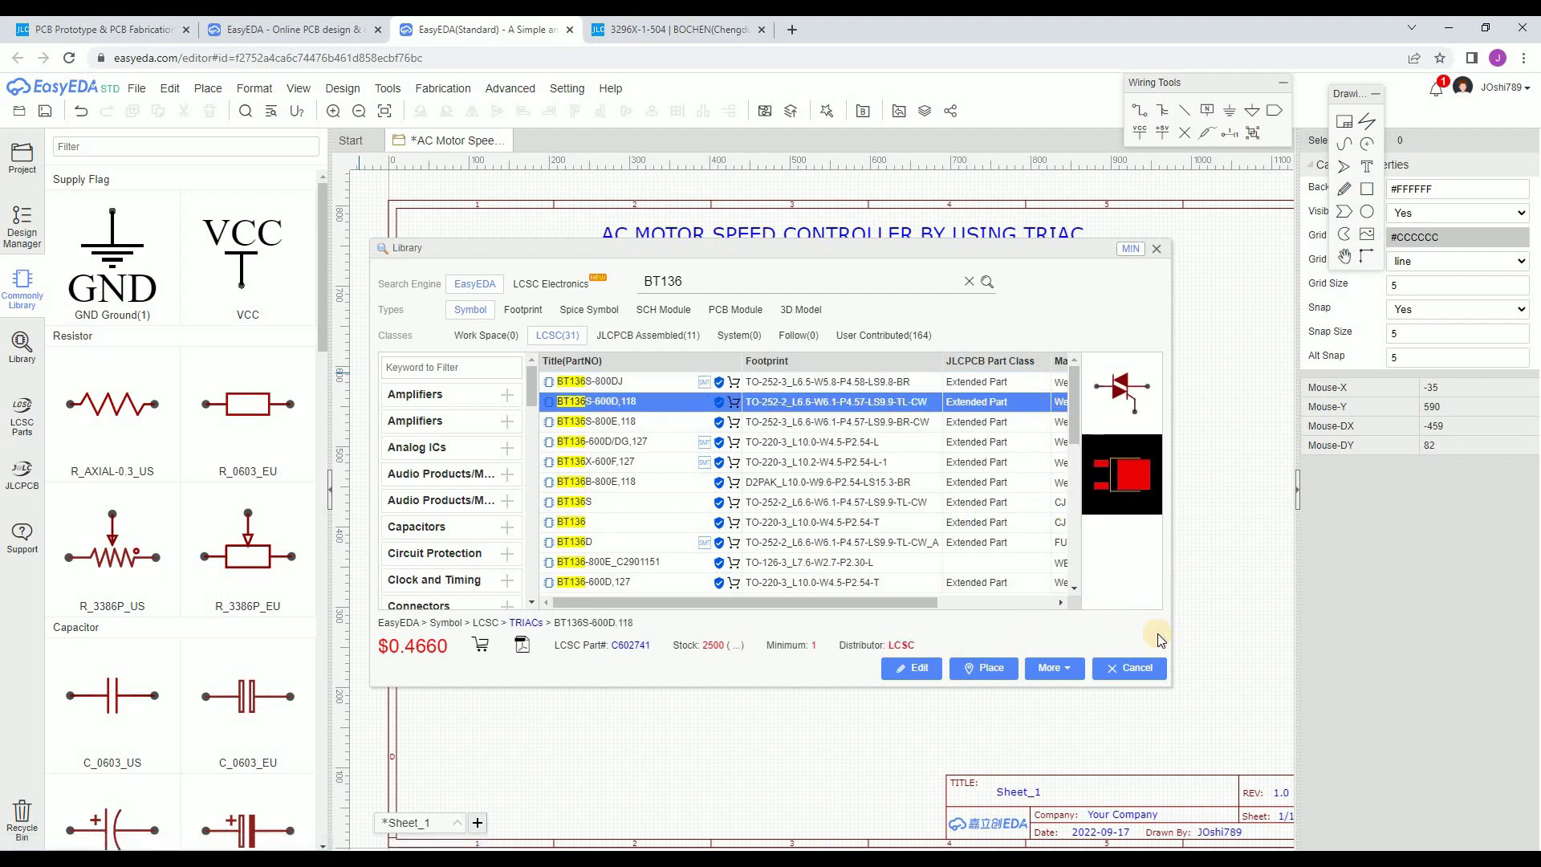
{"action": "left_click", "coordinate": [632, 423]}
{"action": "left_click", "coordinate": [719, 523]}
{"action": "left_click", "coordinate": [615, 443]}
{"action": "left_click", "coordinate": [606, 468]}
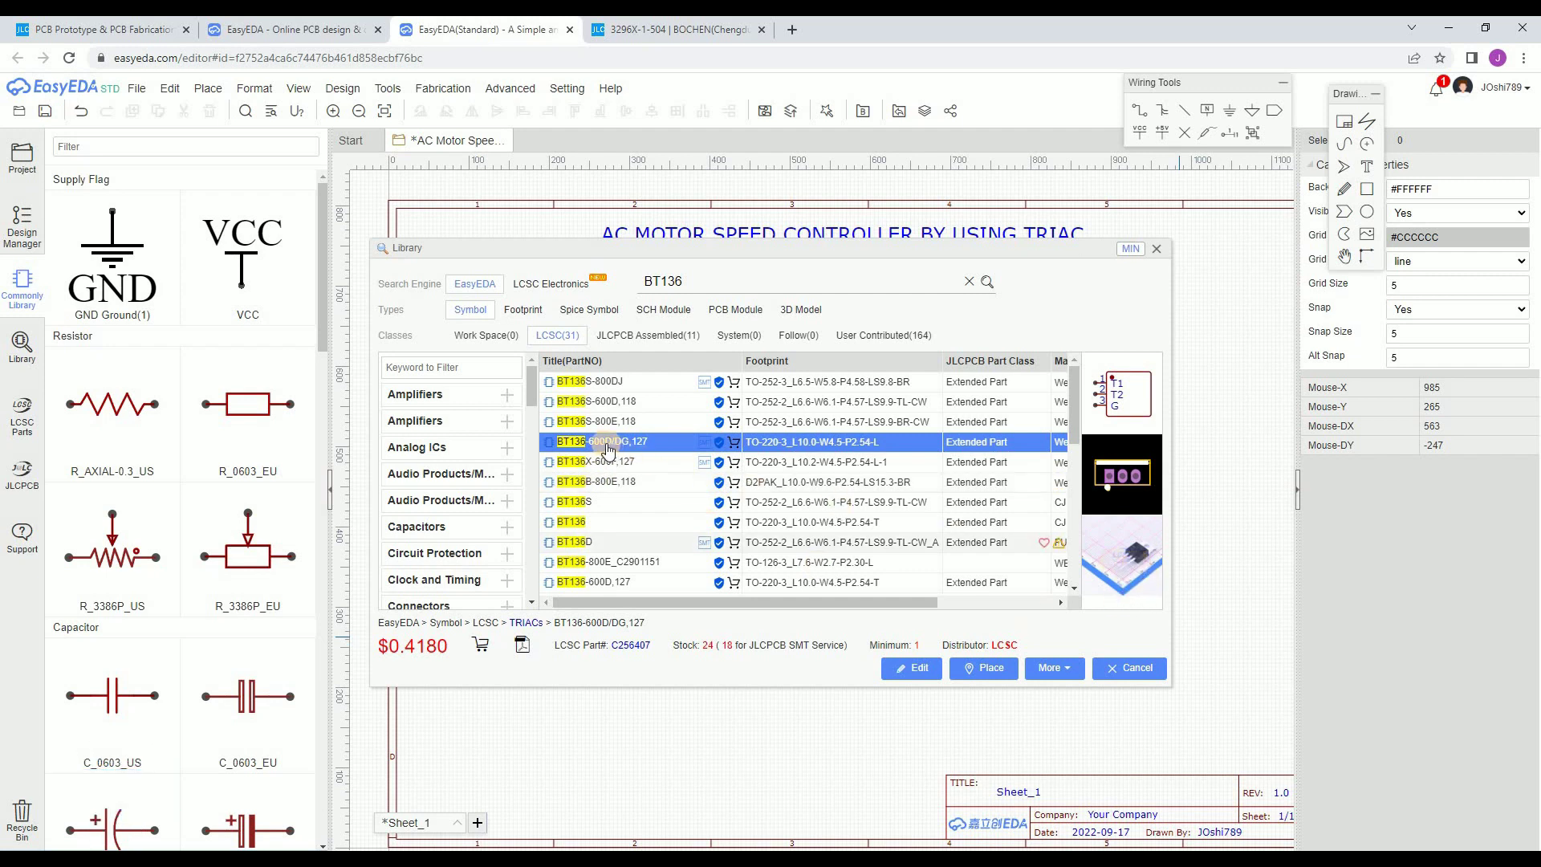
- Place the BT136-600D/DG,127 TRIAC to the right of resistor R2 and shift it slightly closer to R2
{"action": "left_click", "coordinate": [1157, 249]}
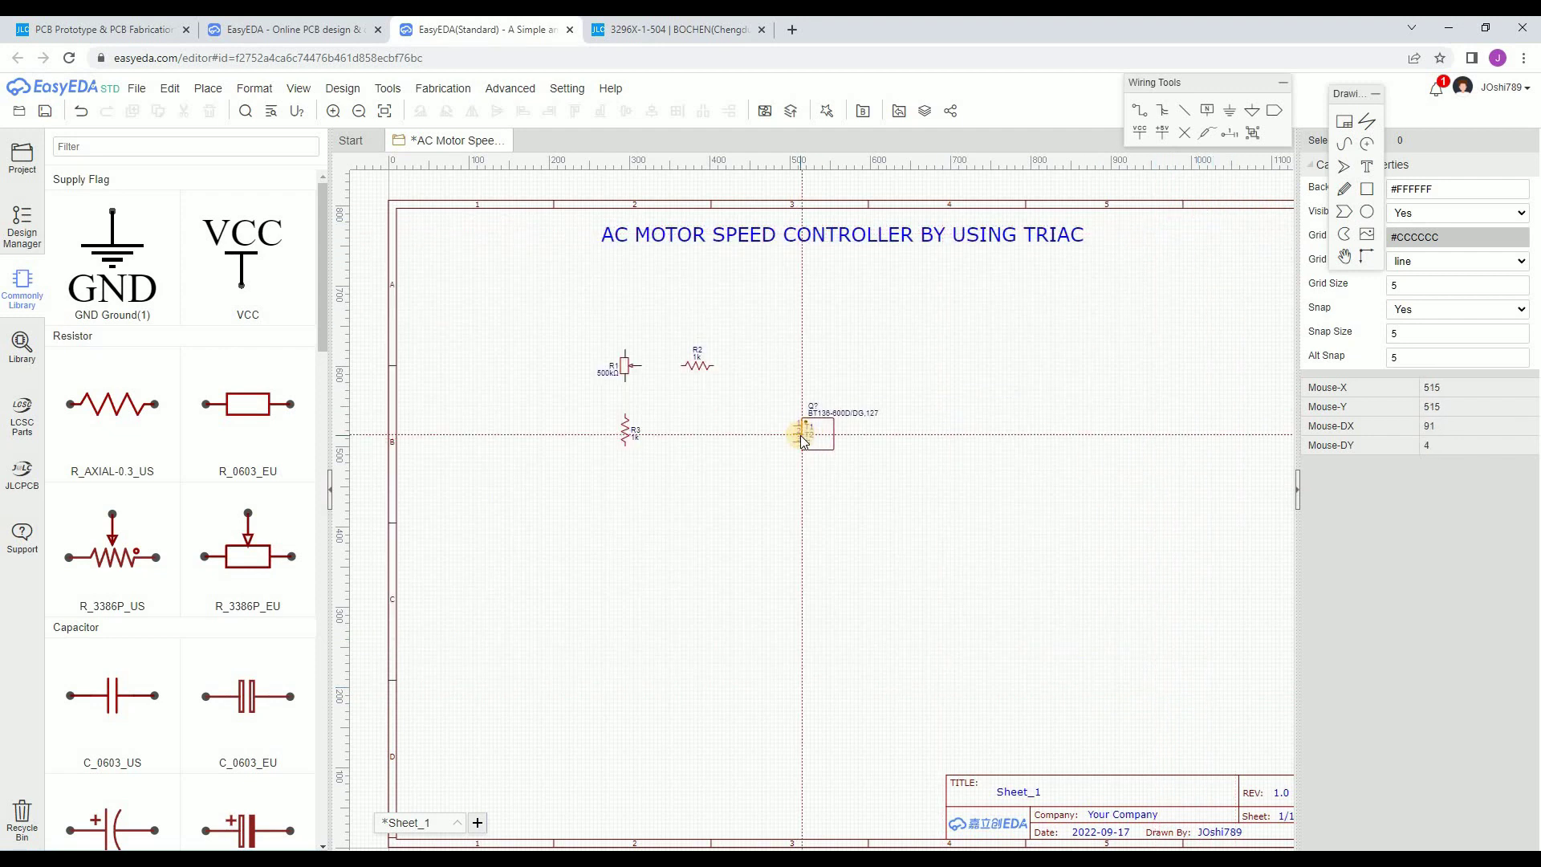
{"action": "left_click", "coordinate": [801, 383]}
{"action": "right_click", "coordinate": [908, 406]}
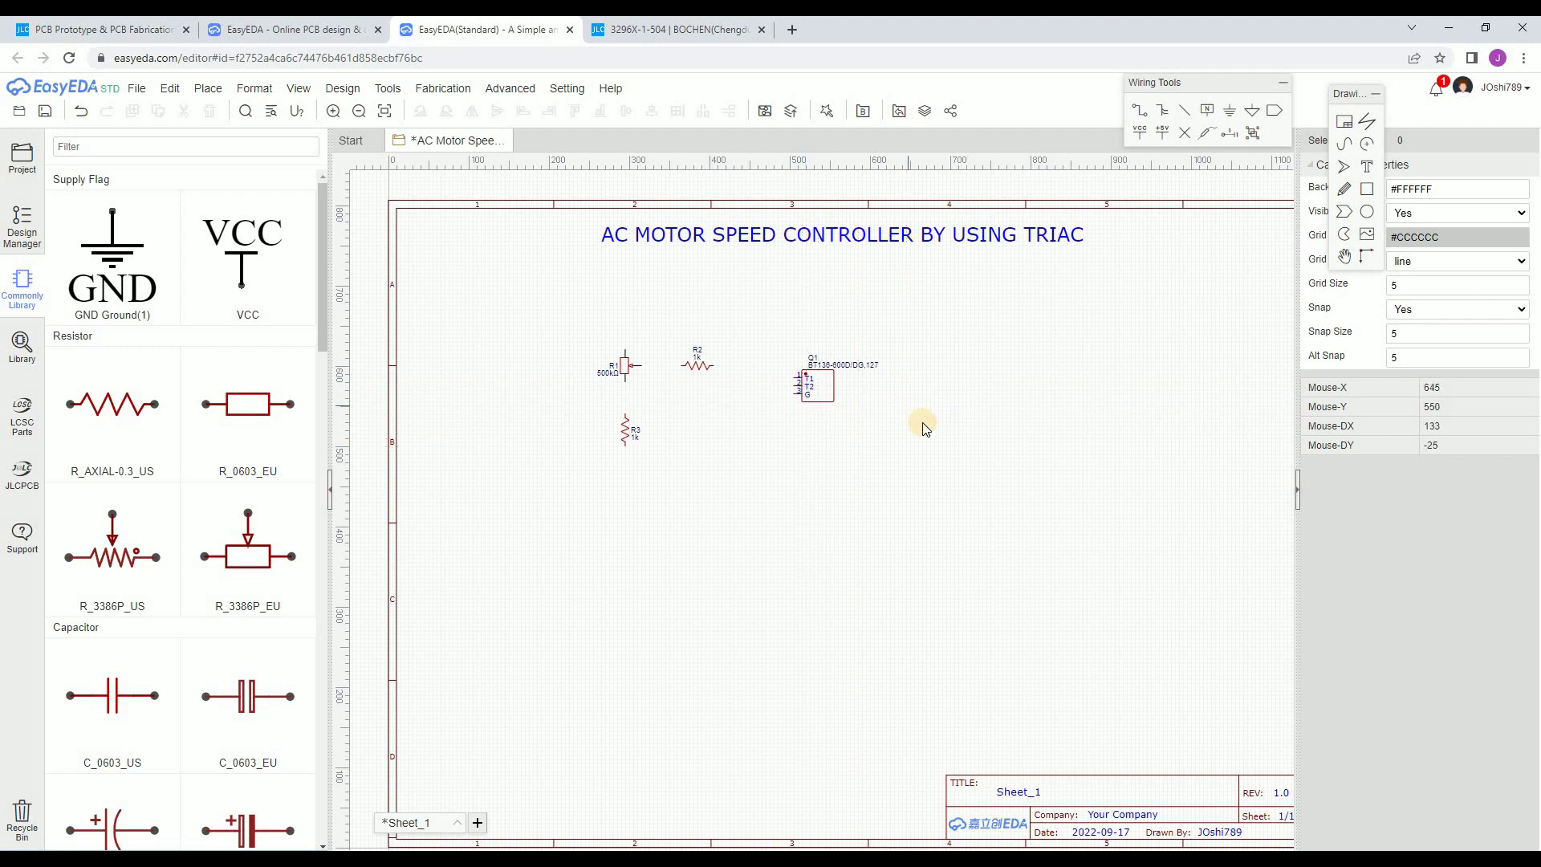
{"action": "left_click", "coordinate": [826, 391]}
{"action": "left_click_drag", "start_coordinate": [826, 391], "coordinate": [793, 382]}
{"action": "left_click", "coordinate": [827, 472]}
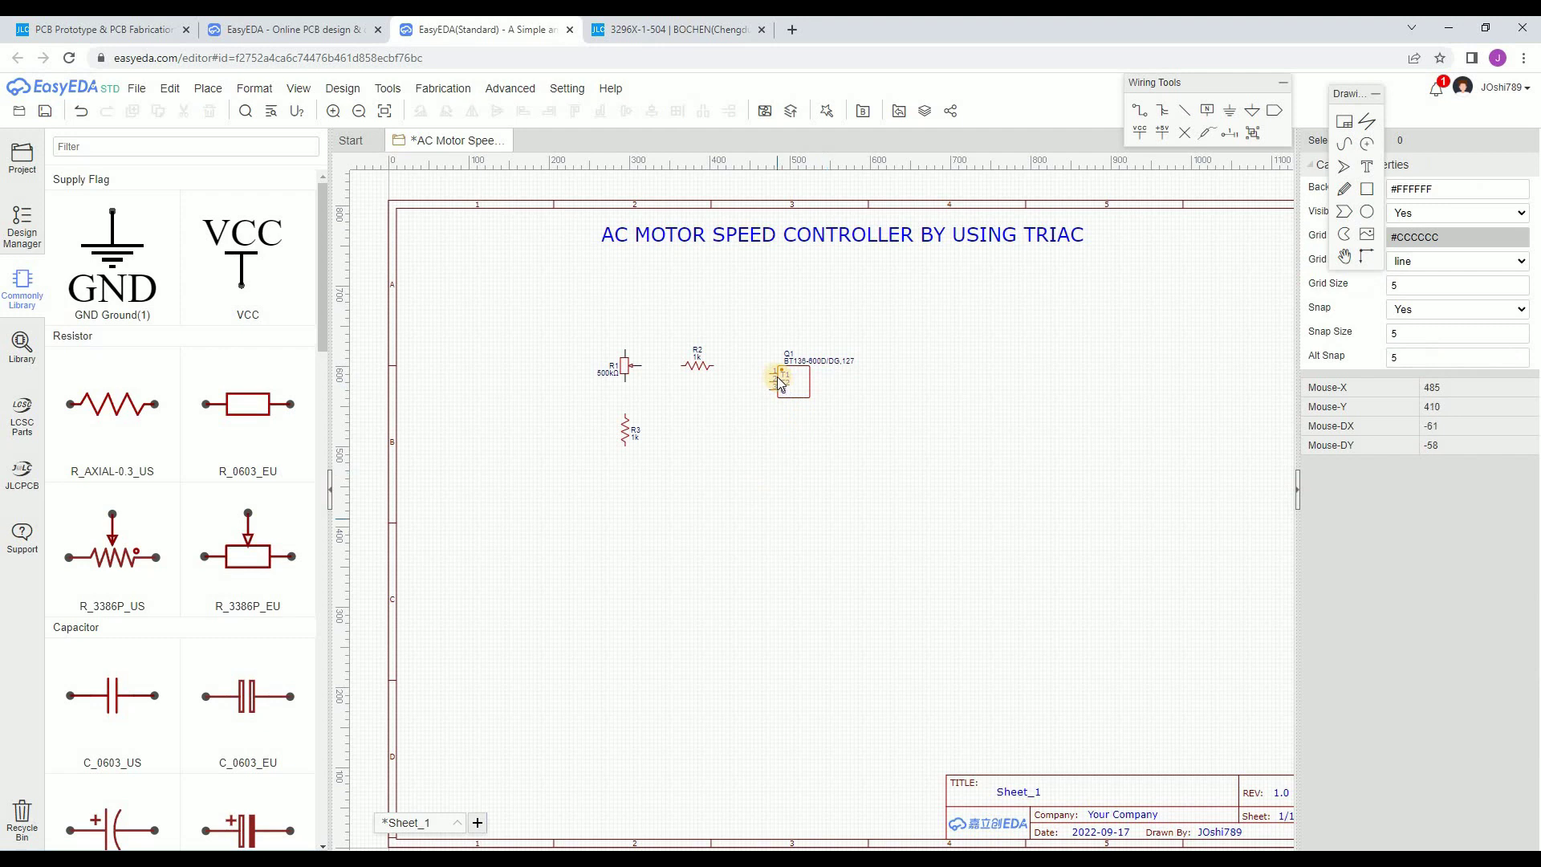
- Search the component library for DIAC
{"action": "scroll", "coordinate": [777, 377], "scroll_direction": "up", "scroll_amount": 5}
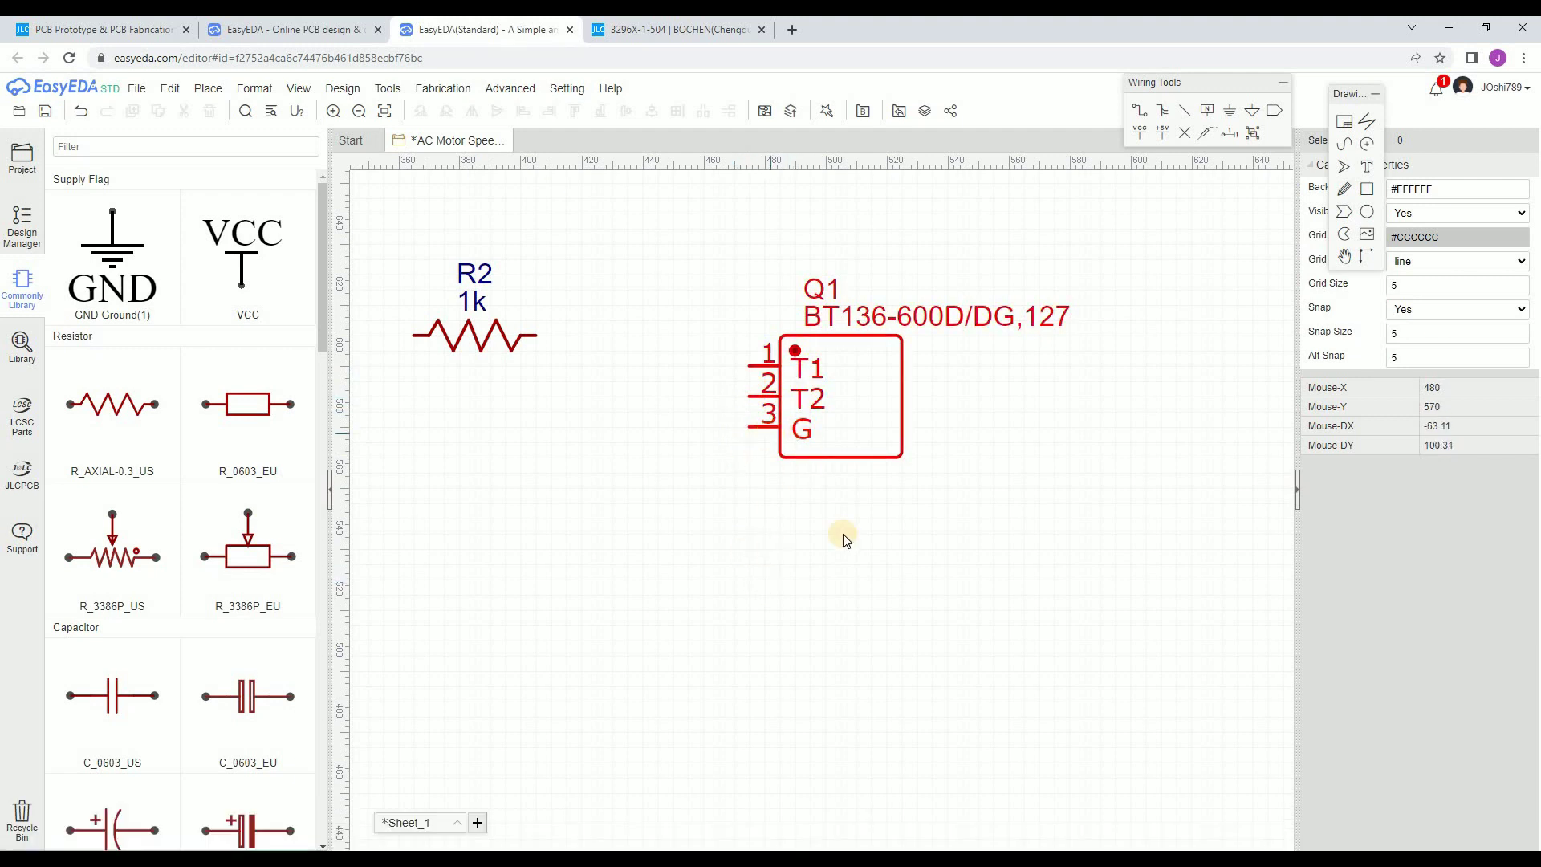
{"action": "scroll", "coordinate": [841, 546], "scroll_direction": "down", "scroll_amount": 3}
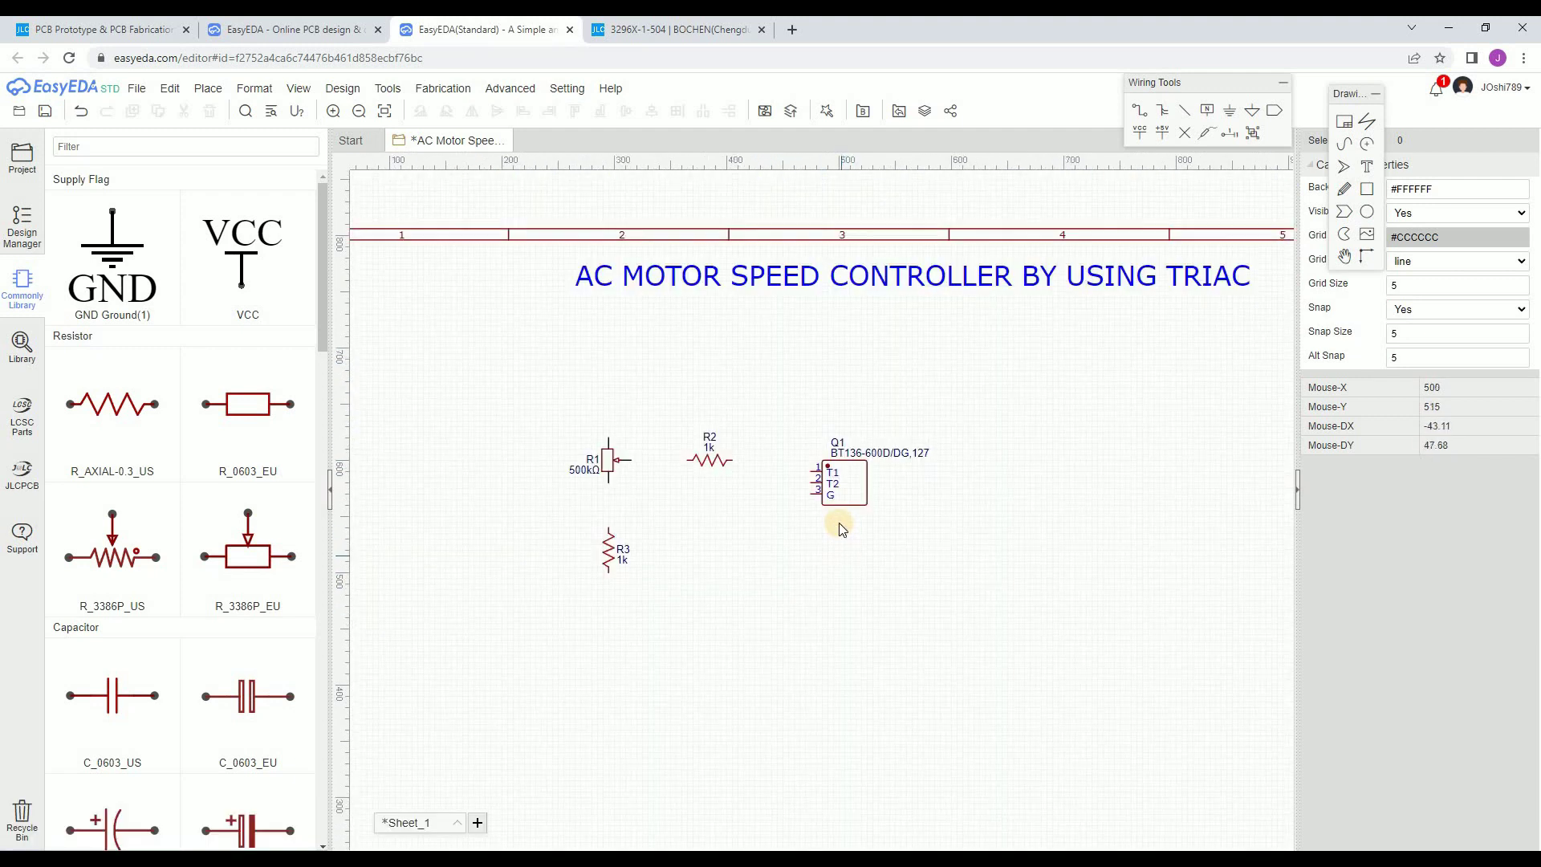
{"action": "right_click_drag", "start_coordinate": [841, 555], "coordinate": [837, 522]}
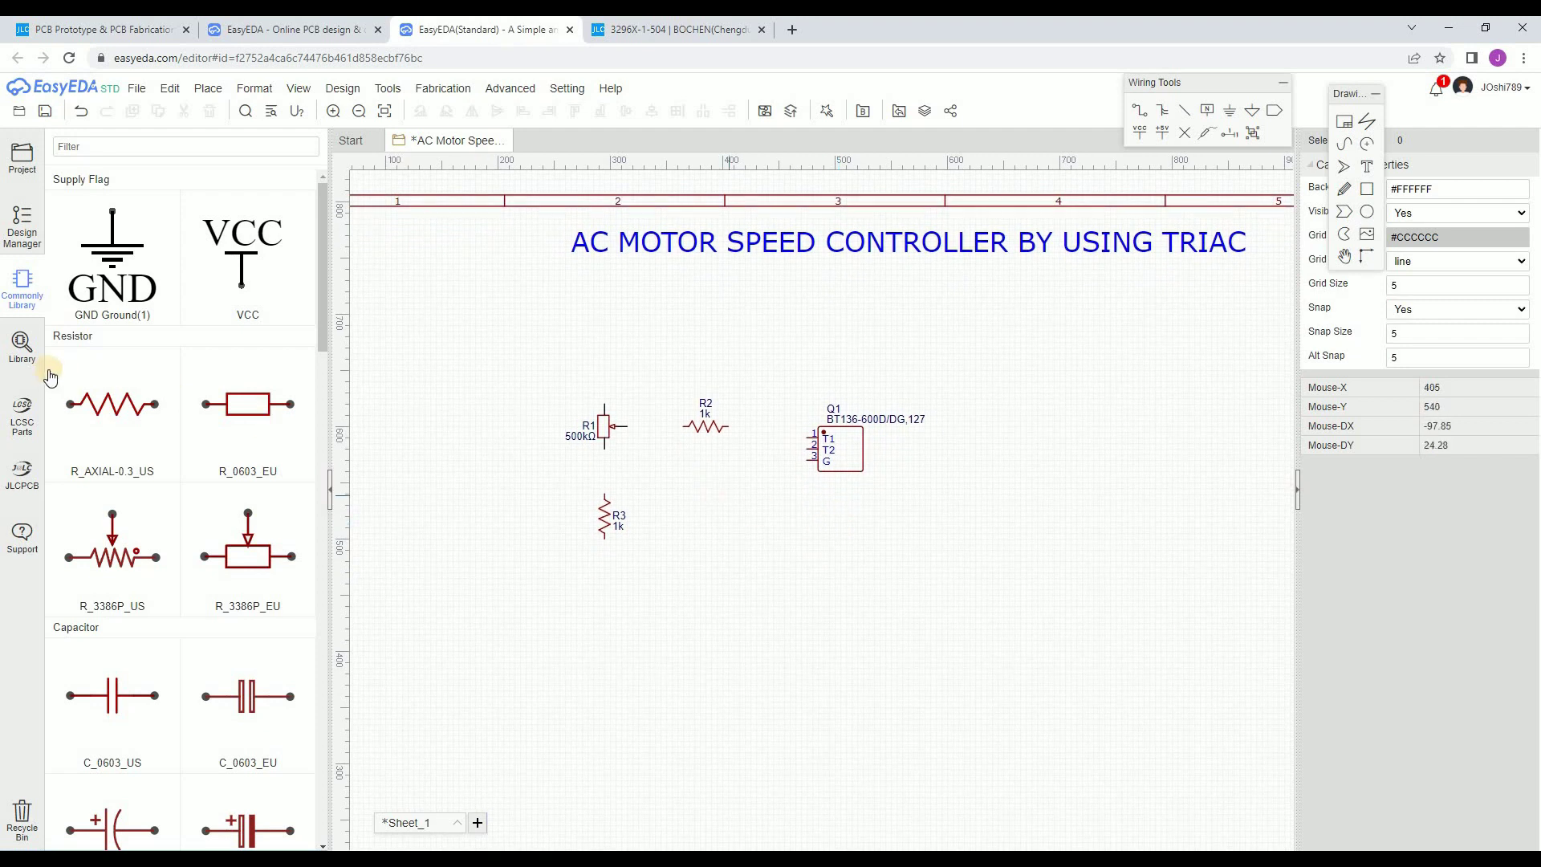
{"action": "double_click", "coordinate": [693, 280]}
{"action": "left_click", "coordinate": [693, 279]}
{"action": "double_click", "coordinate": [693, 280]}
{"action": "type", "text": "DIAC"}
{"action": "key", "text": "Return"}
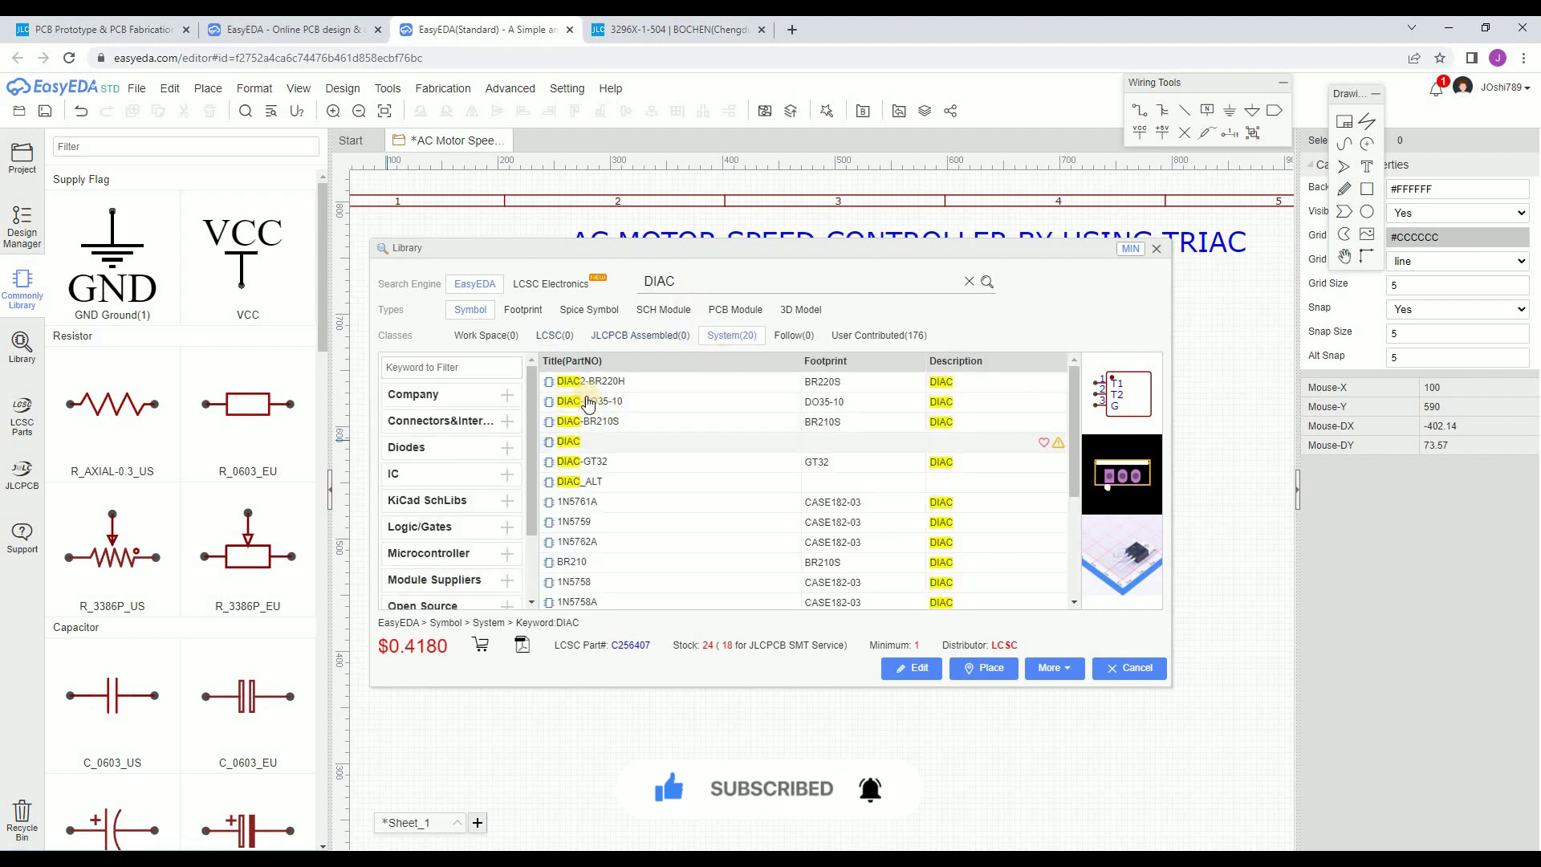
- Compare the DIAC symbols and place the plain DIAC part on the sheet, below and to the right of resistor R3
{"action": "left_click", "coordinate": [619, 390]}
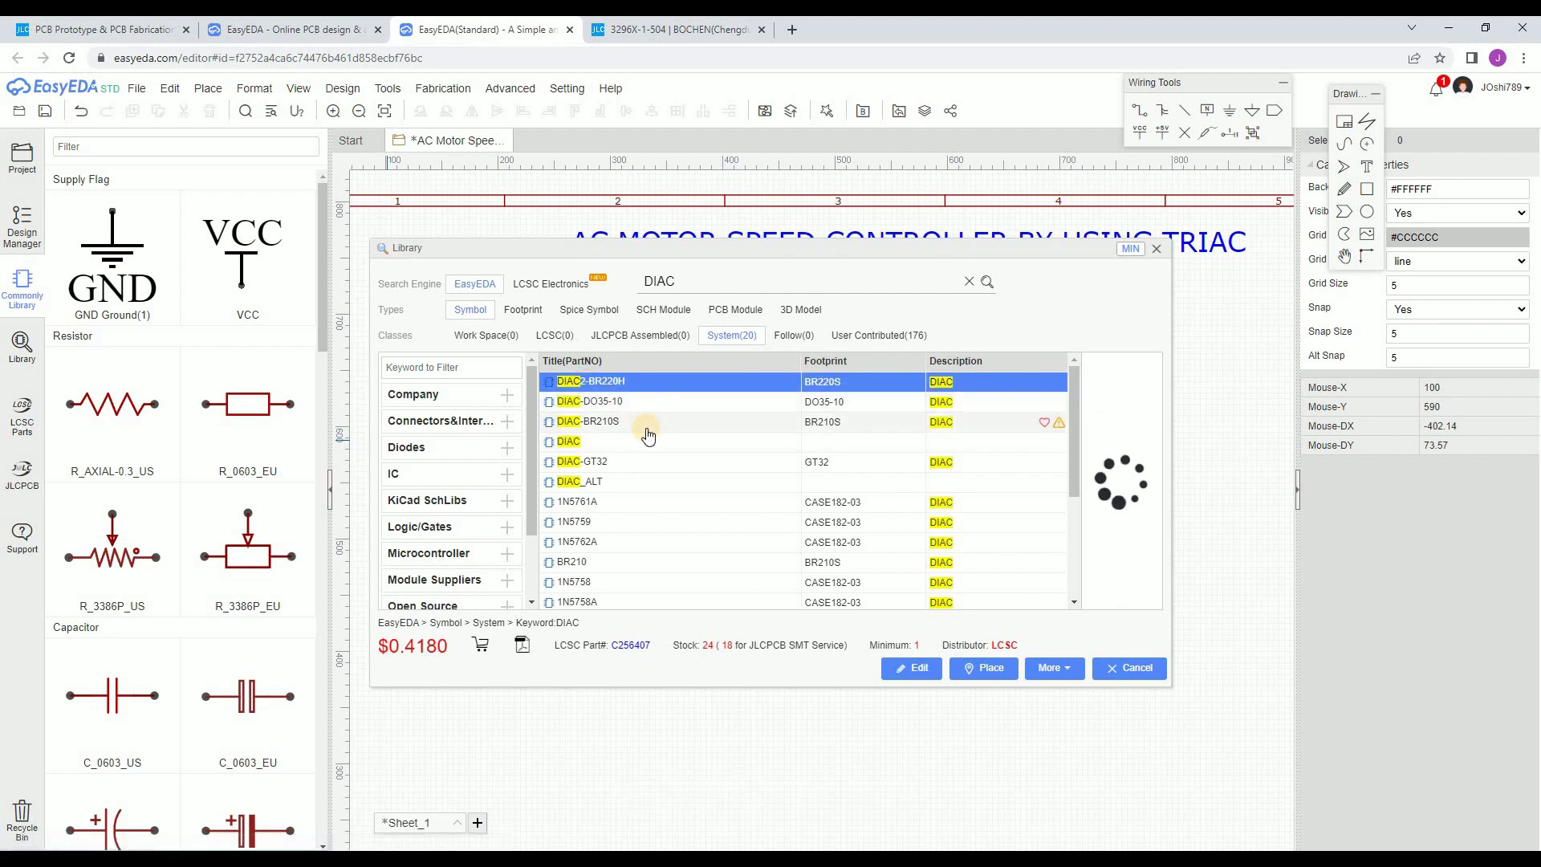
{"action": "left_click", "coordinate": [668, 427]}
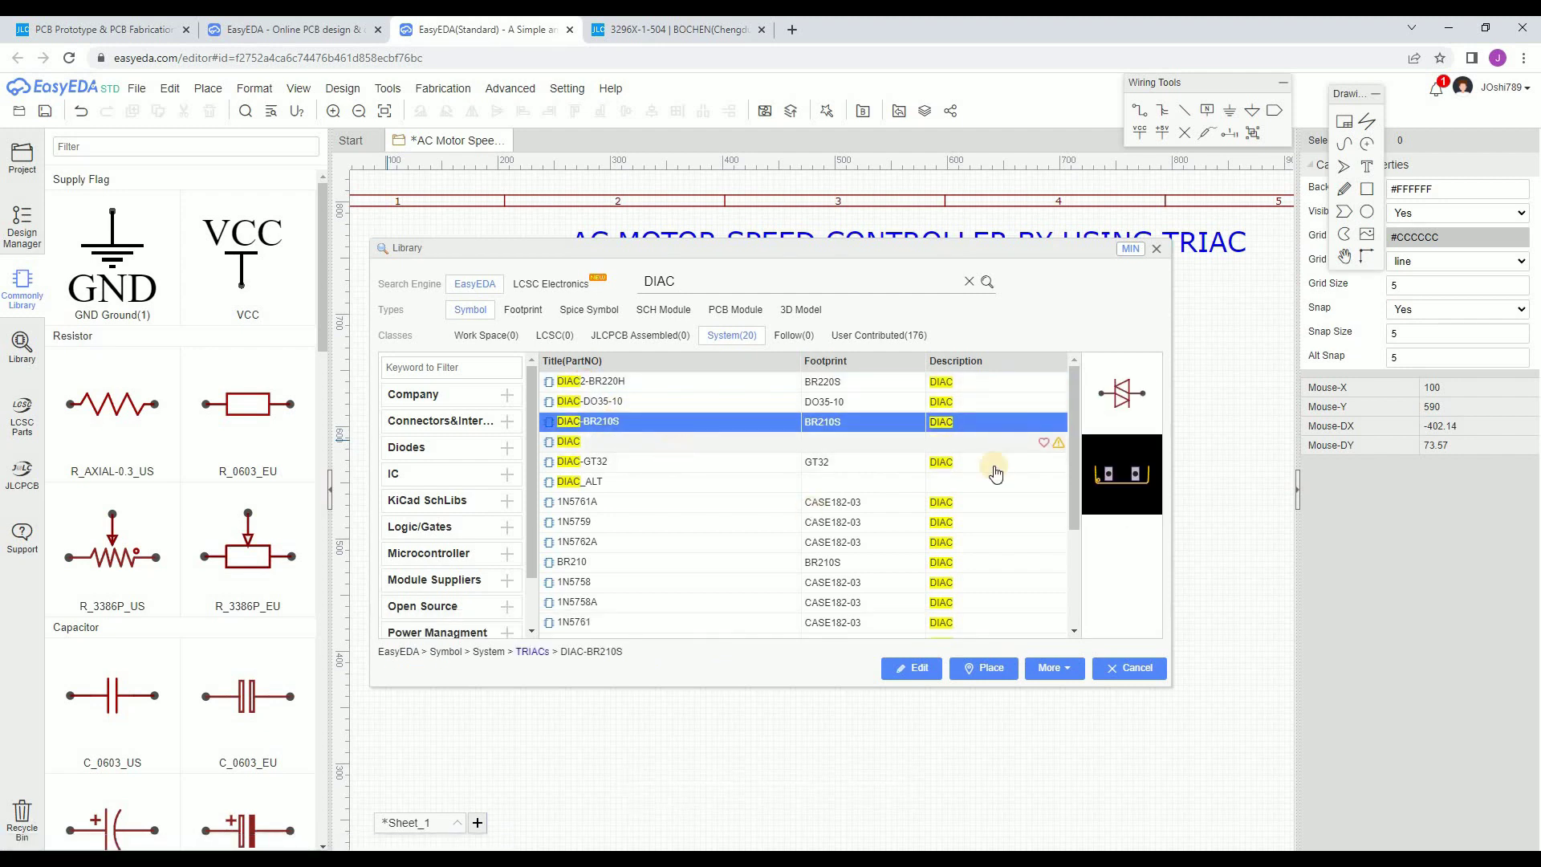
{"action": "left_click", "coordinate": [583, 440]}
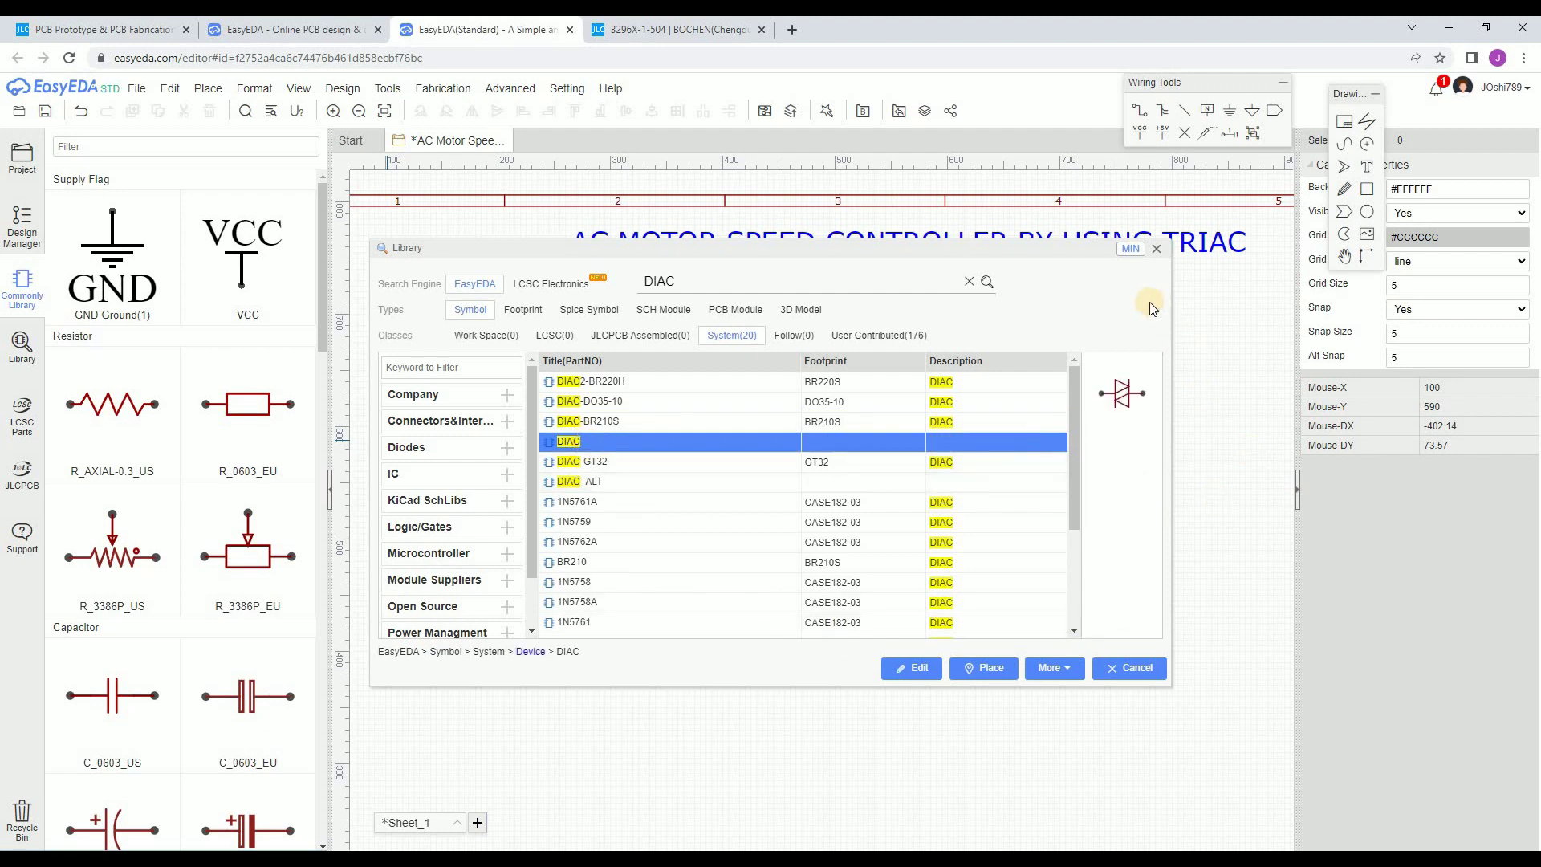
{"action": "left_click", "coordinate": [1157, 249]}
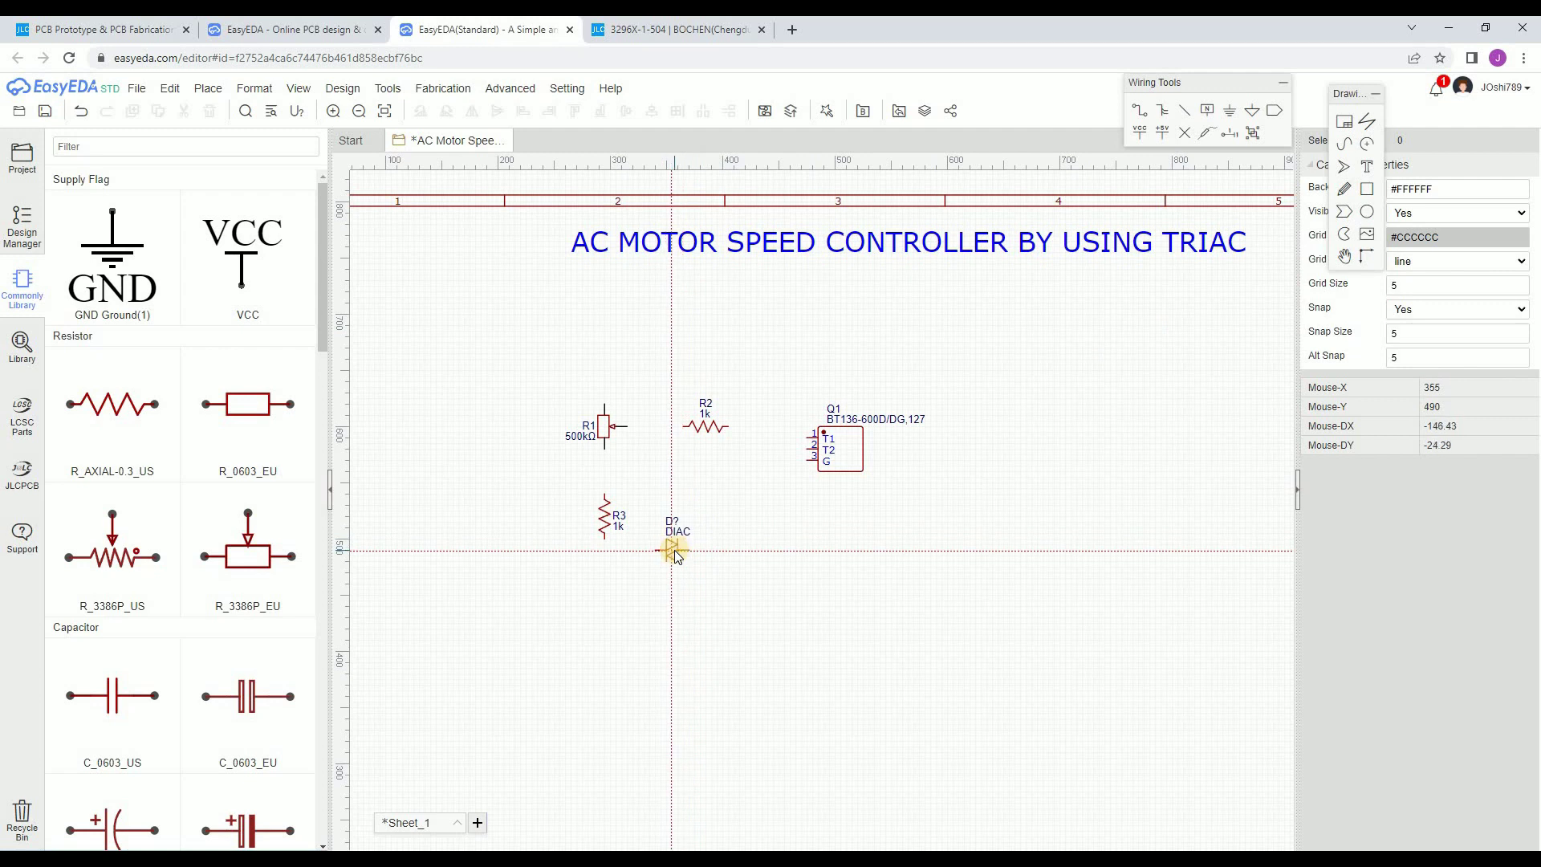
{"action": "left_click", "coordinate": [674, 551]}
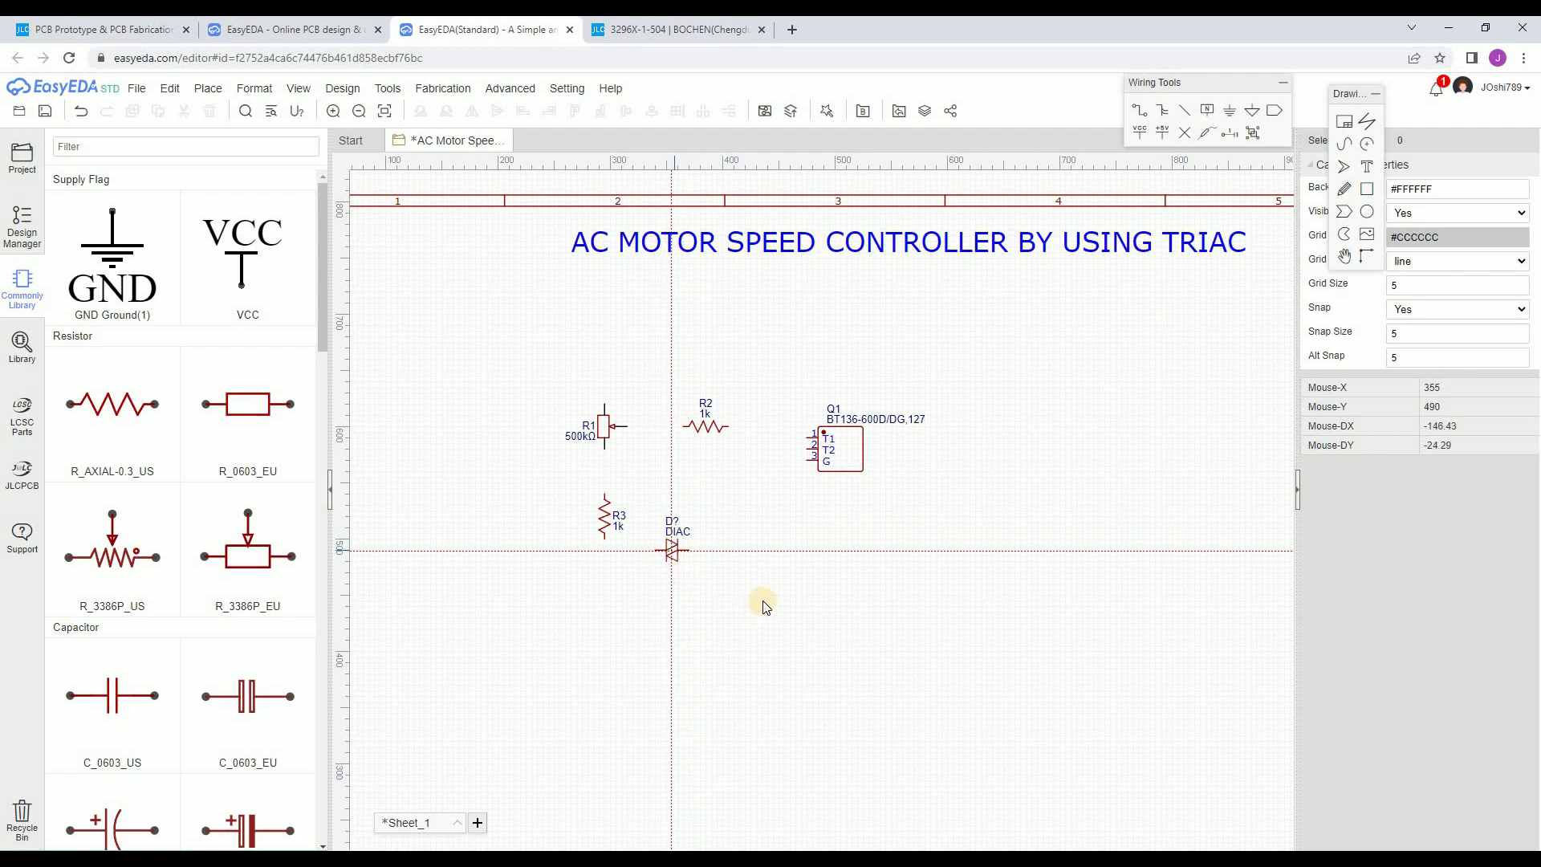
{"action": "right_click", "coordinate": [671, 561]}
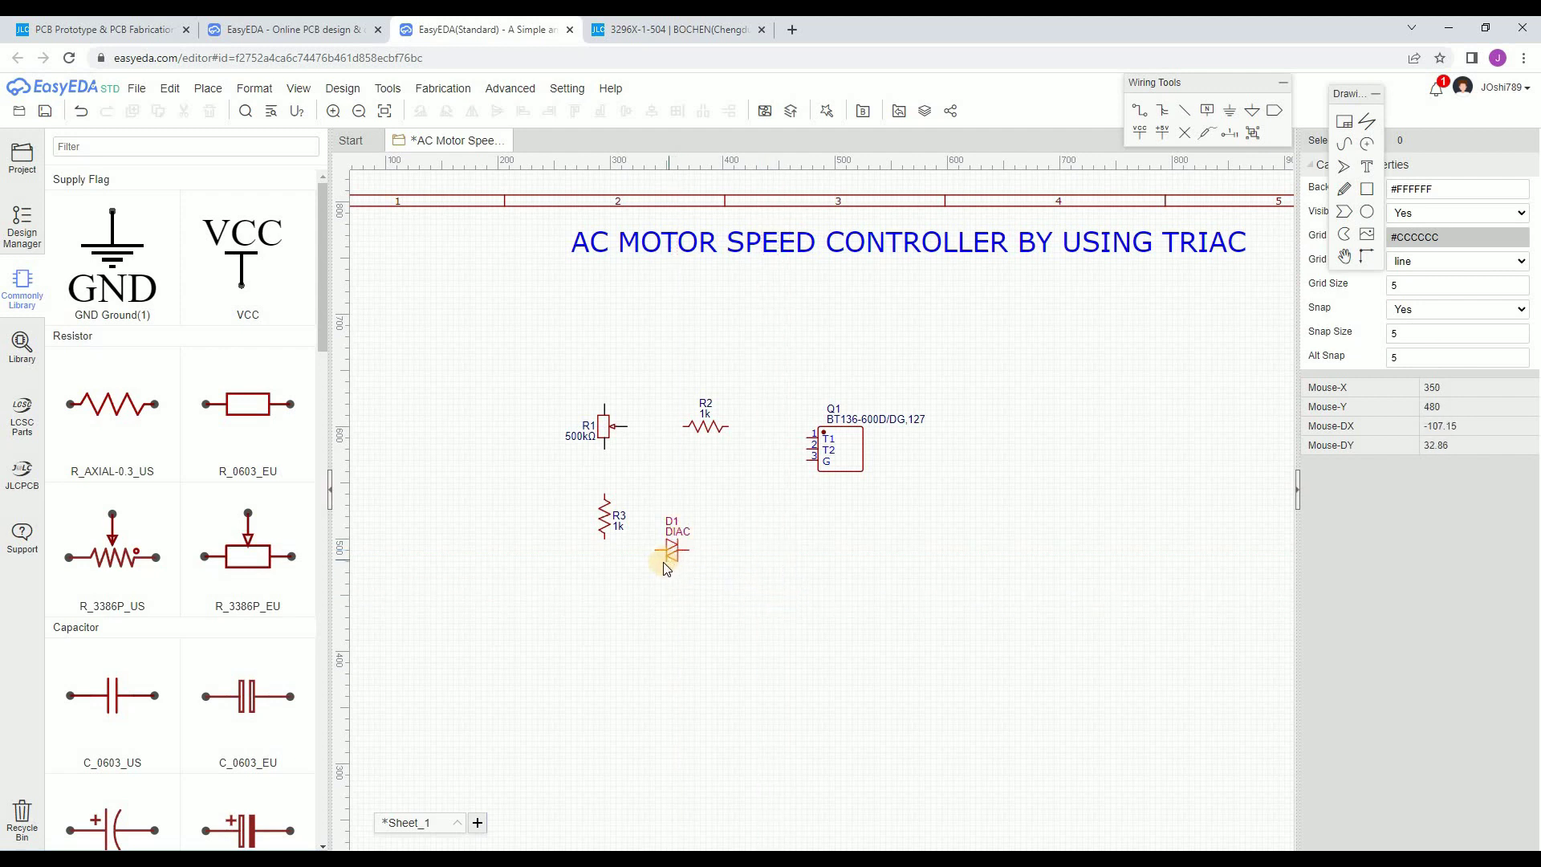
- Move DIAC D1 slightly to the right and down, keeping it horizontal below resistor R2
{"action": "left_click", "coordinate": [669, 559]}
{"action": "left_click", "coordinate": [419, 111]}
{"action": "left_click_drag", "start_coordinate": [672, 552], "coordinate": [687, 562]}
{"action": "left_click", "coordinate": [800, 606]}
- Search the component library for 0.22 UF CAPACITOR
{"action": "left_click", "coordinate": [22, 347]}
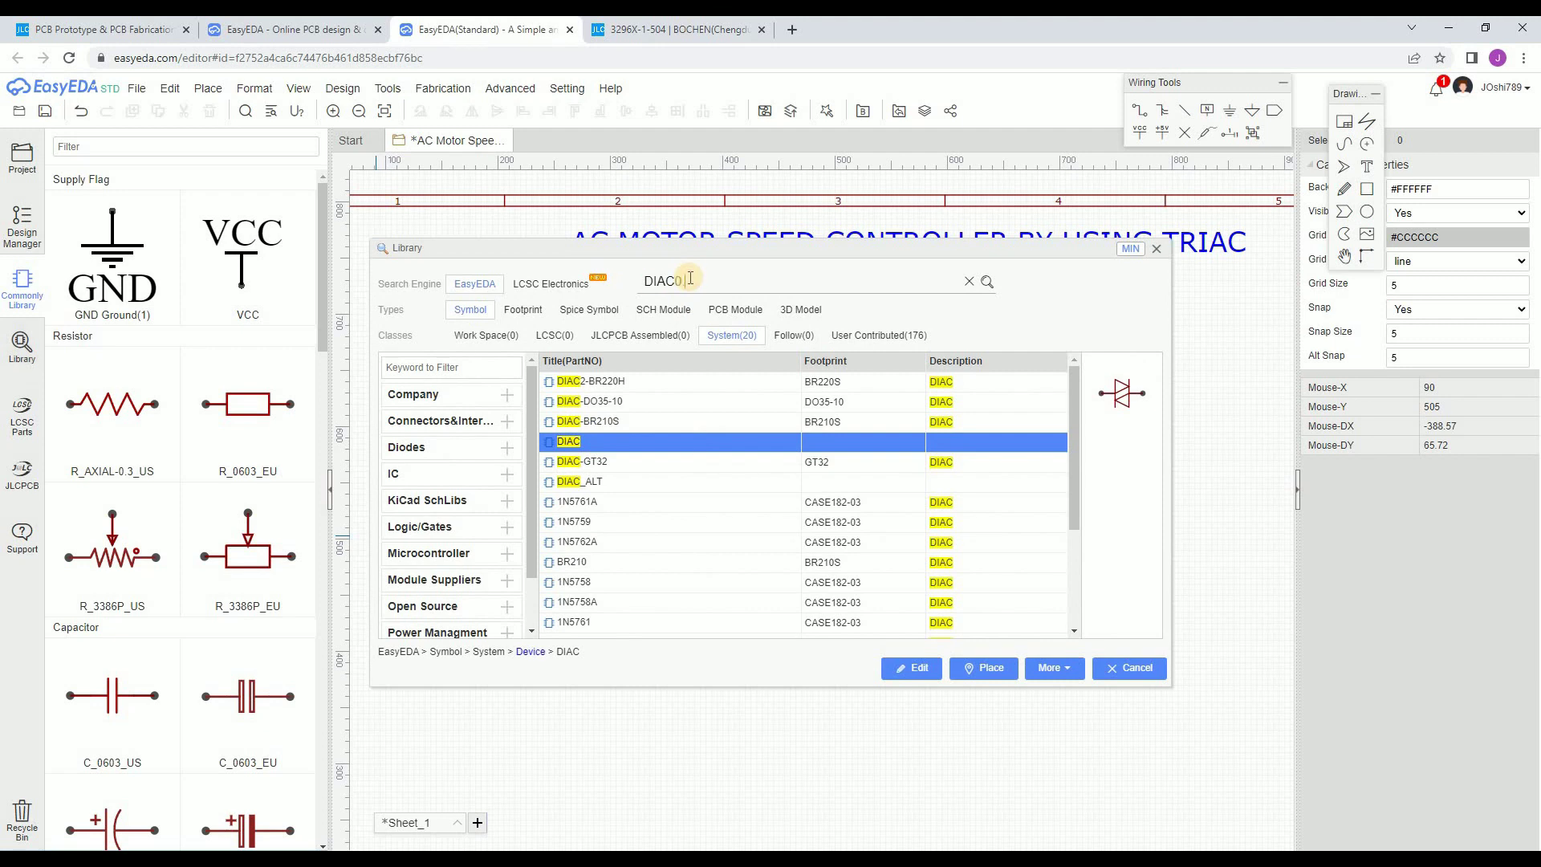
{"action": "type", "text": "0.22 UF CAPACIT"}
{"action": "type", "text": "OR"}
{"action": "key", "text": "Return"}
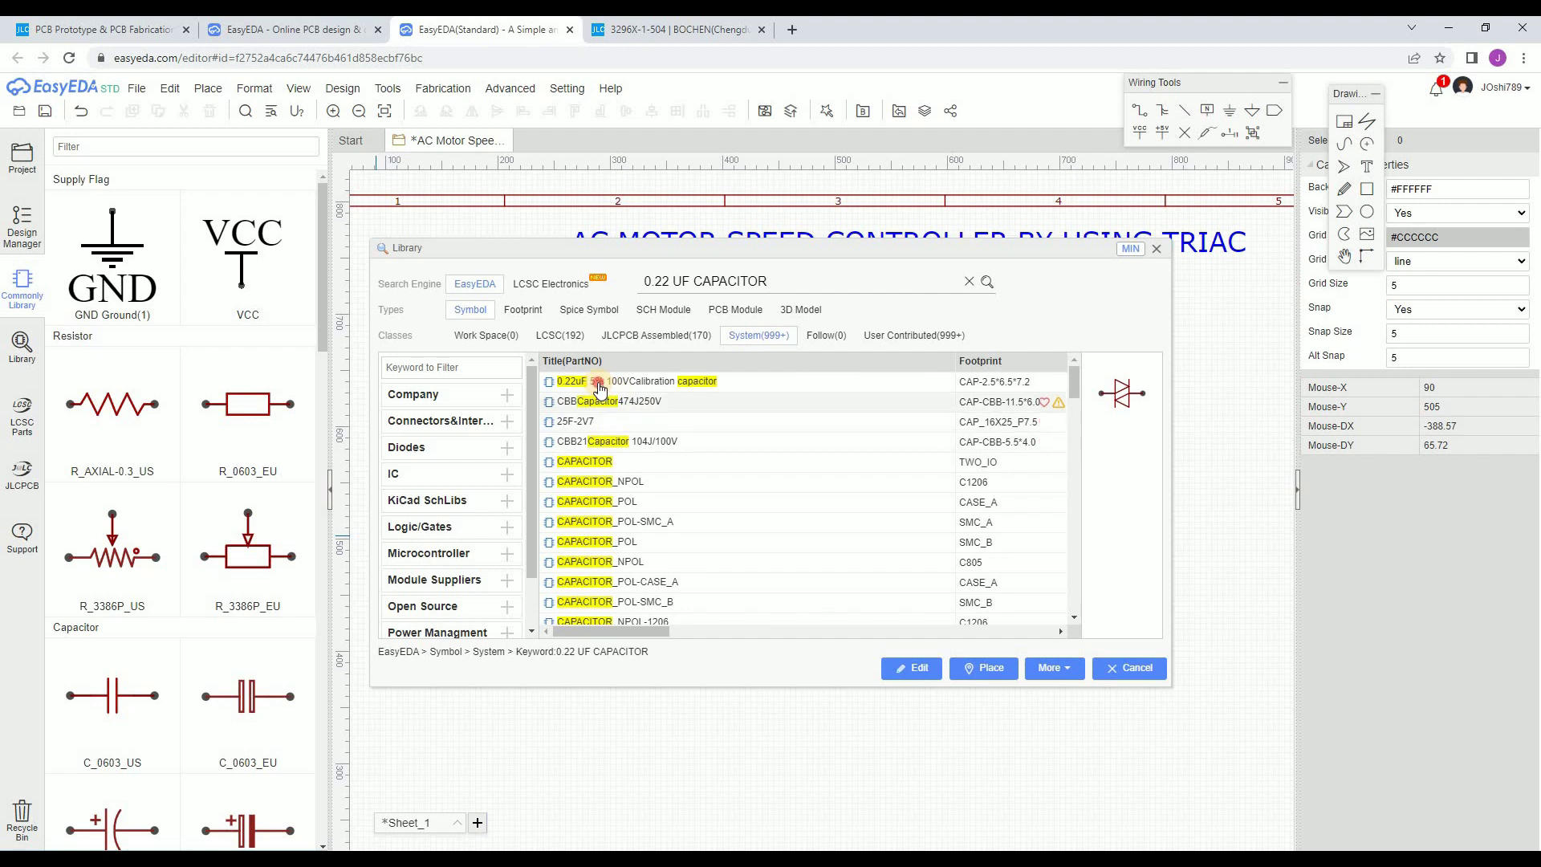
- Place the 0.22uF 5% 100V calibration capacitor below resistor R3, rotate it to vertical and align it with R3
{"action": "left_click", "coordinate": [596, 386]}
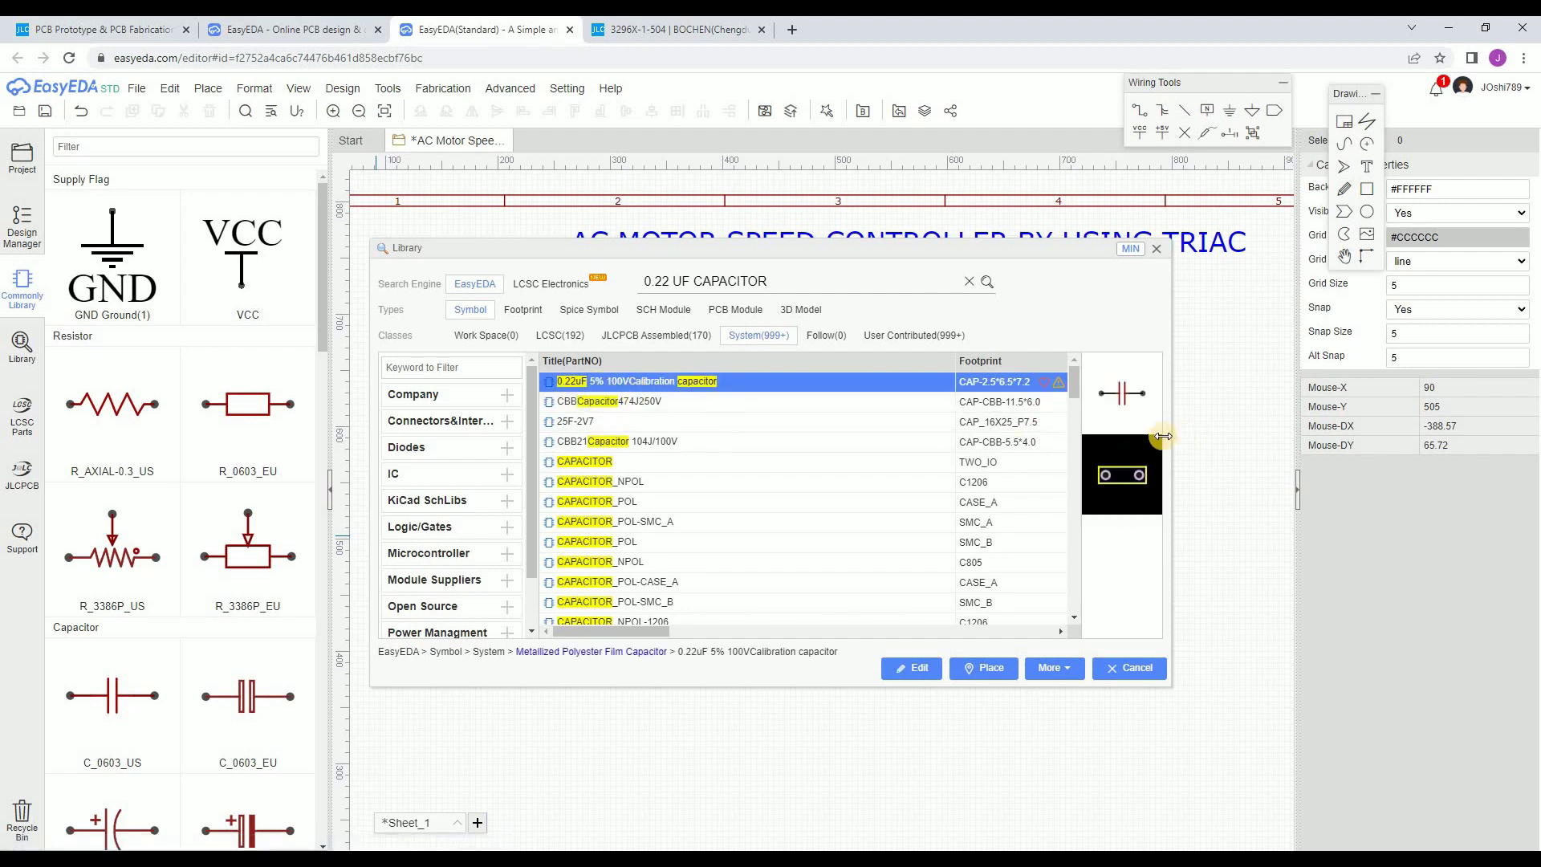
{"action": "left_click", "coordinate": [1156, 251]}
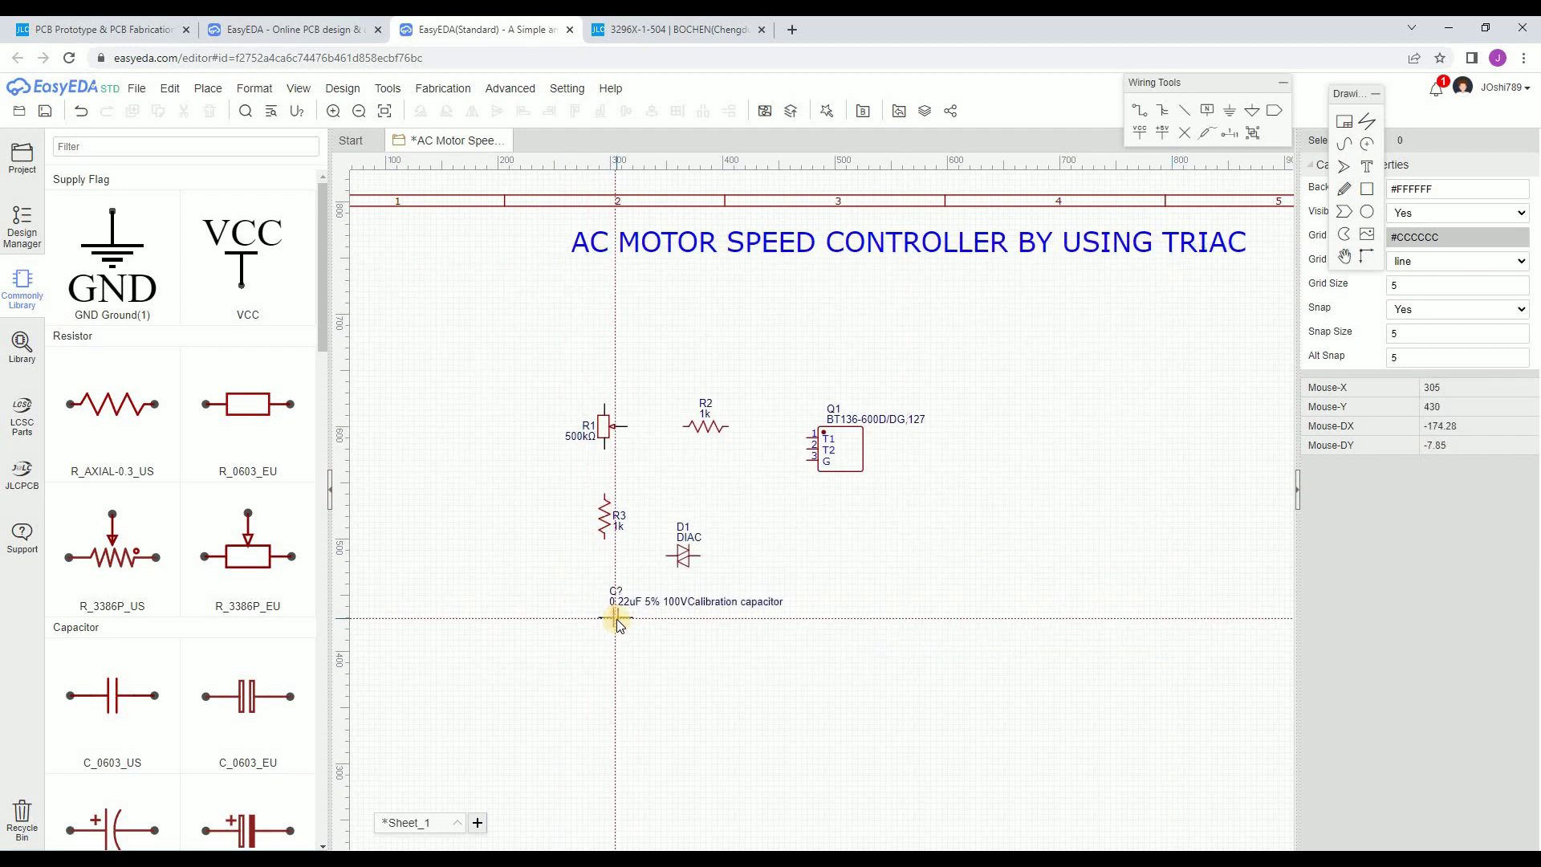
{"action": "left_click", "coordinate": [614, 622]}
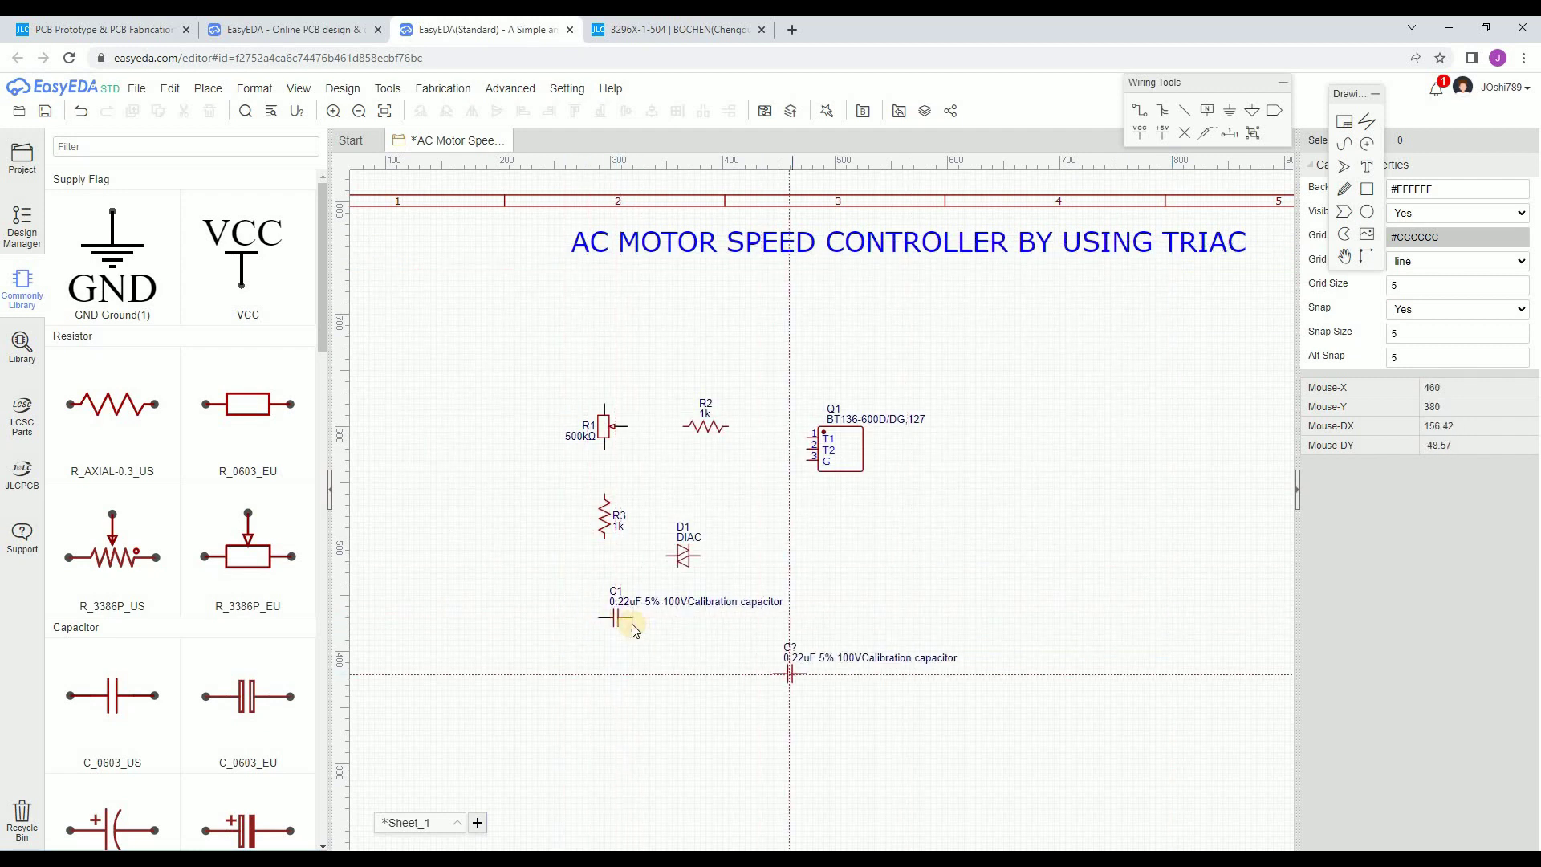
{"action": "left_click", "coordinate": [444, 115]}
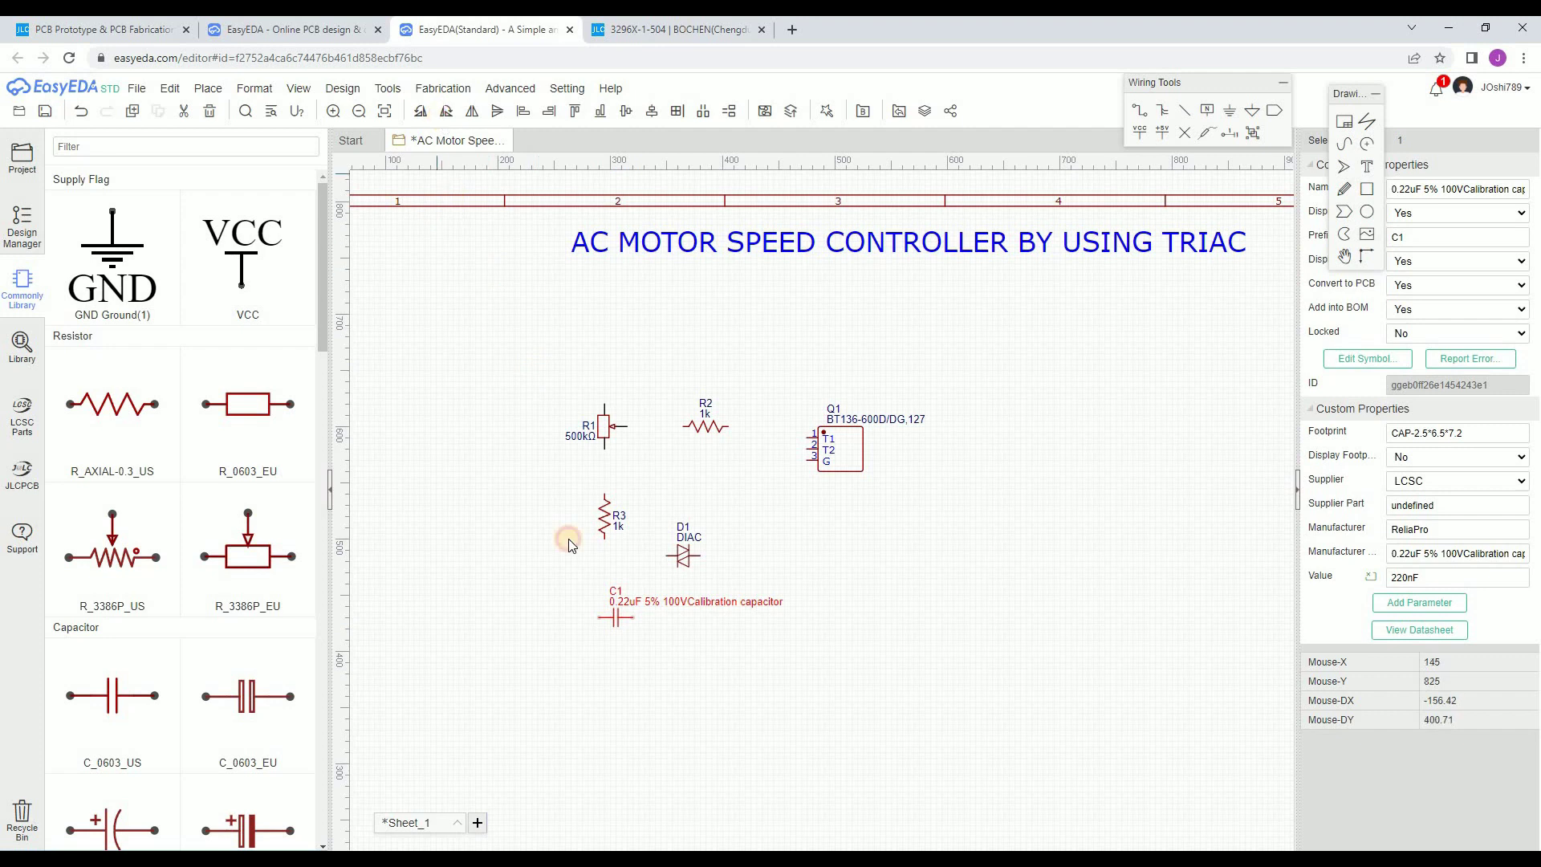
{"action": "left_click_drag", "start_coordinate": [614, 617], "coordinate": [606, 611]}
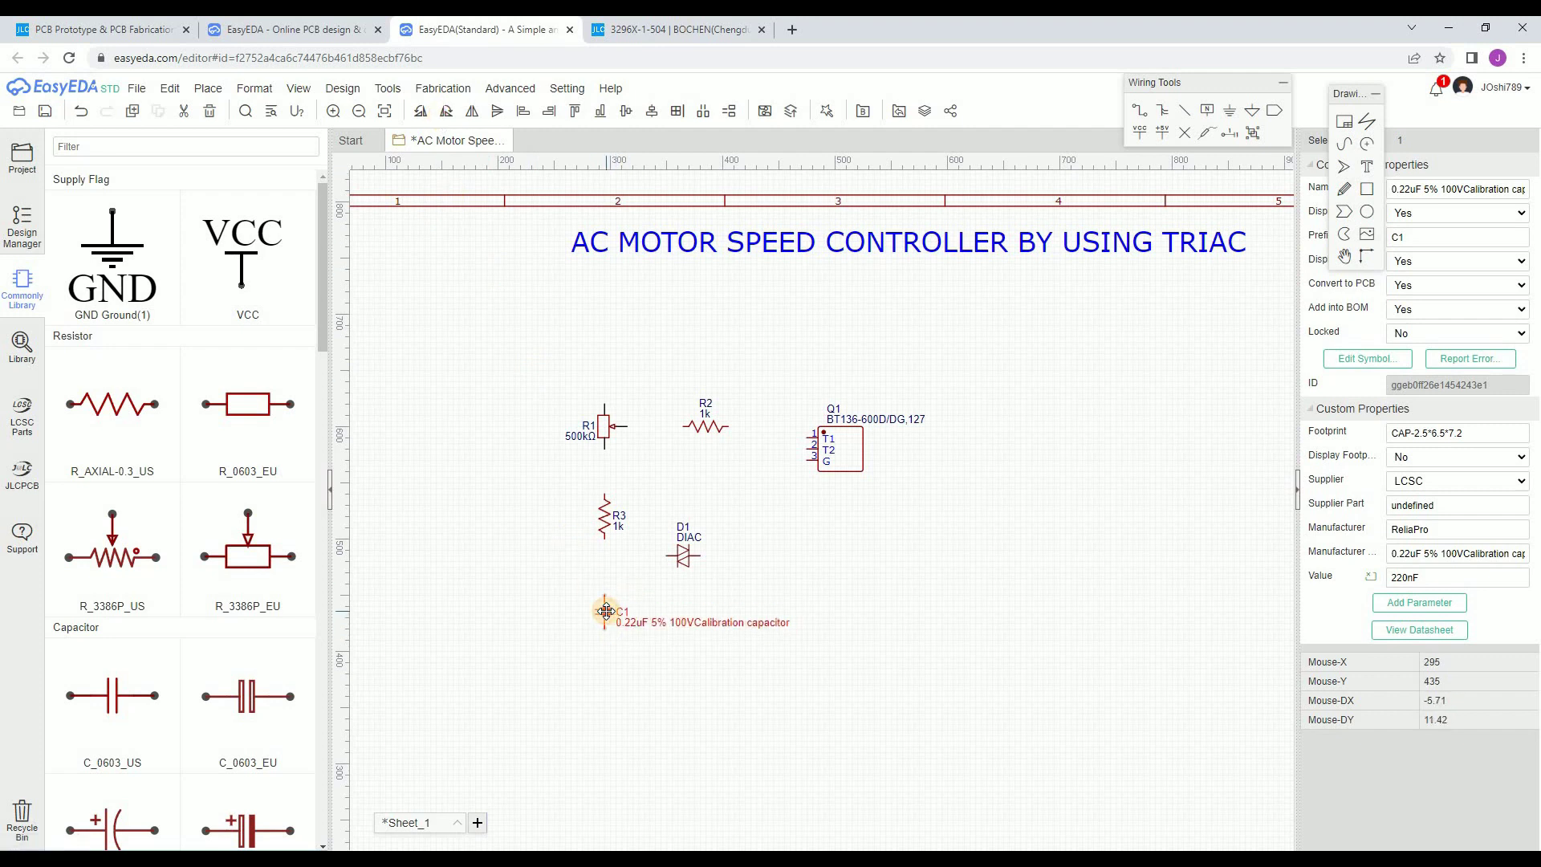
- Change the value label of capacitor C1 to 0.22 uf
{"action": "double_click", "coordinate": [710, 623]}
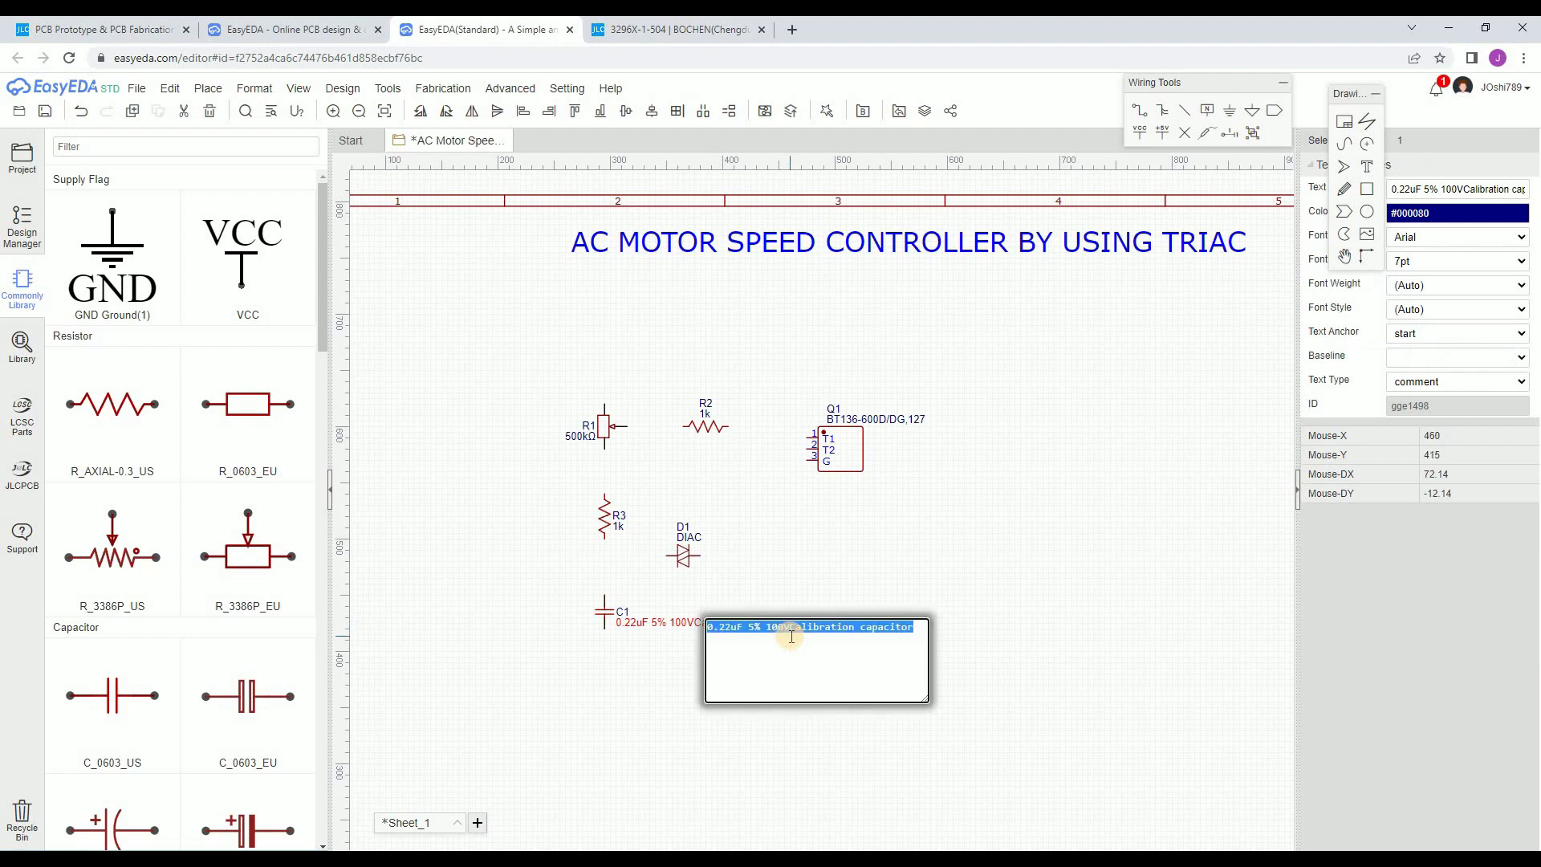
{"action": "type", "text": "0.22"}
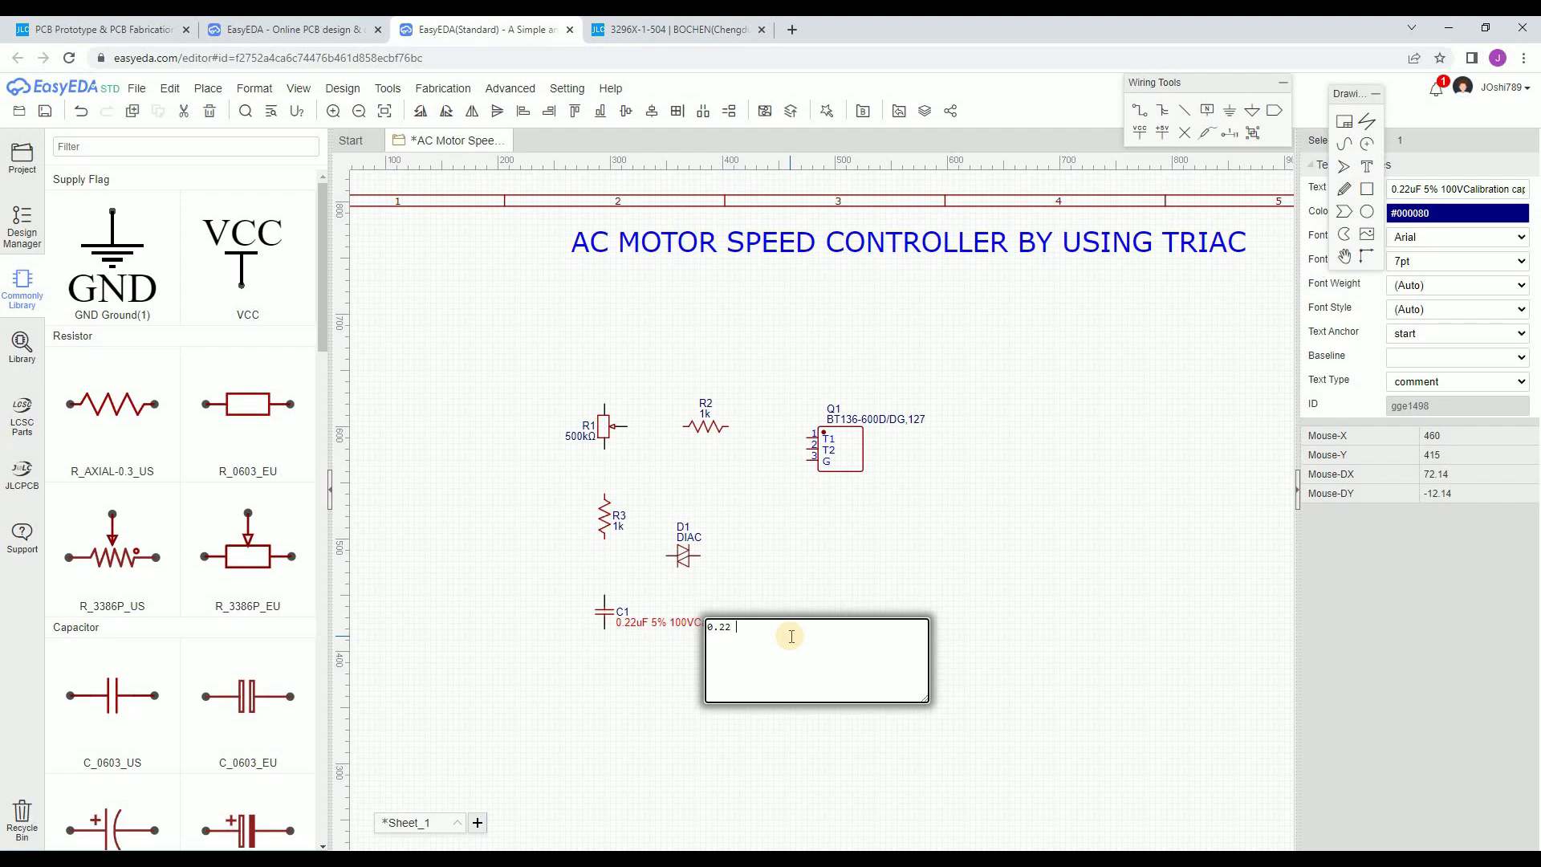
{"action": "type", "text": " uf"}
{"action": "key", "text": "Return"}
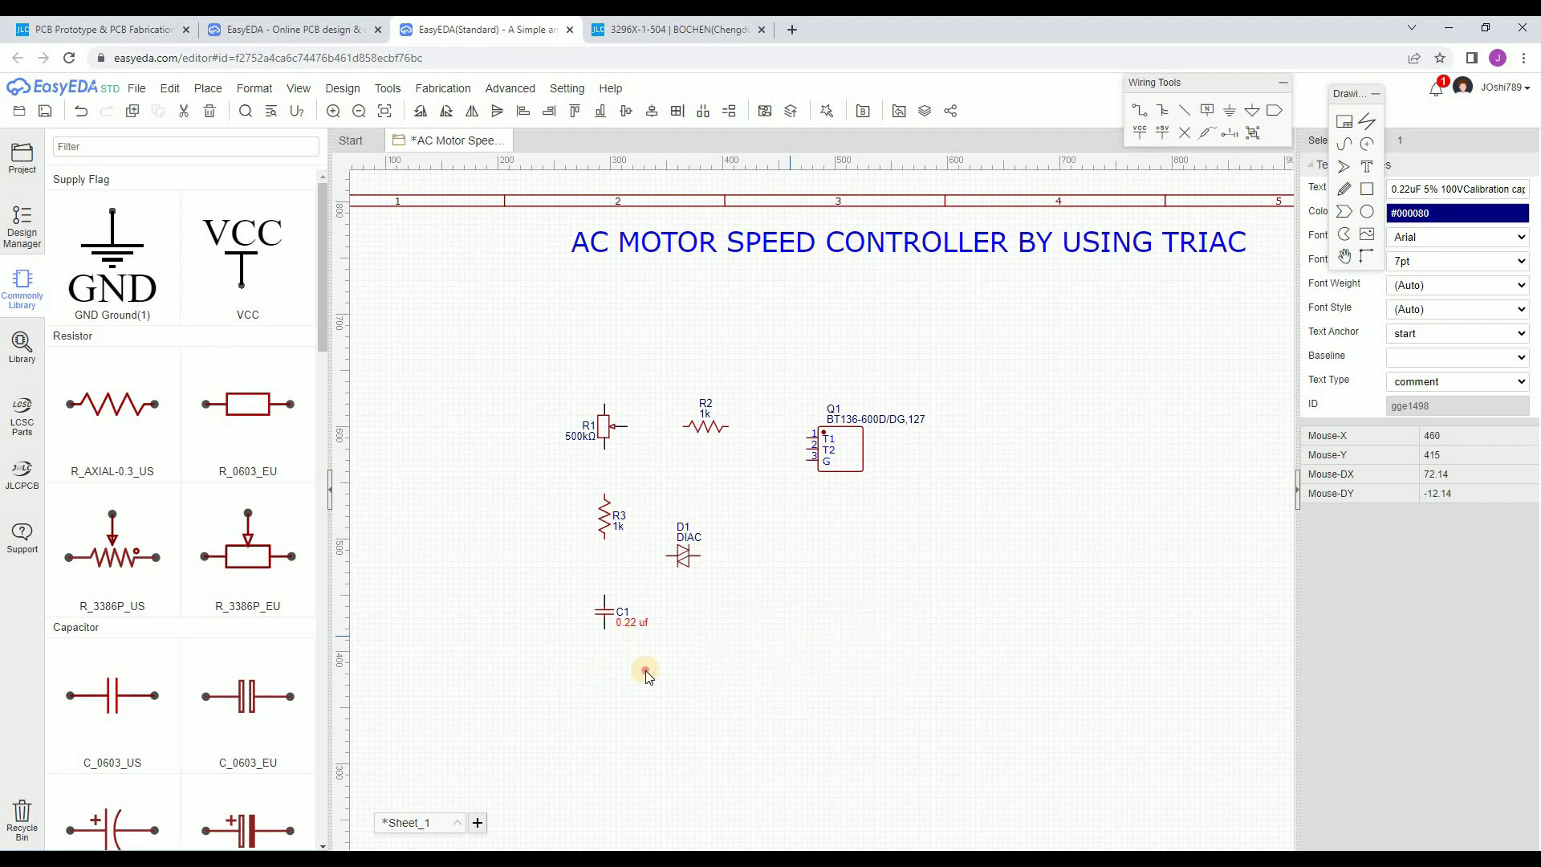
{"action": "left_click", "coordinate": [618, 637]}
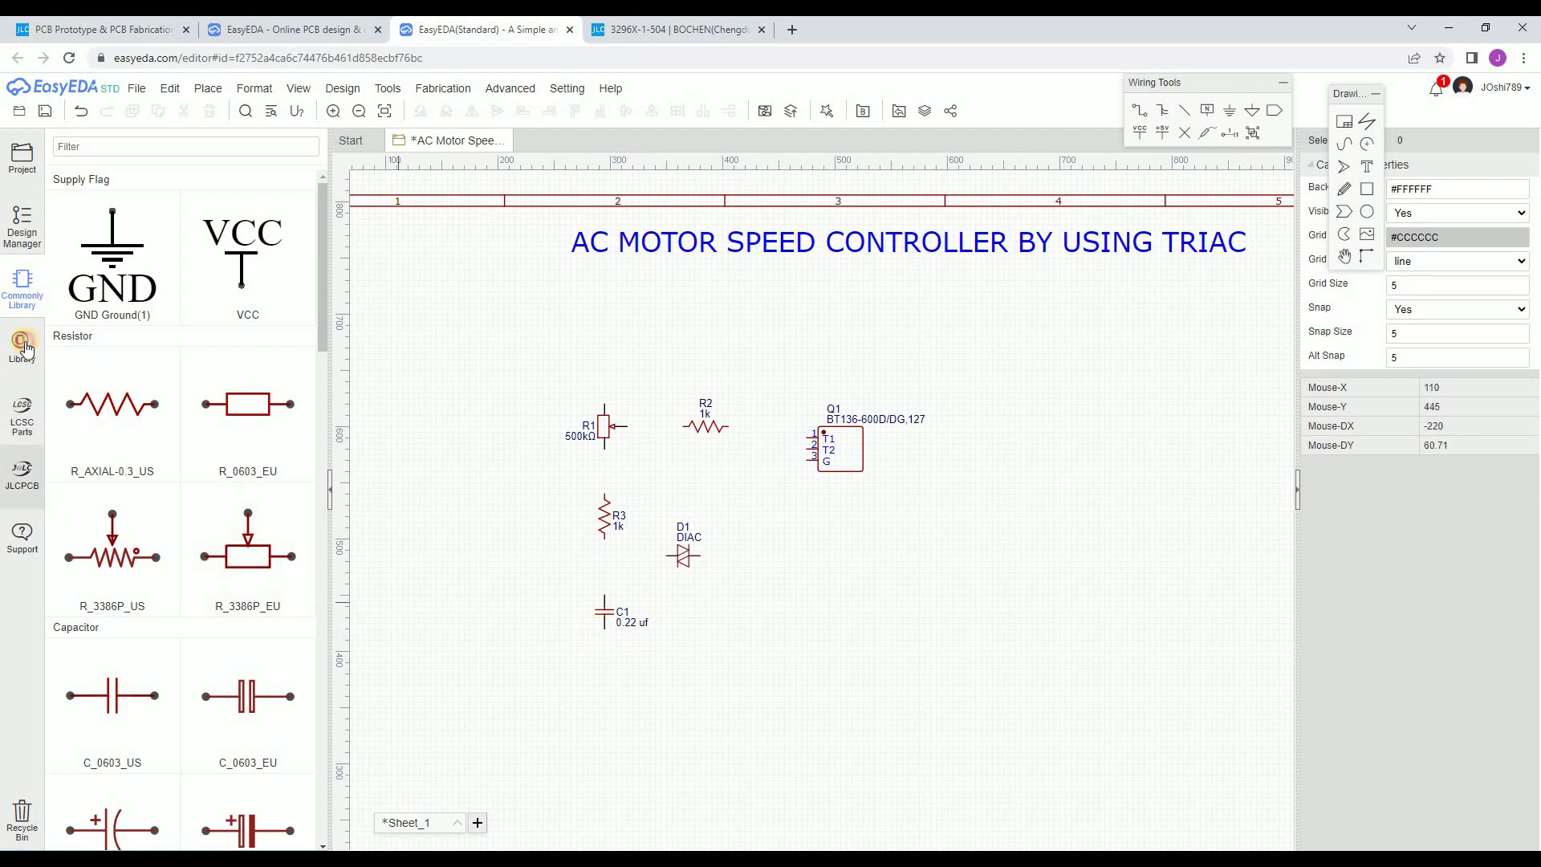
- Search the component library for 0.1 UF CAPACITOR
{"action": "key", "text": "shift+f"}
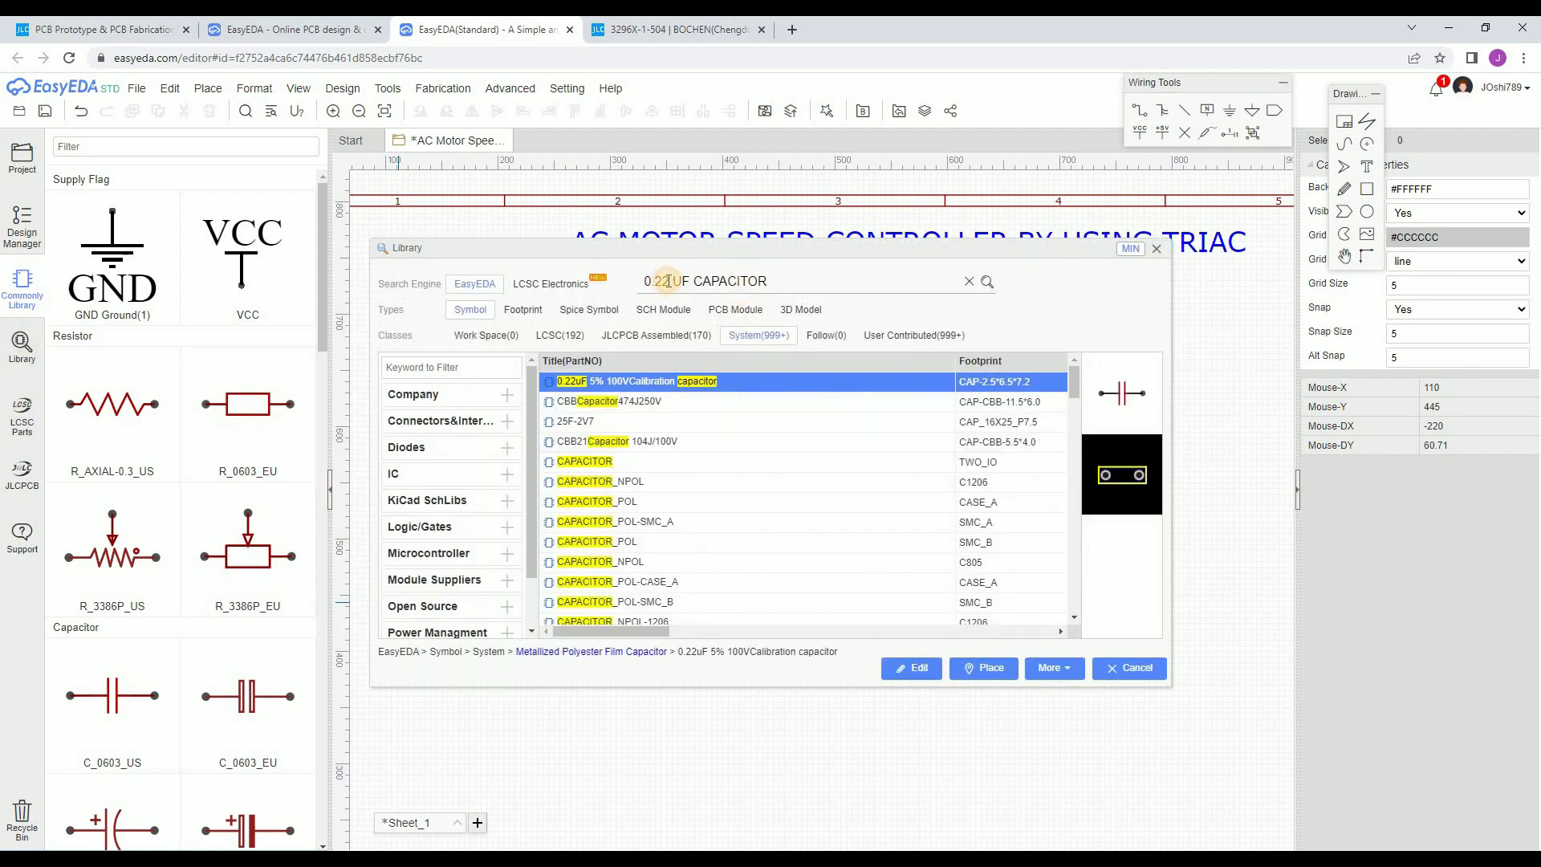
{"action": "left_click", "coordinate": [668, 281]}
{"action": "key", "text": "BackSpace"}
{"action": "key", "text": "BackSpace"}
{"action": "type", "text": "1"}
{"action": "key", "text": "Return"}
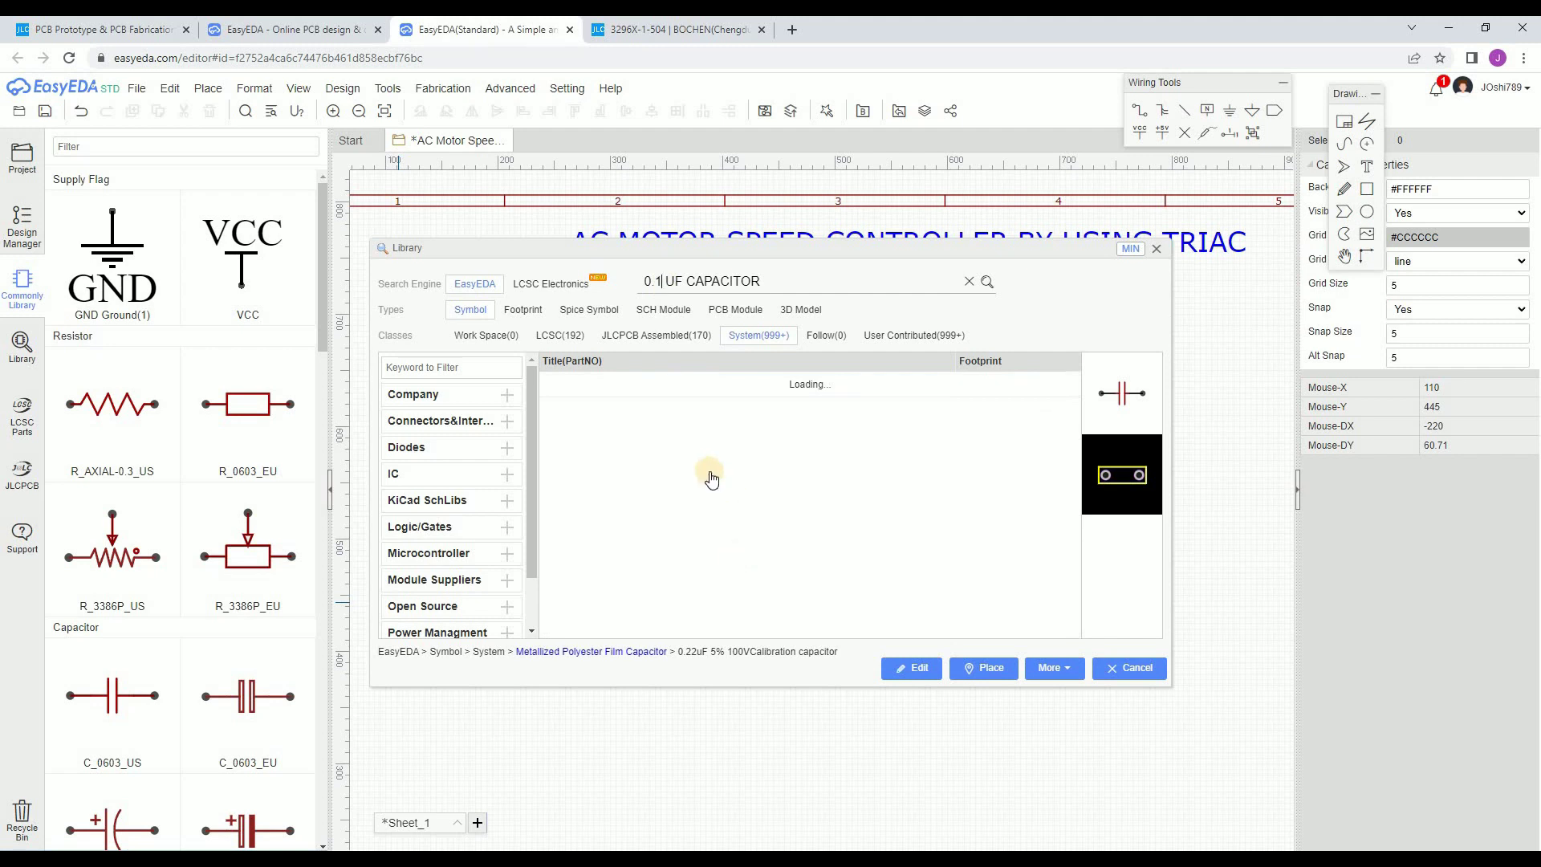
- Place the 0.1uf capacitor with the RAD-0.2 footprint below and to the right of TRIAC Q1 and rotate it to vertical
{"action": "left_click", "coordinate": [713, 386]}
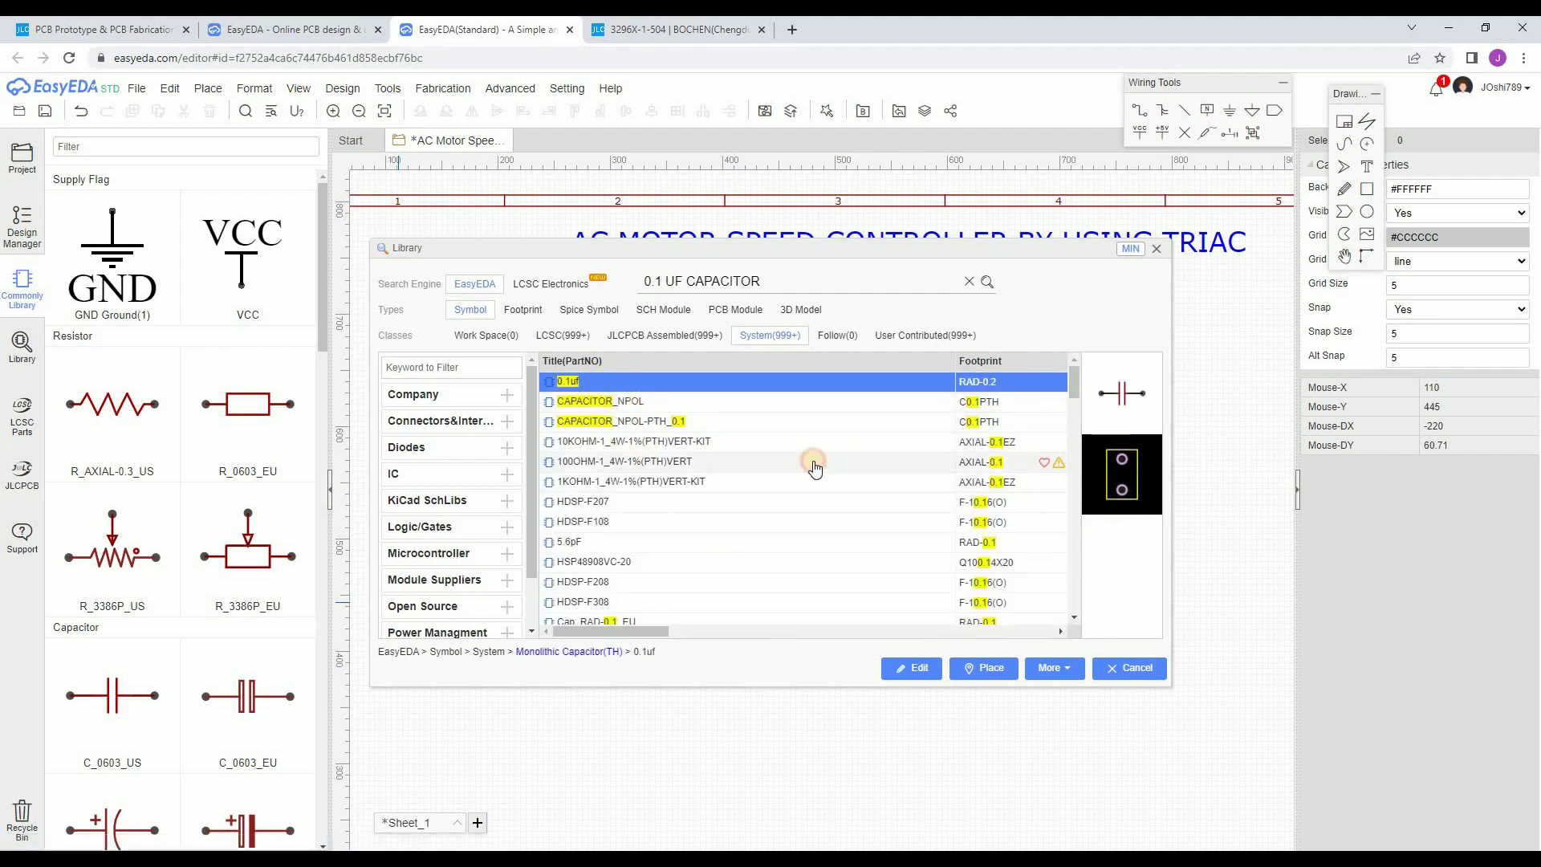
{"action": "left_click", "coordinate": [619, 402]}
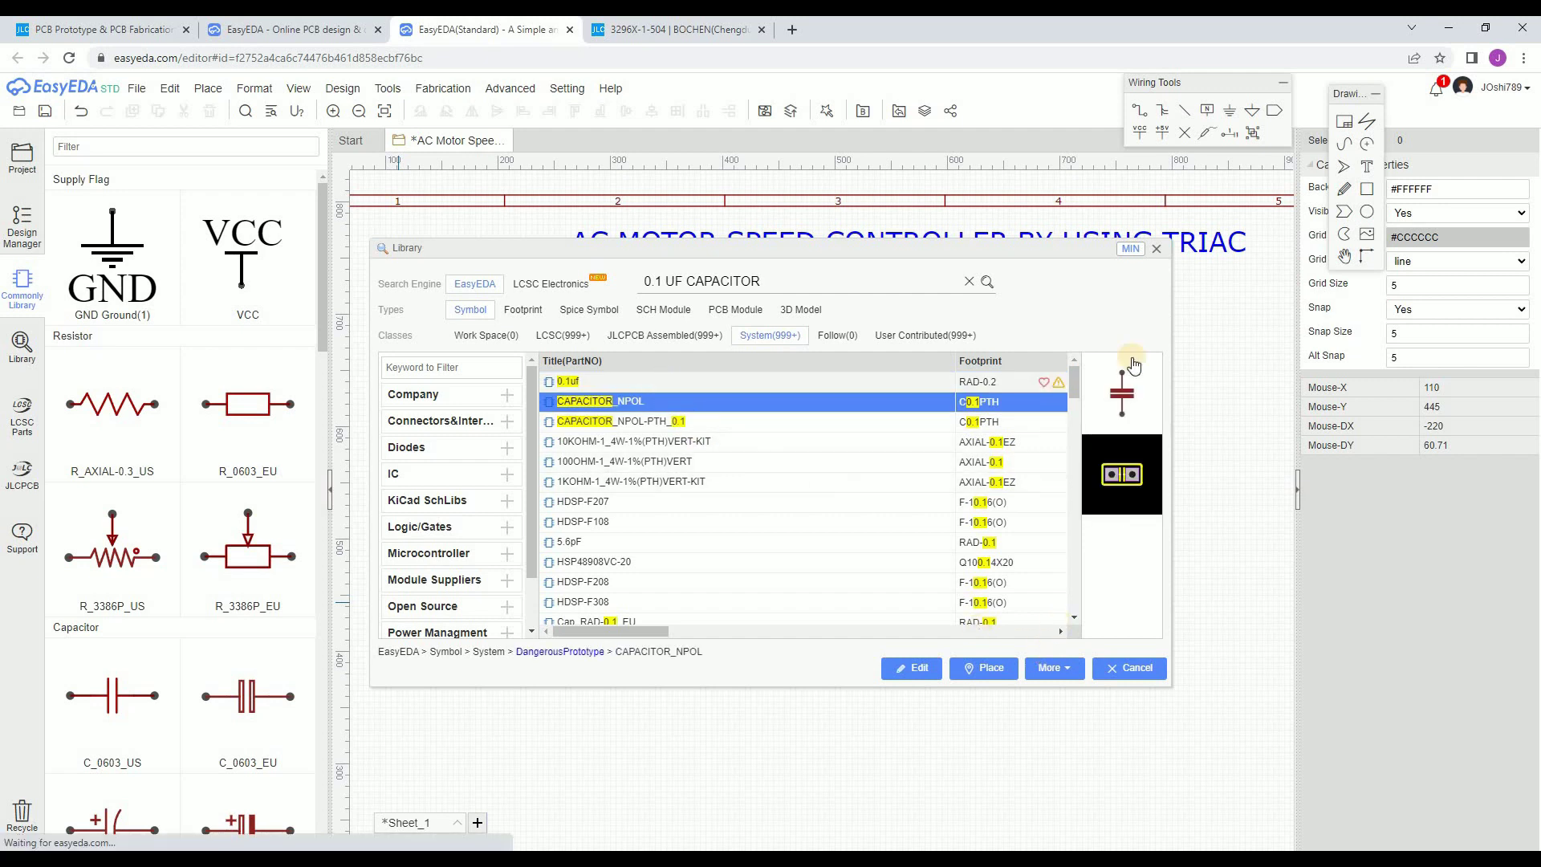
{"action": "left_click", "coordinate": [963, 382]}
{"action": "left_click", "coordinate": [983, 668]}
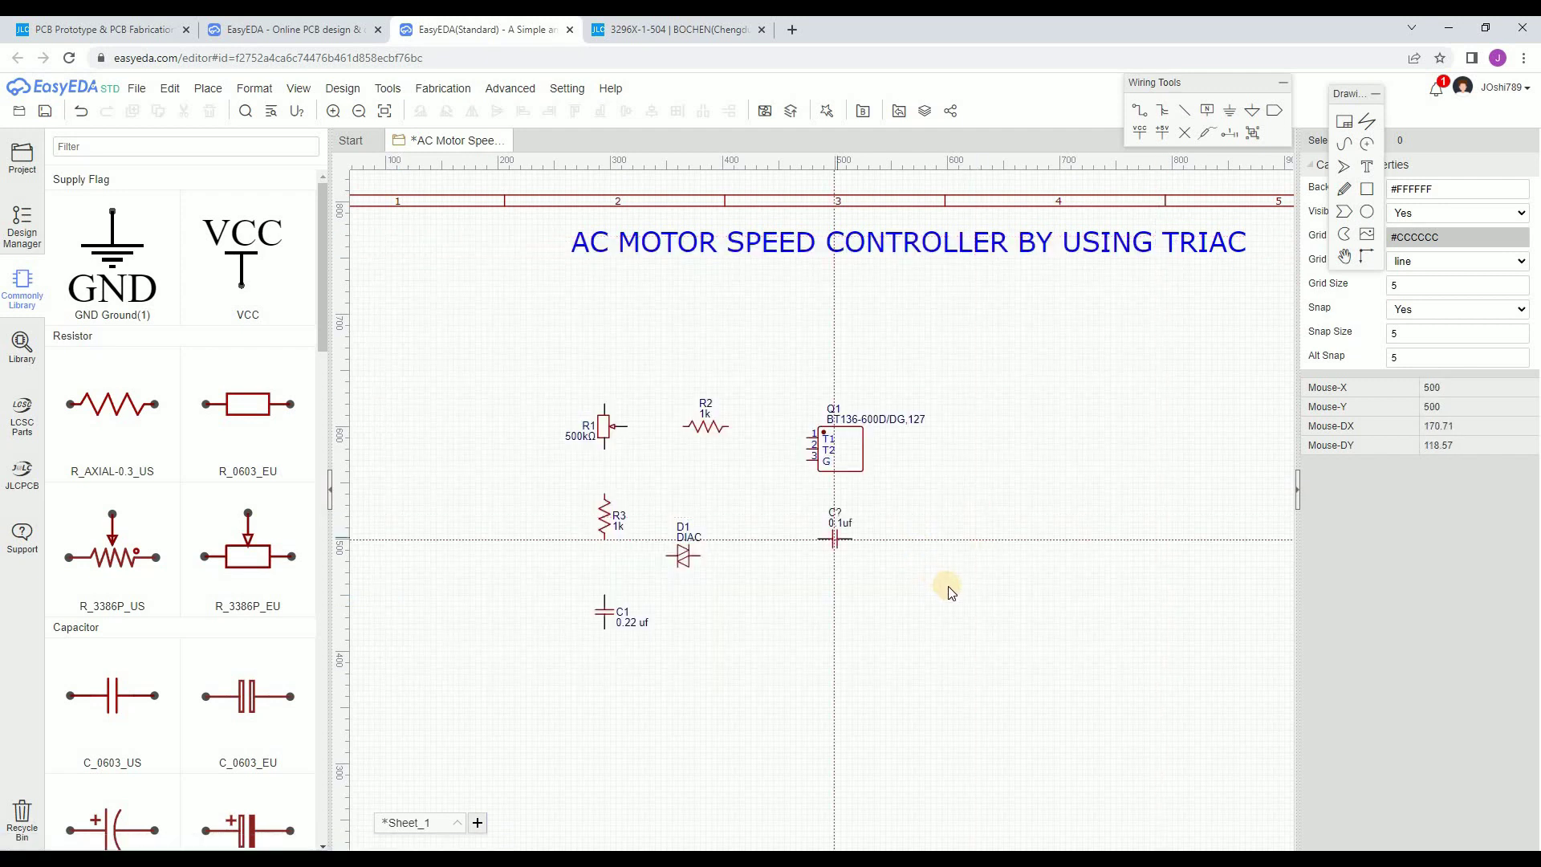
{"action": "left_click", "coordinate": [927, 601]}
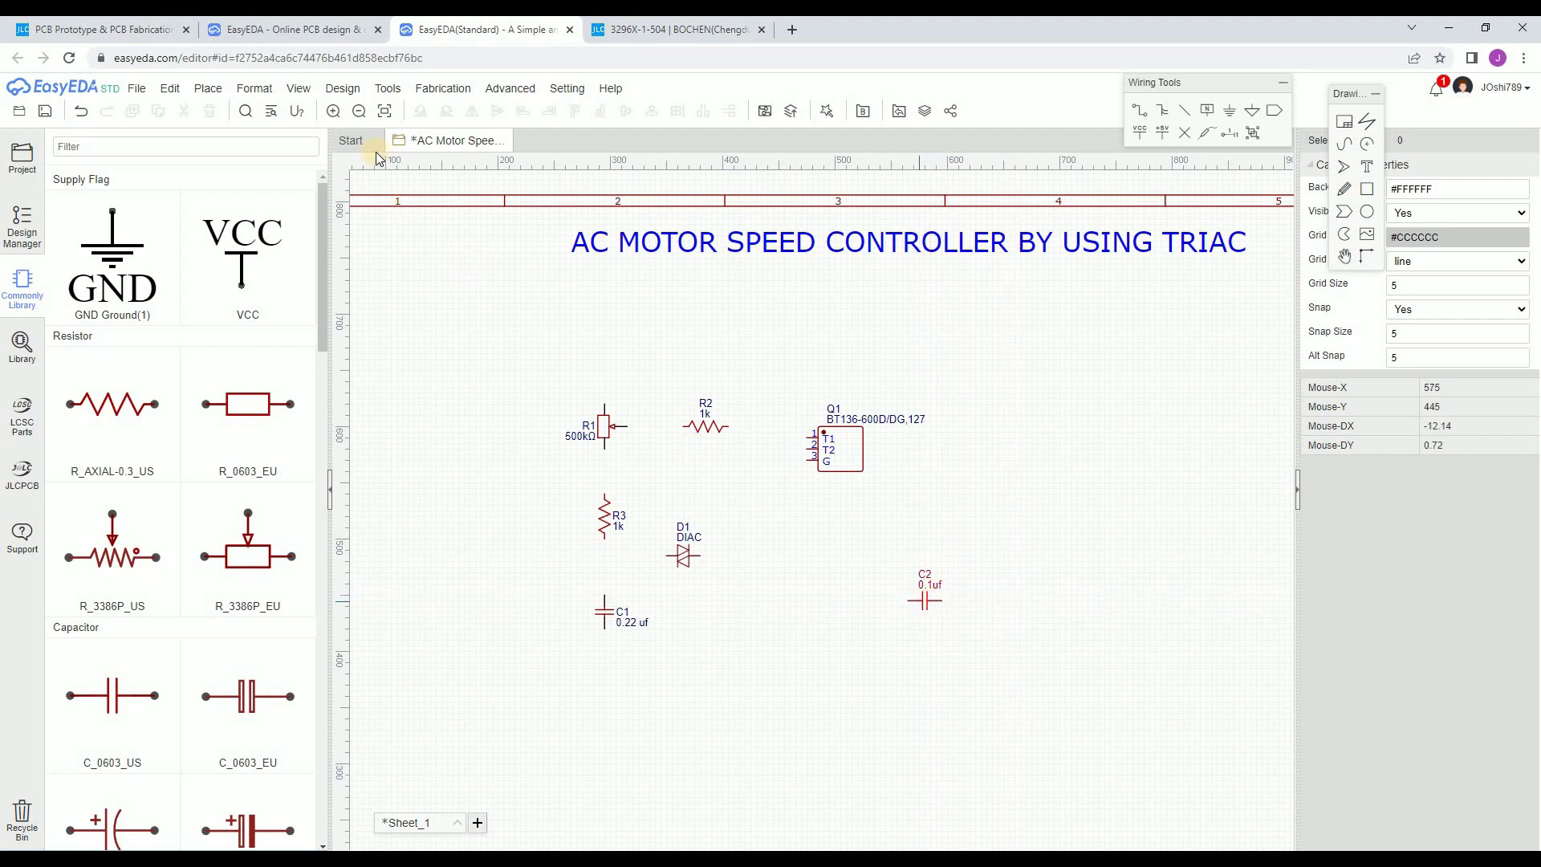
{"action": "left_click", "coordinate": [387, 89]}
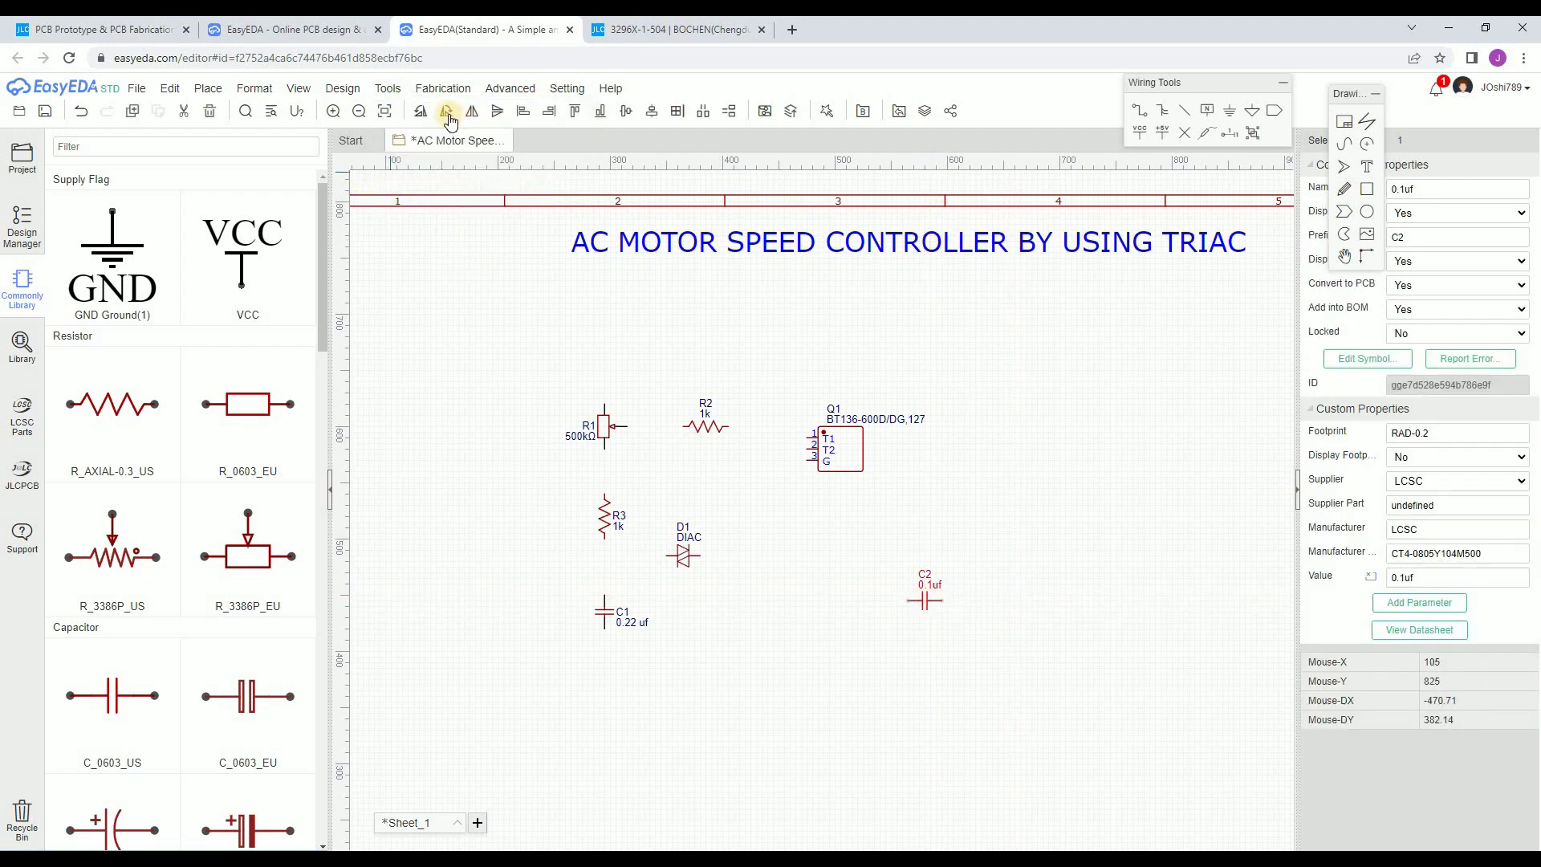
{"action": "key", "text": "space"}
{"action": "left_click_drag", "start_coordinate": [930, 599], "coordinate": [944, 600]}
{"action": "left_click", "coordinate": [835, 590]}
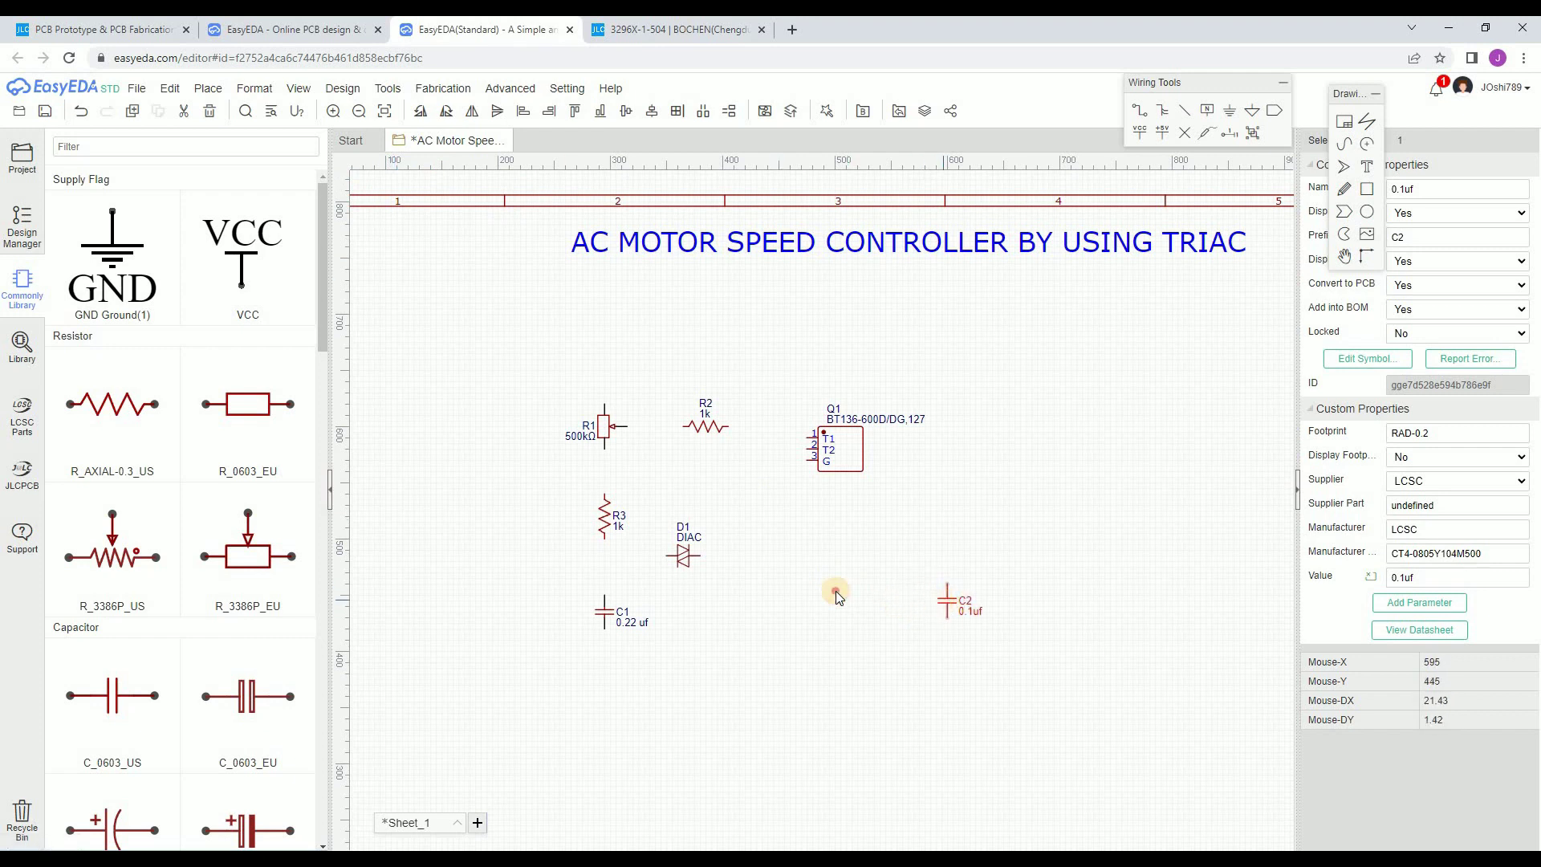
- Place an R_AXIAL-0.3_US resistor directly above capacitor C2 and rotate it to vertical
{"action": "left_click", "coordinate": [22, 351]}
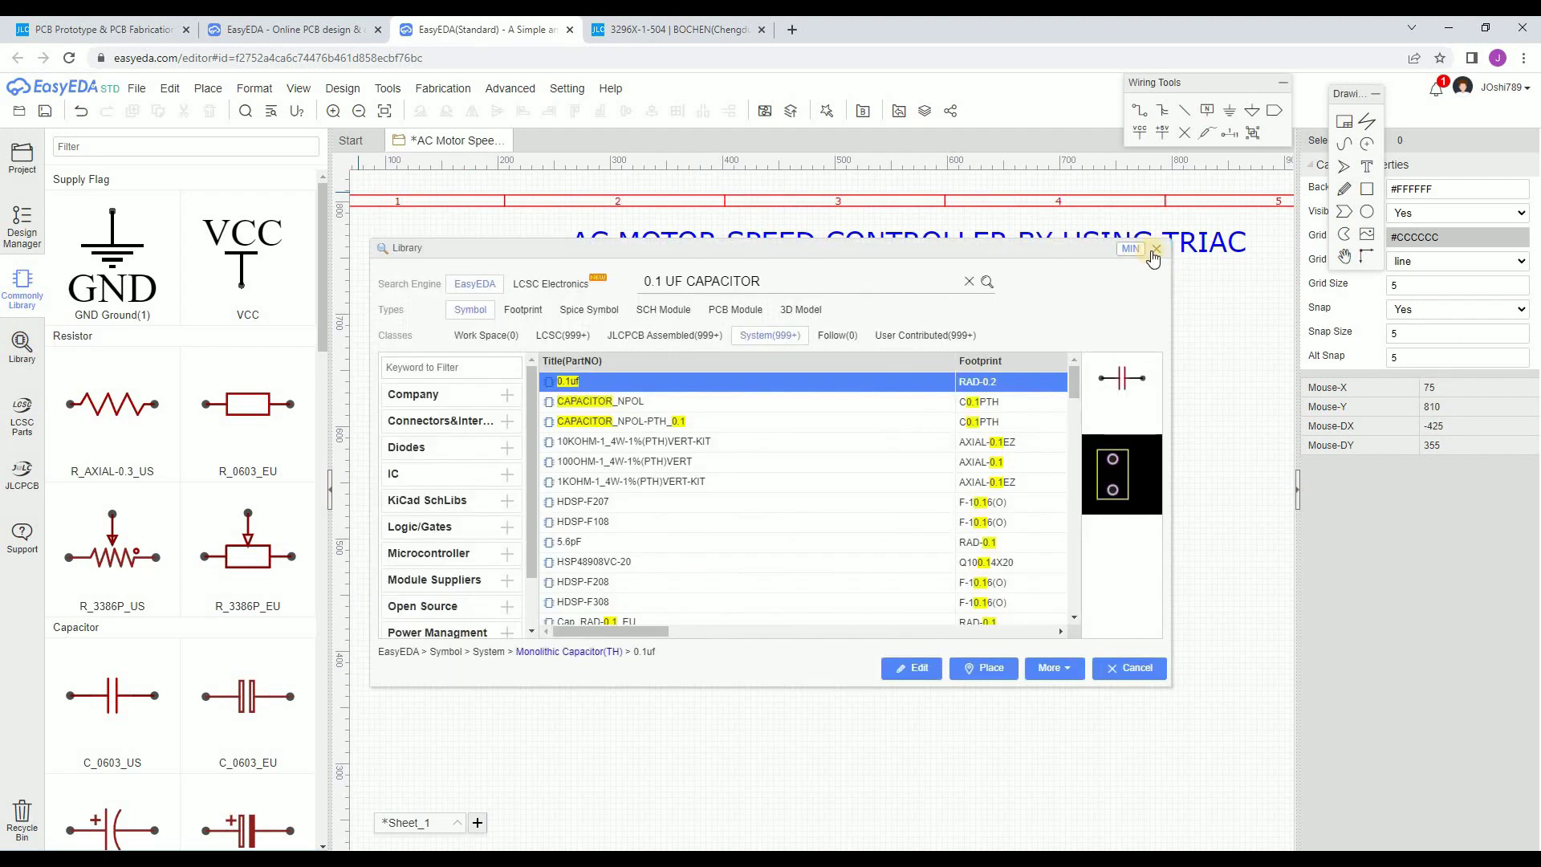
{"action": "left_click", "coordinate": [114, 401]}
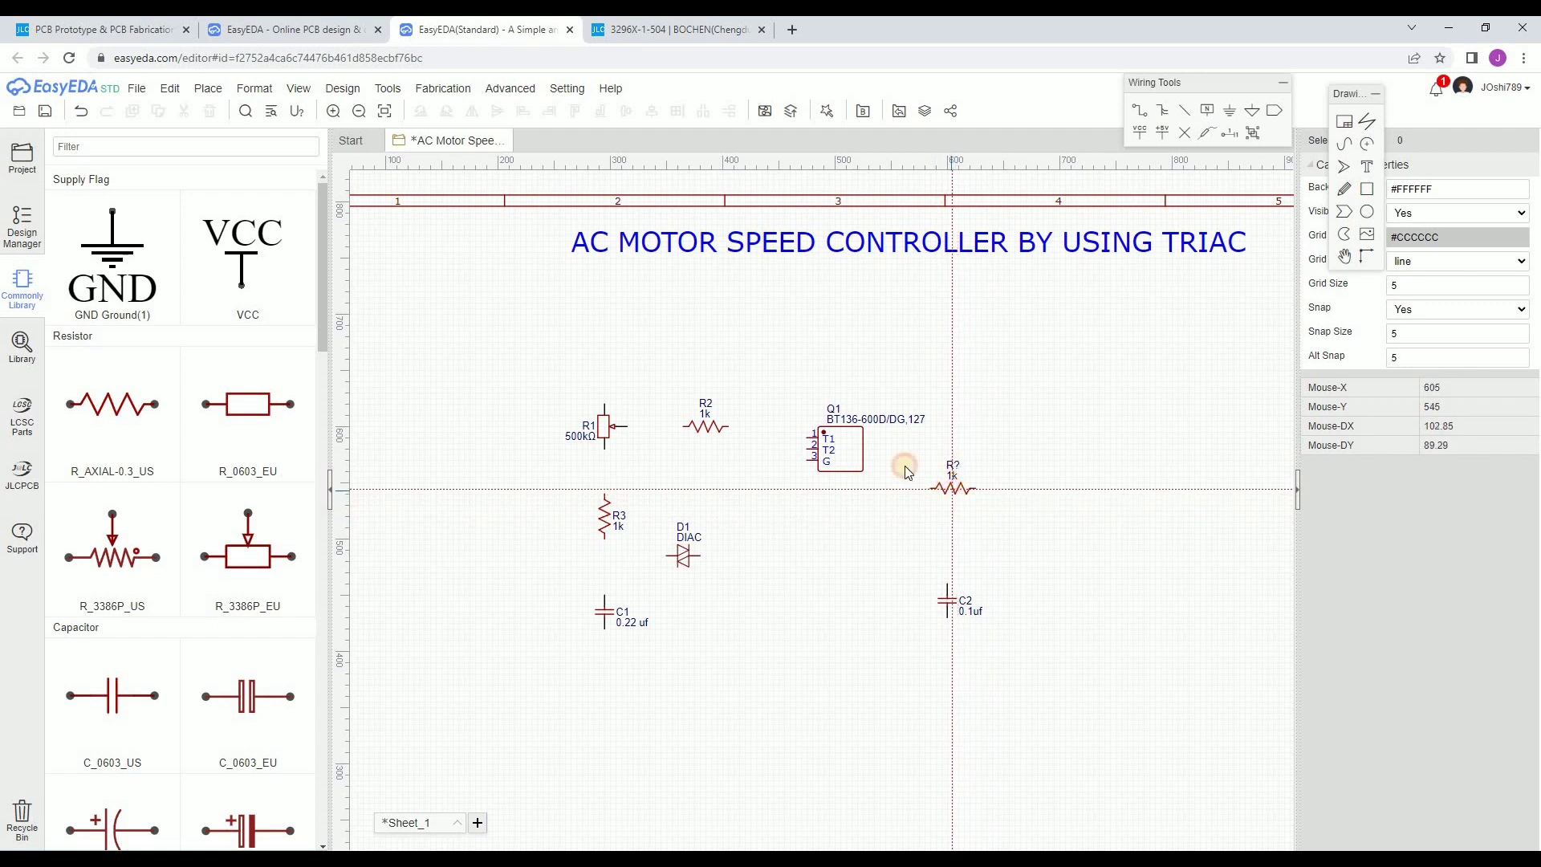
{"action": "left_click", "coordinate": [948, 490]}
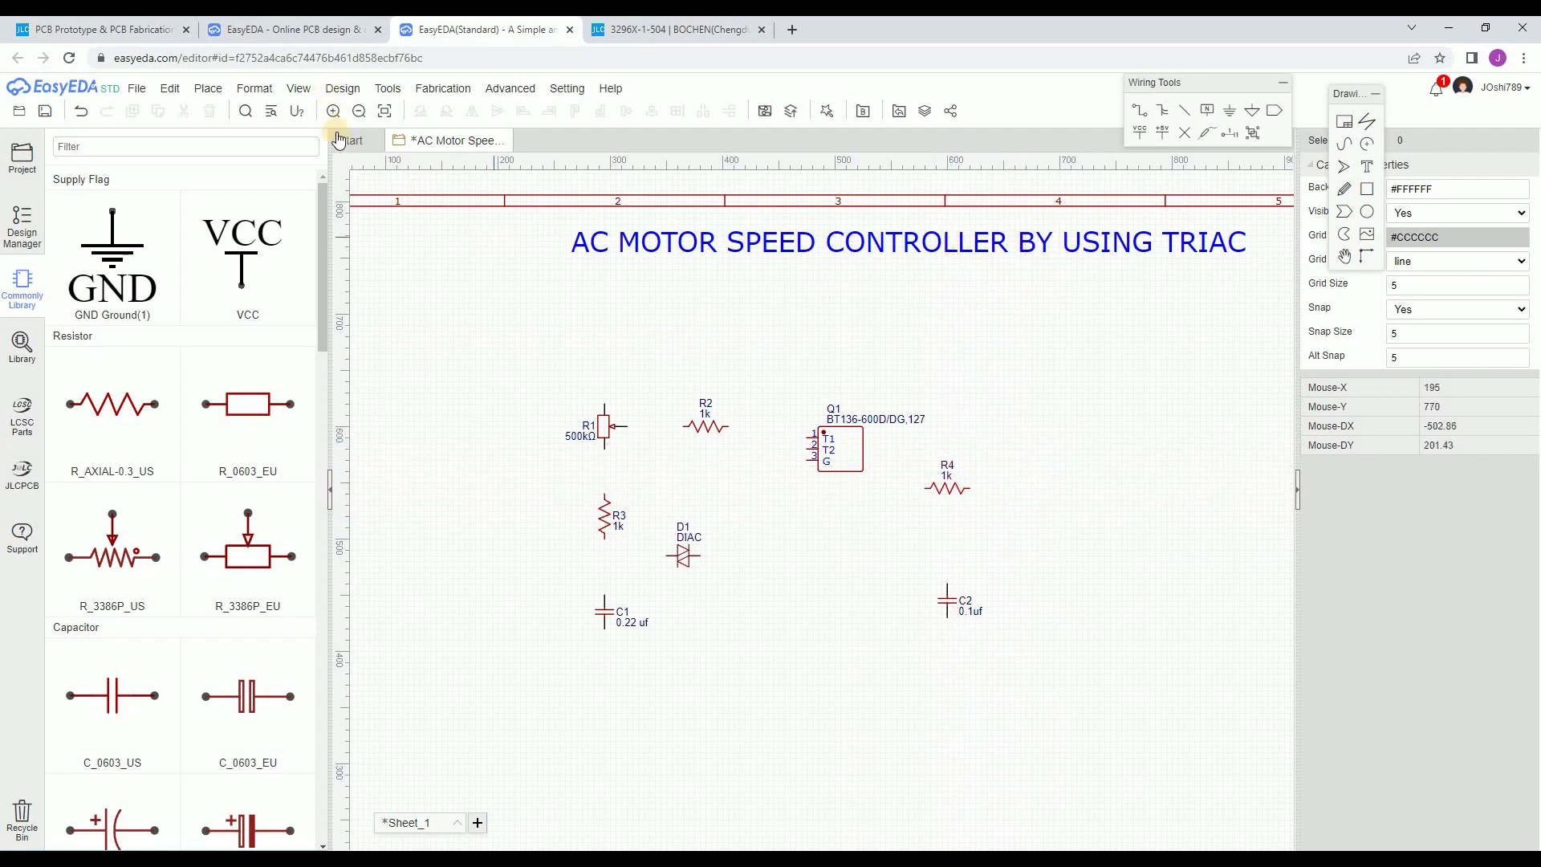
{"action": "left_click", "coordinate": [948, 487]}
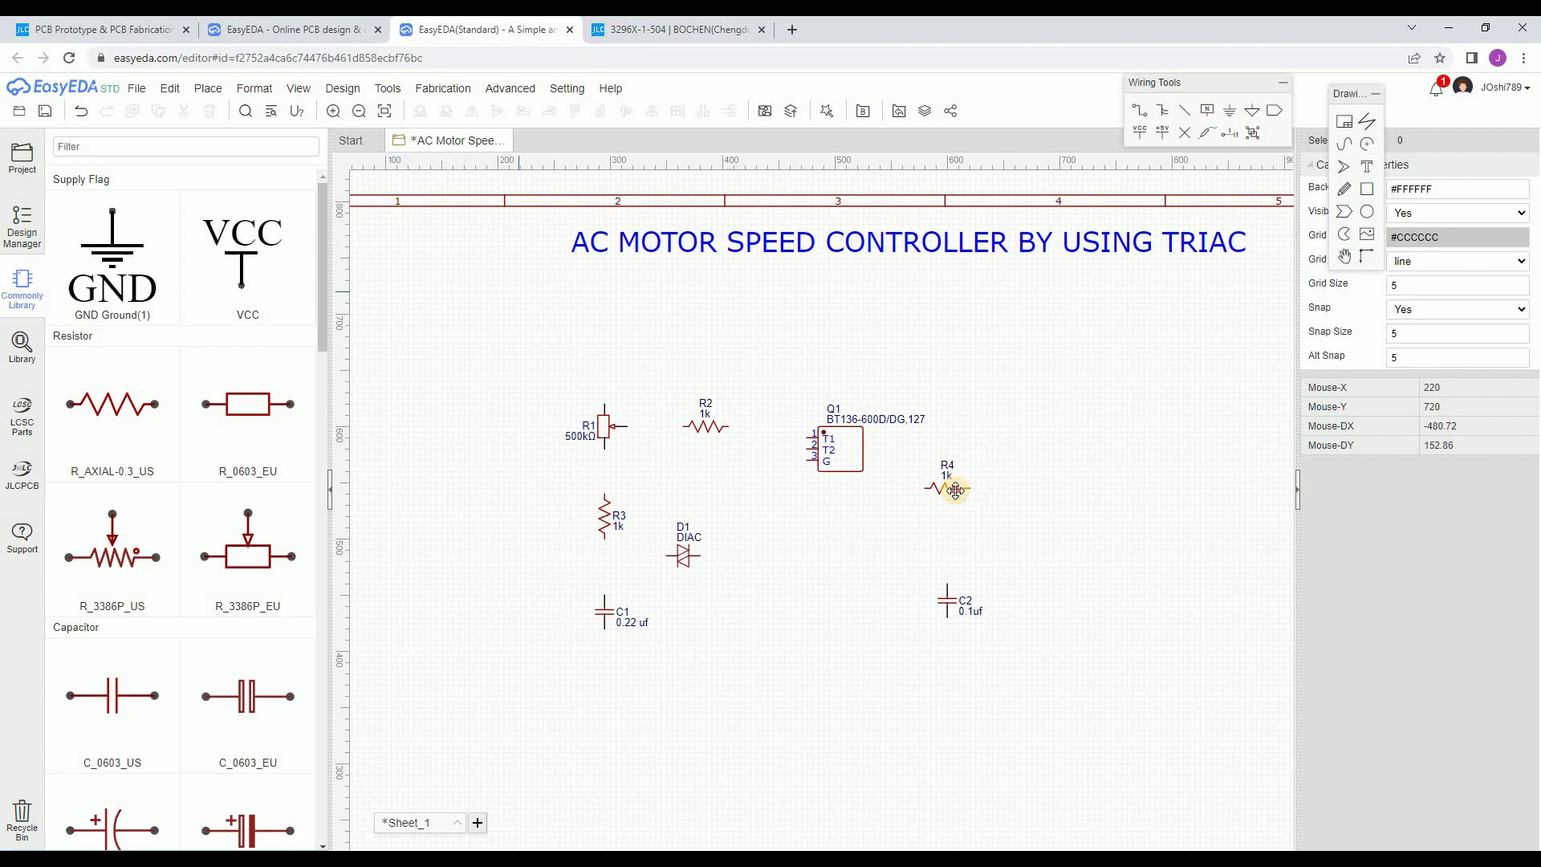
{"action": "key", "text": "space"}
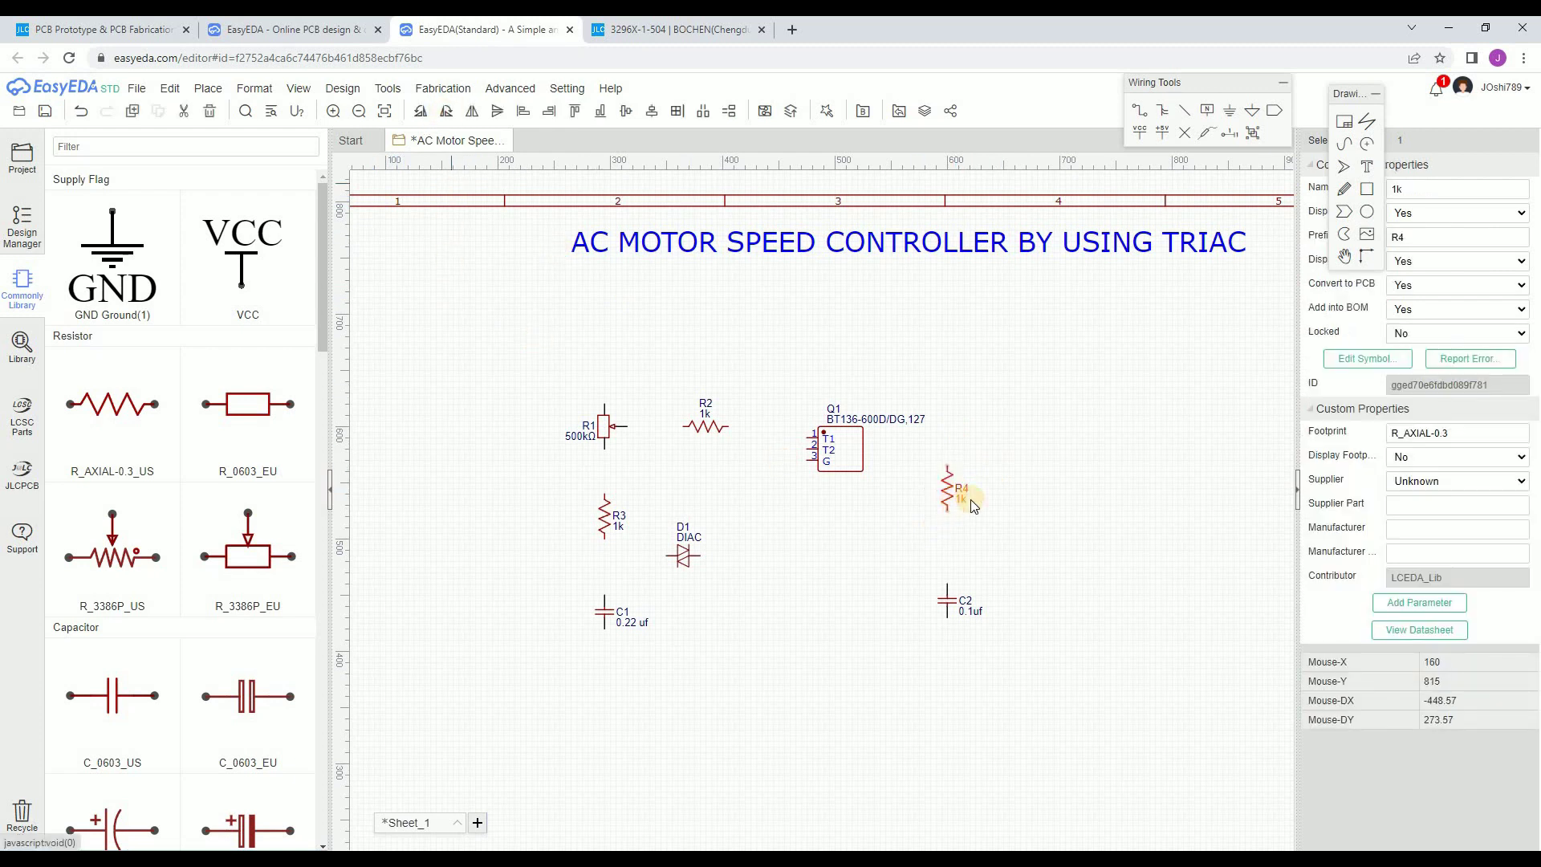
- Change the value label of resistor R4 to 330 Ohm and that of resistor R3 to 2.2K
{"action": "double_click", "coordinate": [964, 499]}
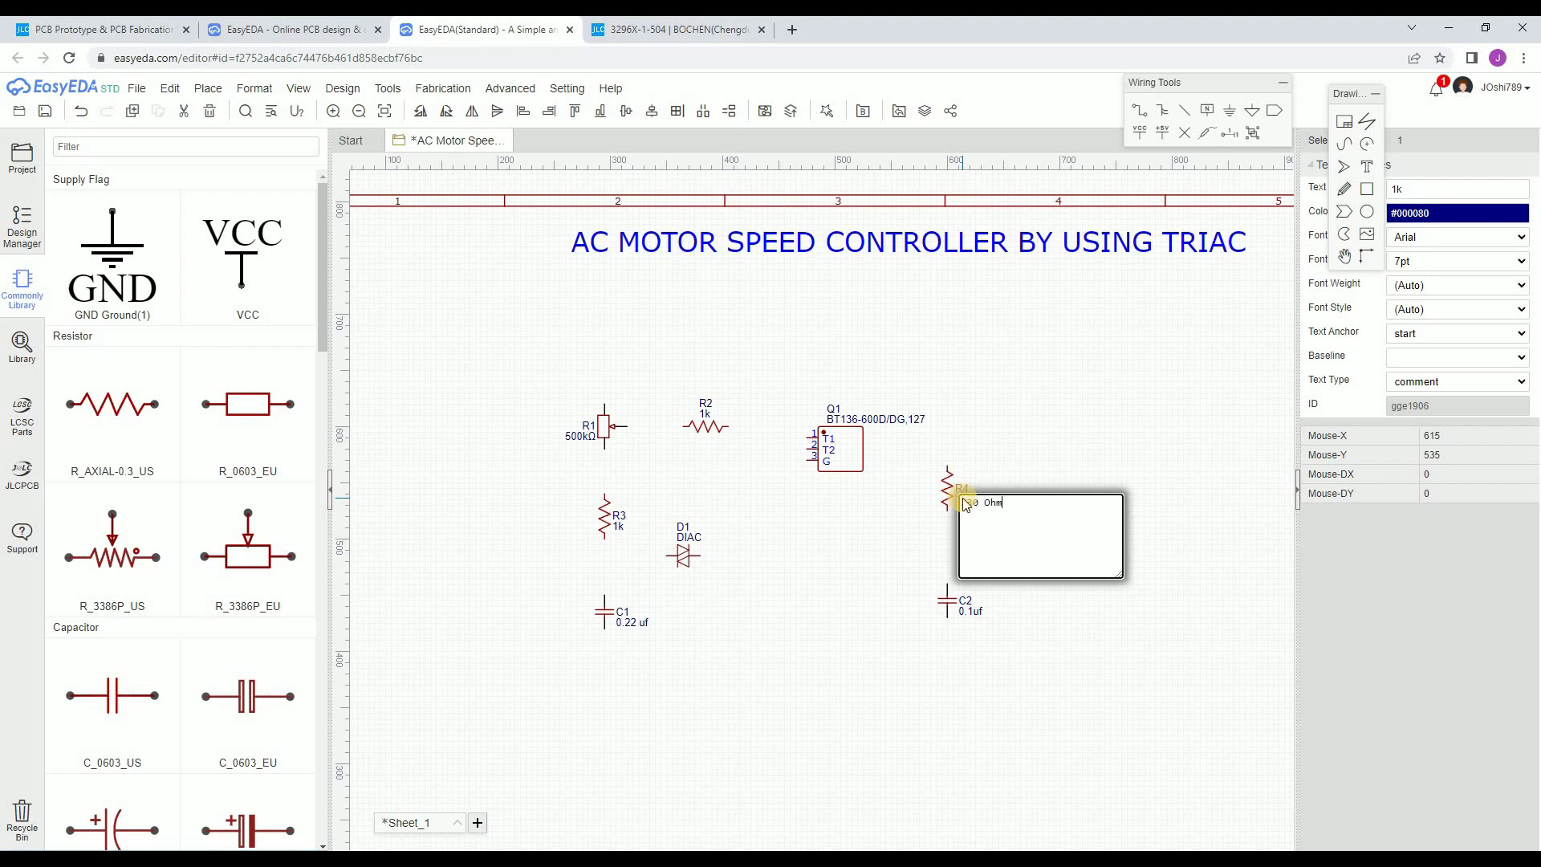
{"action": "key", "text": "Return"}
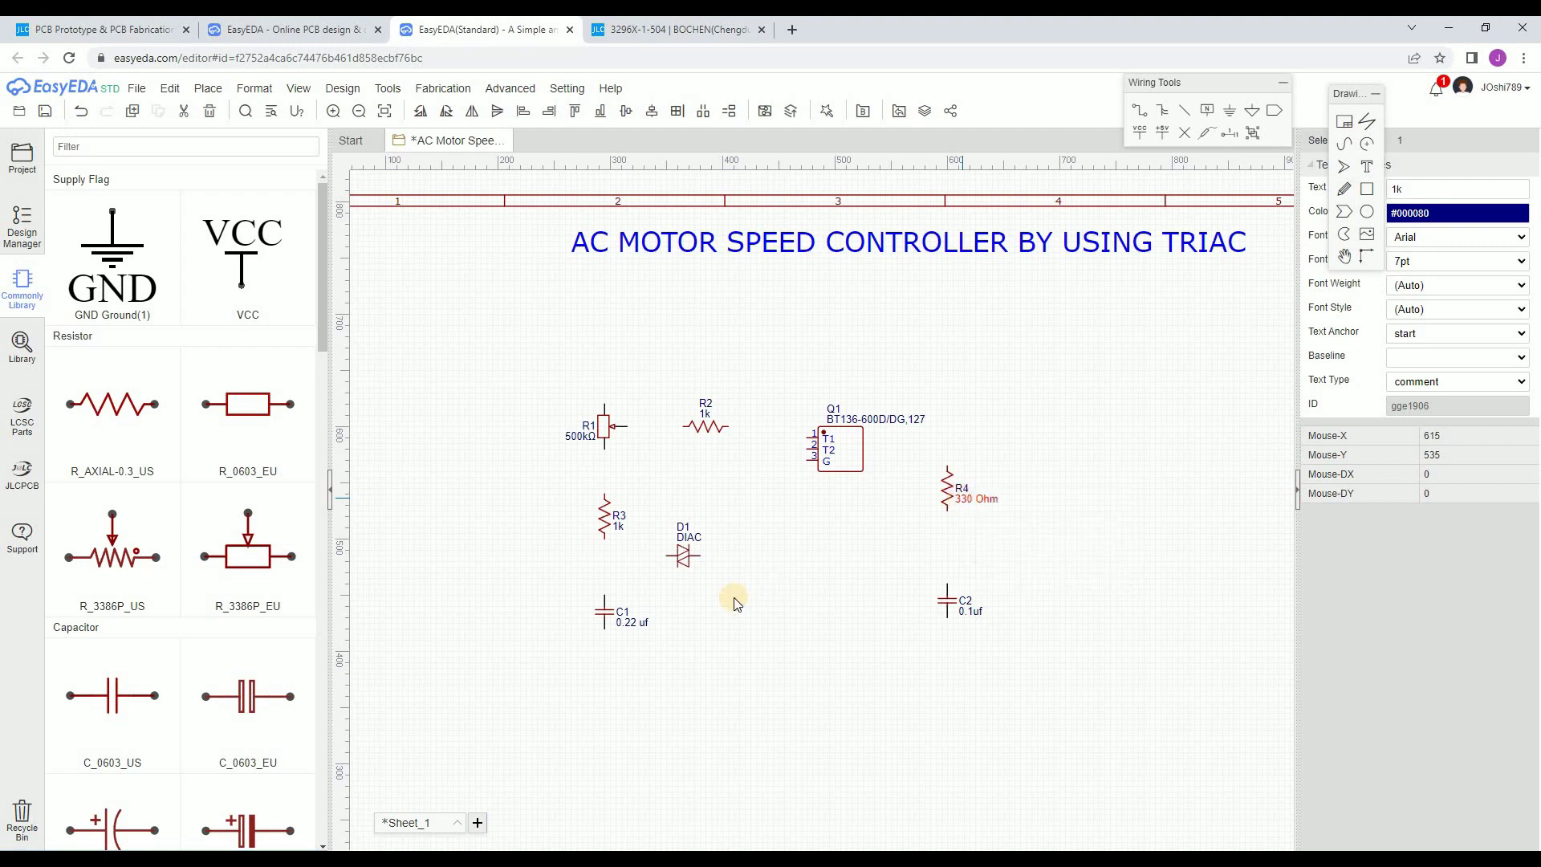
{"action": "double_click", "coordinate": [621, 526]}
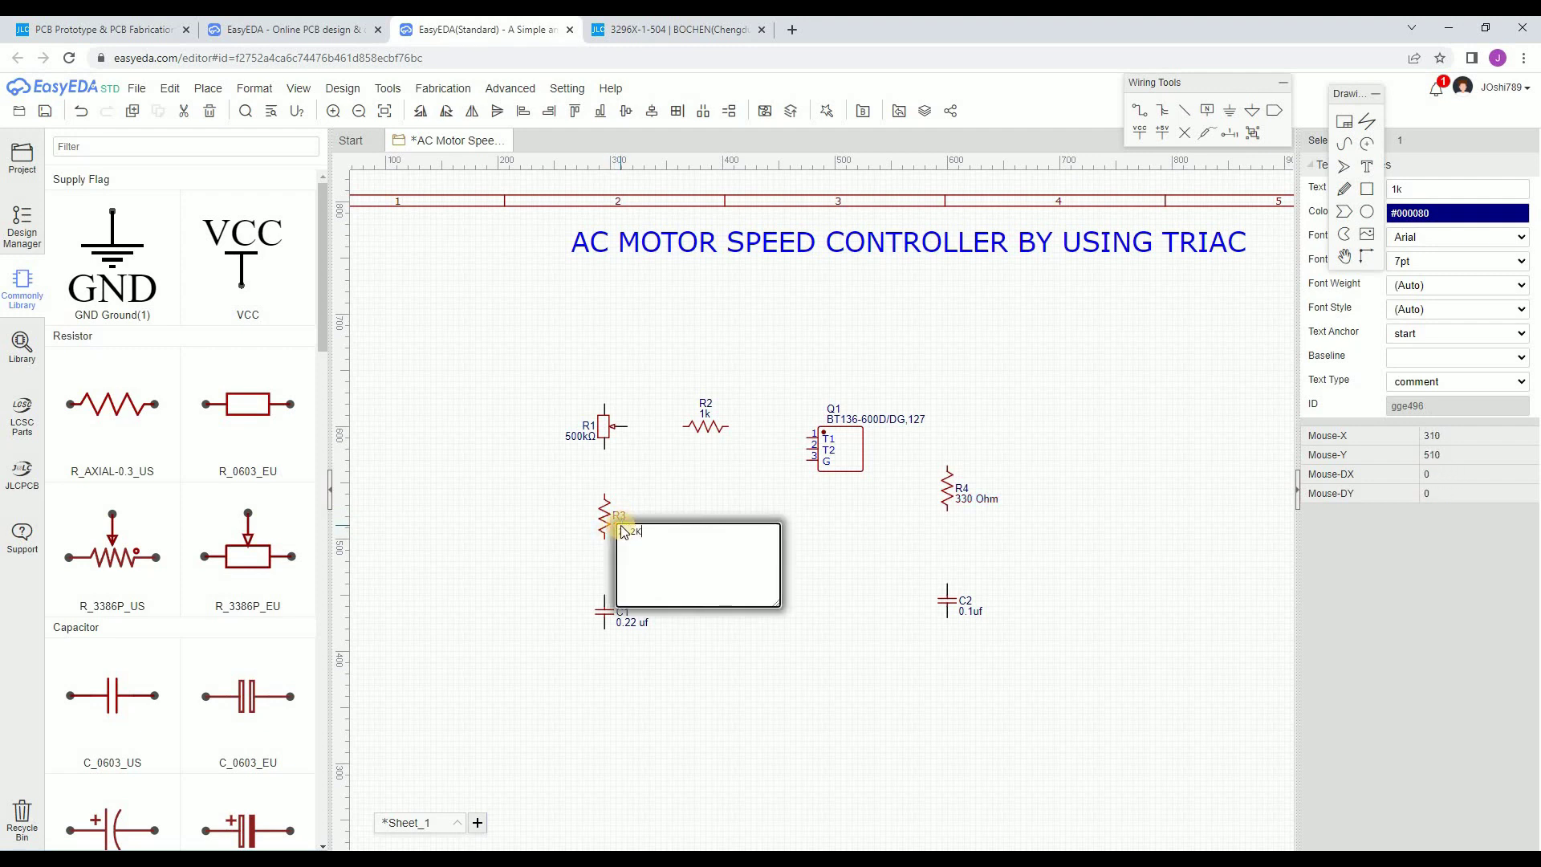
{"action": "key", "text": "Return"}
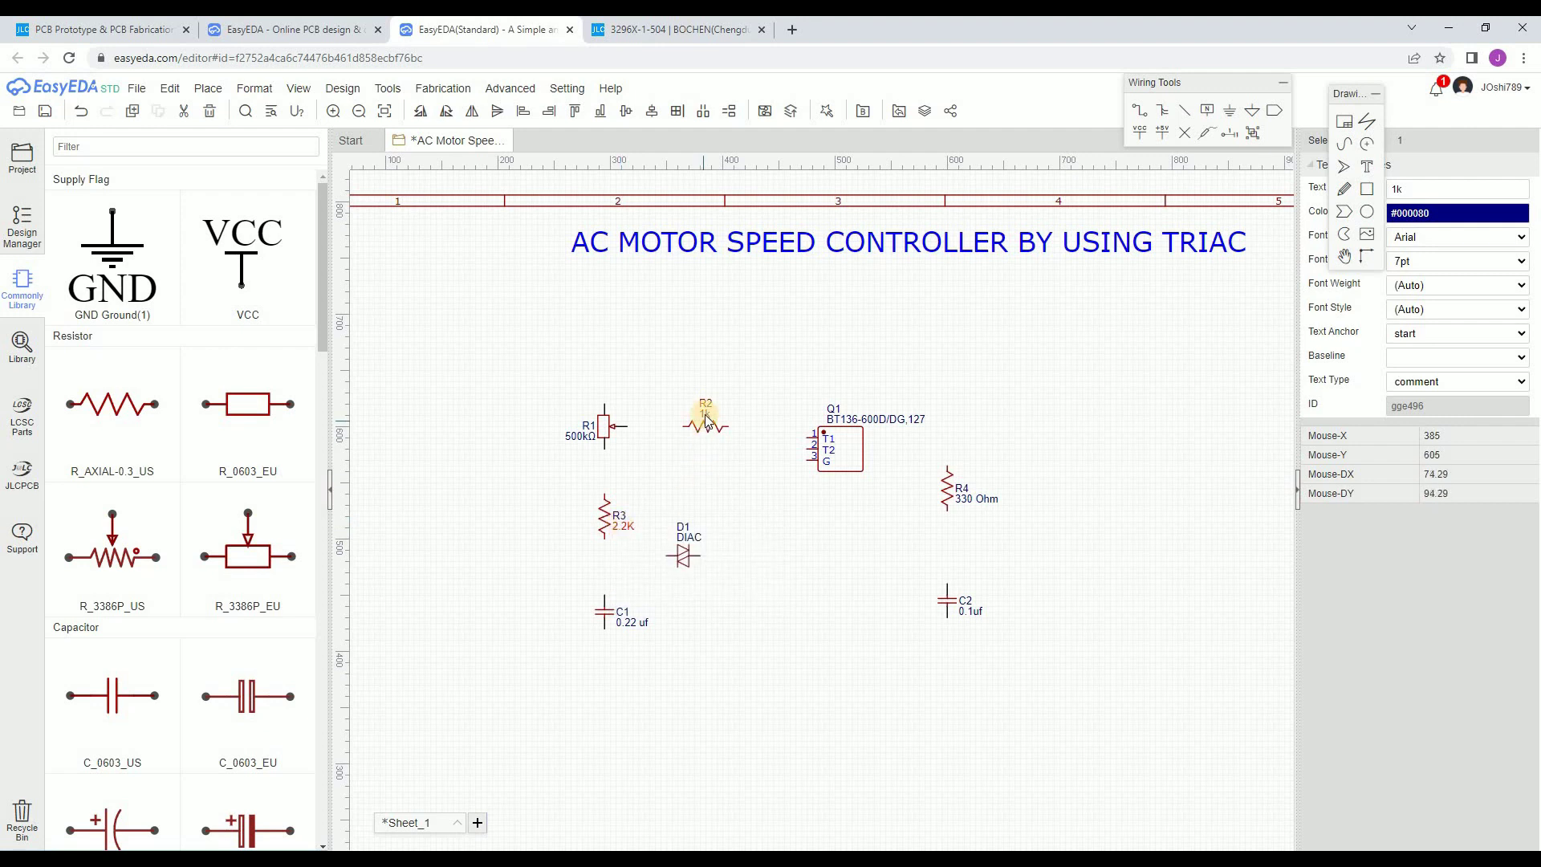
- Change the value label of resistor R2 to 220k
{"action": "double_click", "coordinate": [706, 414]}
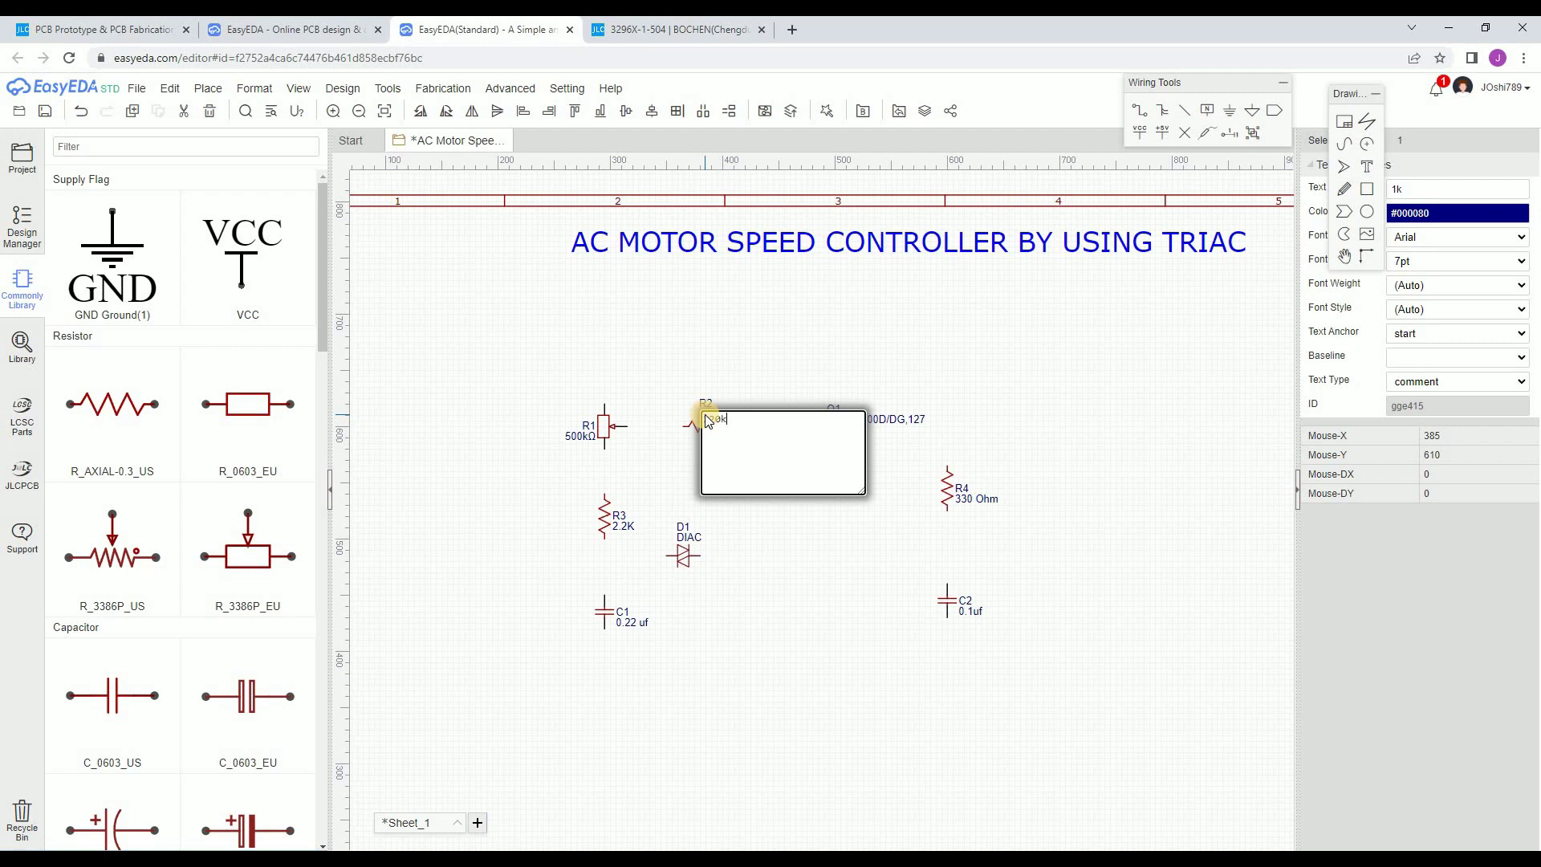
{"action": "type", "text": "22k"}
{"action": "key", "text": "Return"}
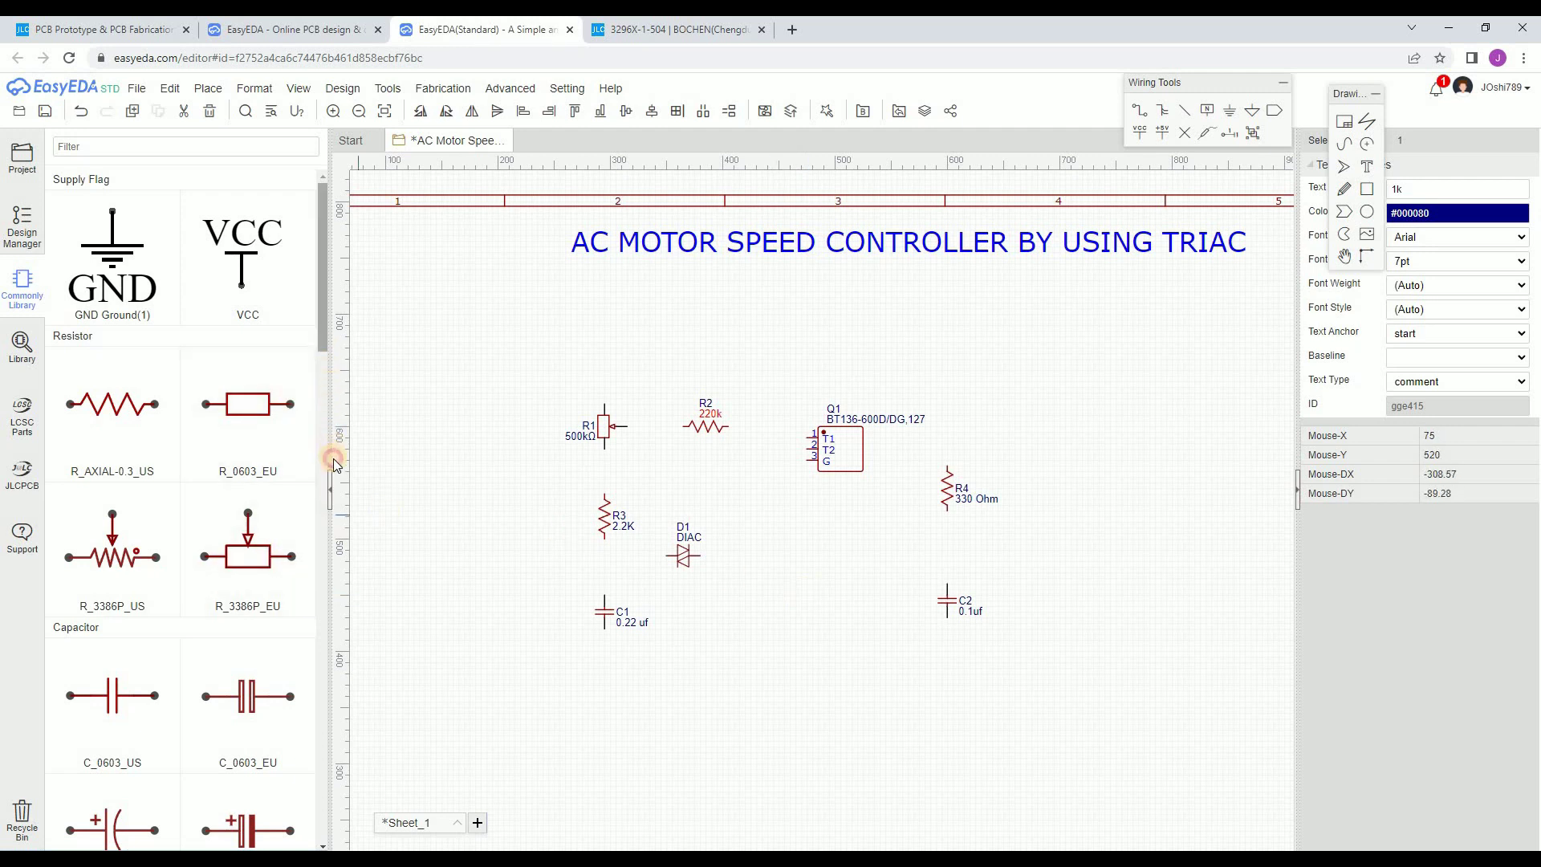
- Place two CONN-TH_2P-P5.00 connectors one above the other, to the right of resistor R4 and capacitor C2
{"action": "scroll", "coordinate": [334, 459], "scroll_direction": "down", "scroll_amount": 10}
{"action": "left_click_drag", "start_coordinate": [321, 470], "coordinate": [320, 510]}
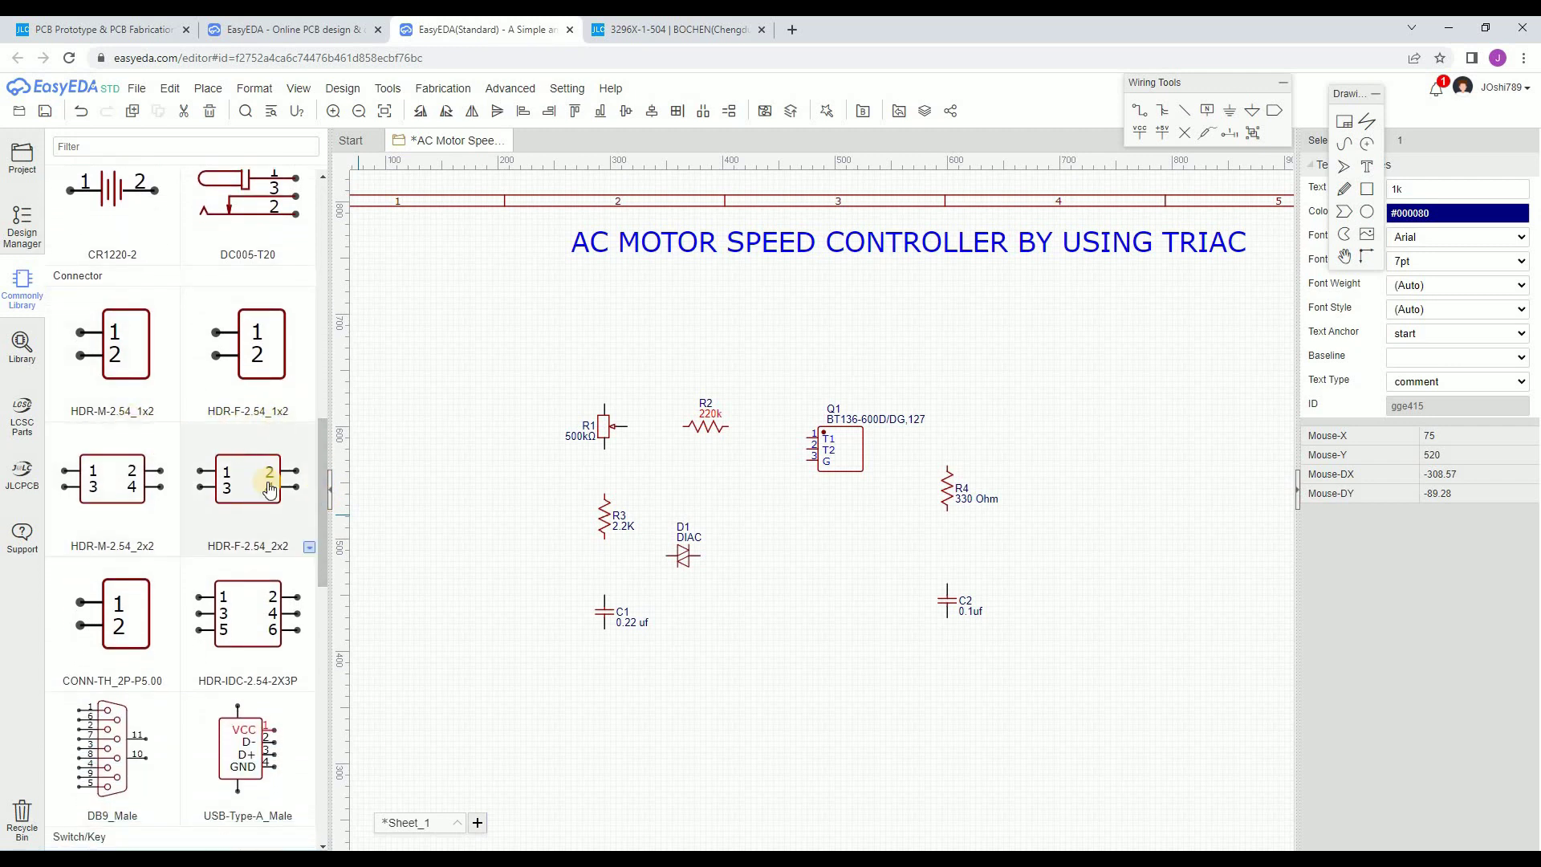
{"action": "left_click_drag", "start_coordinate": [321, 532], "coordinate": [321, 586]}
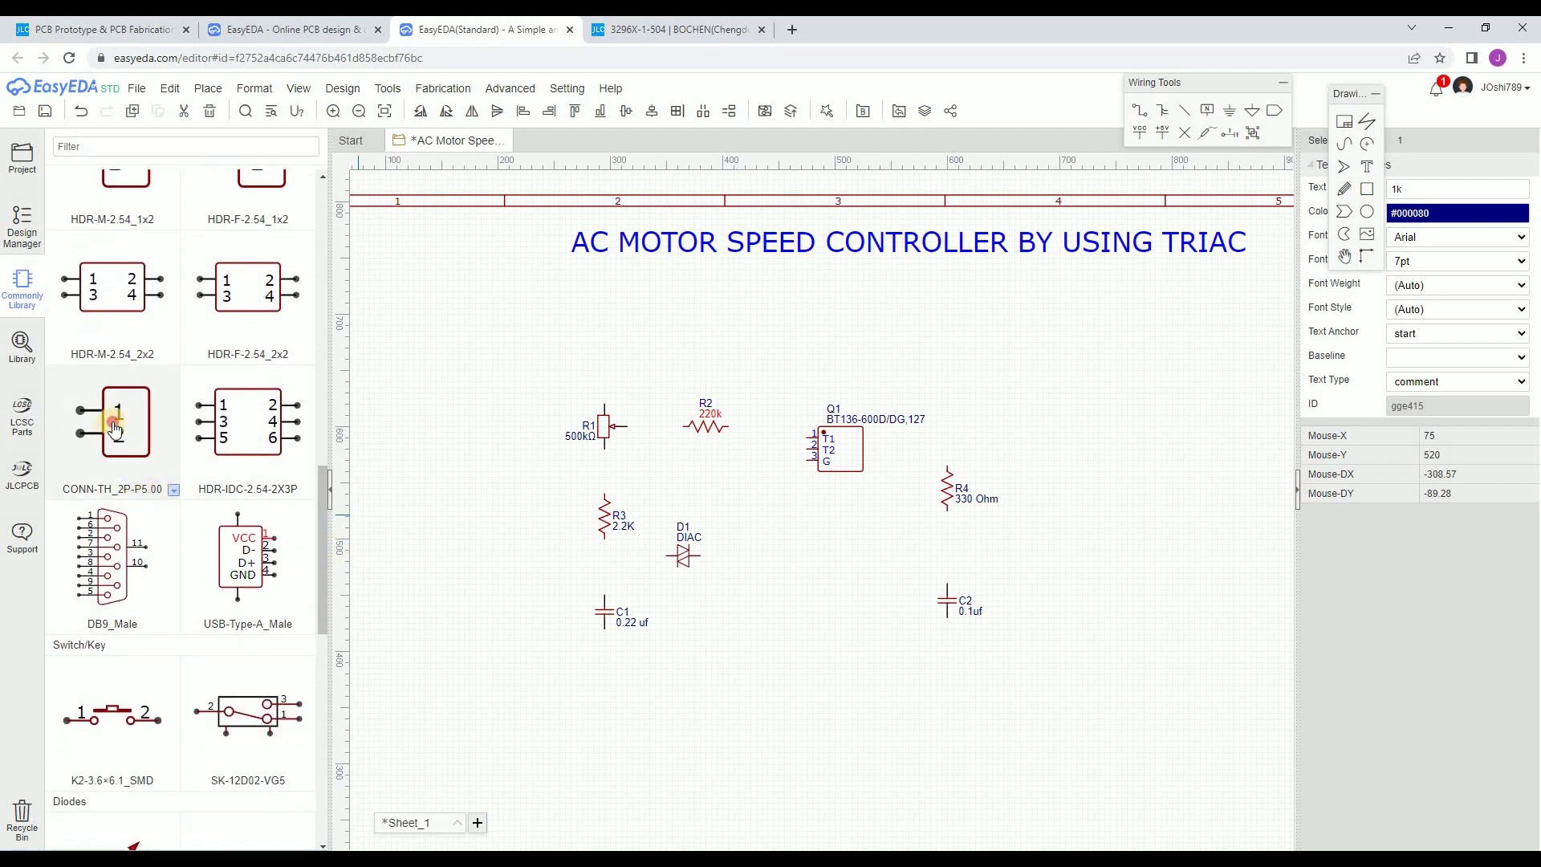
{"action": "left_click", "coordinate": [1061, 393]}
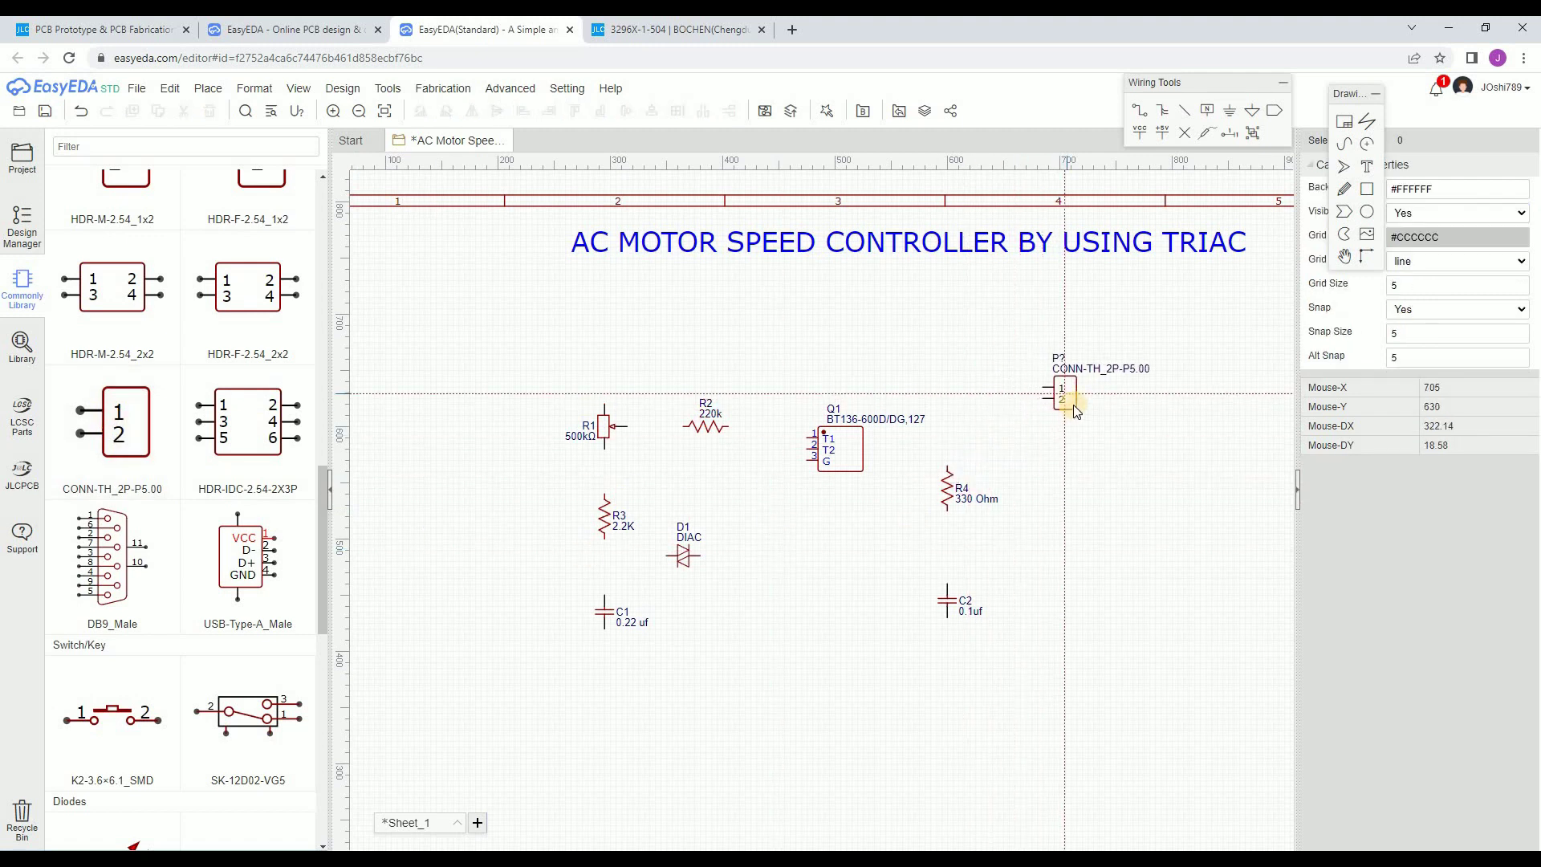
{"action": "left_click", "coordinate": [1076, 404]}
{"action": "left_click", "coordinate": [1079, 619]}
{"action": "right_click", "coordinate": [1133, 598]}
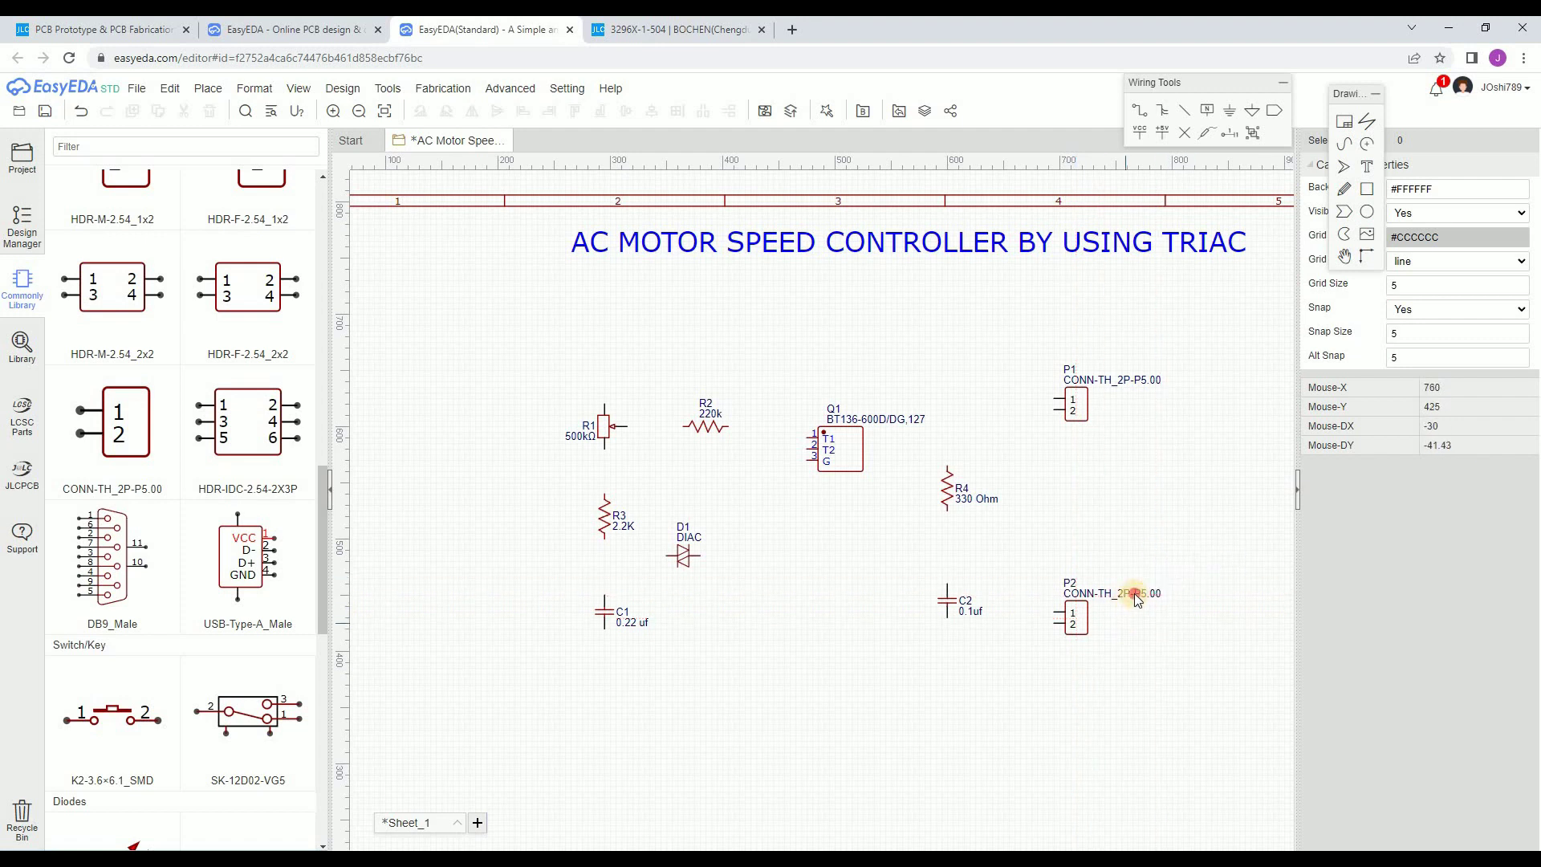
- Rename the lower connector P2 as Main Supply and the upper connector P1 as Motor
{"action": "double_click", "coordinate": [1135, 594]}
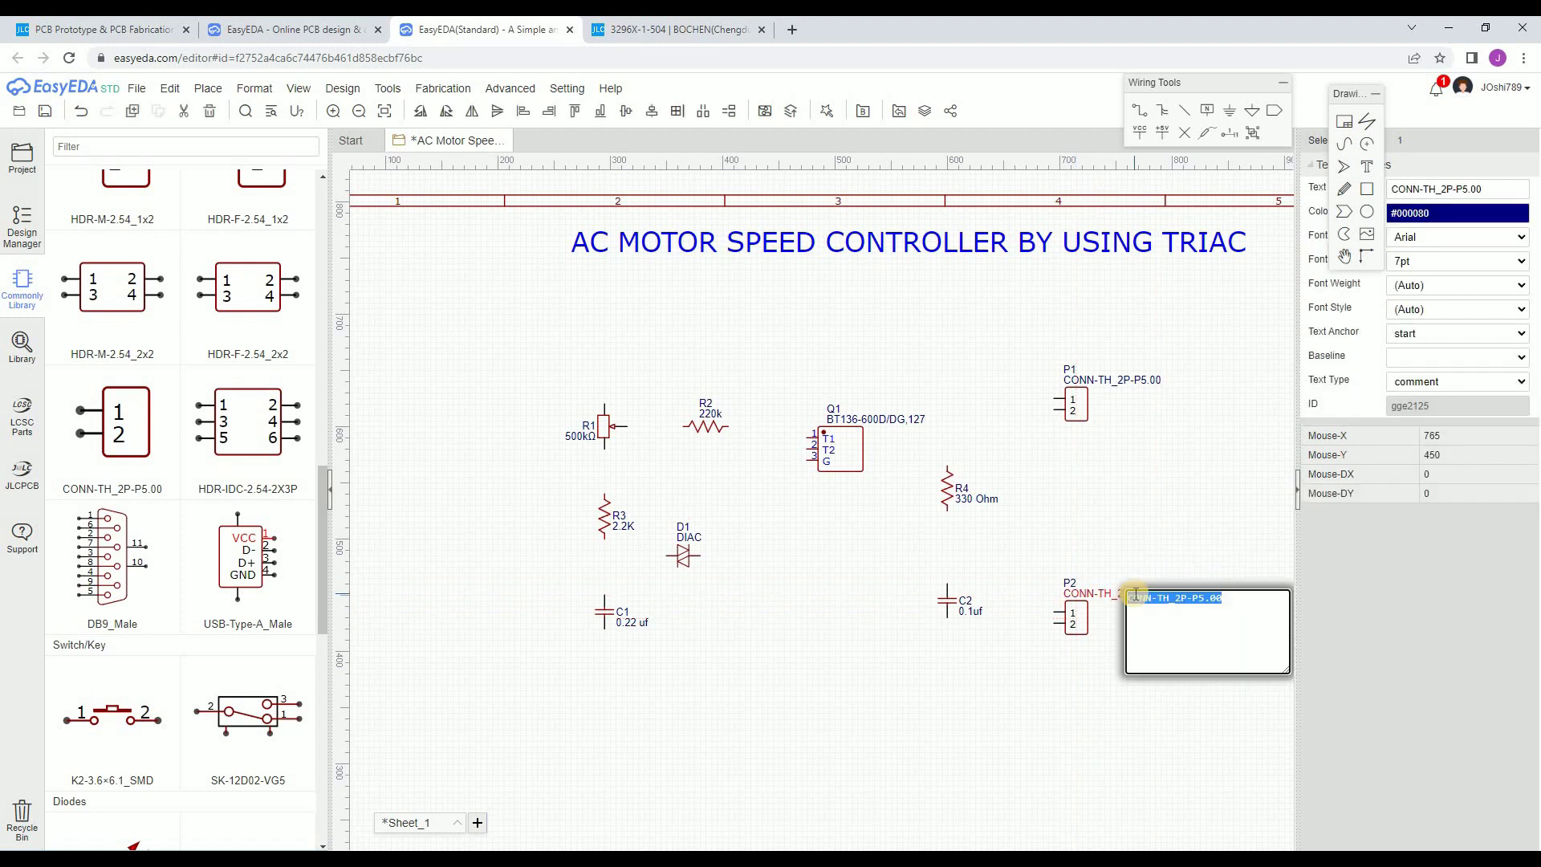
{"action": "type", "text": "Main Supply"}
{"action": "key", "text": "Return"}
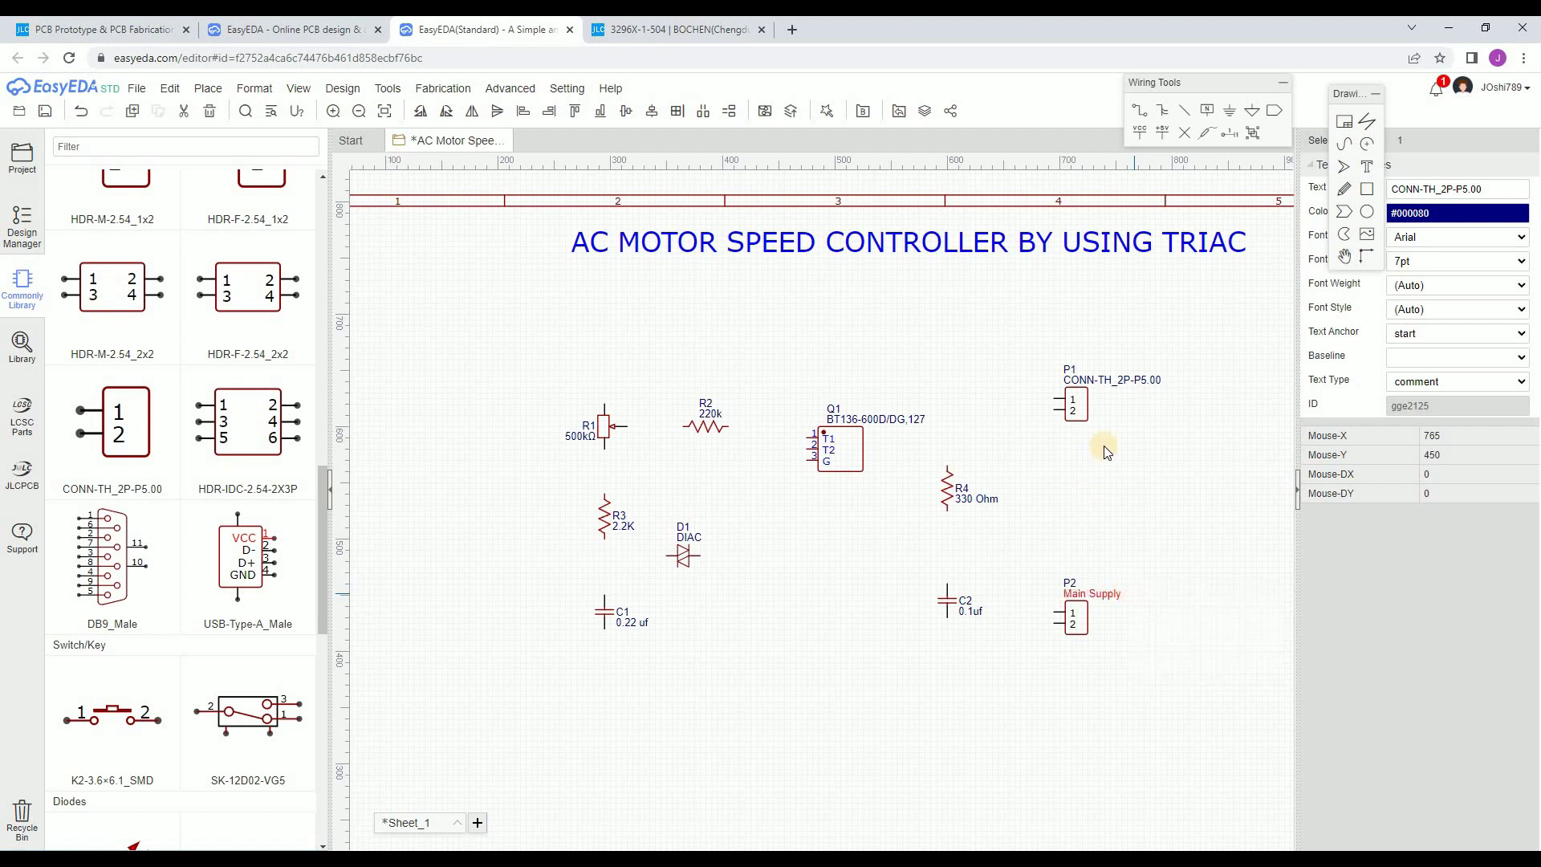
{"action": "double_click", "coordinate": [1145, 380]}
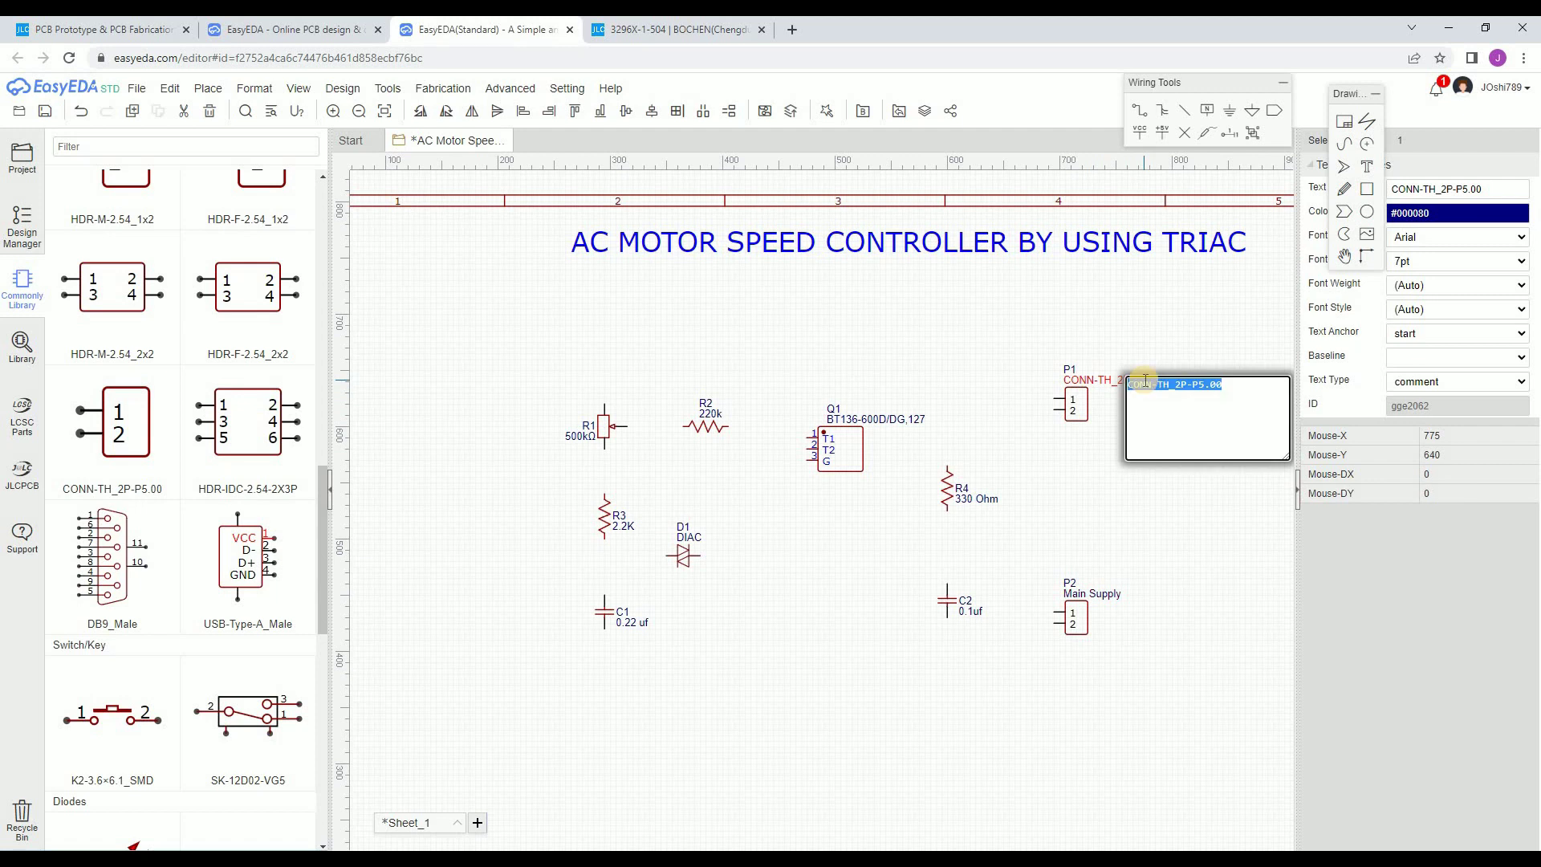
{"action": "type", "text": "Motor"}
{"action": "key", "text": "Return"}
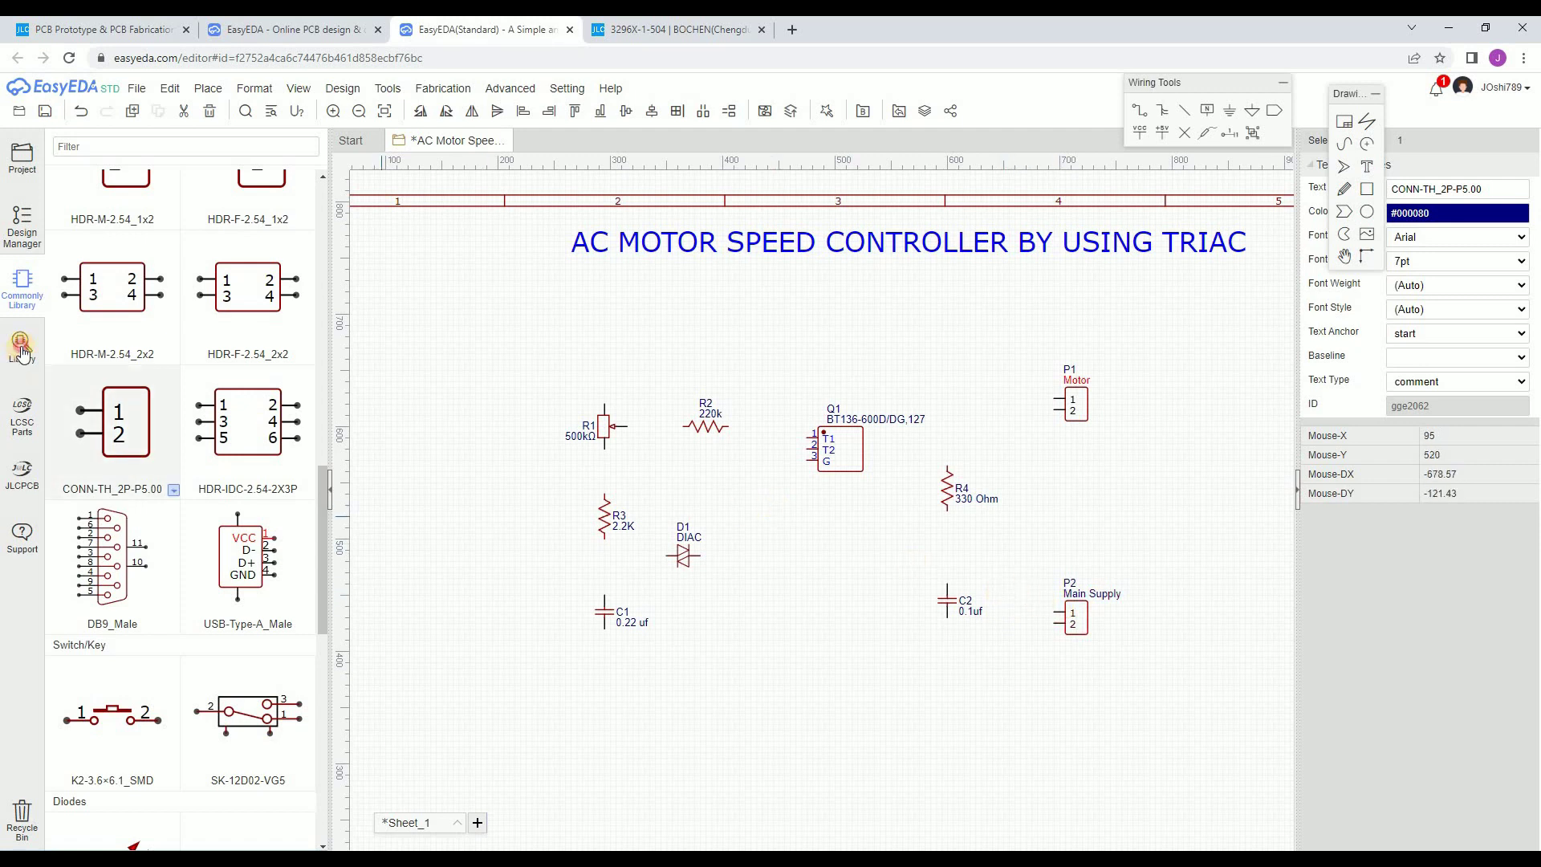
- Search the component library for inductor and preview the INDUCTORCC-2014, INDUCTORH1206 and INDUCTORCC-1608 symbols
{"action": "key", "text": "shift+f"}
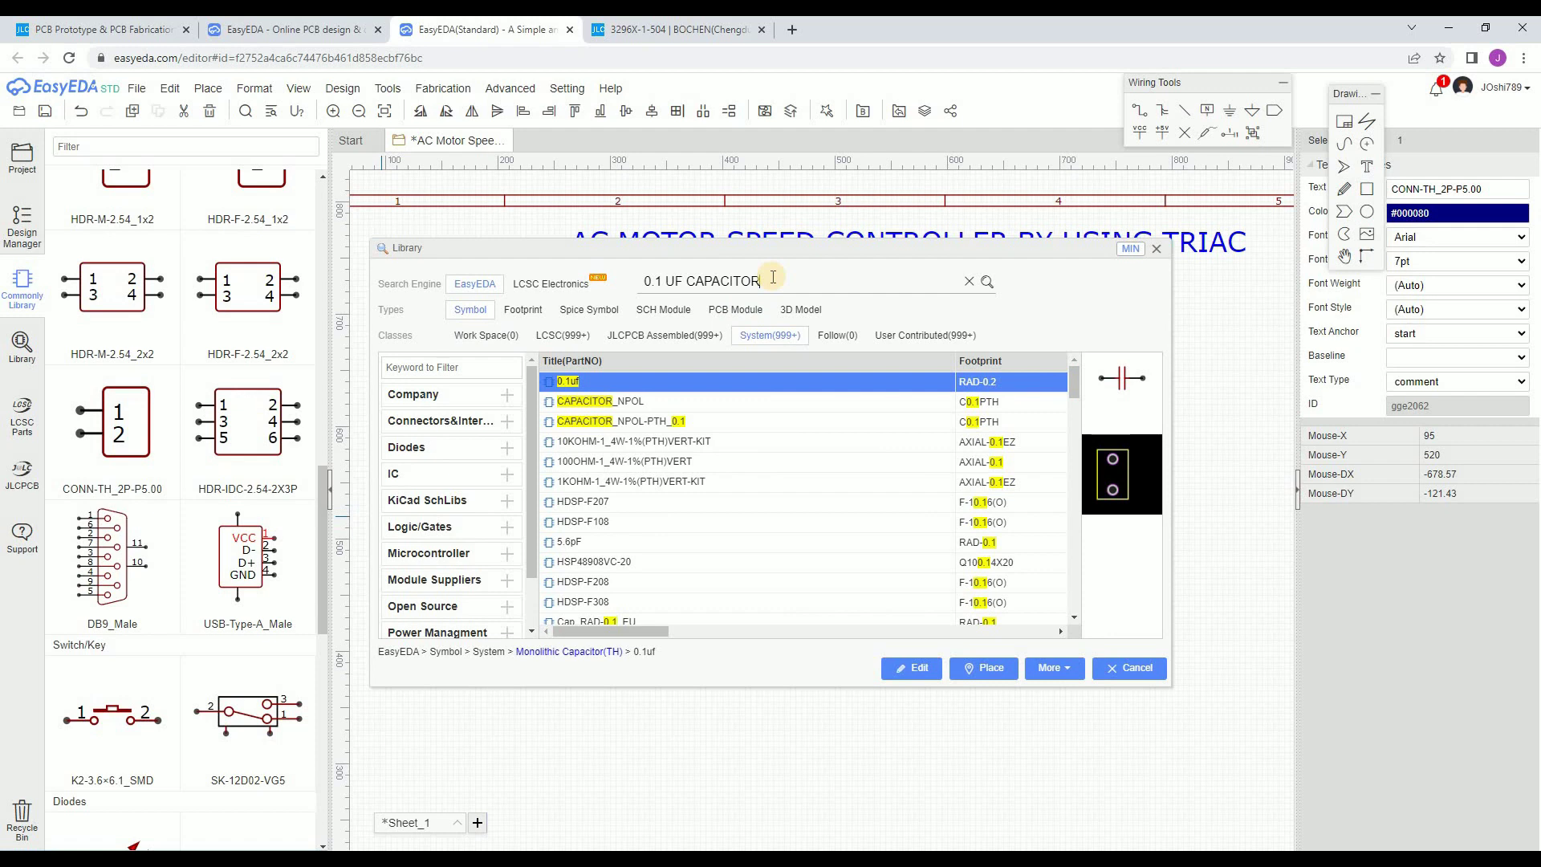
{"action": "triple_click", "coordinate": [773, 277]}
{"action": "key", "text": "BackSpace"}
{"action": "type", "text": "inductor"}
{"action": "key", "text": "Return"}
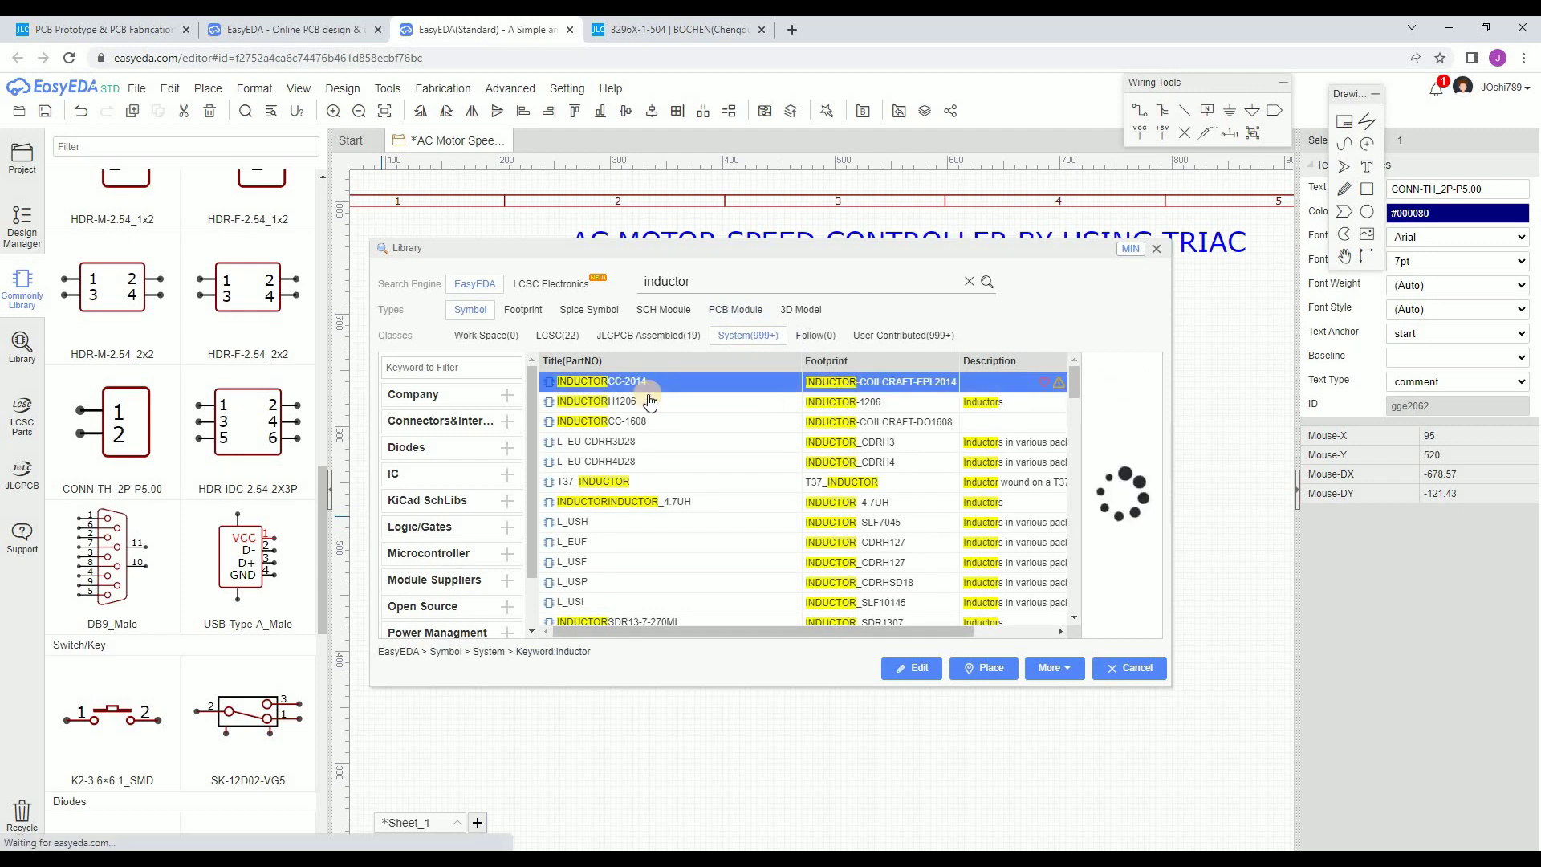
{"action": "left_click", "coordinate": [655, 387]}
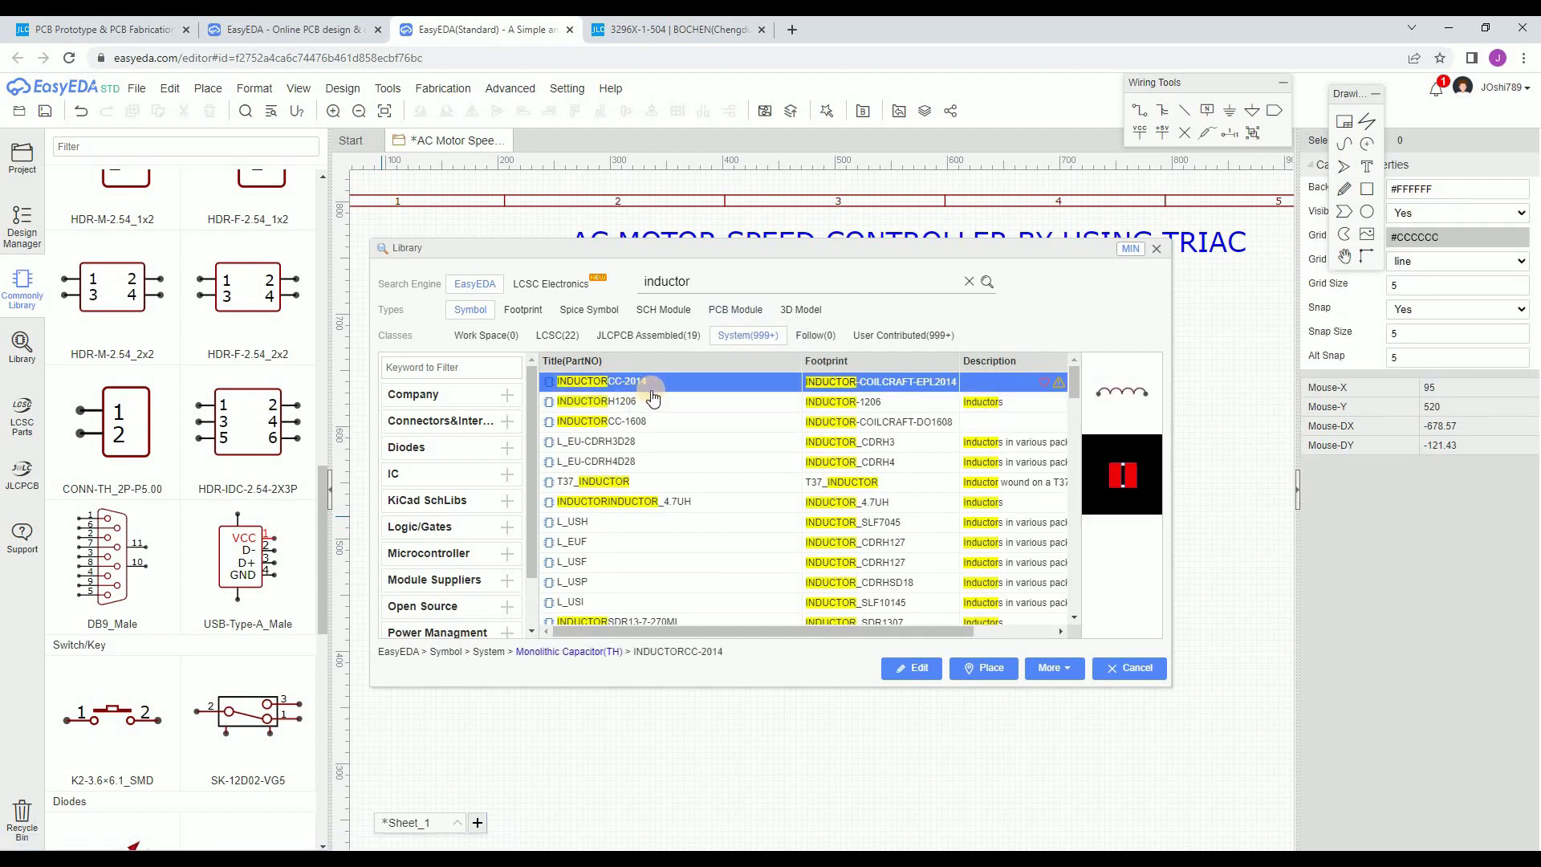
{"action": "left_click", "coordinate": [638, 405]}
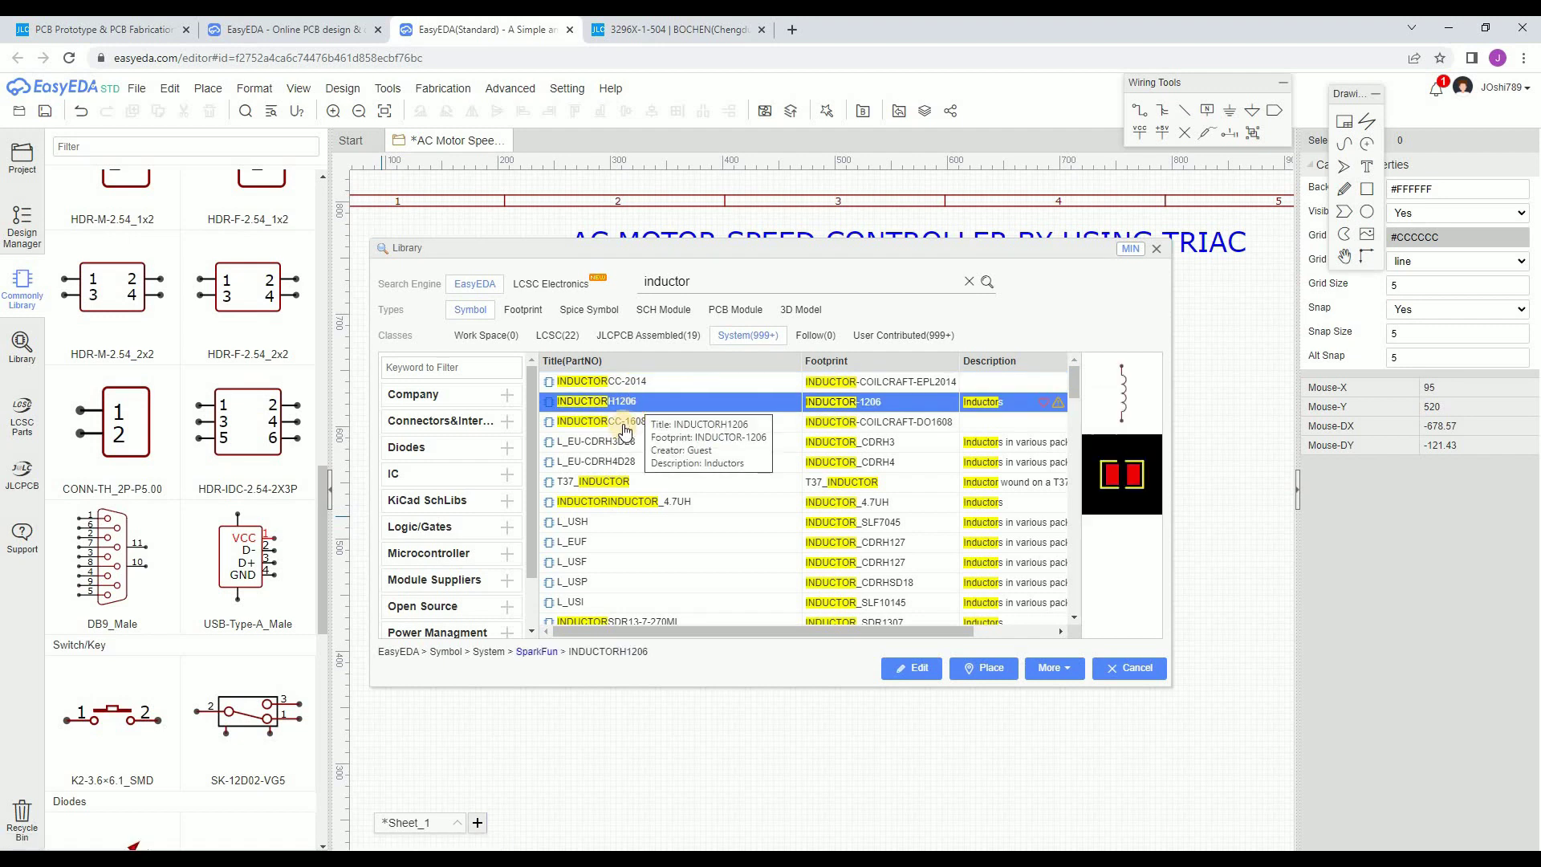
{"action": "left_click", "coordinate": [626, 426]}
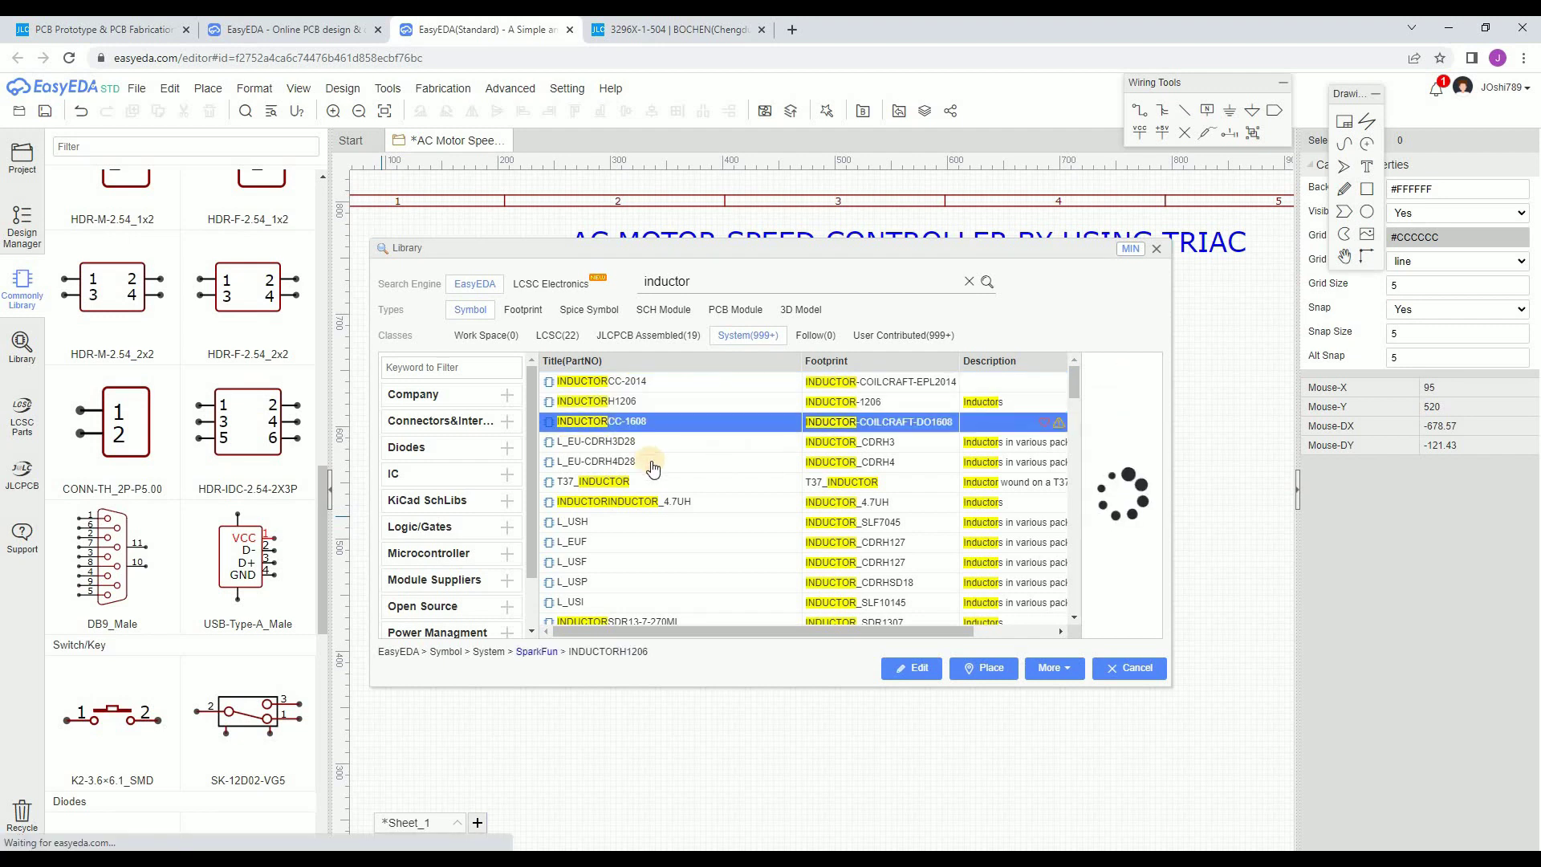
- Search the component library for inductor coil and preview several of the listed symbols, including INDUCTORH1206
{"action": "double_click", "coordinate": [722, 282]}
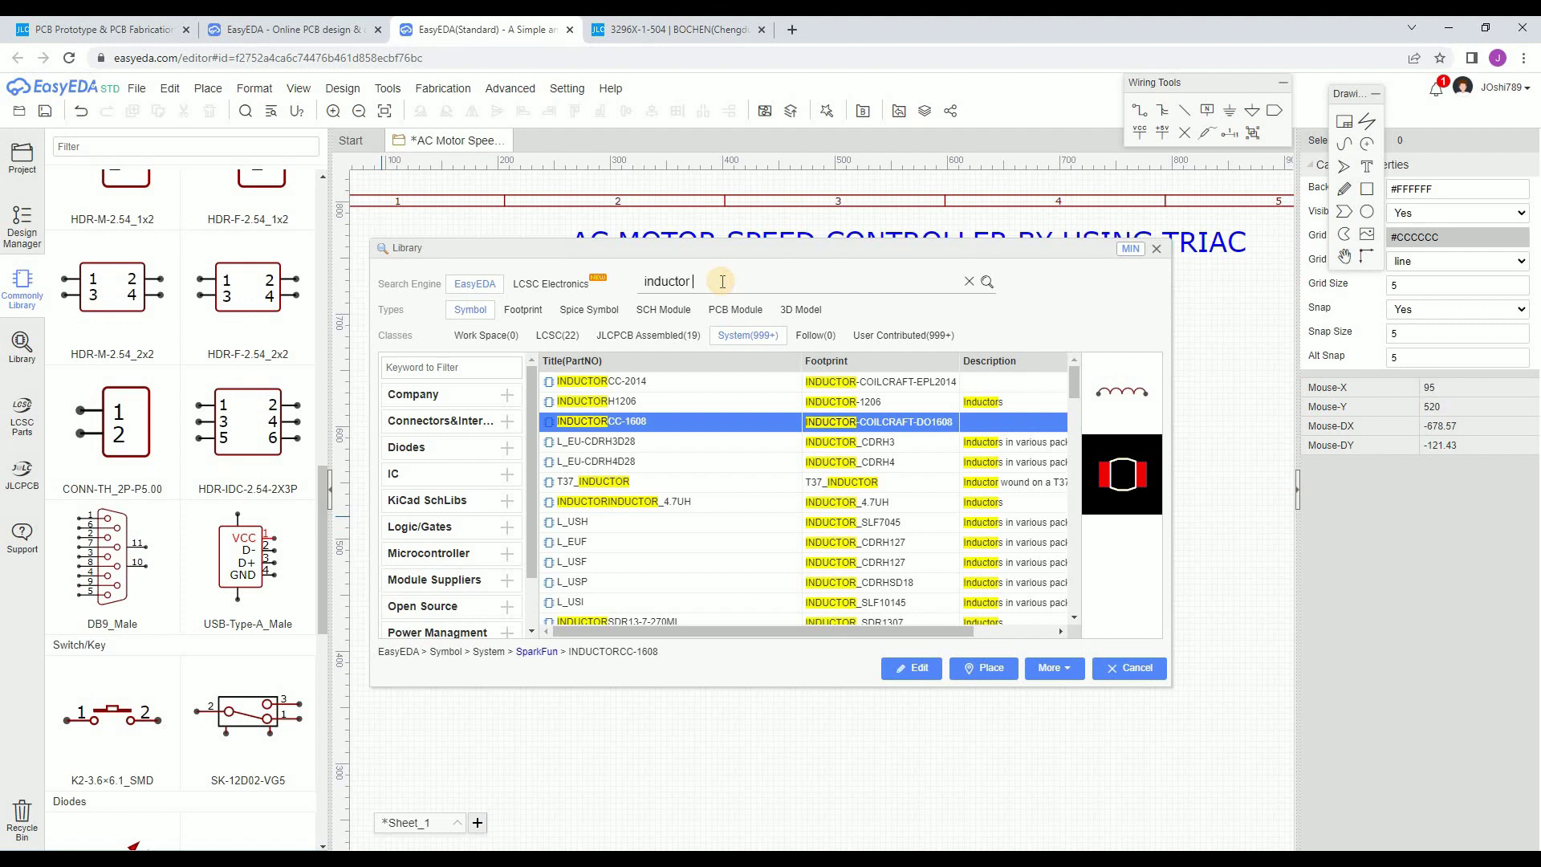
{"action": "type", "text": "coil"}
{"action": "key", "text": "Return"}
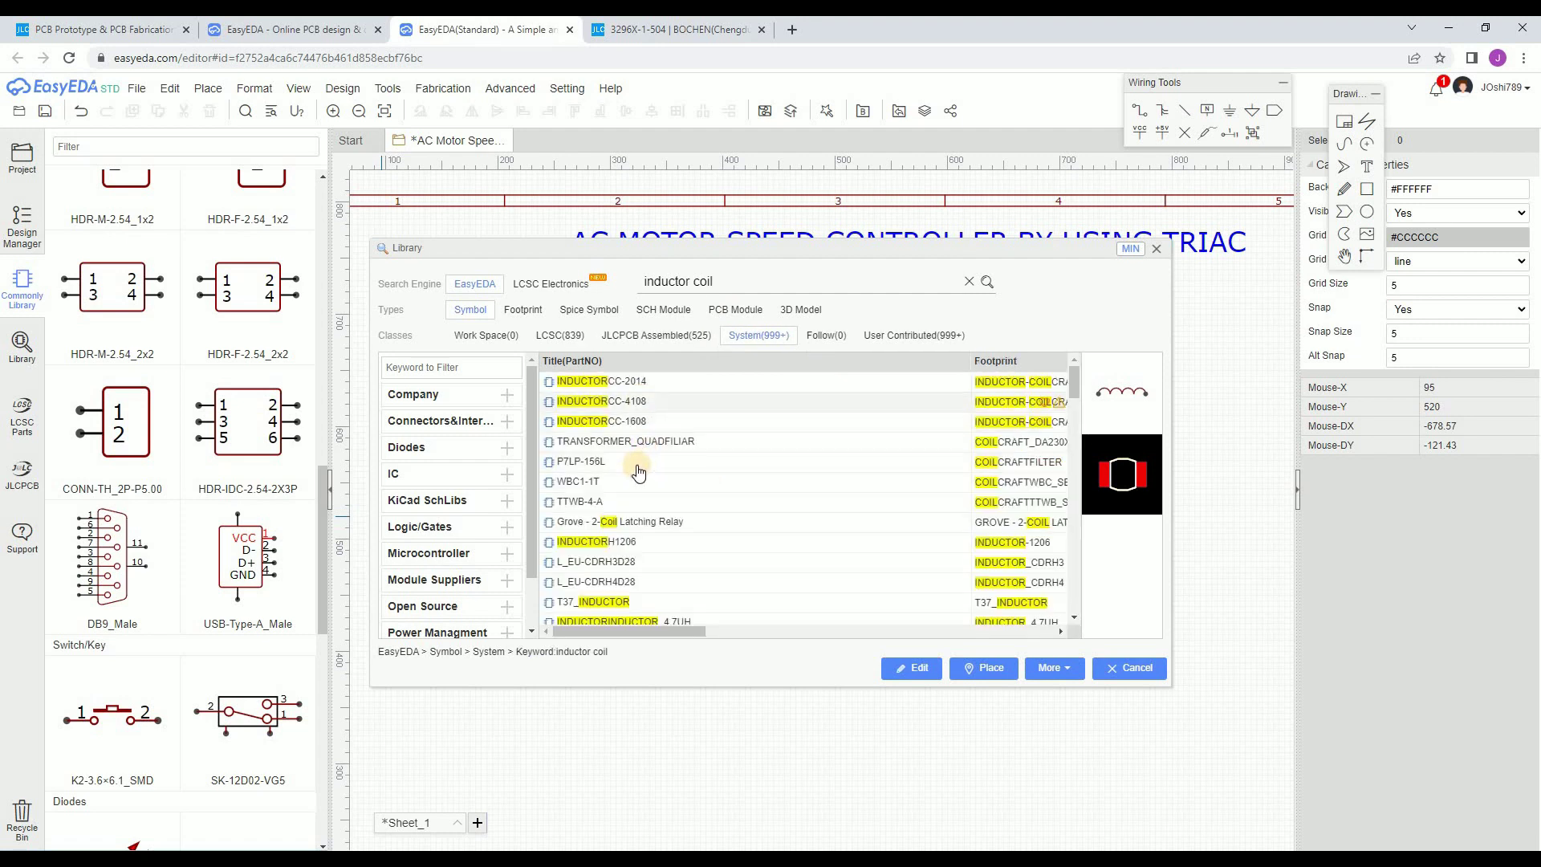
{"action": "left_click", "coordinate": [641, 404]}
{"action": "left_click", "coordinate": [652, 492]}
{"action": "left_click", "coordinate": [646, 488]}
{"action": "left_click", "coordinate": [673, 546]}
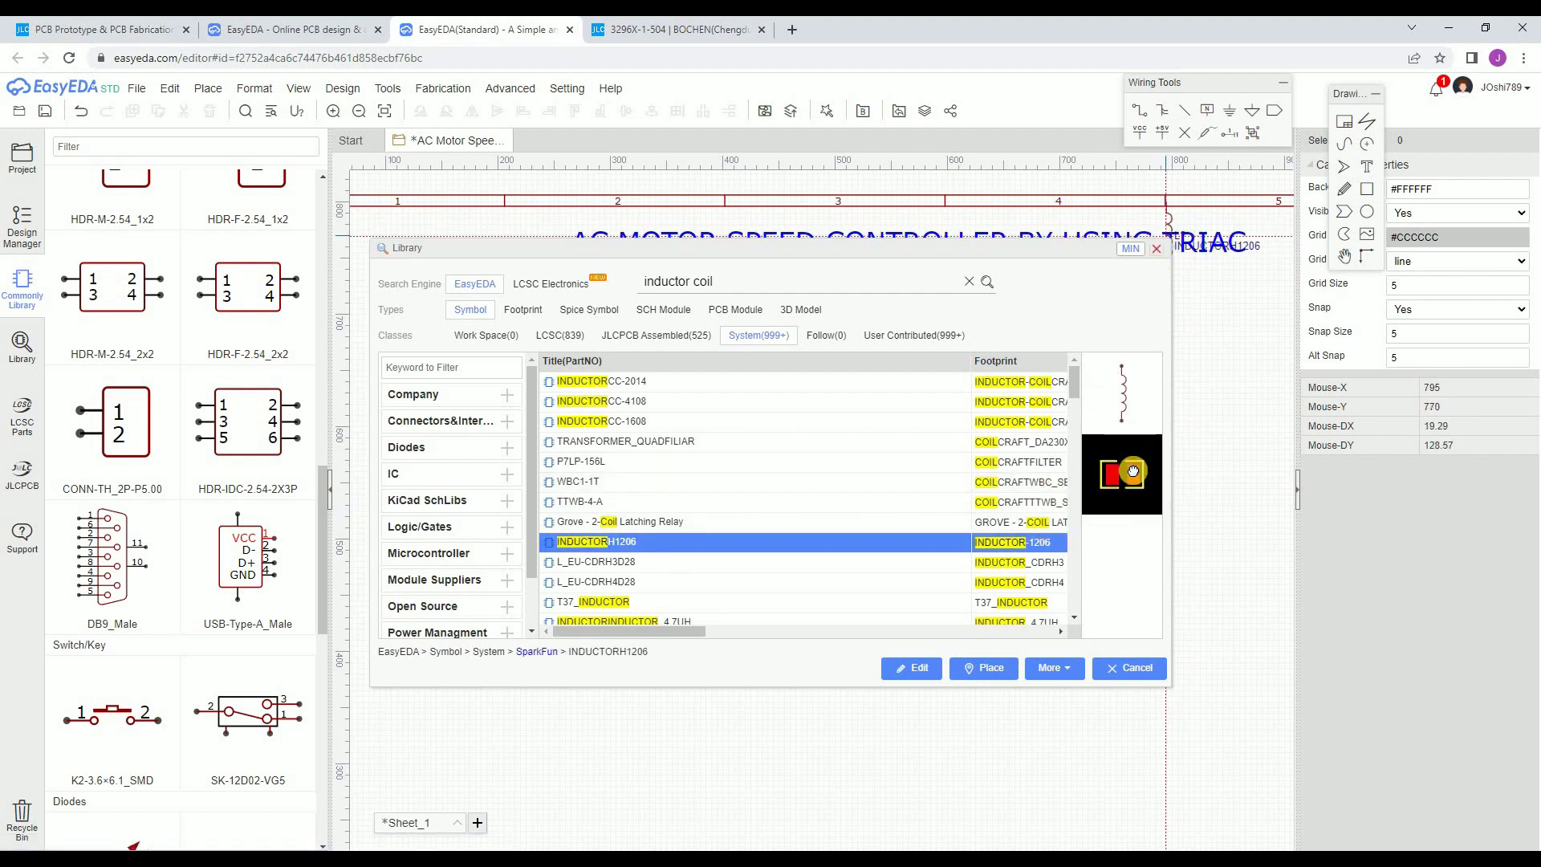
{"action": "left_click", "coordinate": [1133, 471]}
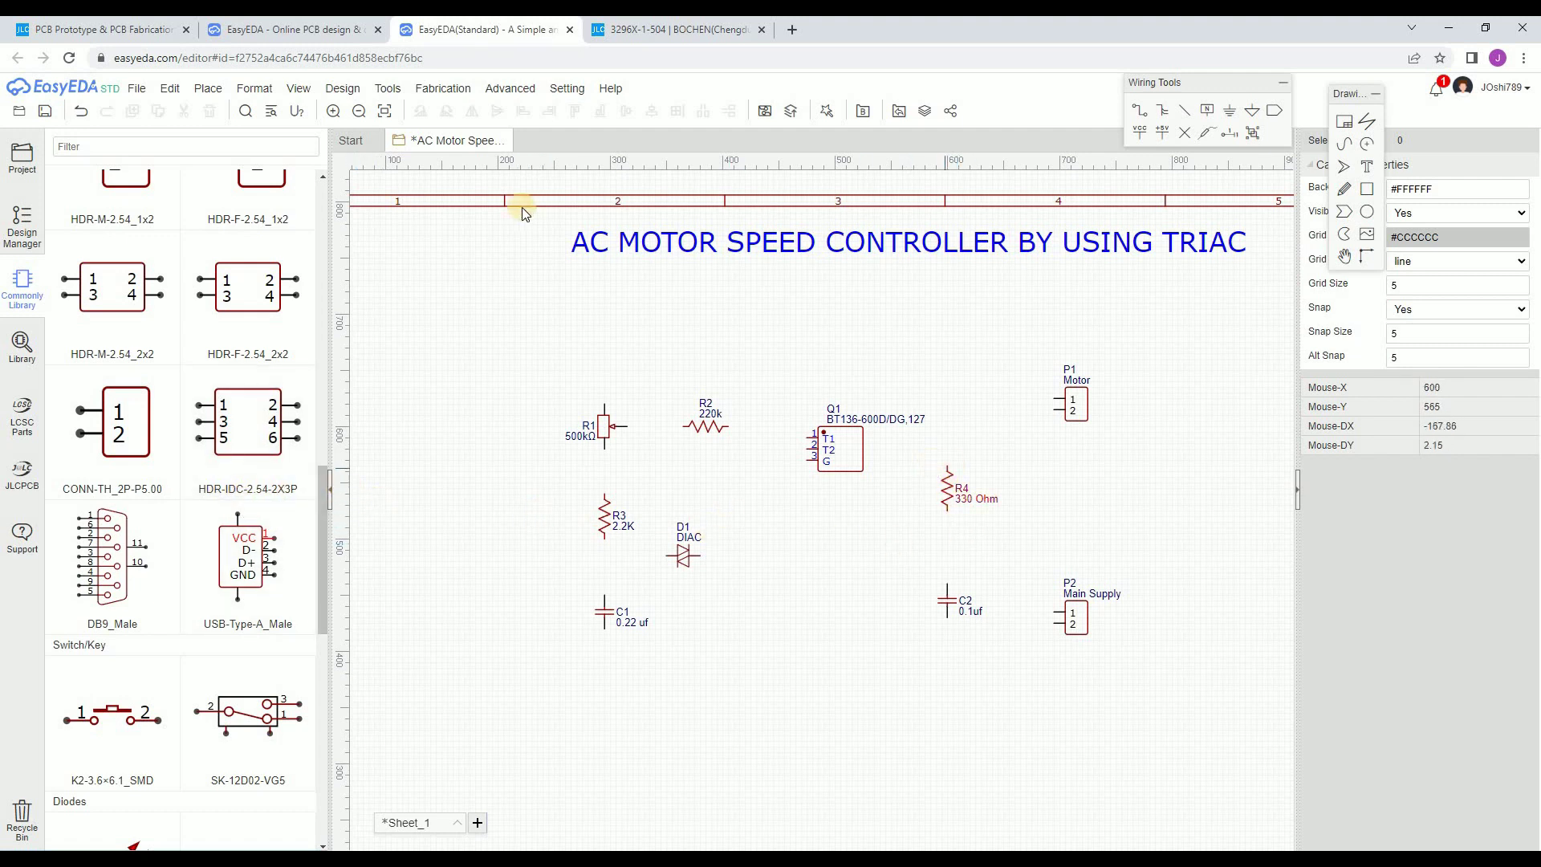
{"action": "left_click", "coordinate": [1143, 120]}
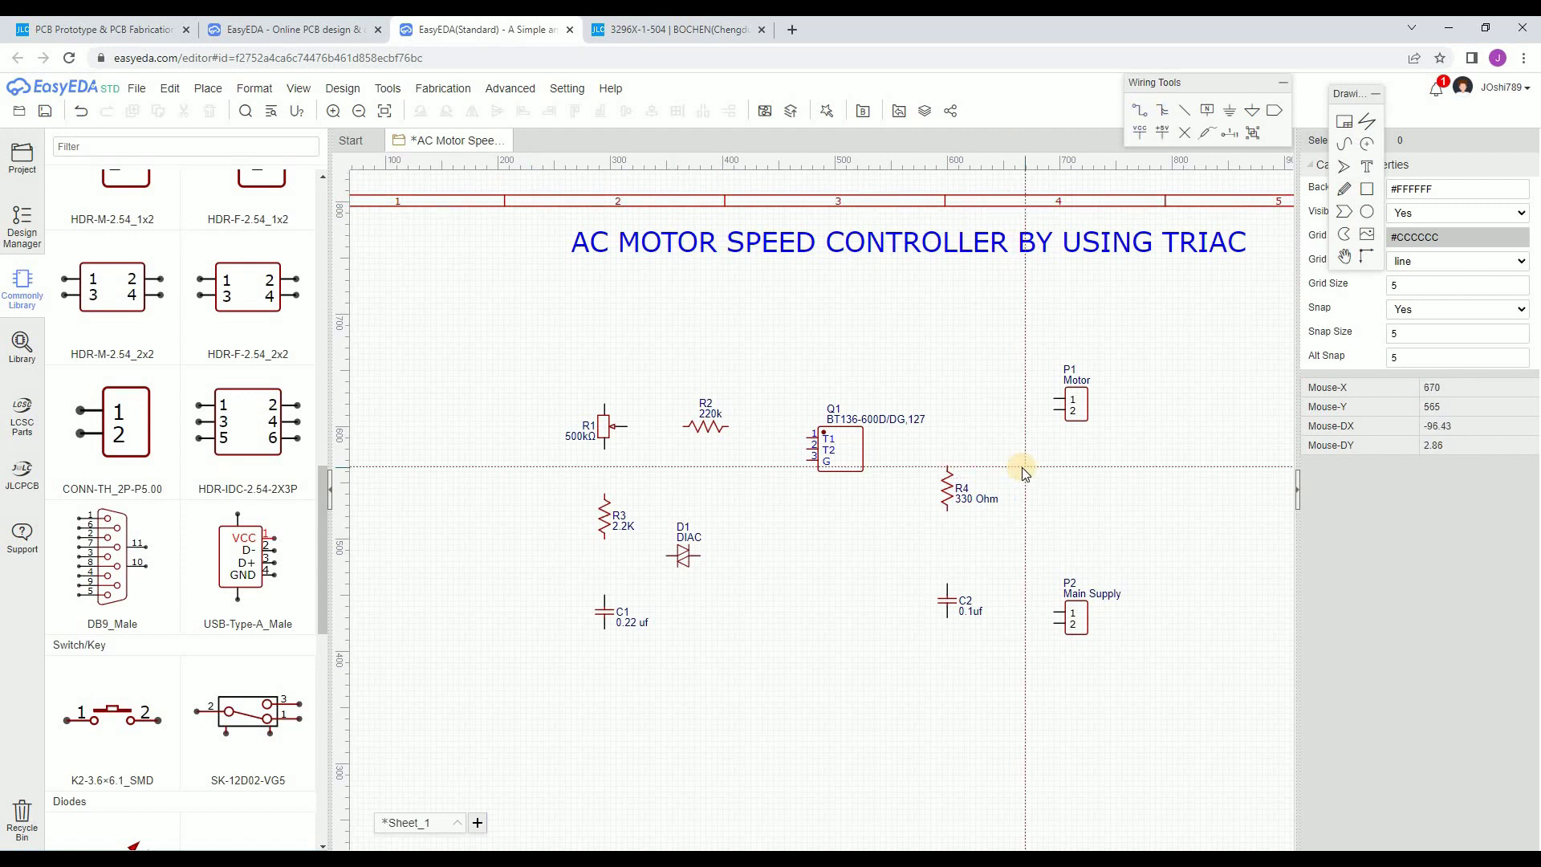
{"action": "left_click", "coordinate": [1055, 398]}
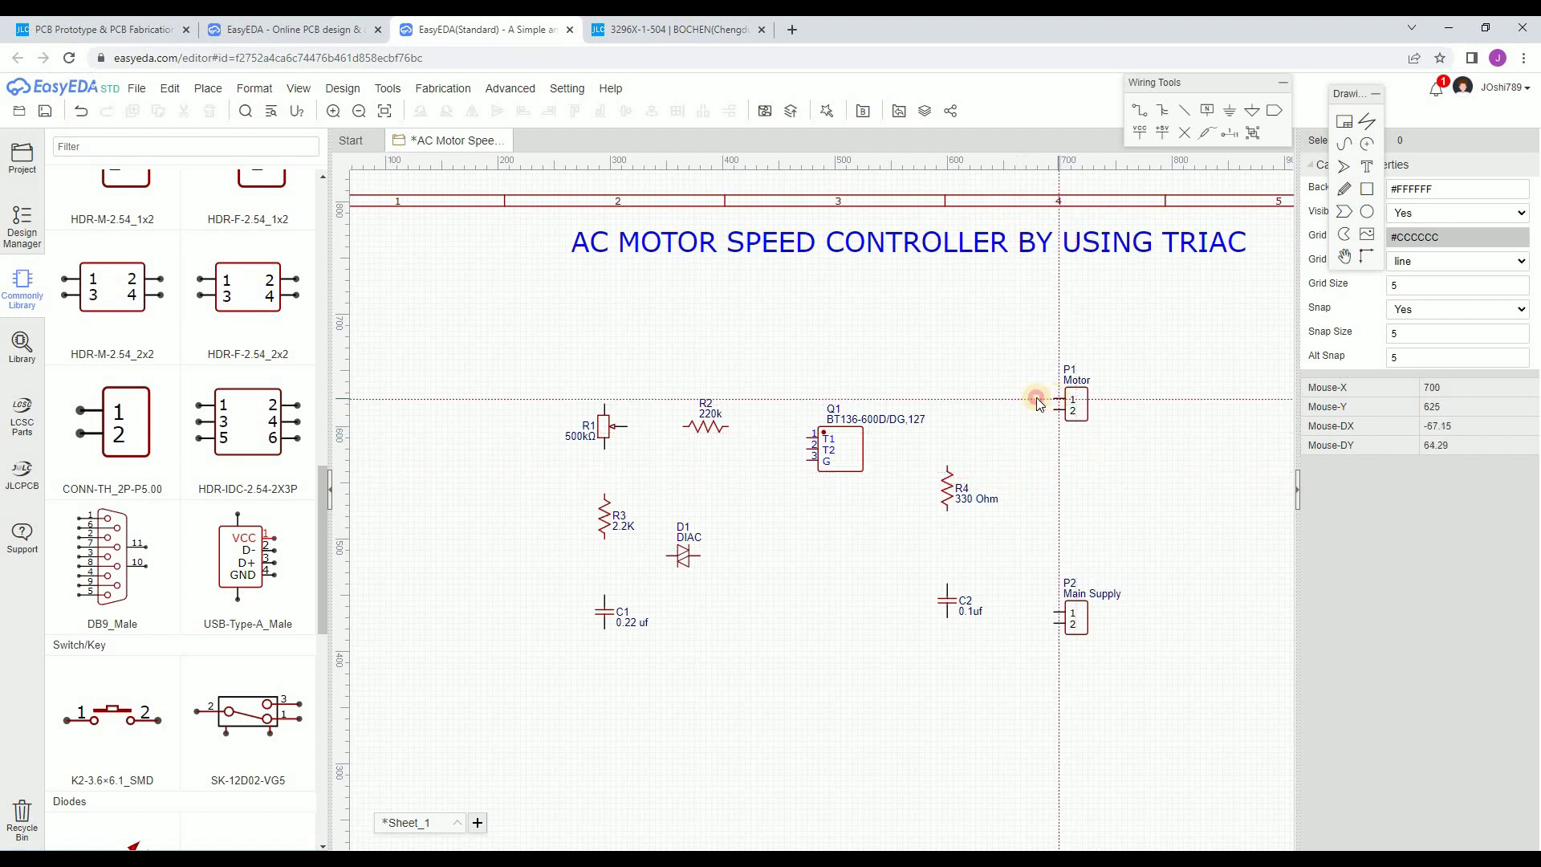
{"action": "left_click", "coordinate": [948, 470]}
{"action": "right_click", "coordinate": [975, 455]}
{"action": "left_click", "coordinate": [976, 464]}
{"action": "key", "text": "Delete"}
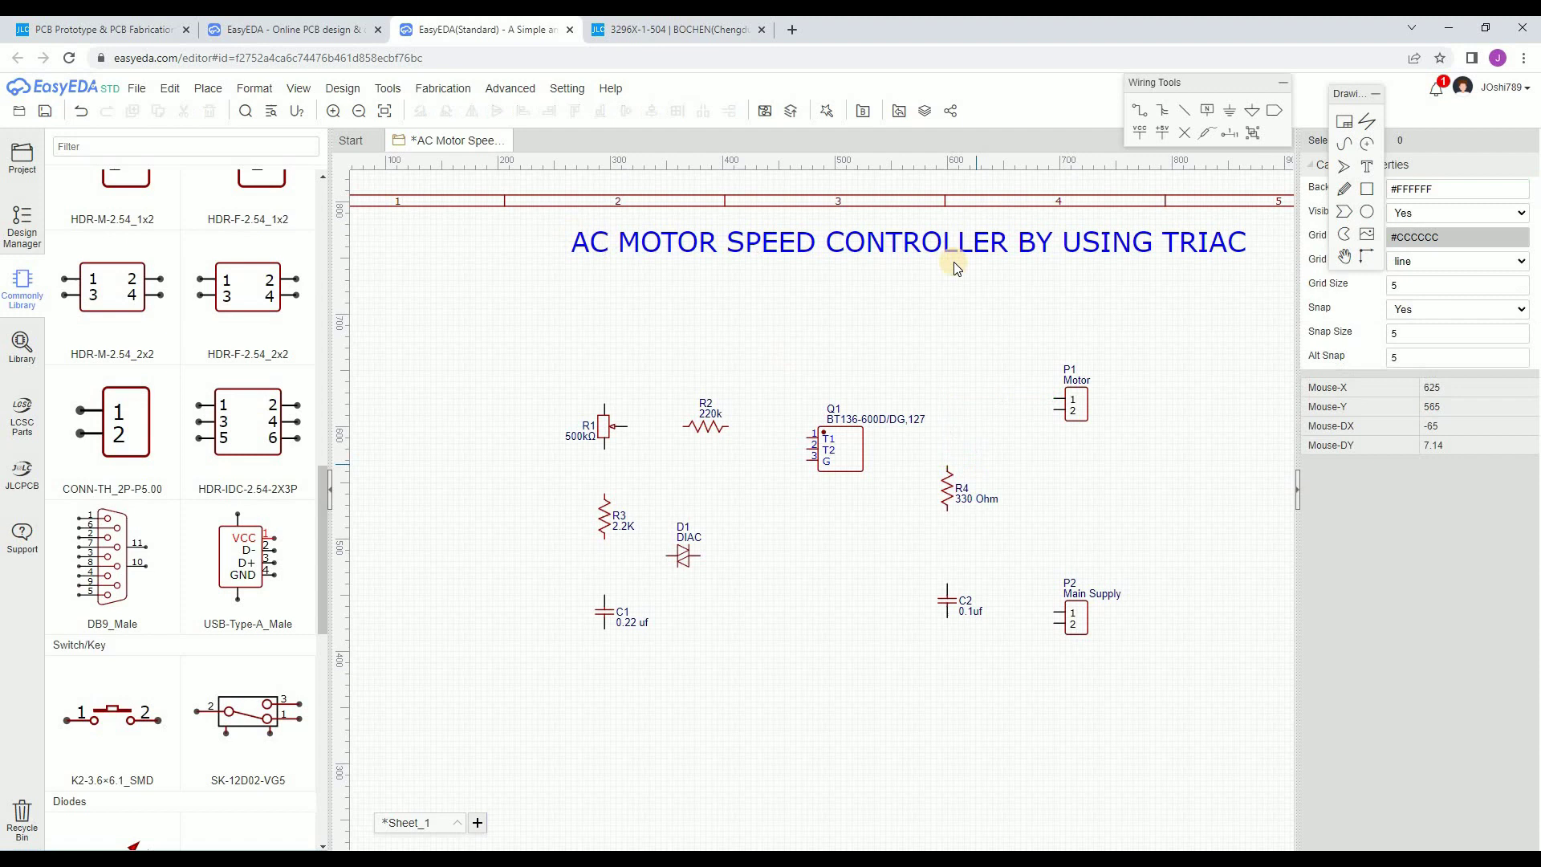
- Wire resistor R4 and capacitor C2 in series between pin 1 of the Motor connector and pin 2 of the Main Supply connector
{"action": "left_click", "coordinate": [1136, 110]}
{"action": "left_click", "coordinate": [948, 466]}
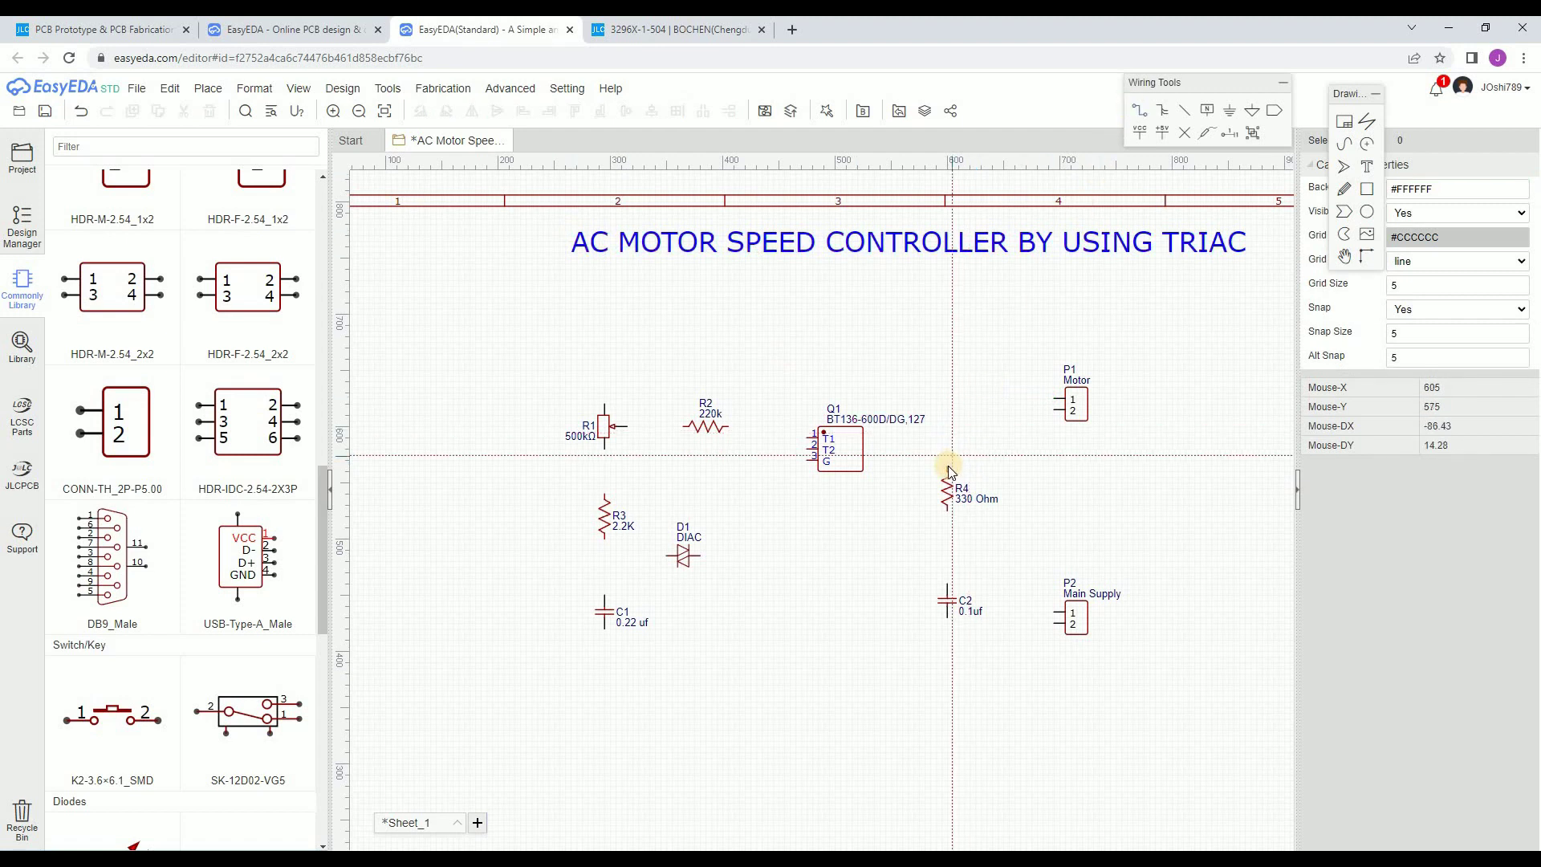
{"action": "left_click", "coordinate": [1055, 398]}
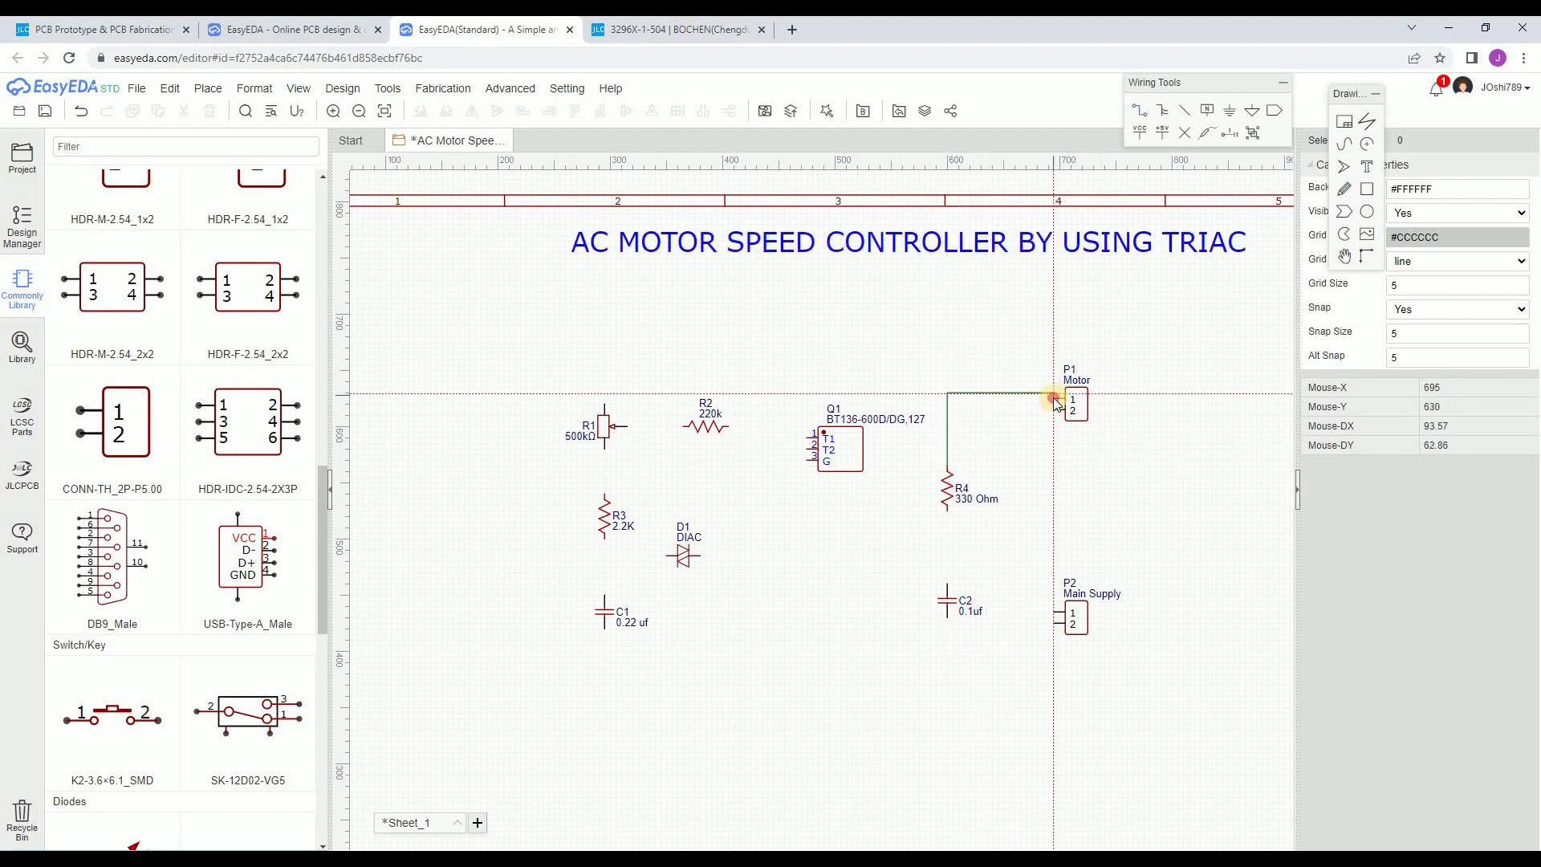
{"action": "left_click", "coordinate": [946, 512]}
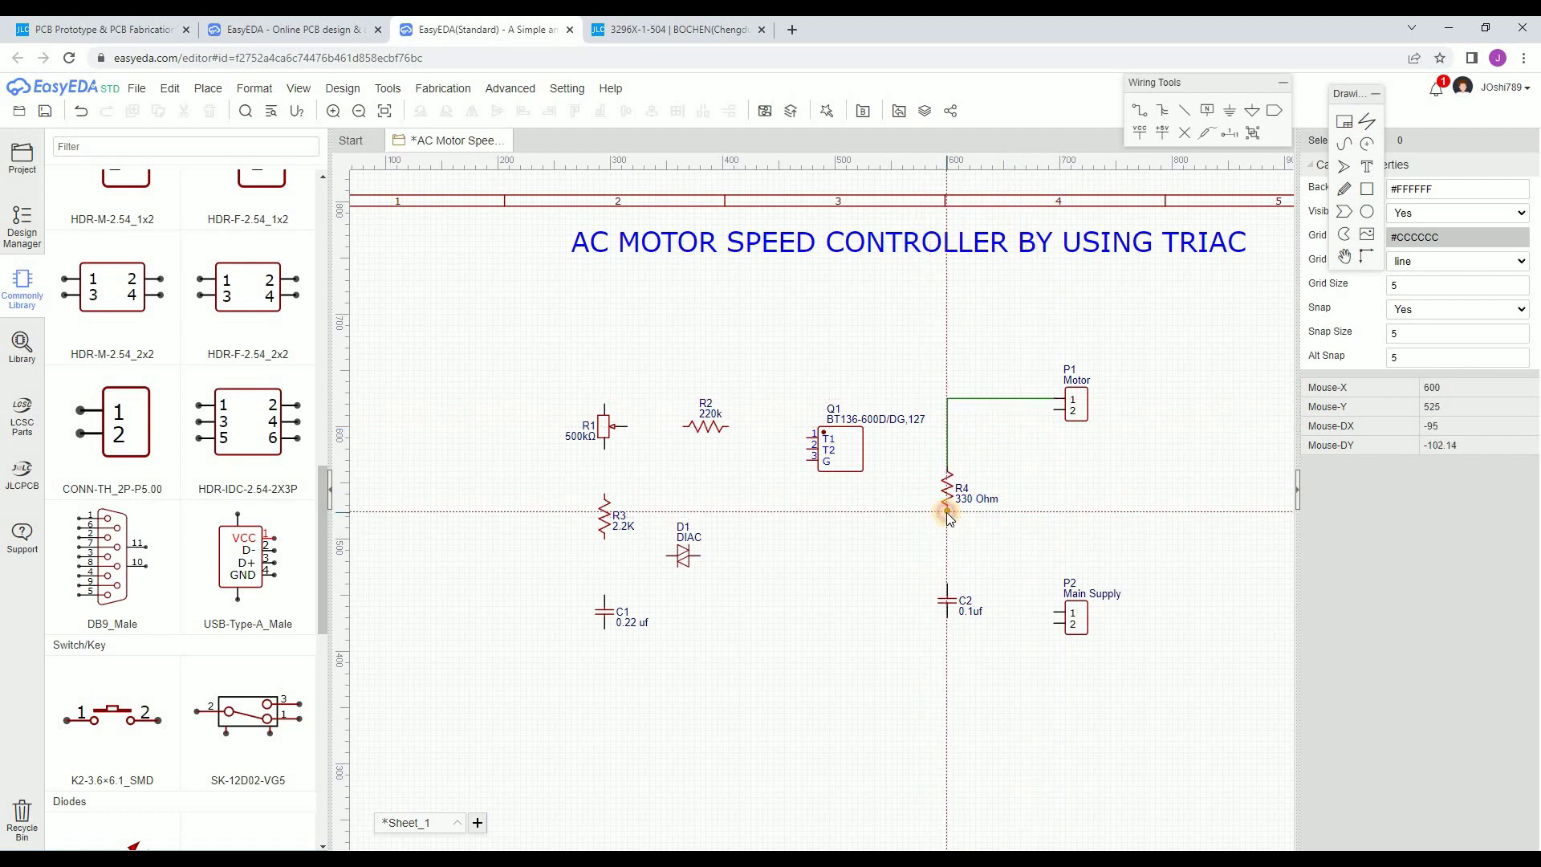
{"action": "left_click", "coordinate": [947, 584]}
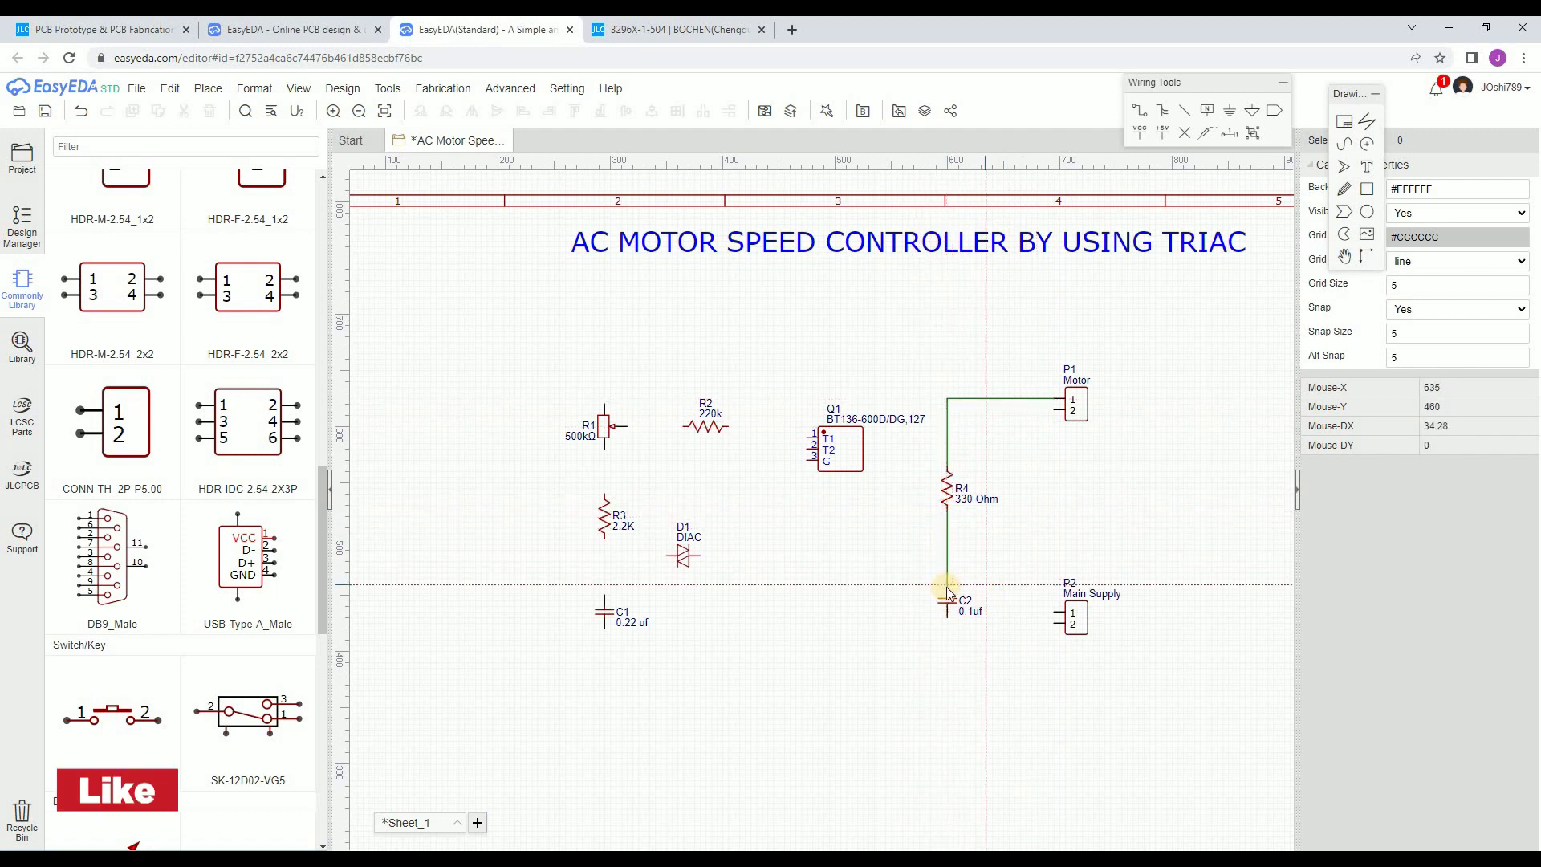
{"action": "left_click", "coordinate": [947, 618]}
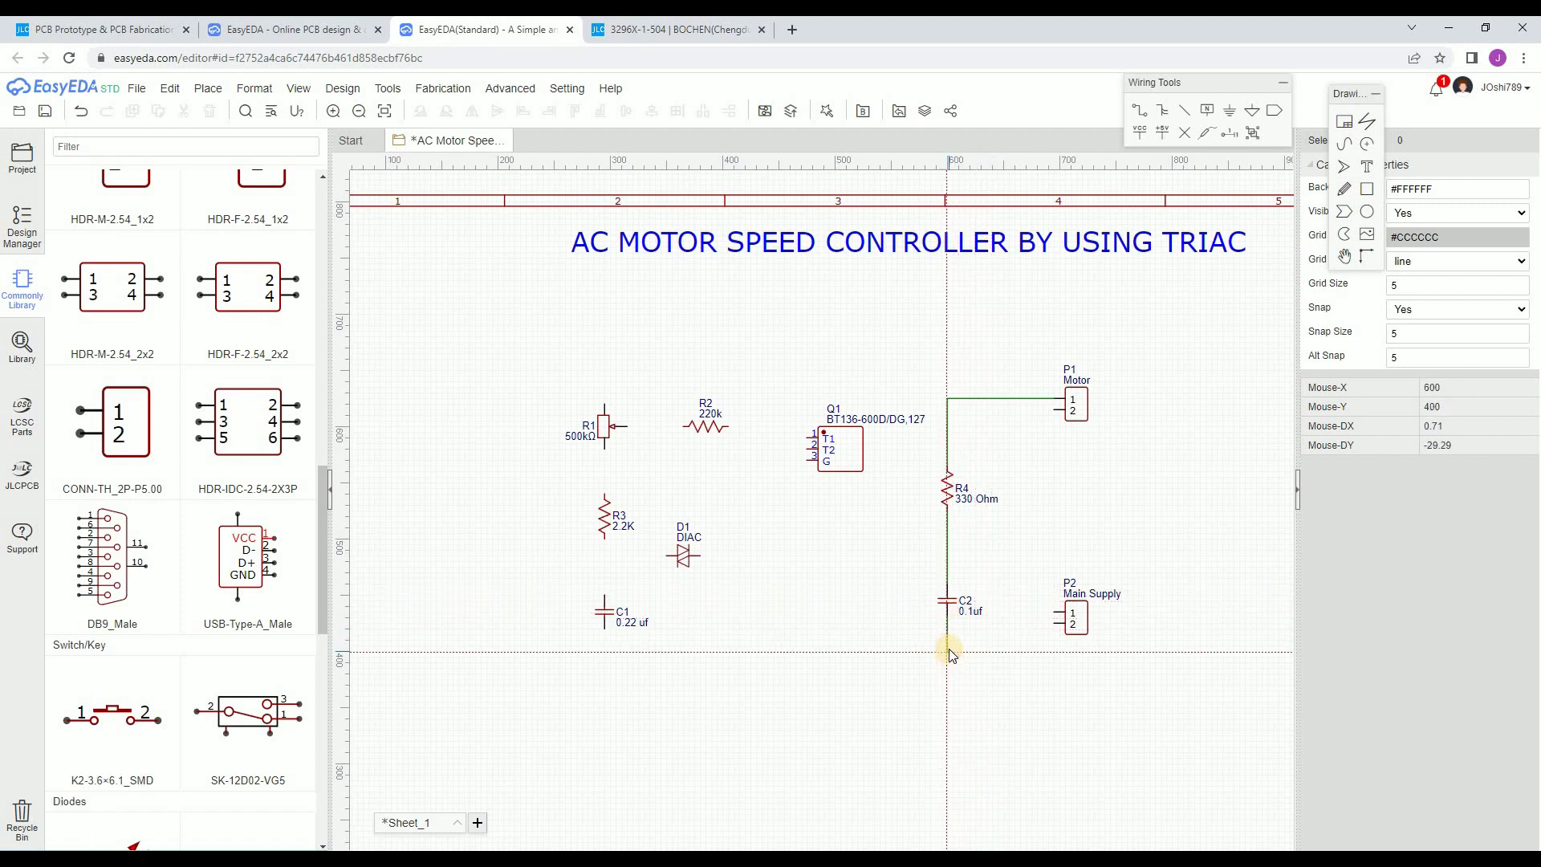
{"action": "left_click", "coordinate": [1056, 642]}
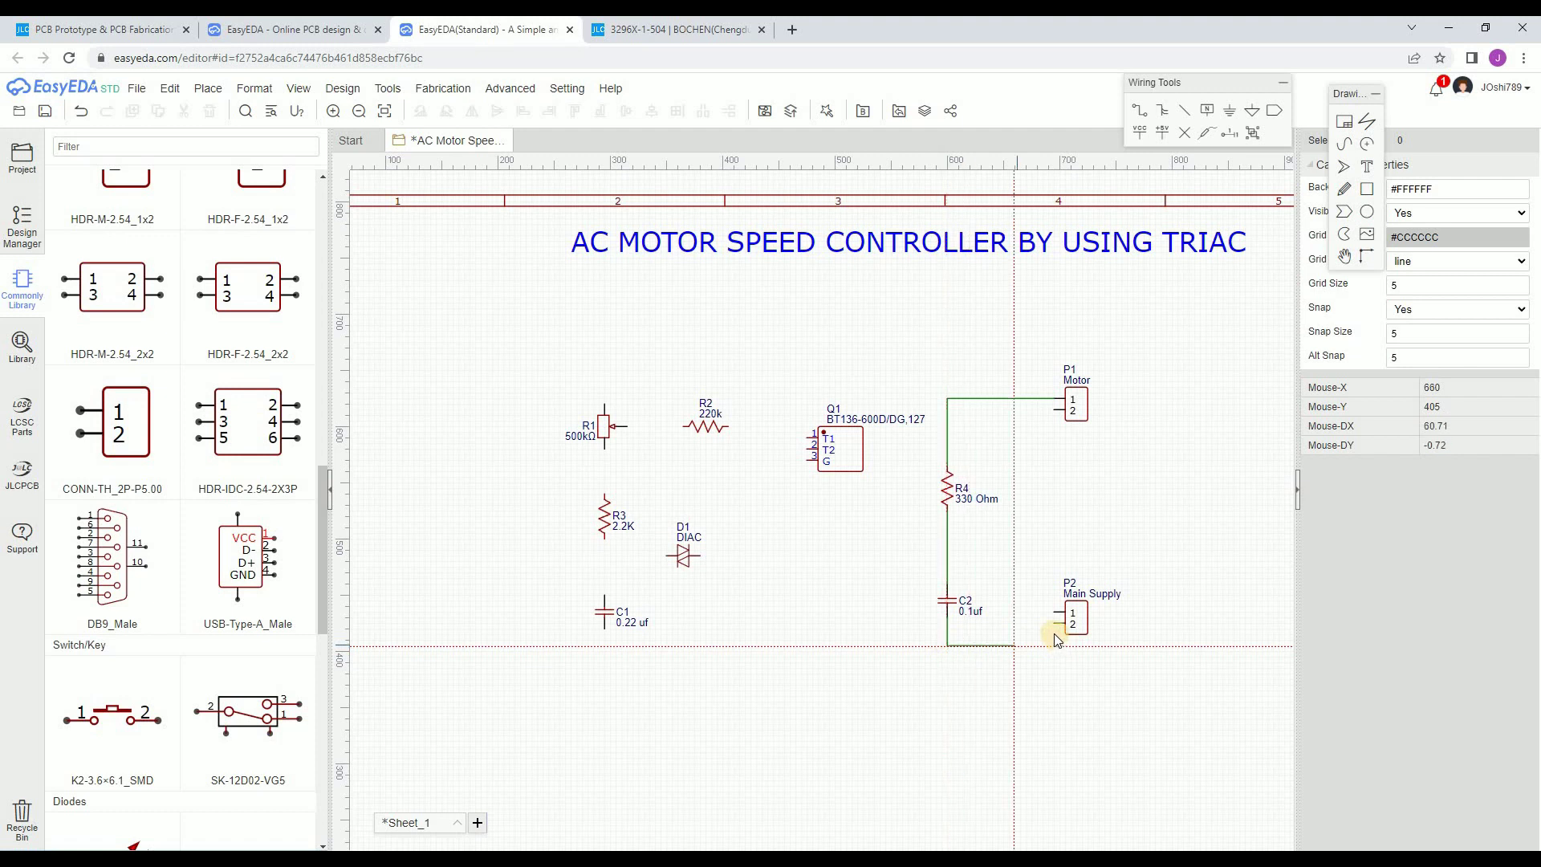
{"action": "left_click", "coordinate": [1054, 626]}
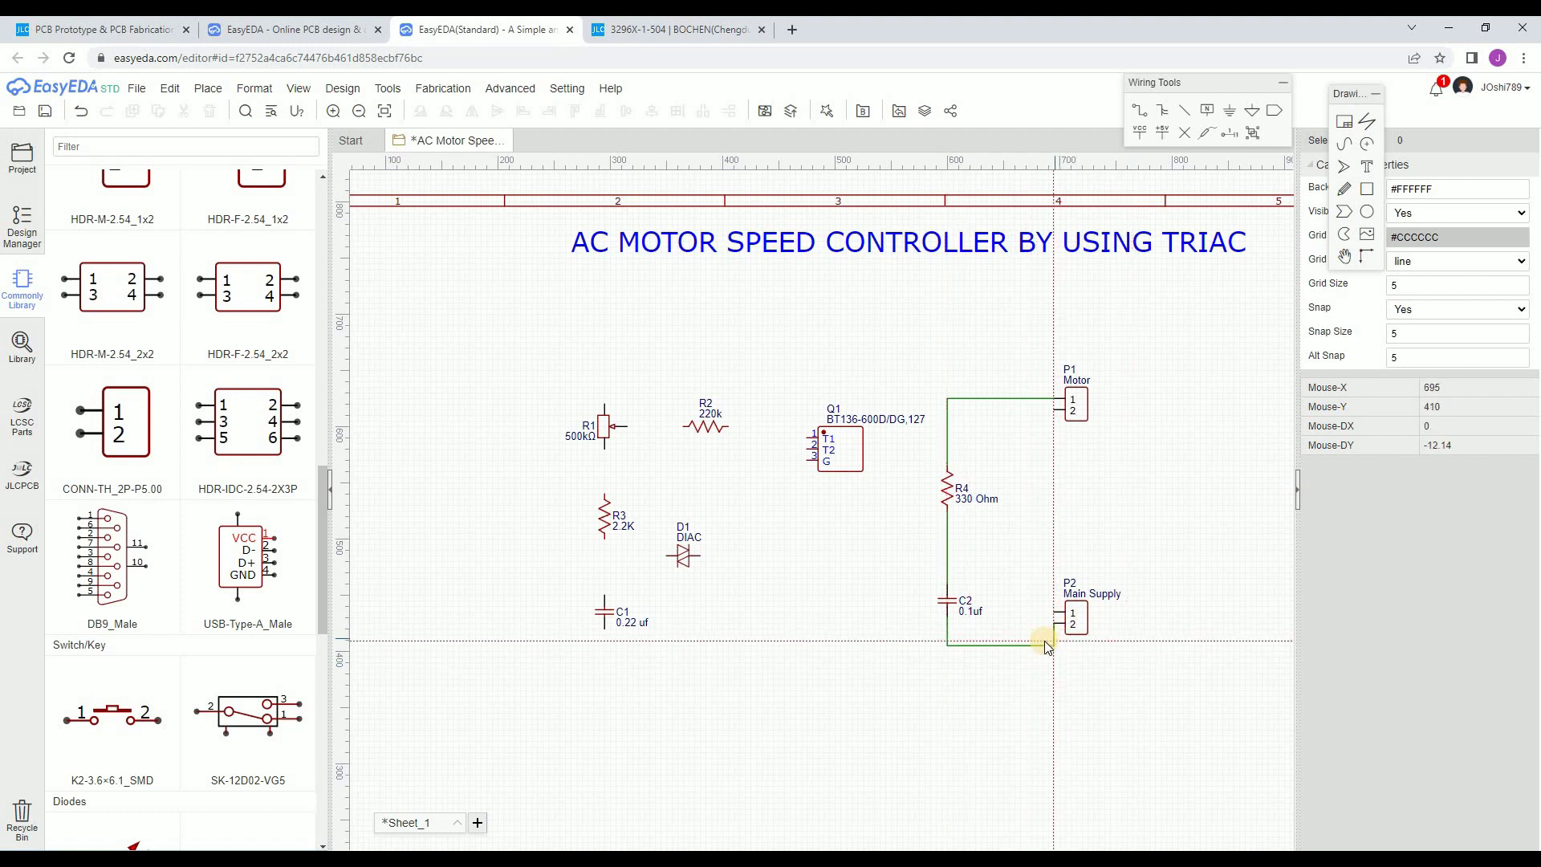
- Wire pin 1 (T1) of TRIAC Q1 to the junction of R4 and the Motor connector's pin 1 wire
{"action": "left_click", "coordinate": [812, 439]}
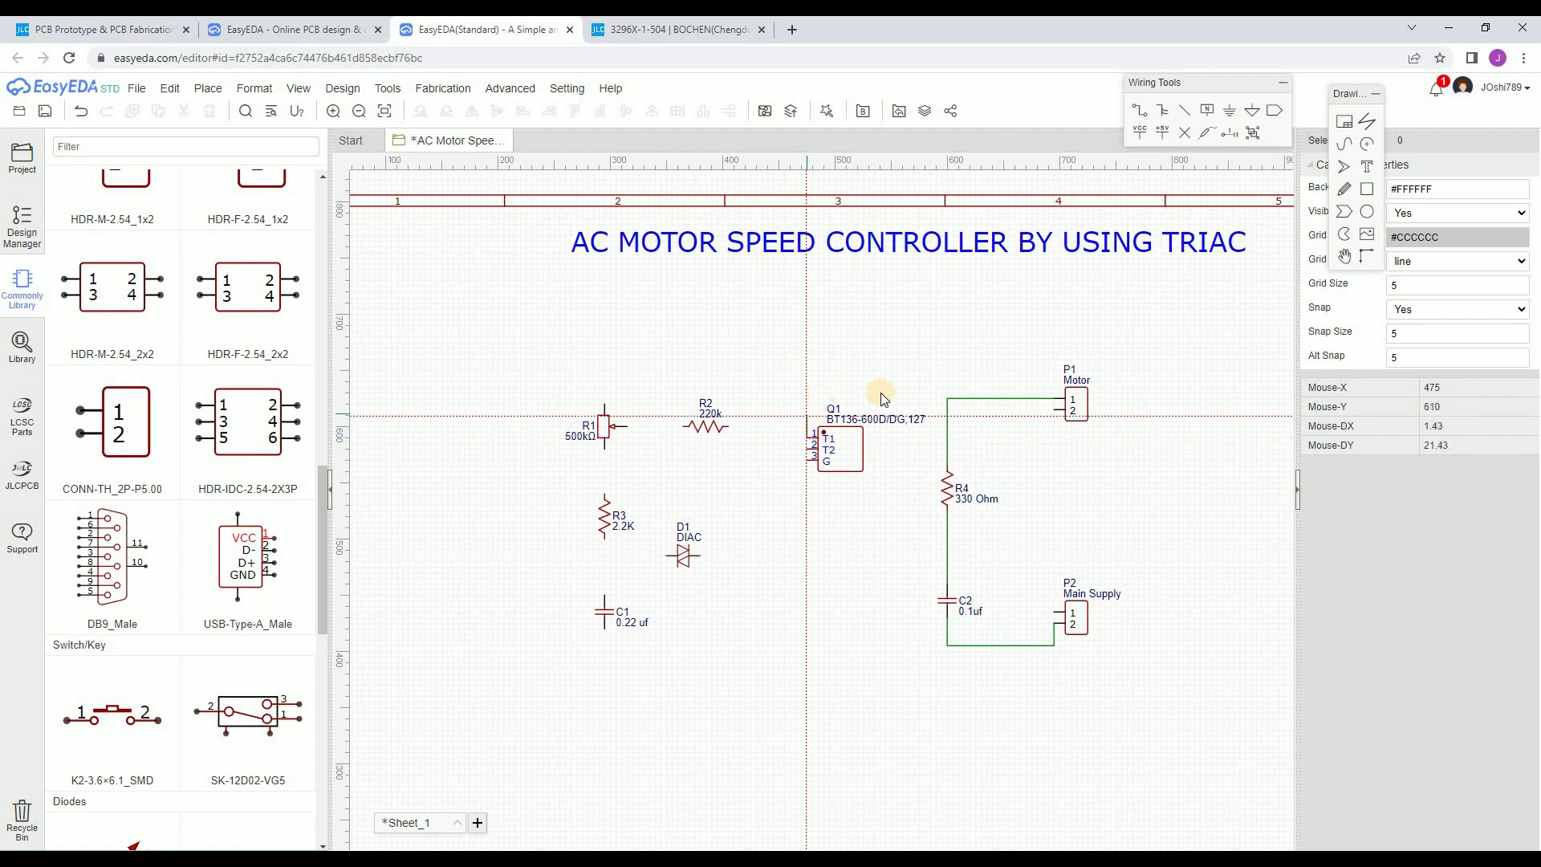
{"action": "left_click", "coordinate": [947, 401]}
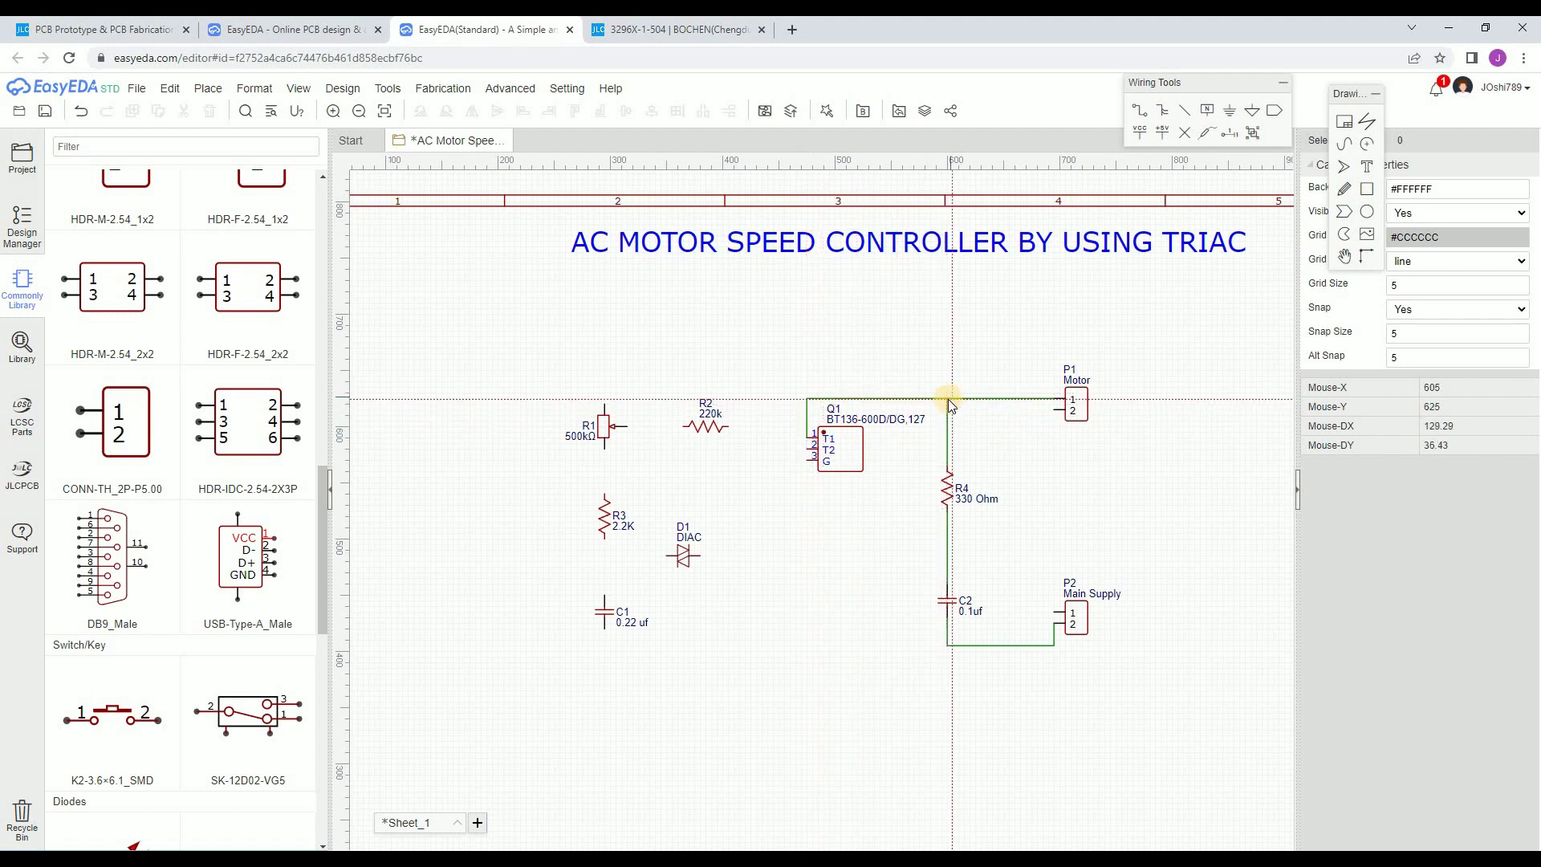
{"action": "left_click", "coordinate": [948, 399]}
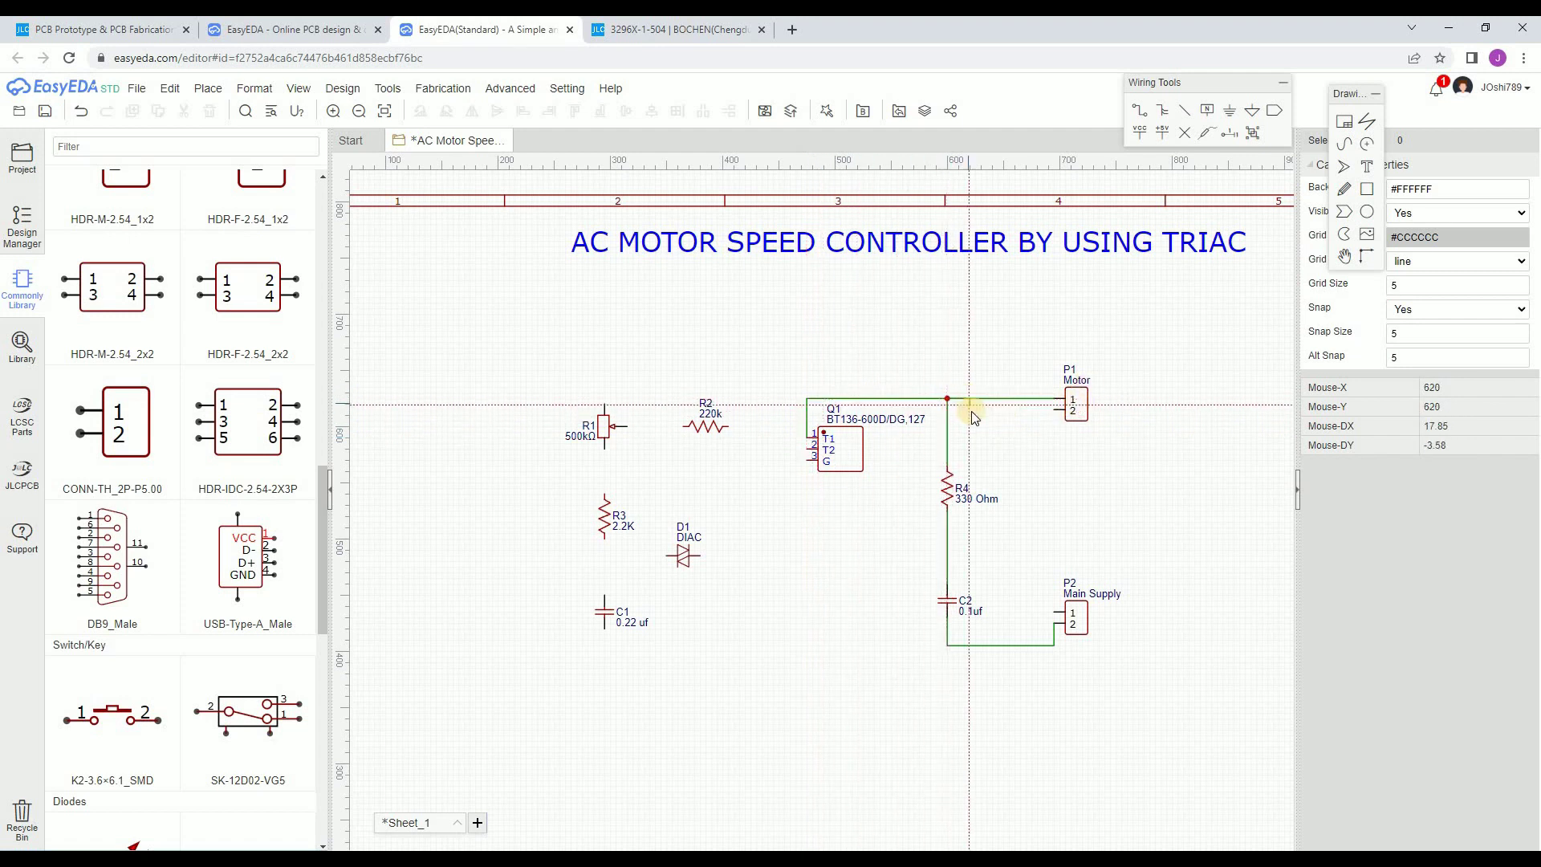
{"action": "left_click", "coordinate": [948, 400]}
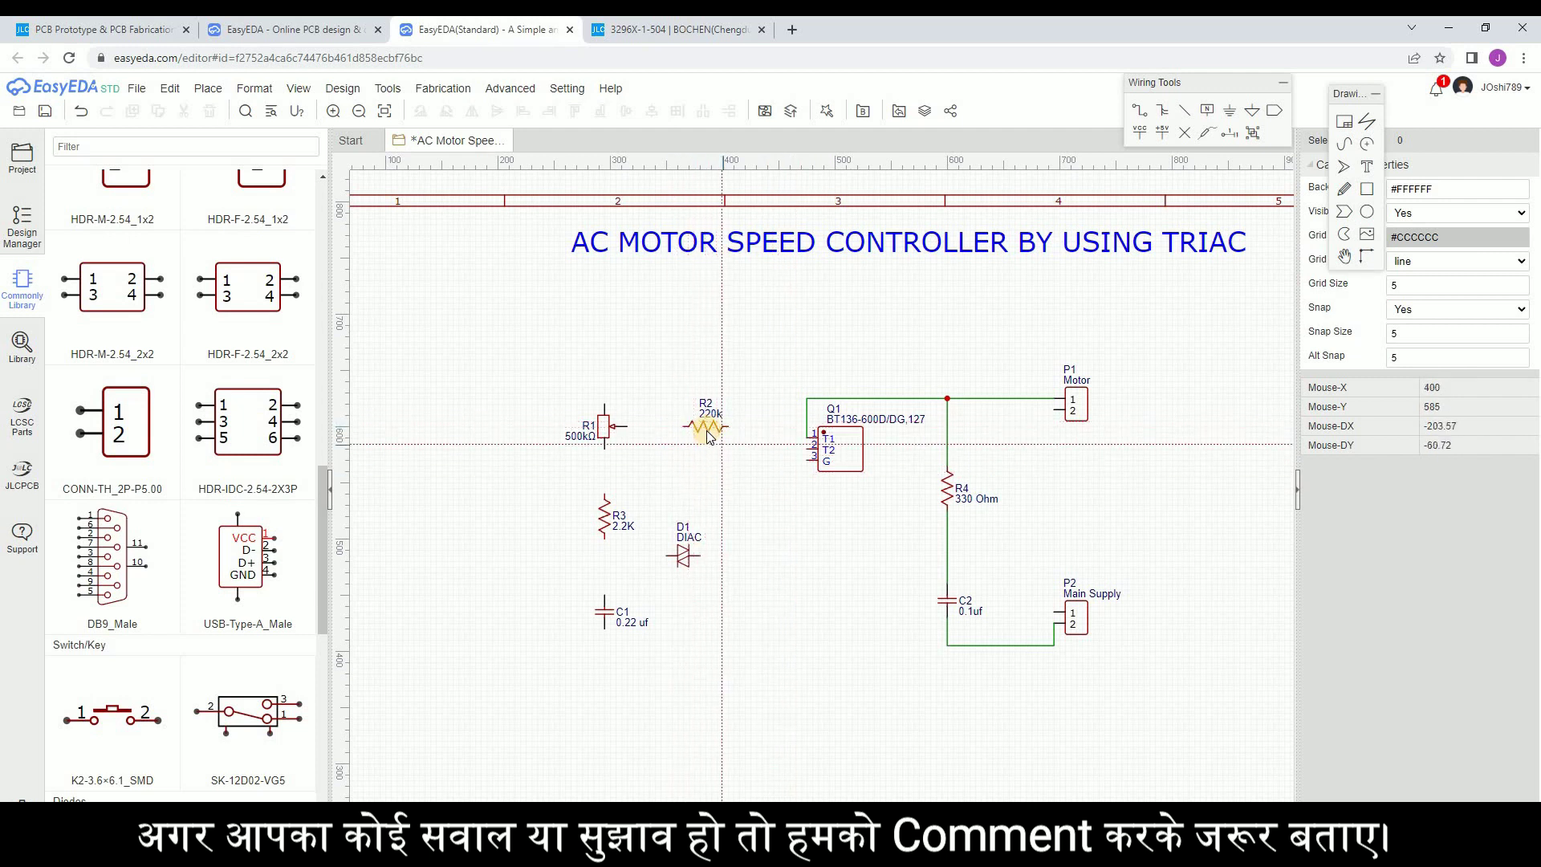
{"action": "right_click", "coordinate": [693, 327]}
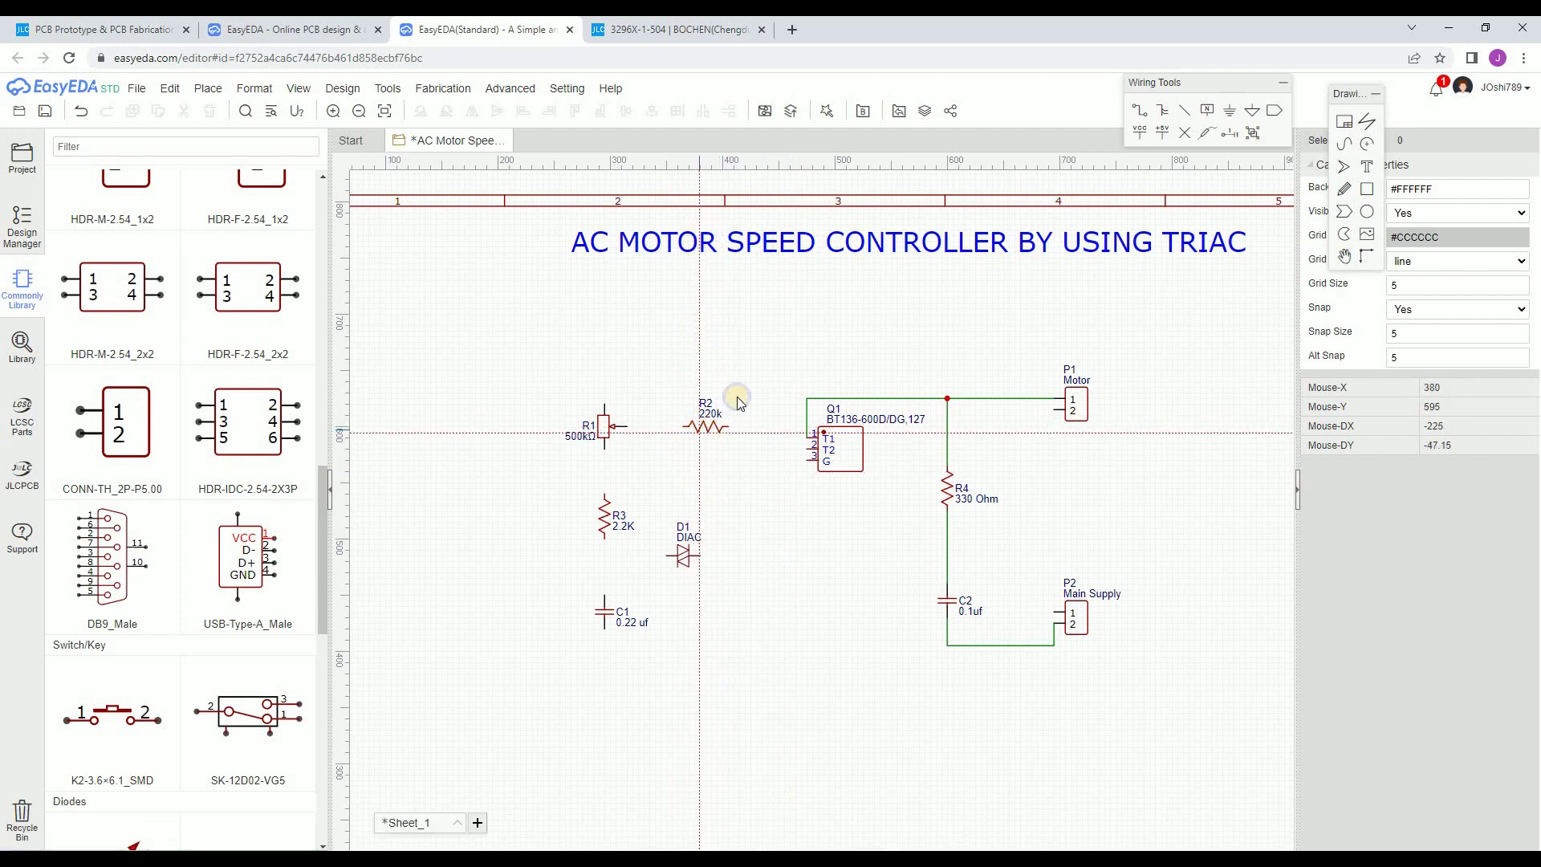
- Rotate resistor R2 to vertical and move it up so it lines up with potentiometer R1
{"action": "left_click", "coordinate": [710, 431]}
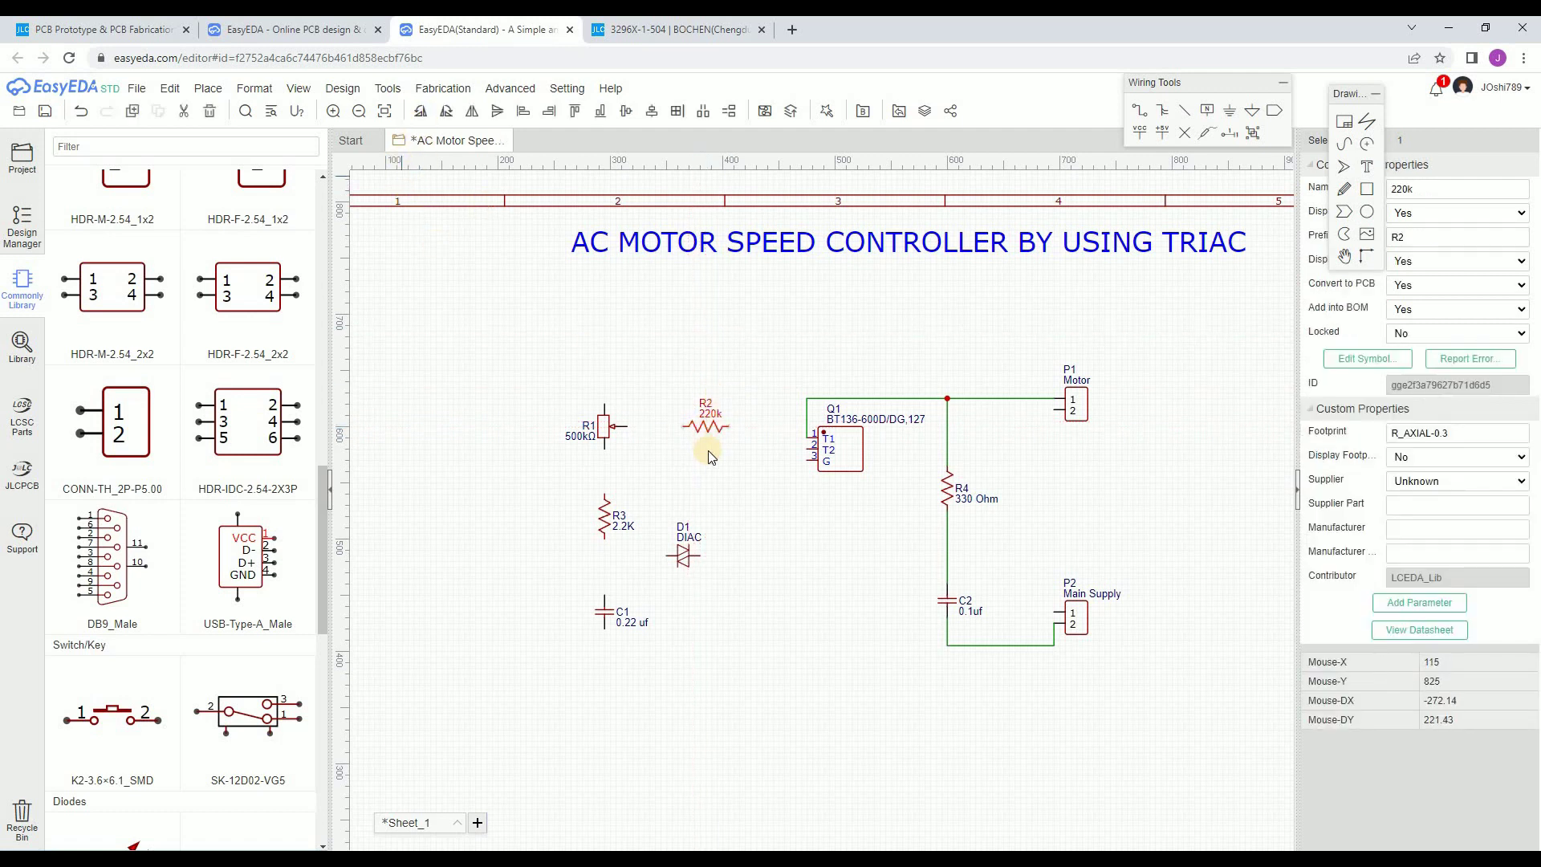
{"action": "key", "text": "space"}
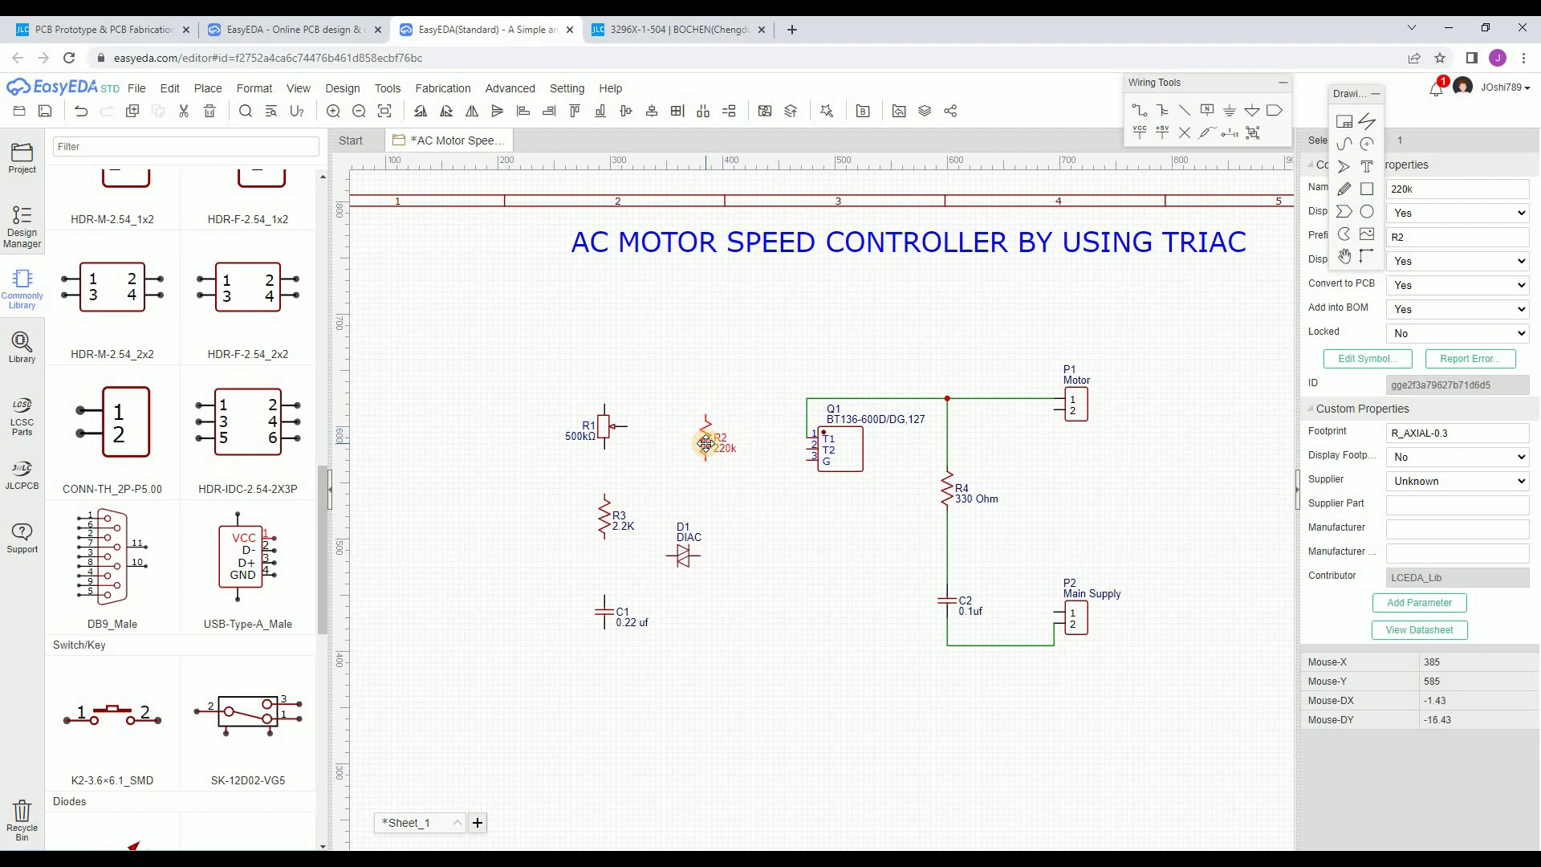
{"action": "left_click_drag", "start_coordinate": [707, 437], "coordinate": [706, 427]}
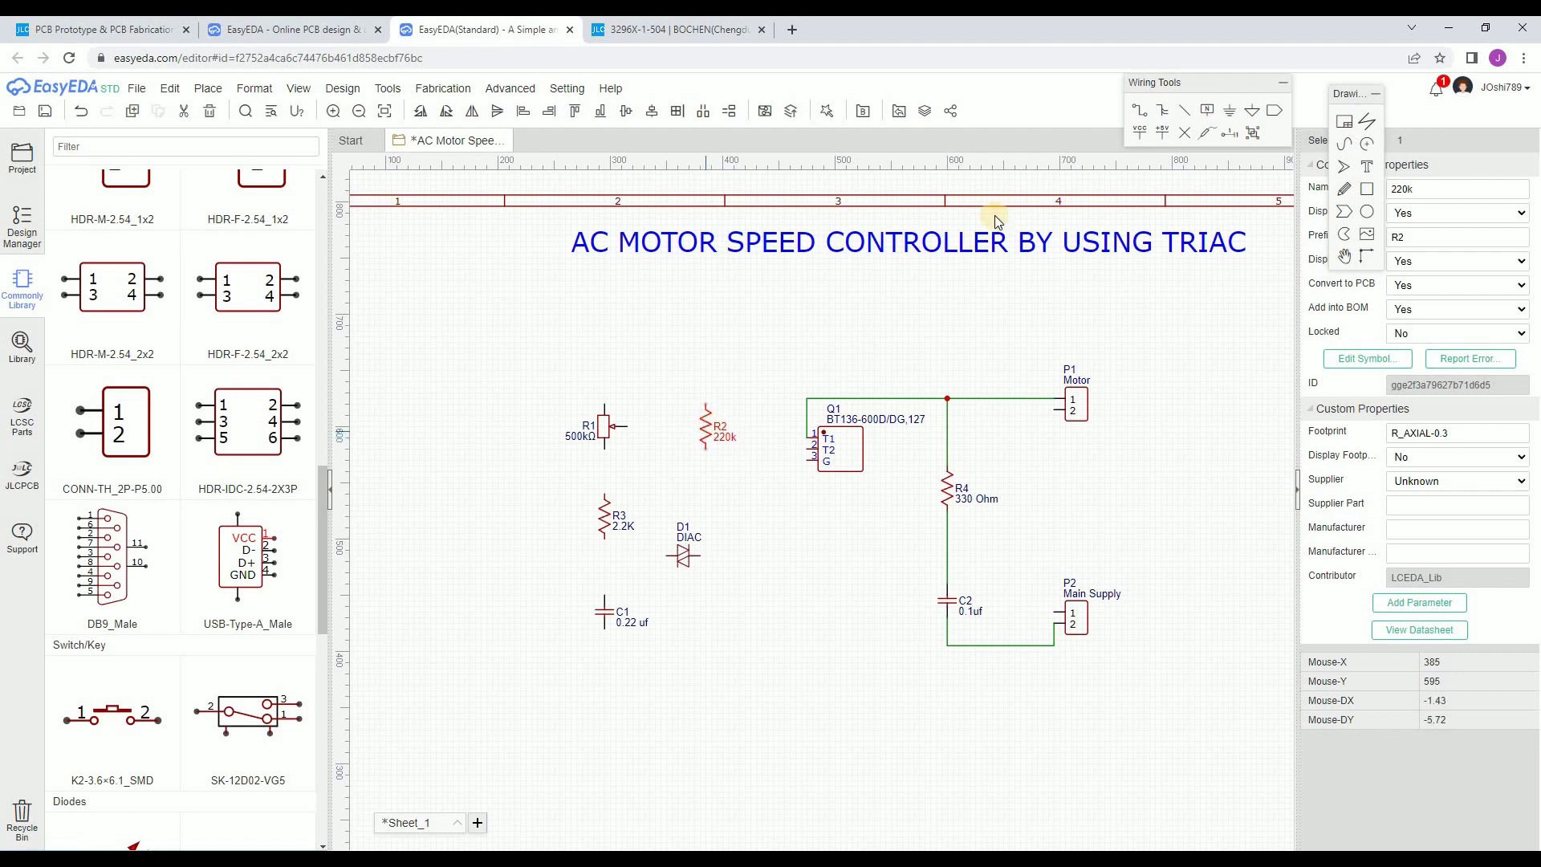
- Wire the upper end of R1 to the T1 wire of Q1 and join the upper end of R2 to it
{"action": "left_click", "coordinate": [605, 404]}
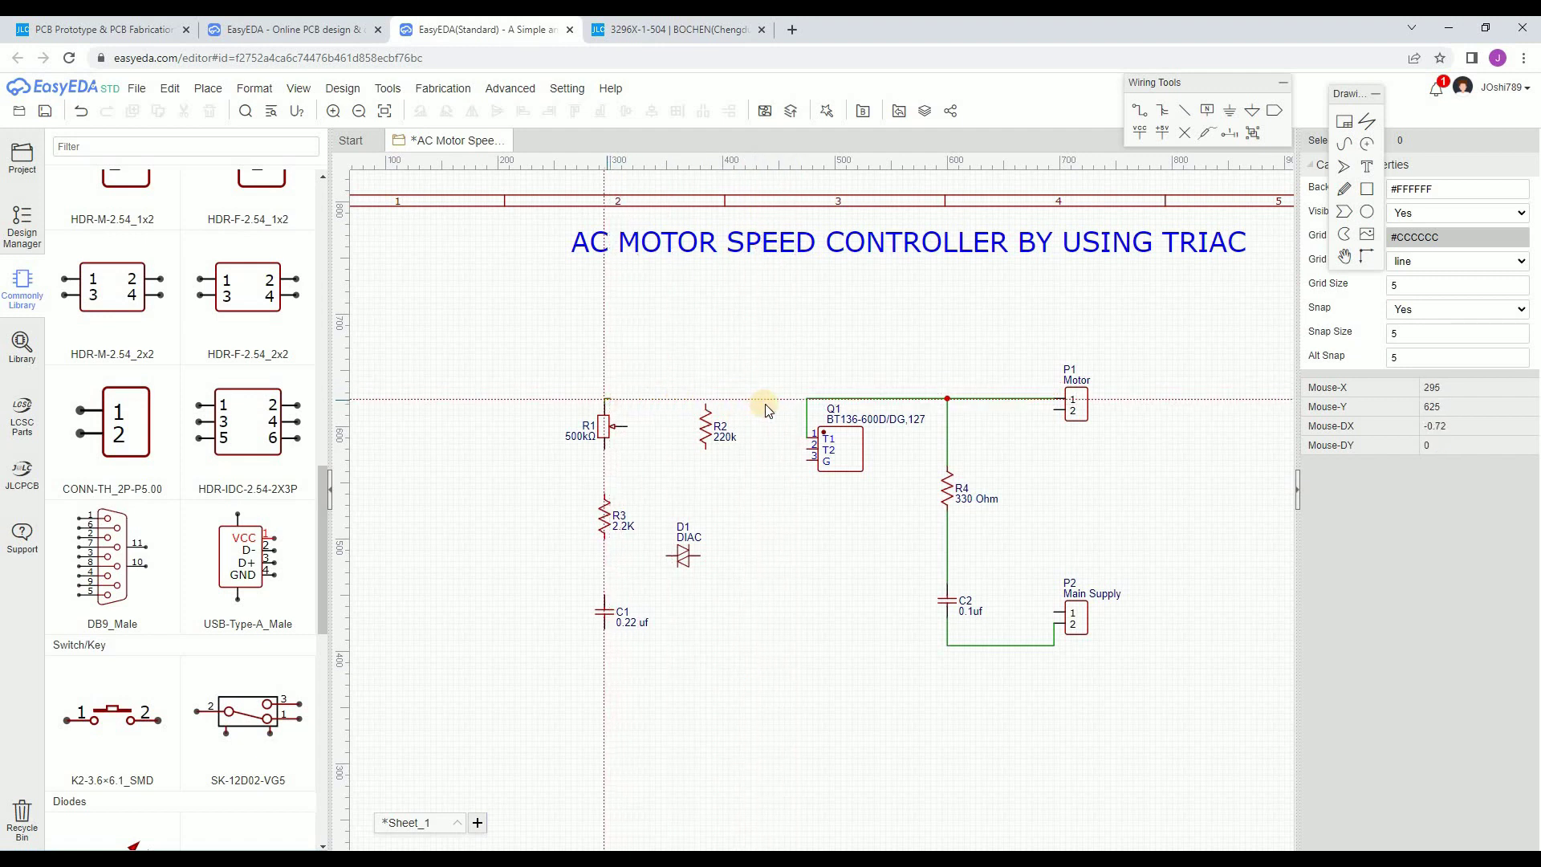
{"action": "left_click", "coordinate": [808, 399]}
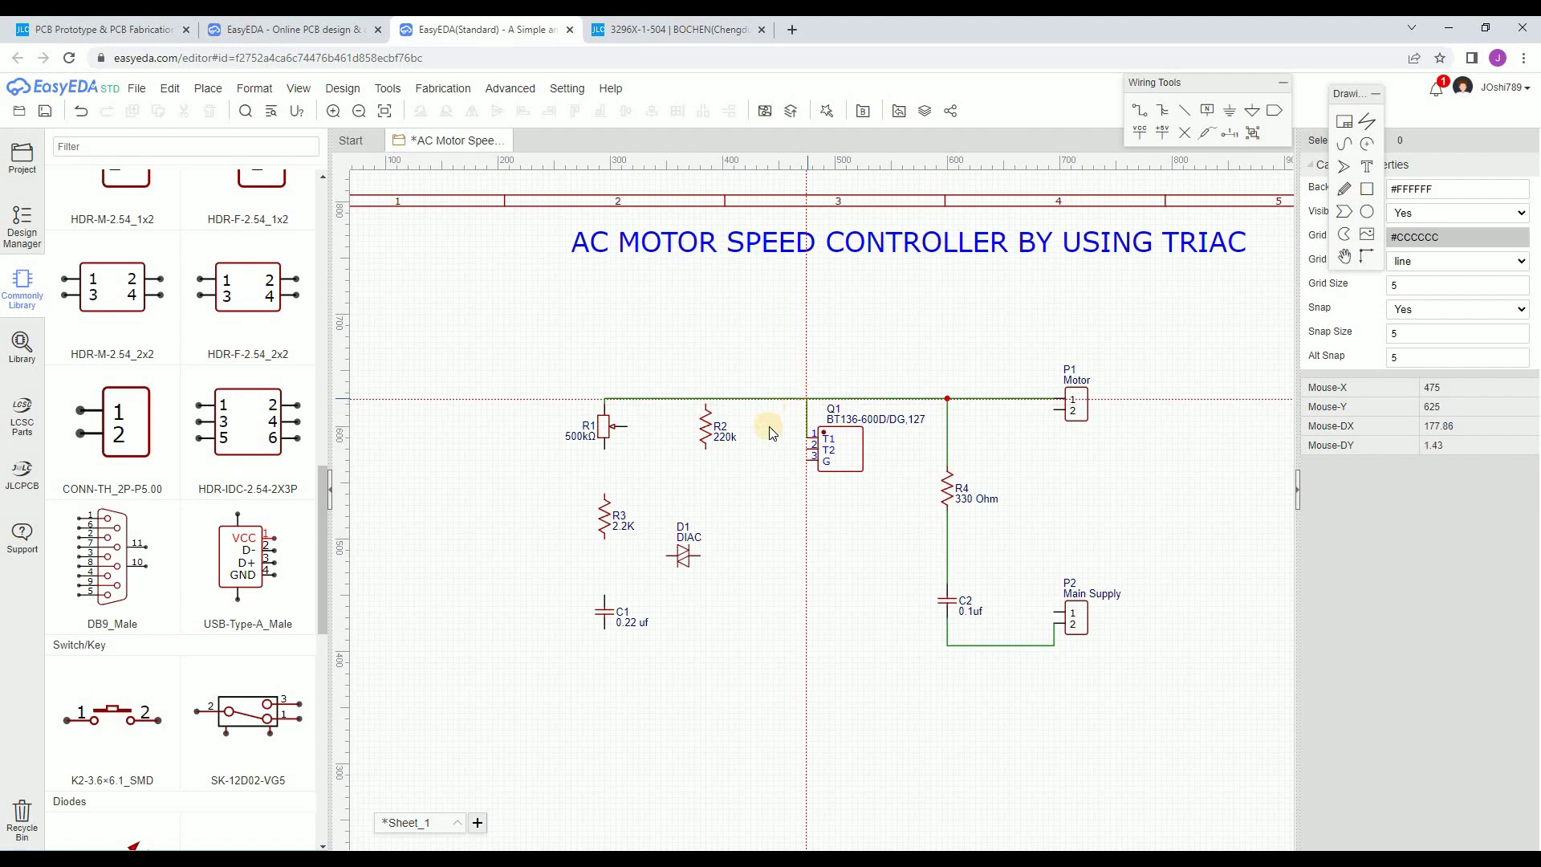
{"action": "left_click", "coordinate": [705, 401]}
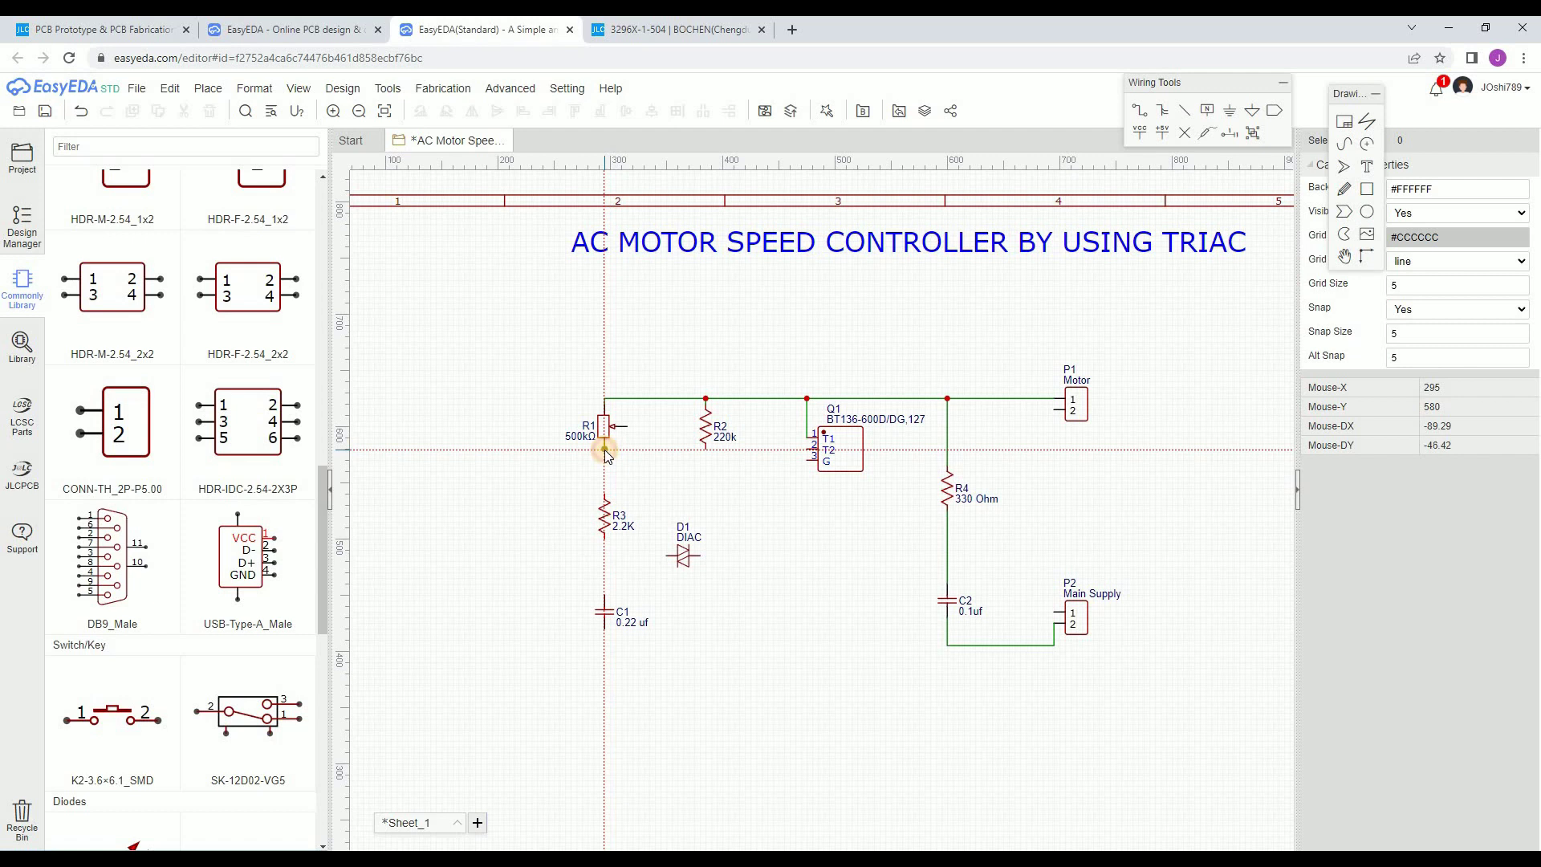
- Wire the lower end of R1 to the upper end of R3, and R1's wiper to the upper horizontal wire
{"action": "left_click", "coordinate": [604, 493]}
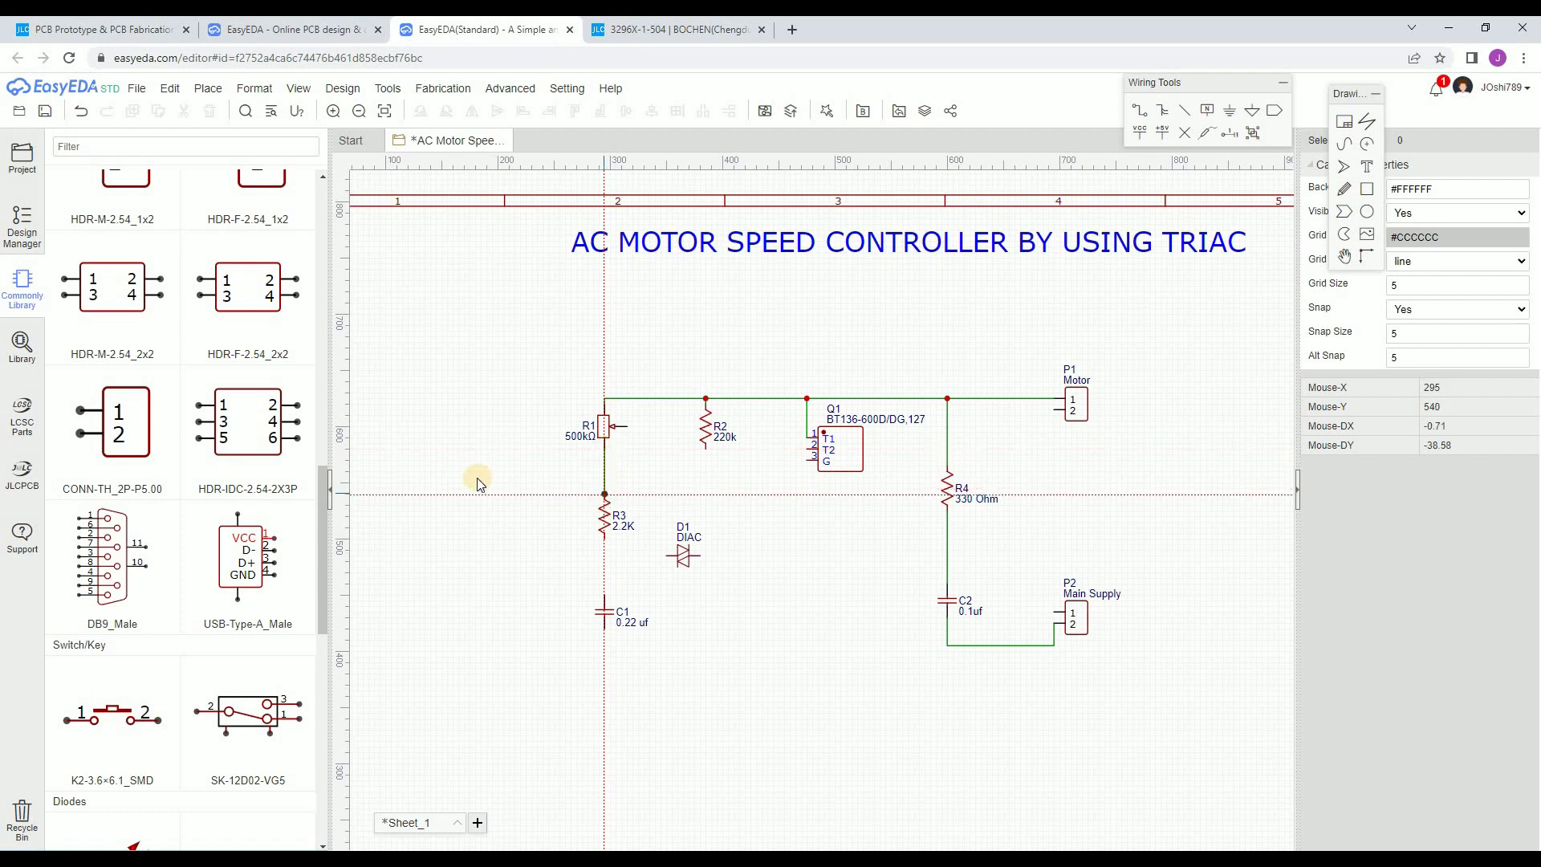
{"action": "left_click", "coordinate": [628, 426]}
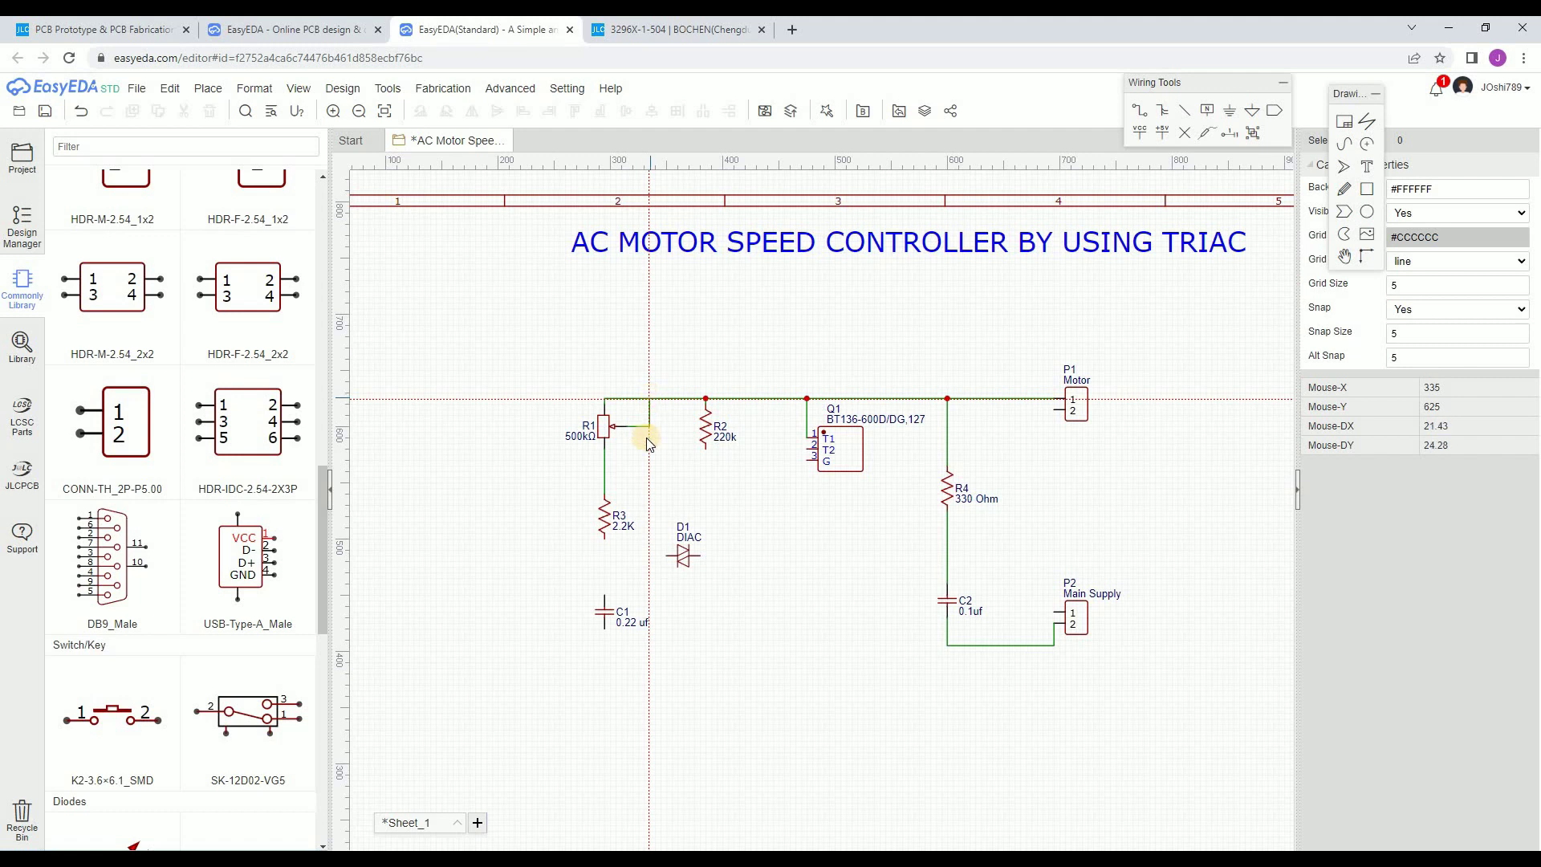
{"action": "left_click", "coordinate": [651, 409]}
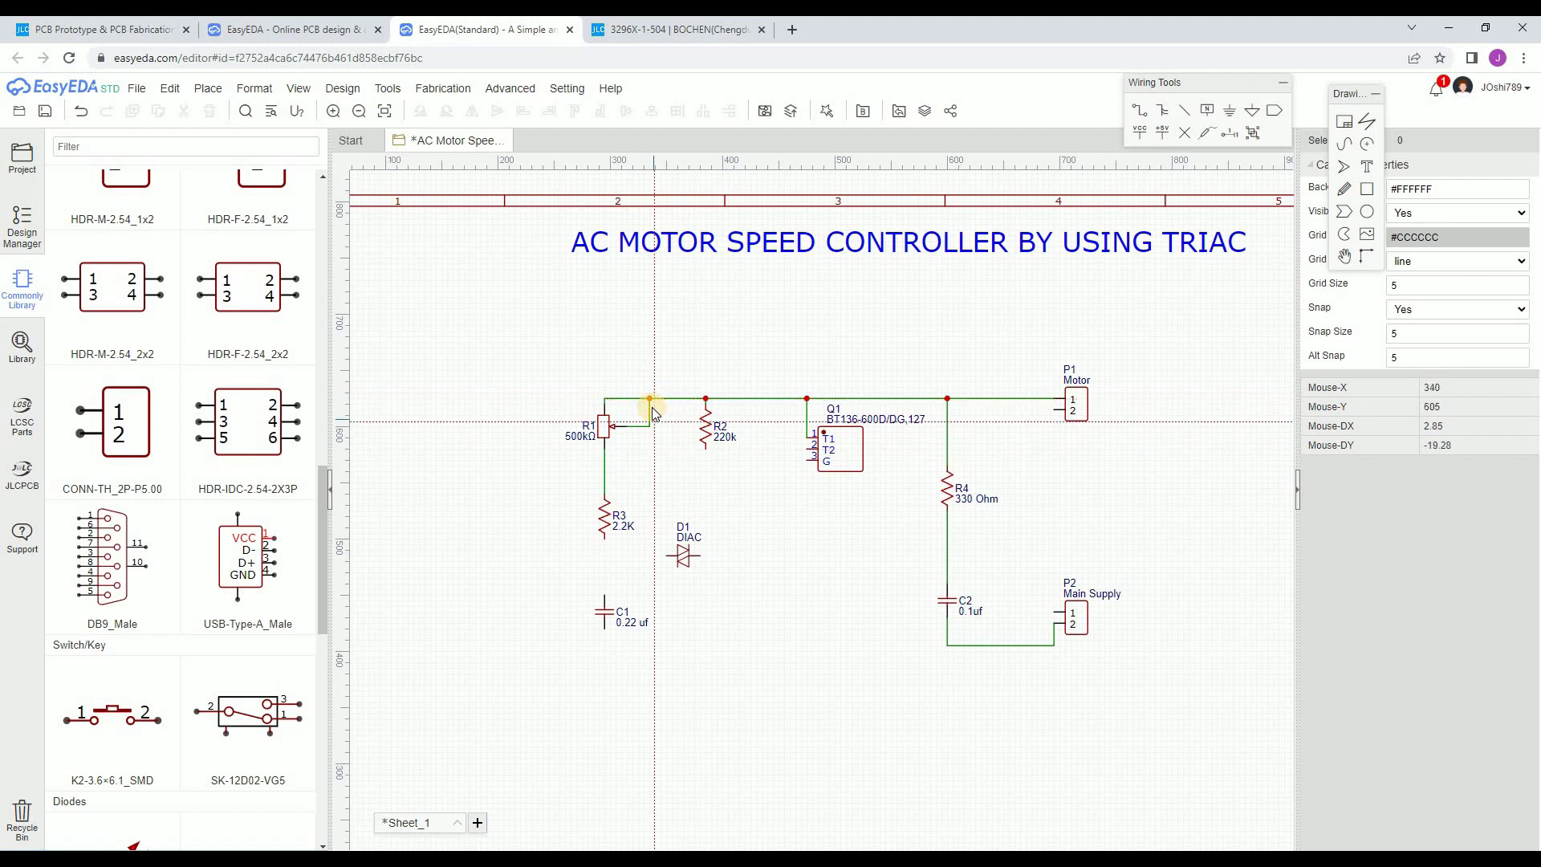
- Wire the lower end of R2 to the wire between R1 and R3, and the lower end of R3 to capacitor C1
{"action": "left_click", "coordinate": [706, 449]}
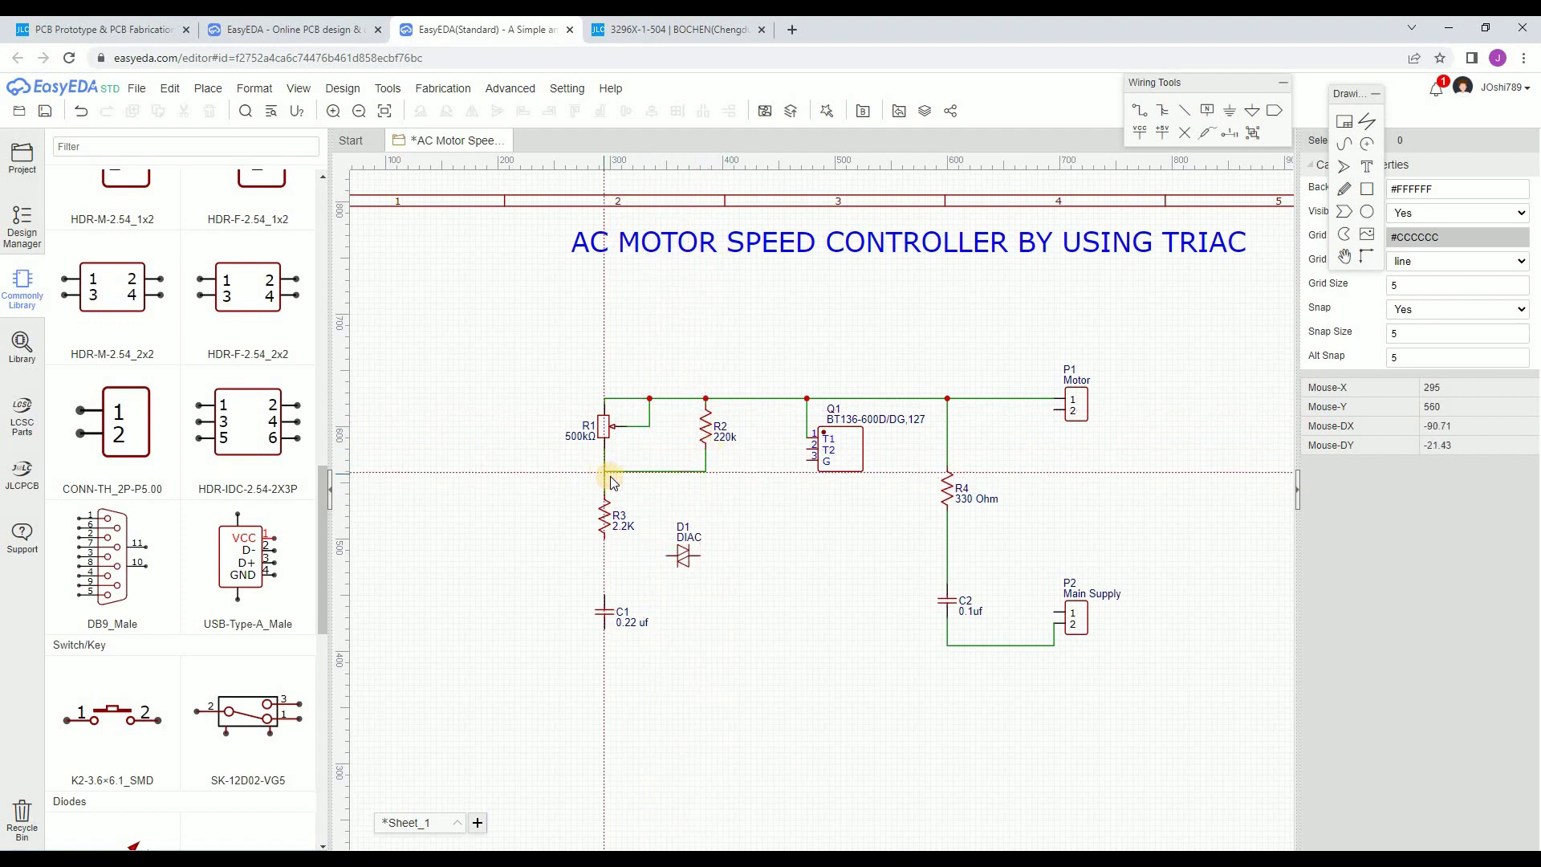
{"action": "left_click", "coordinate": [605, 473]}
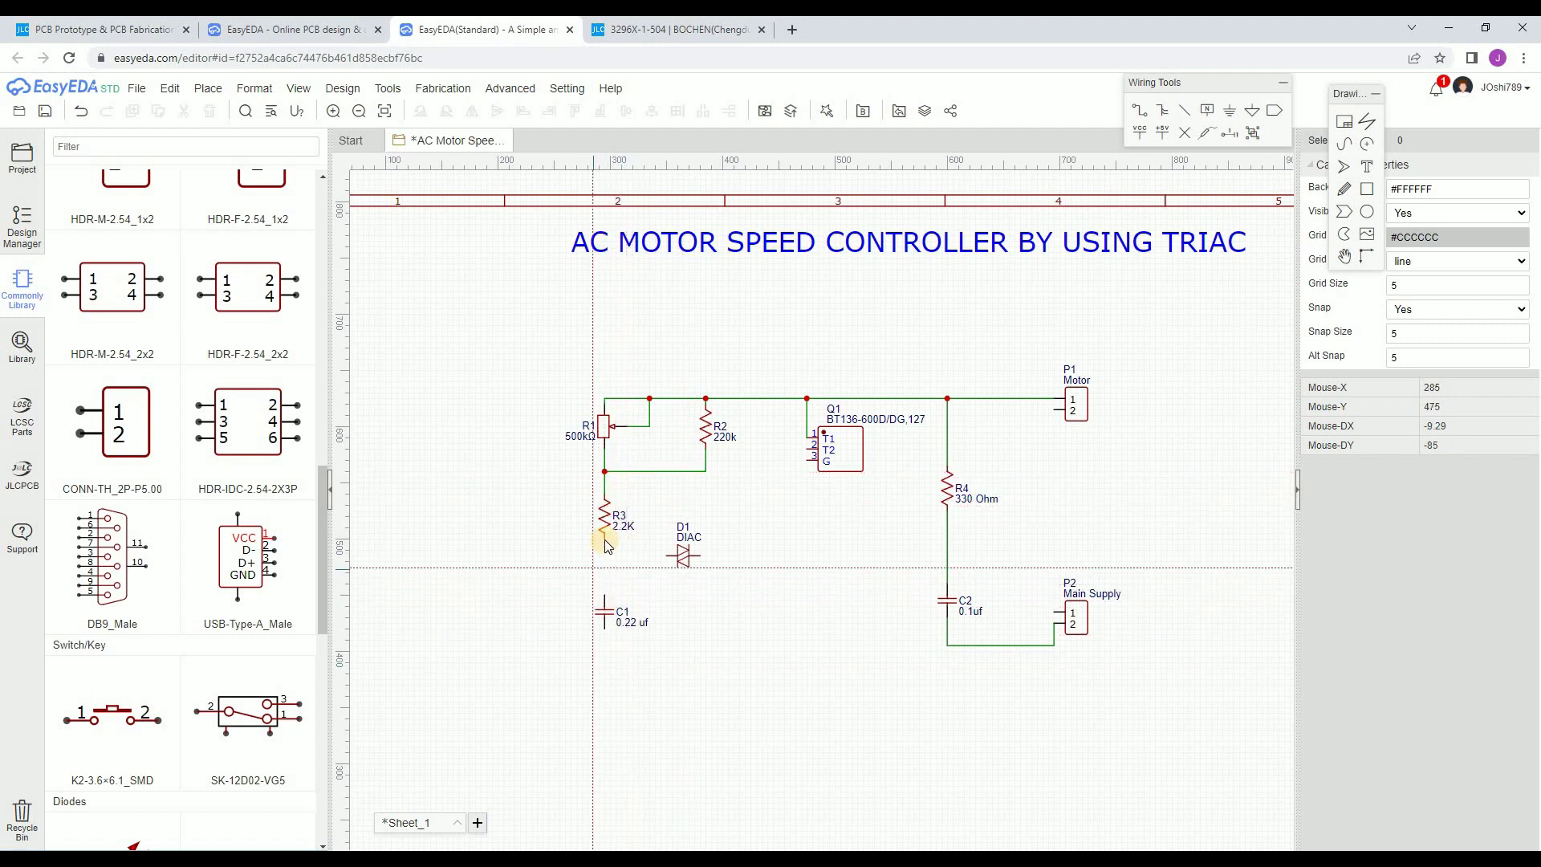
{"action": "left_click", "coordinate": [610, 604]}
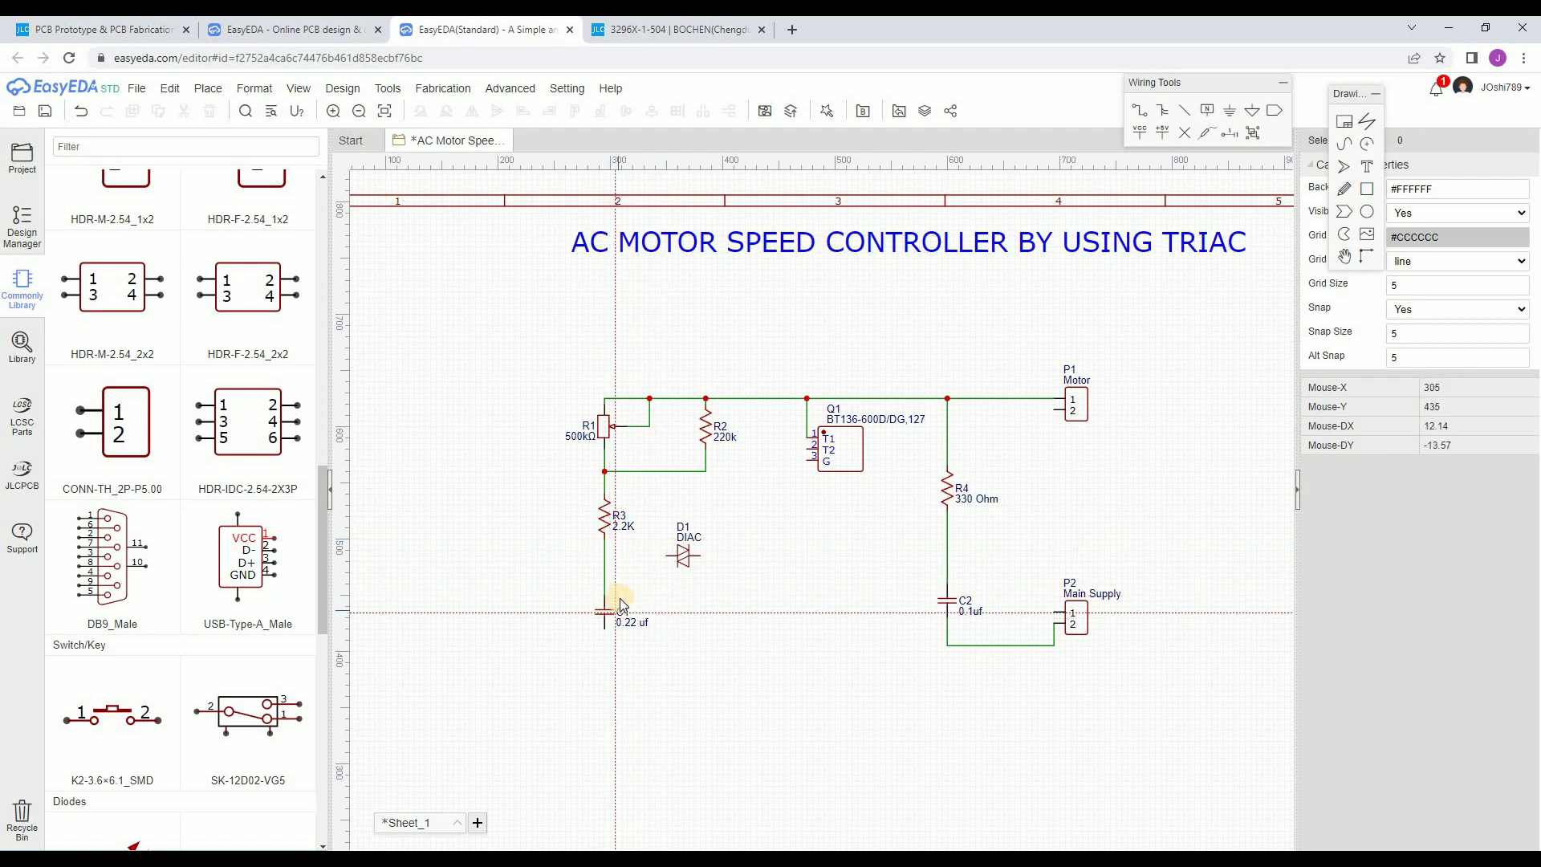
- Wire DIAC D1 between the R3–C1 wire and the gate pin (G) of TRIAC Q1
{"action": "left_click", "coordinate": [666, 555]}
{"action": "left_click", "coordinate": [604, 555]}
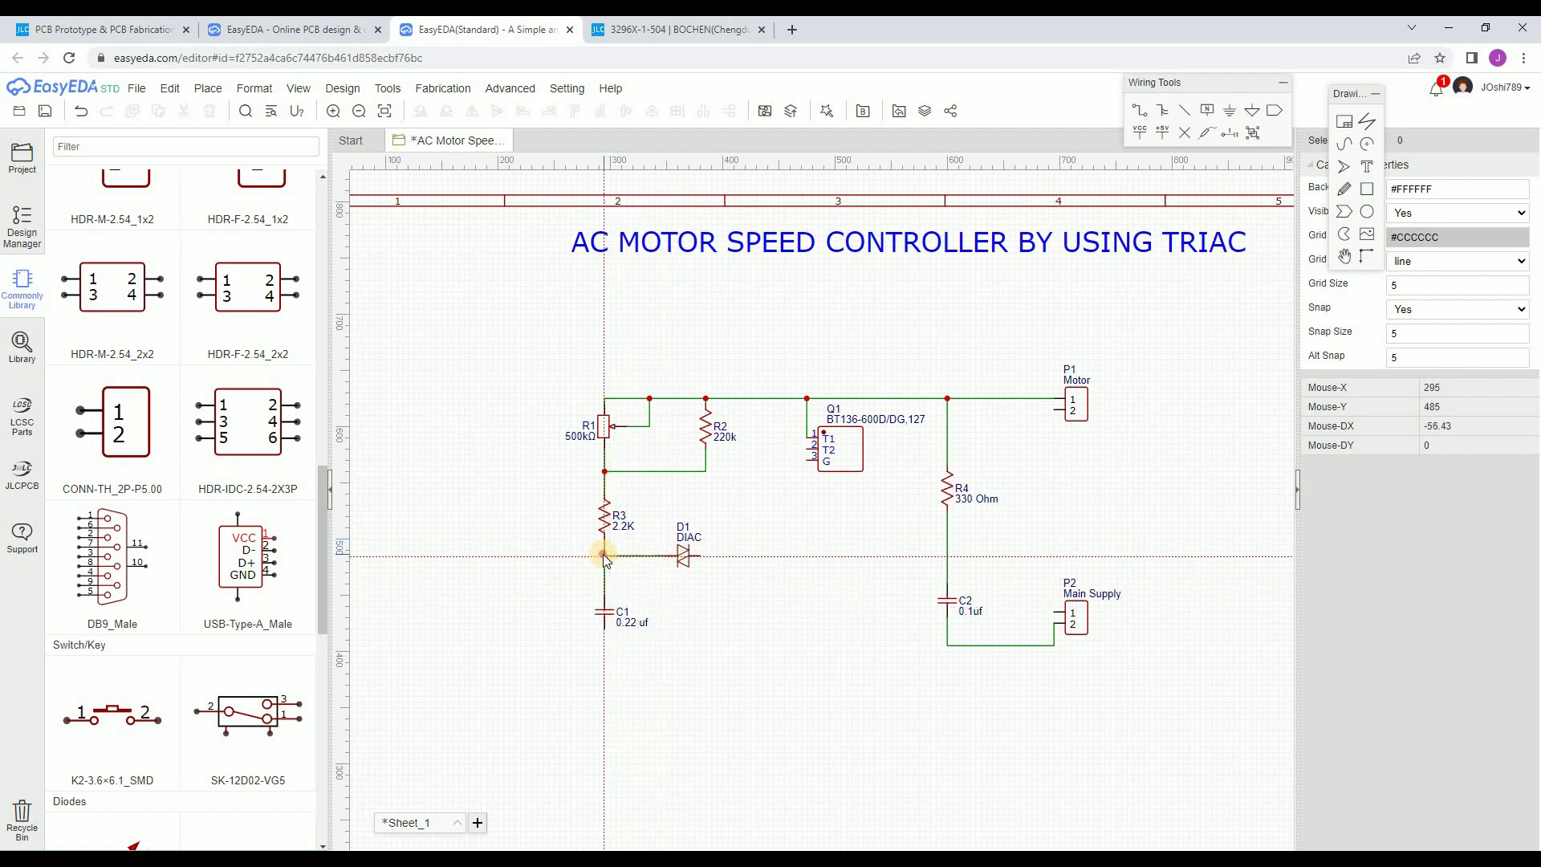
{"action": "left_click", "coordinate": [701, 556]}
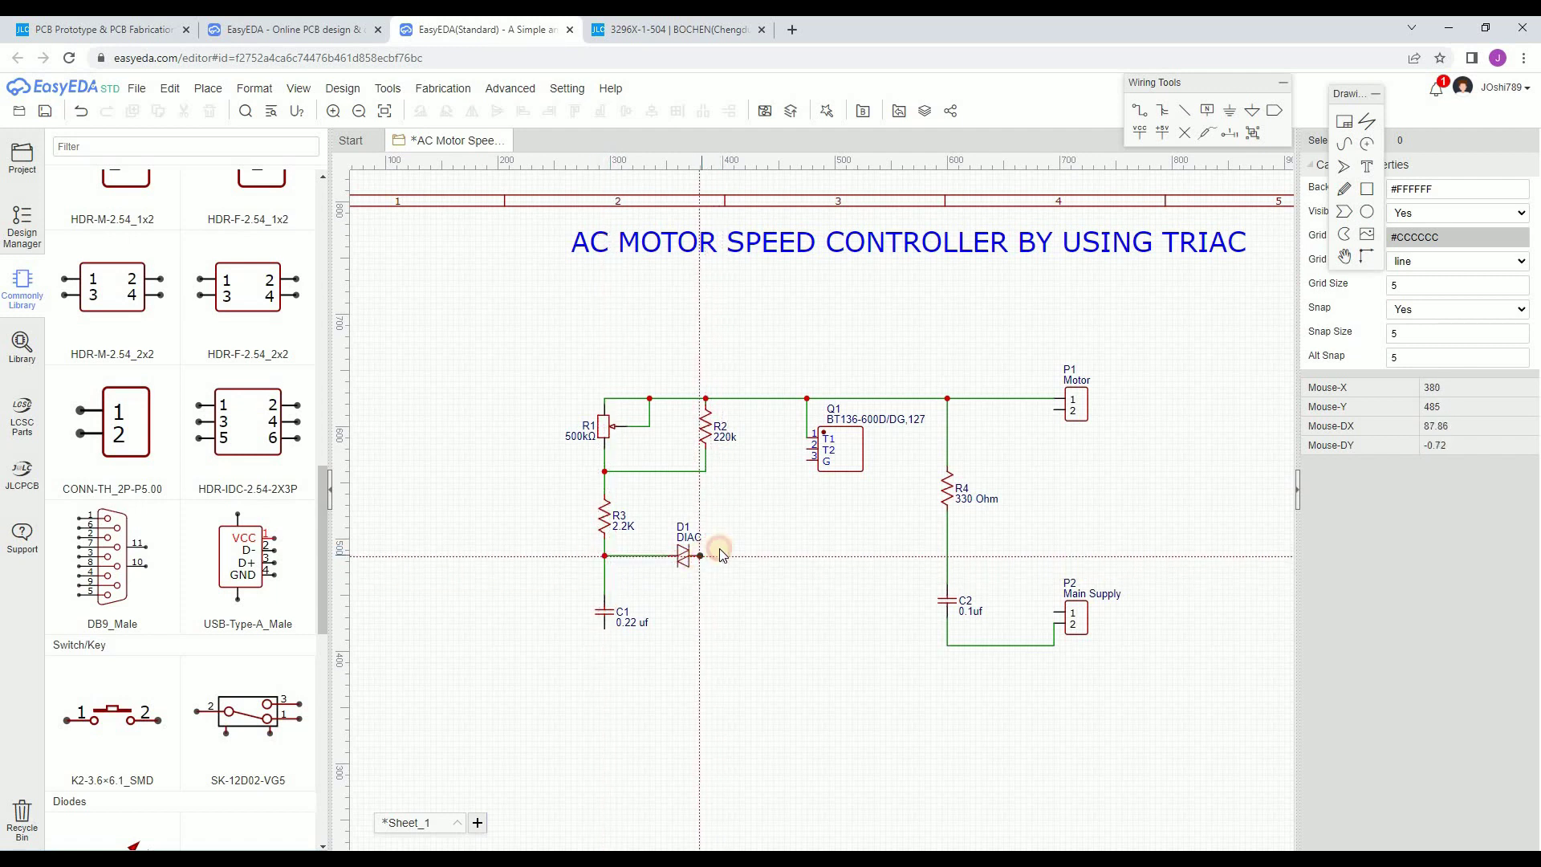
{"action": "left_click", "coordinate": [807, 462]}
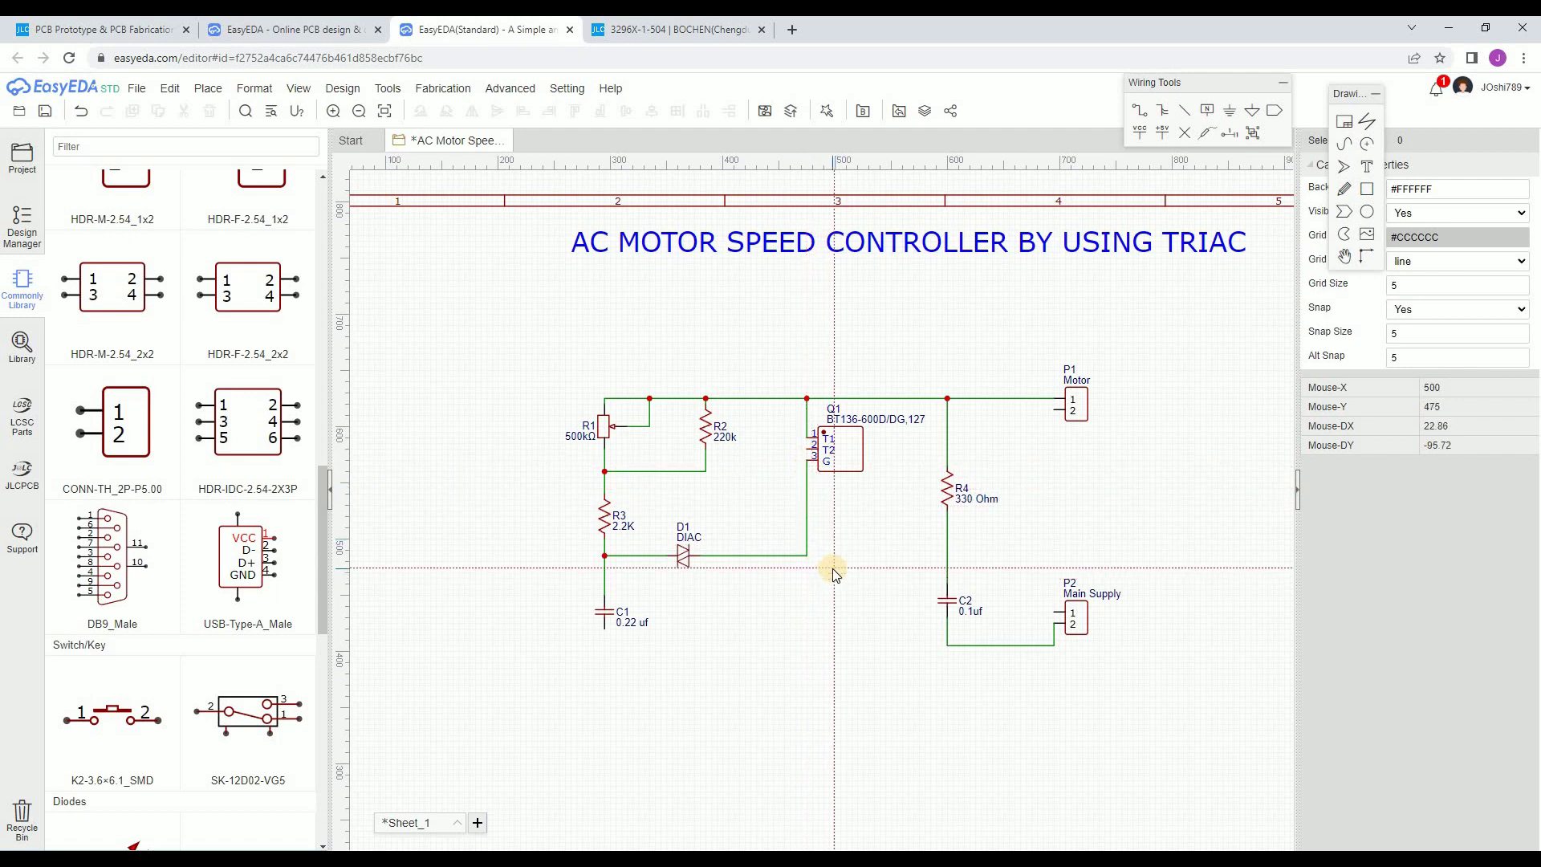
- Wire the T2 pin of Q1 to the lower horizontal wire below C2, and the lower end of C1 to that same wire
{"action": "left_click", "coordinate": [806, 448]}
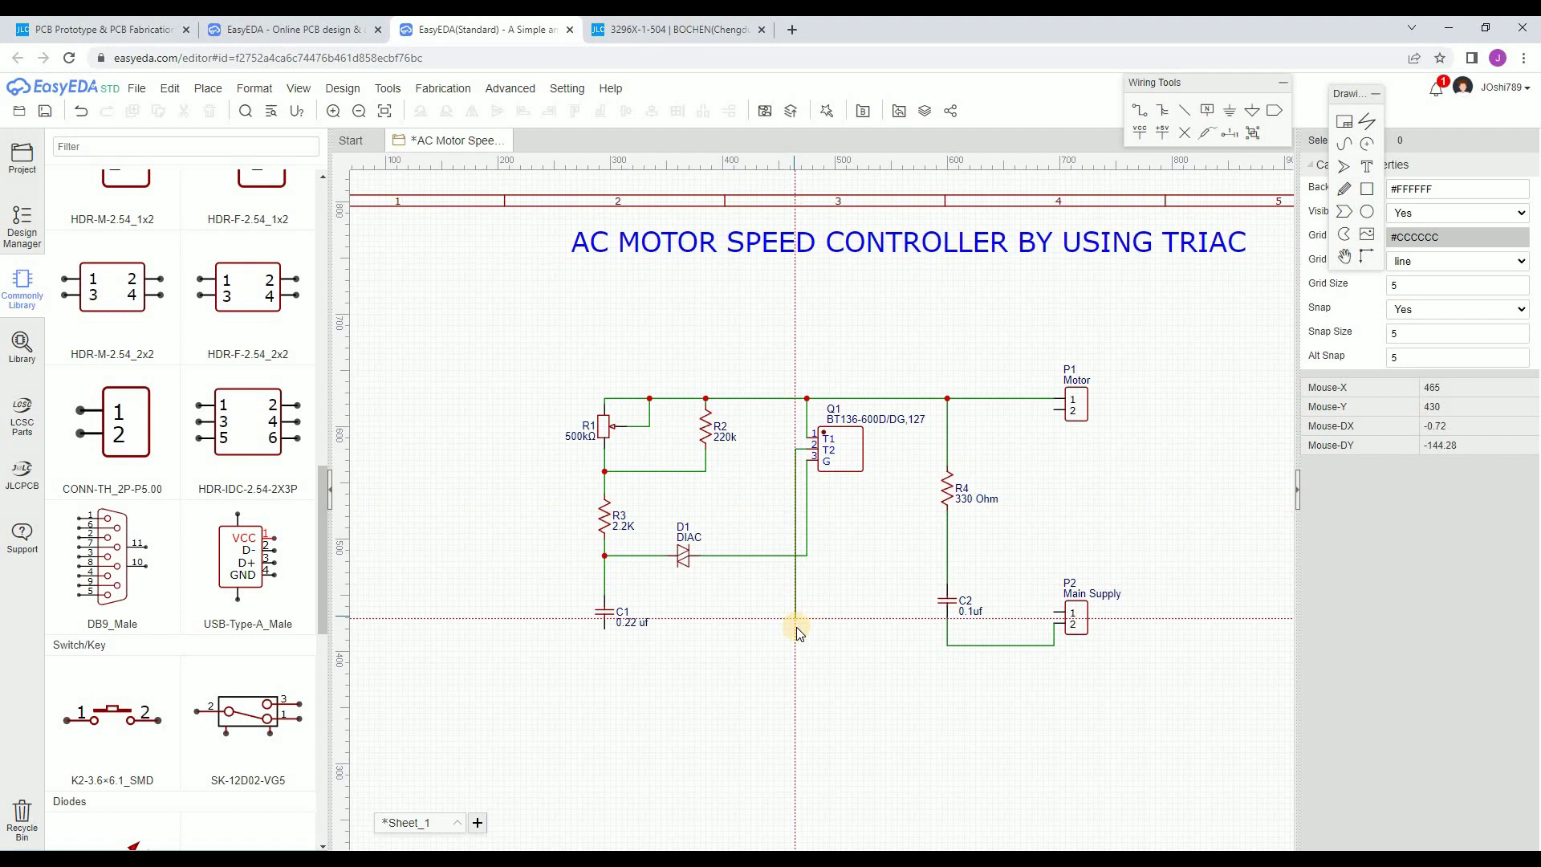
{"action": "left_click", "coordinate": [947, 645]}
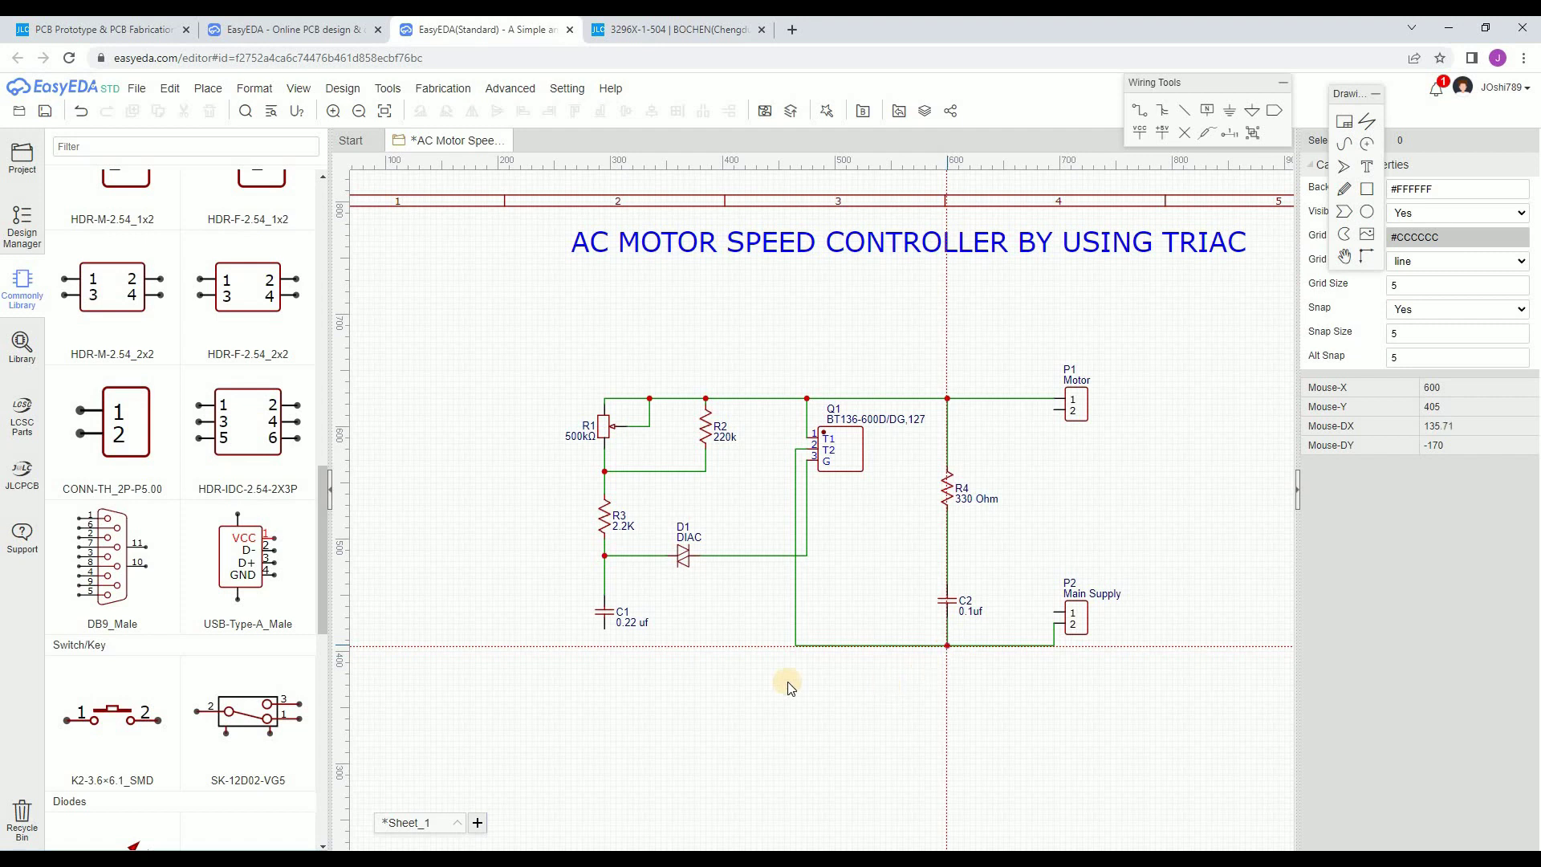
{"action": "left_click", "coordinate": [604, 630]}
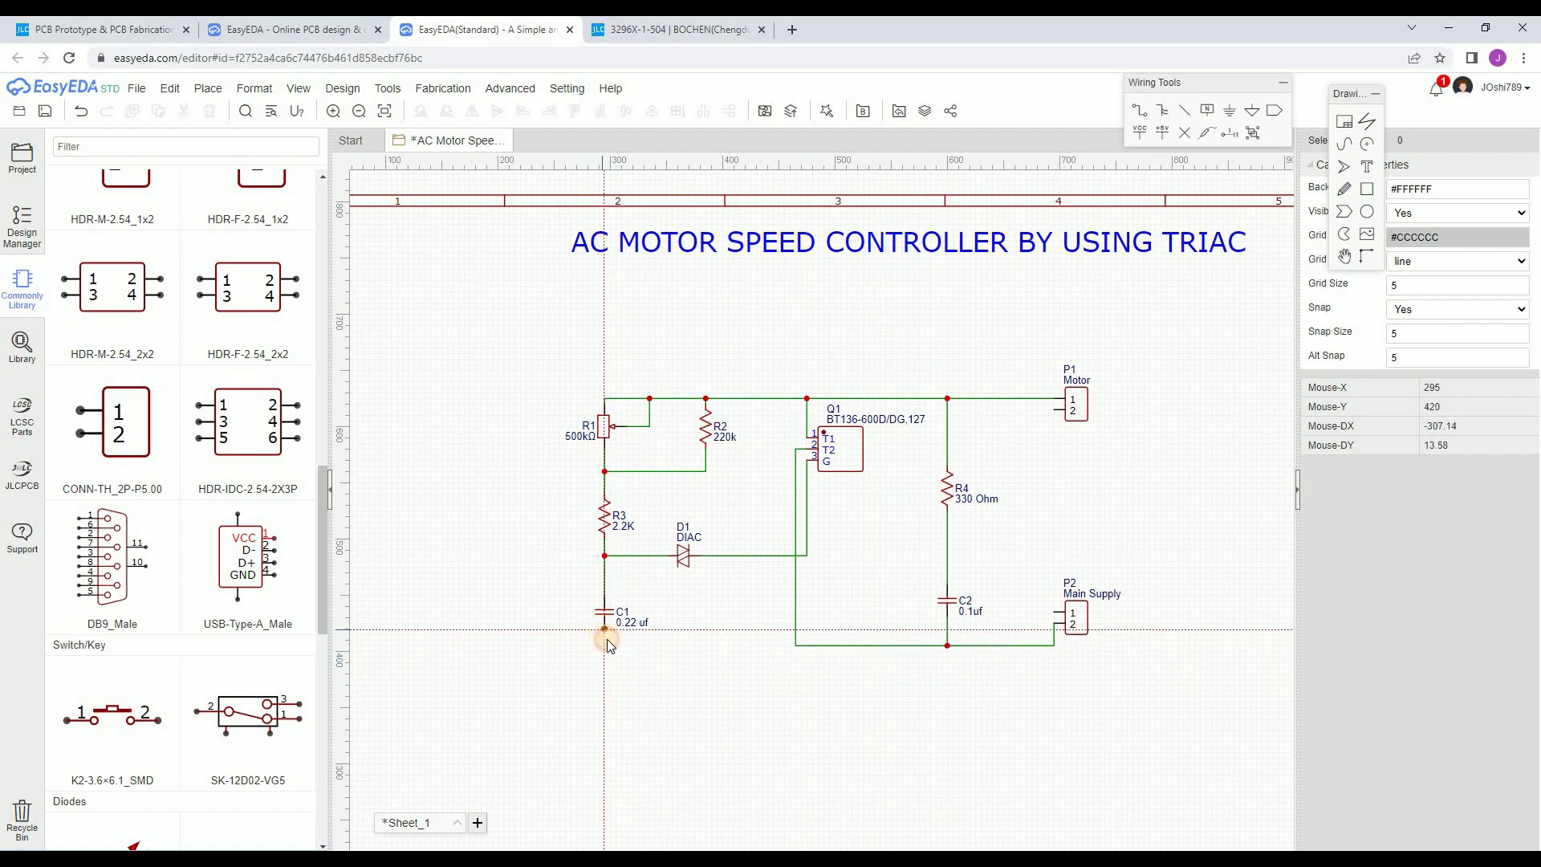
{"action": "left_click", "coordinate": [795, 648]}
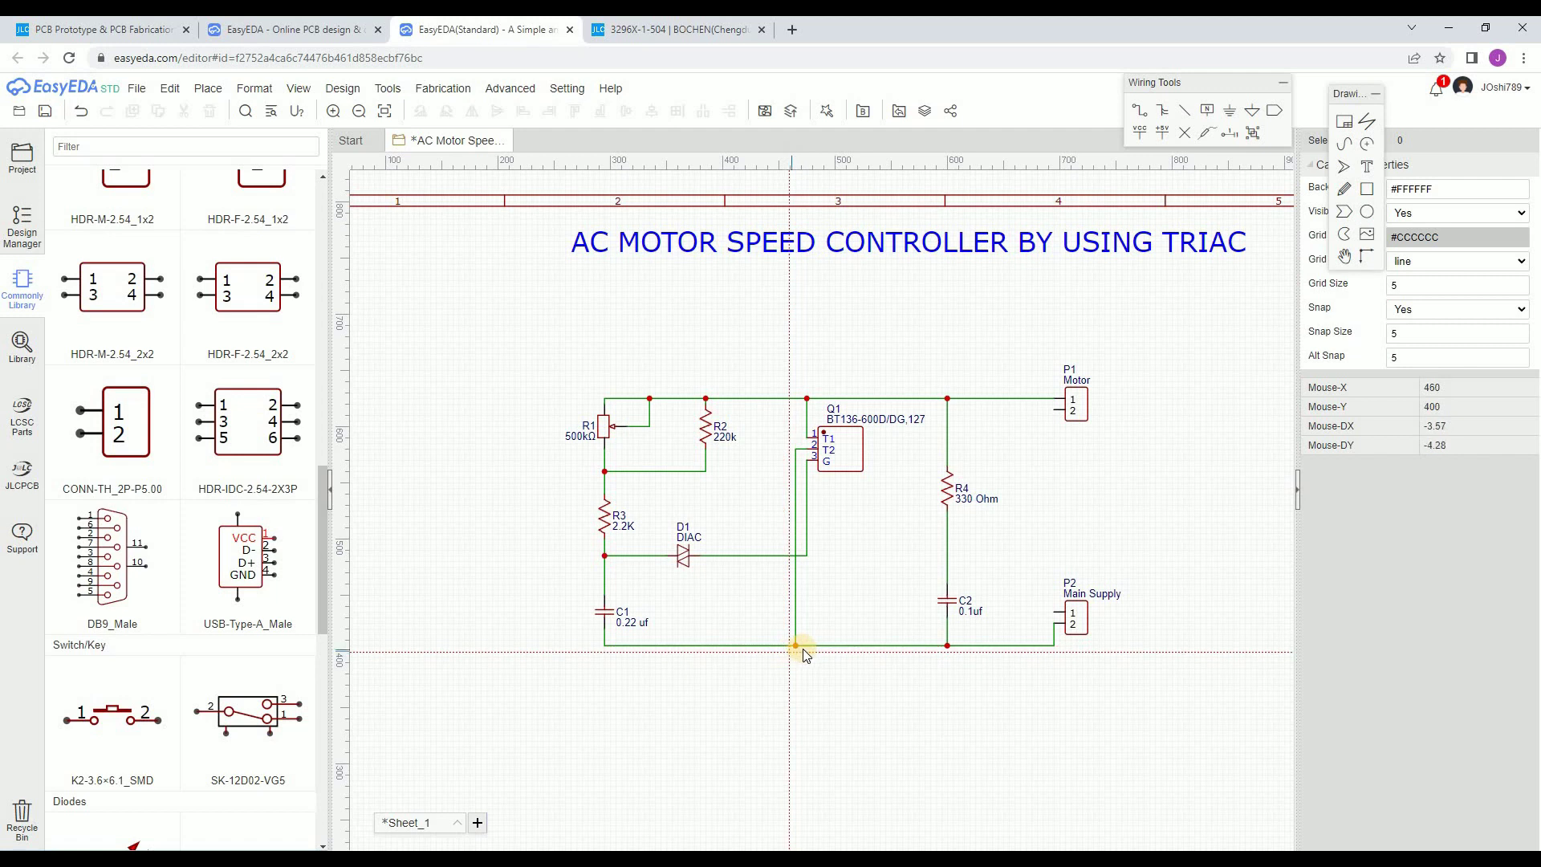
- Wire pin 2 of the Motor connector P1 to pin 1 of the Main Supply connector P2 and end wiring
{"action": "left_click", "coordinate": [1058, 413]}
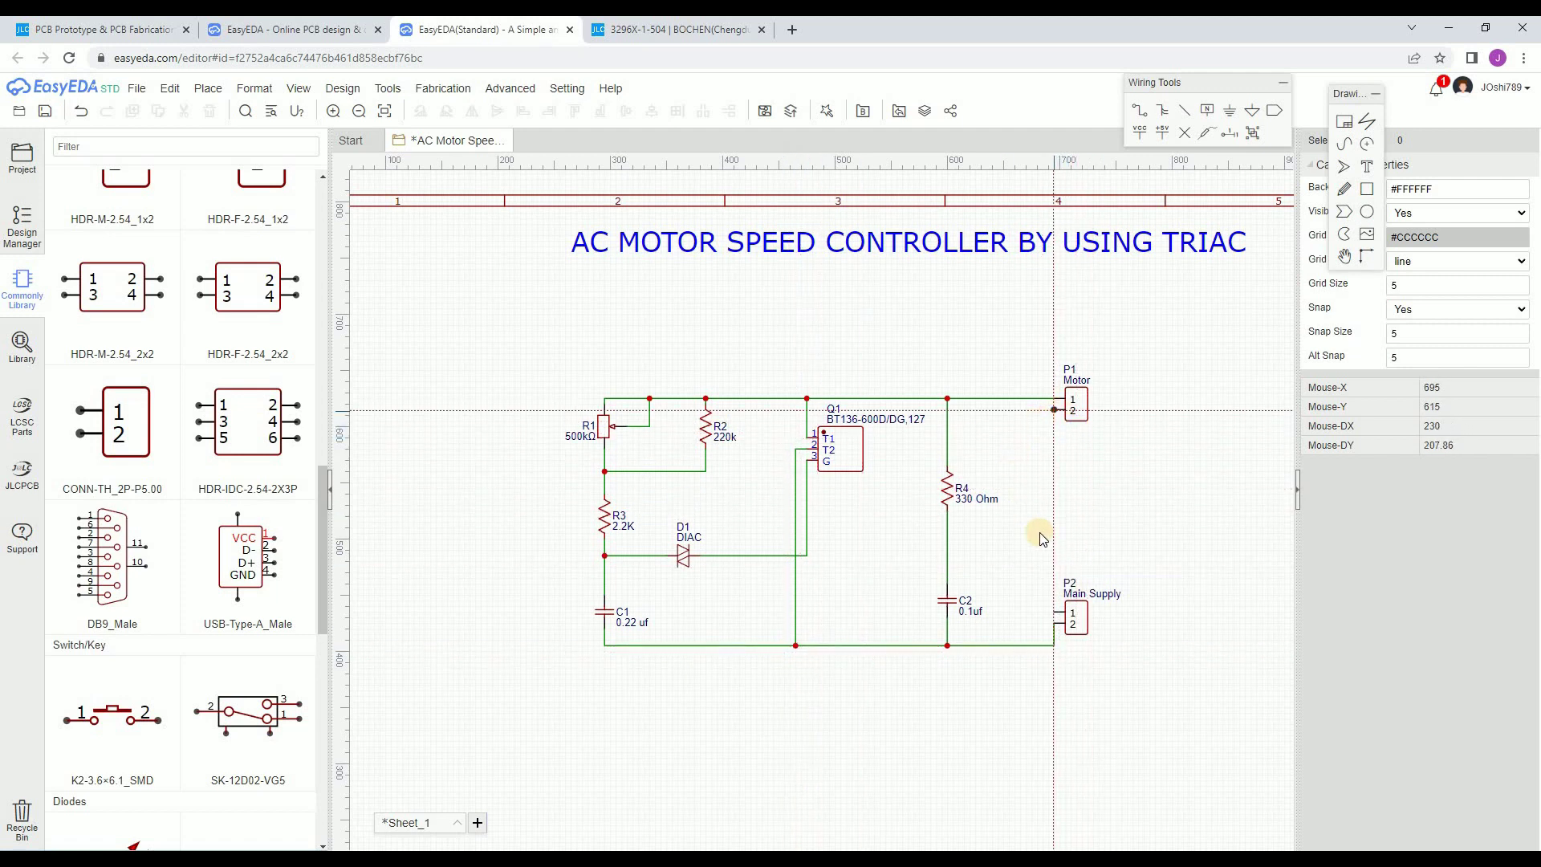
{"action": "left_click", "coordinate": [1056, 613]}
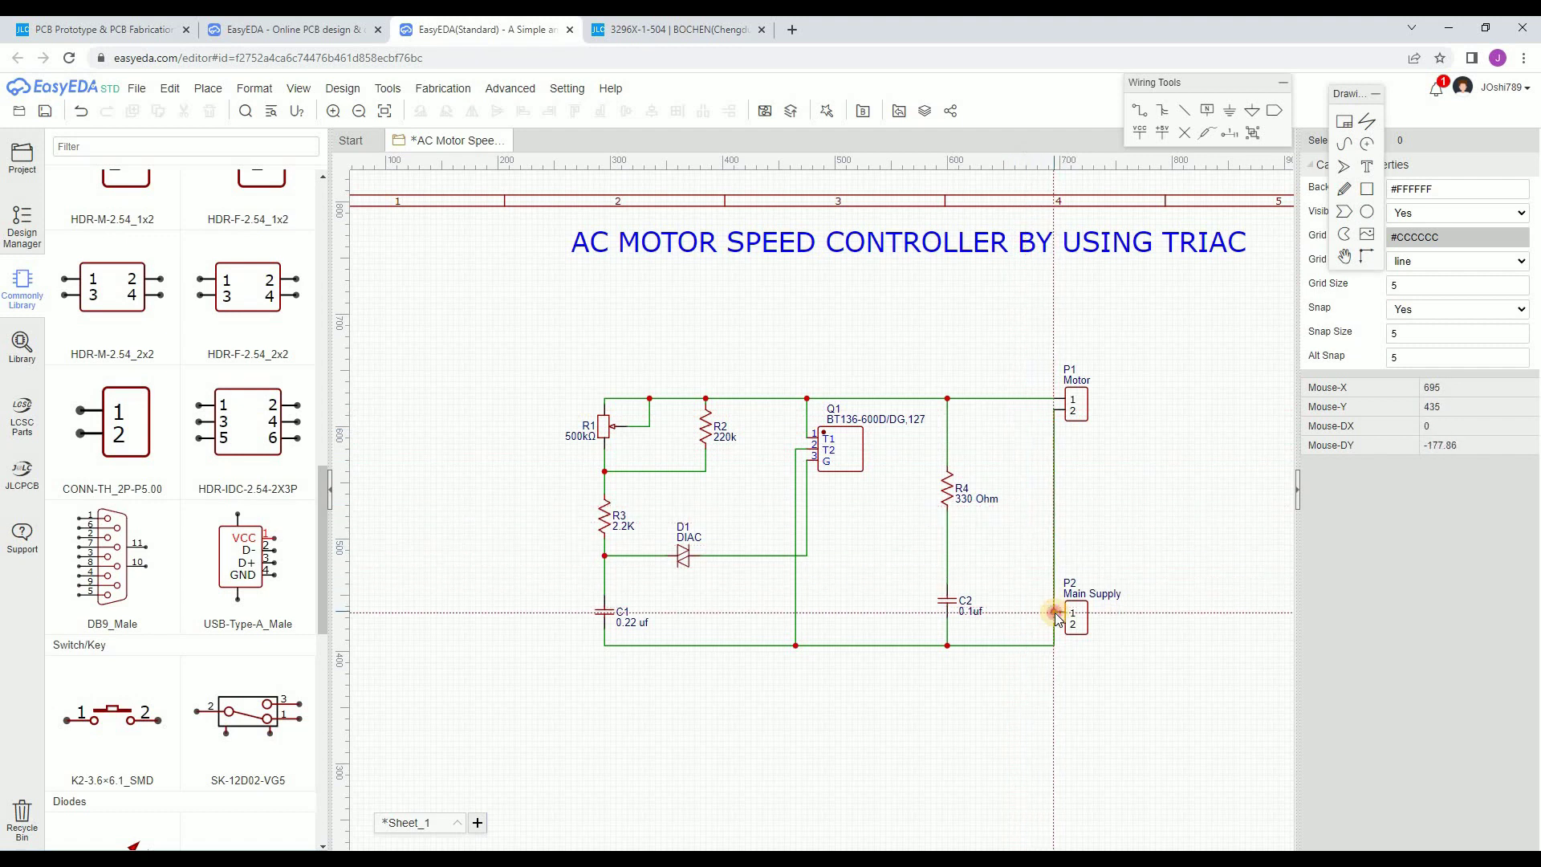
{"action": "right_click", "coordinate": [1228, 573]}
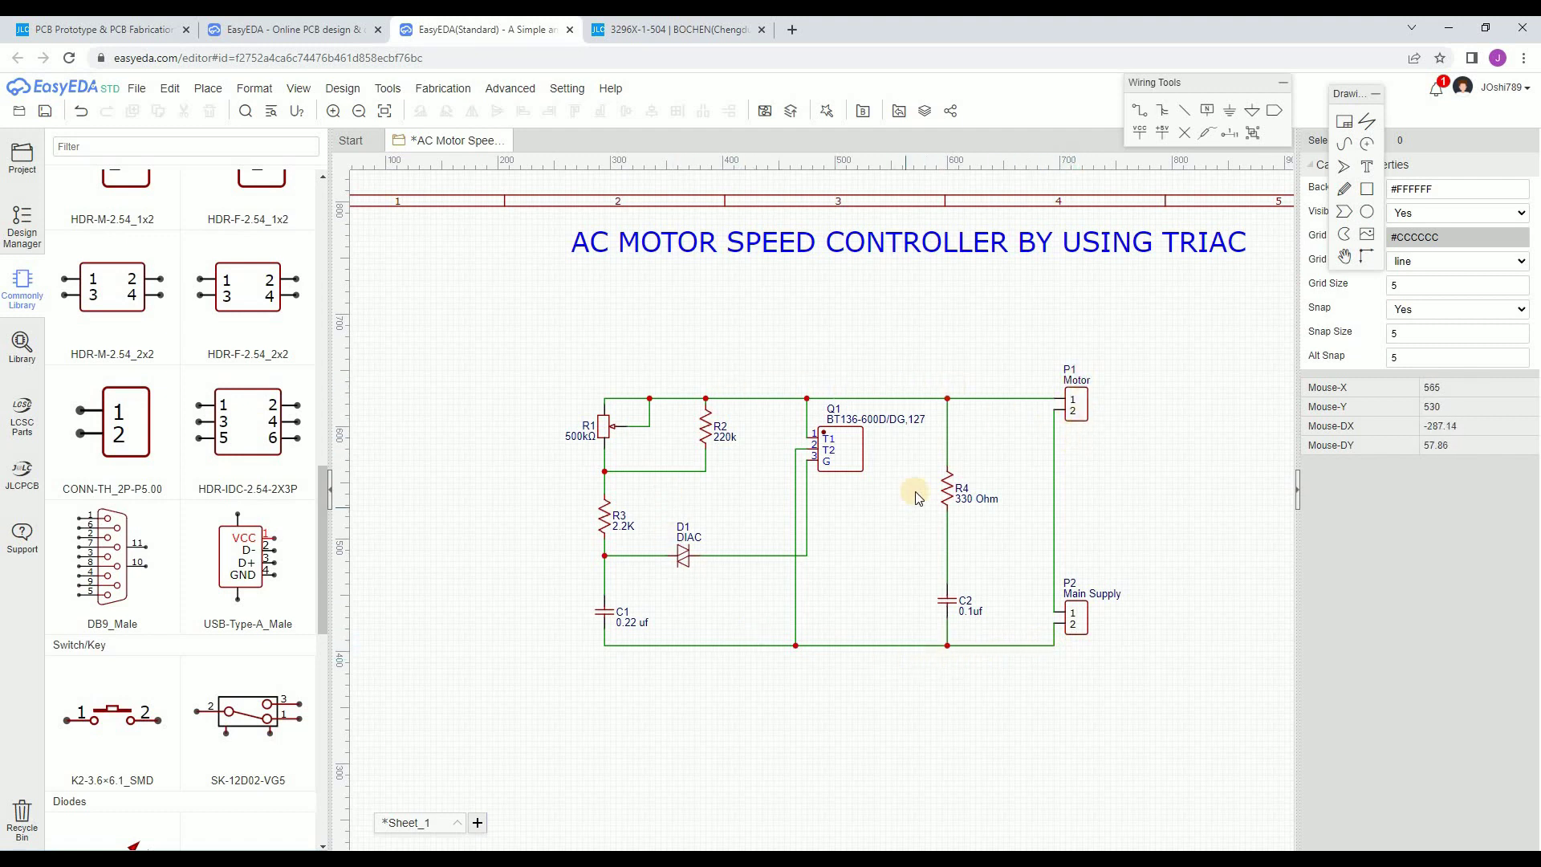
- Review the completed motor controller circuit on the sheet and save the schematic
{"action": "scroll", "coordinate": [812, 535], "scroll_direction": "down", "scroll_amount": 5}
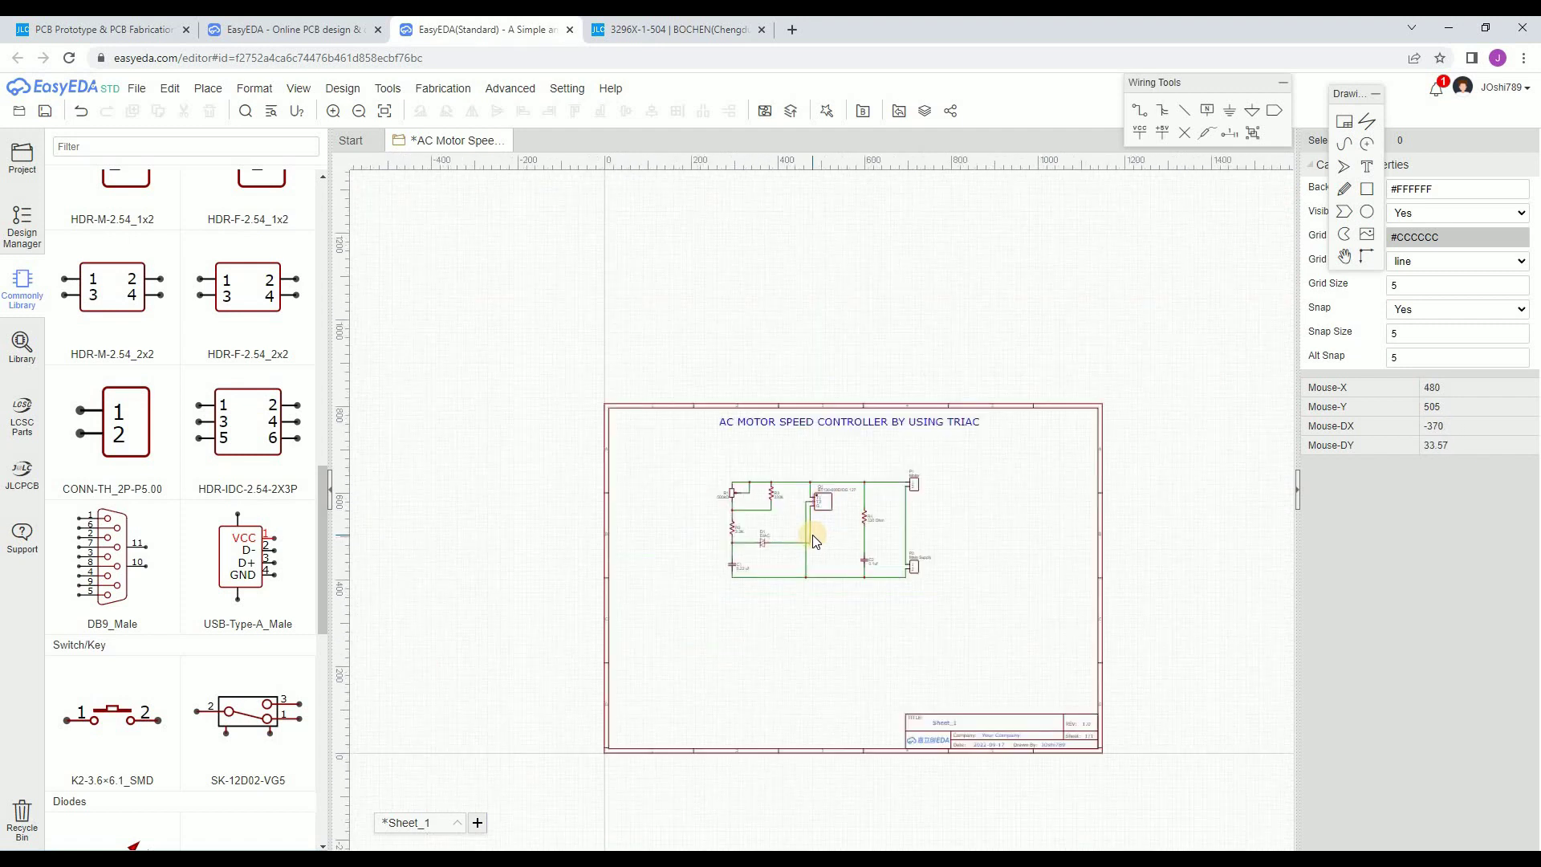
{"action": "scroll", "coordinate": [813, 534], "scroll_direction": "up", "scroll_amount": 2}
{"action": "scroll", "coordinate": [764, 493], "scroll_direction": "up", "scroll_amount": 3}
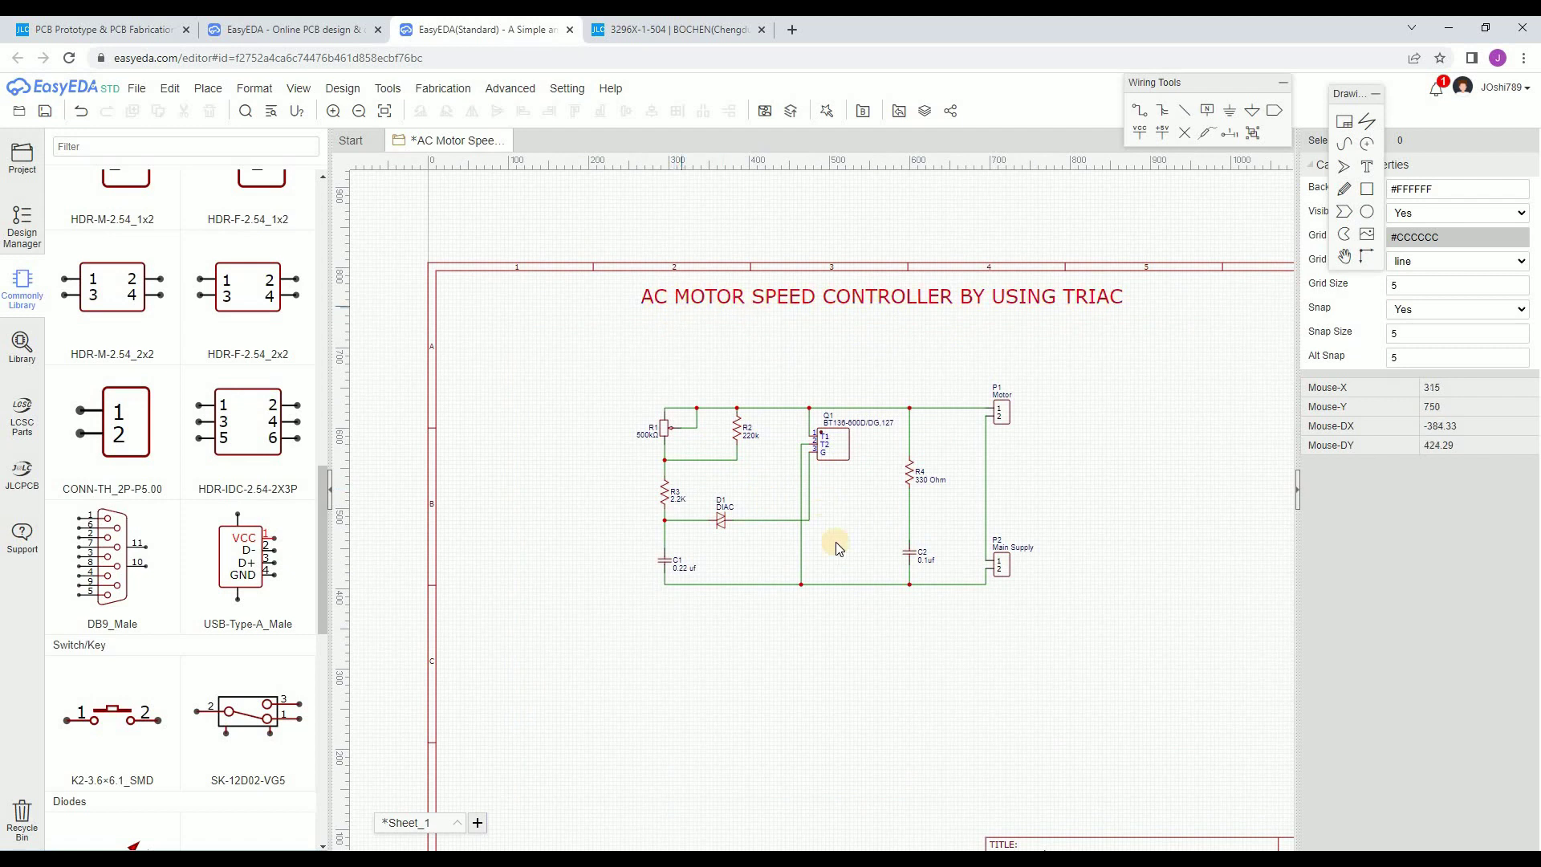
{"action": "right_click_drag", "start_coordinate": [858, 600], "coordinate": [846, 583]}
{"action": "right_click_drag", "start_coordinate": [829, 459], "coordinate": [825, 452]}
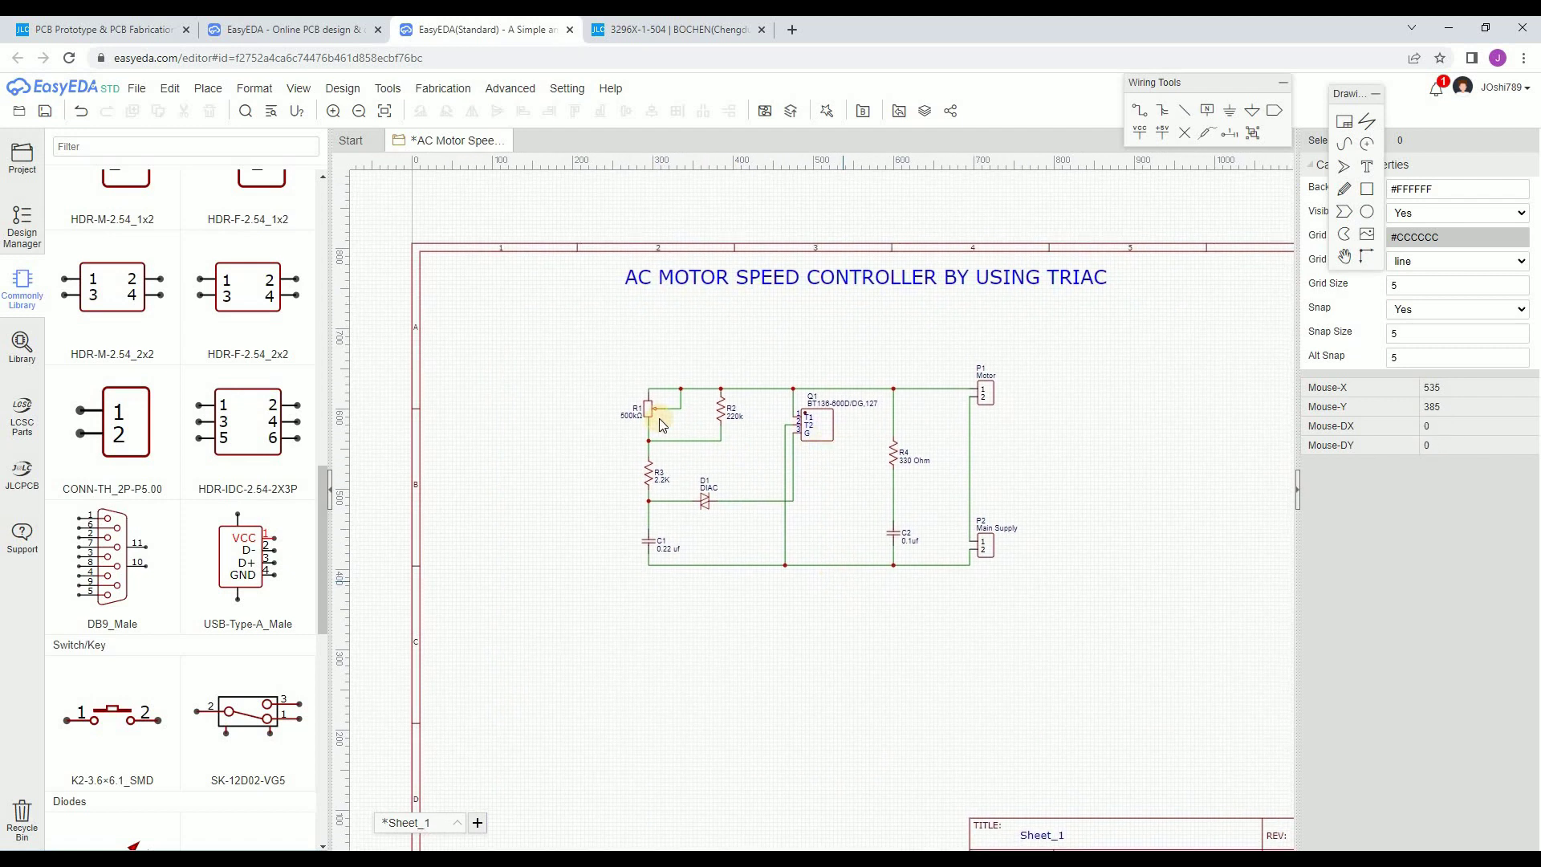
{"action": "left_click", "coordinate": [46, 115]}
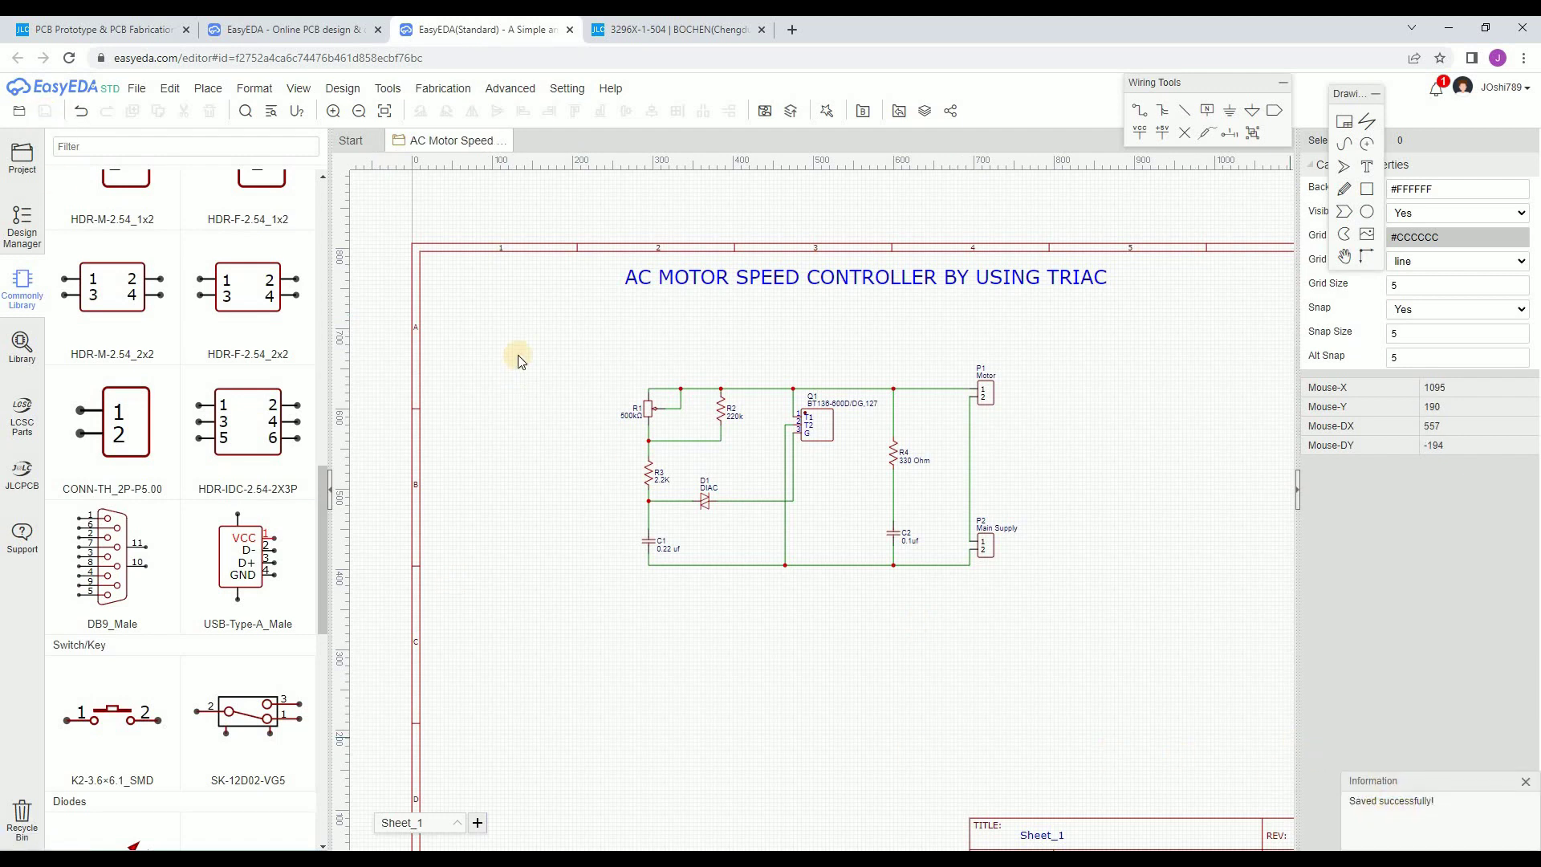
- Try to convert the schematic to a PCB and update the footprint of D1 in the footprint check without choosing one
{"action": "left_click", "coordinate": [342, 91]}
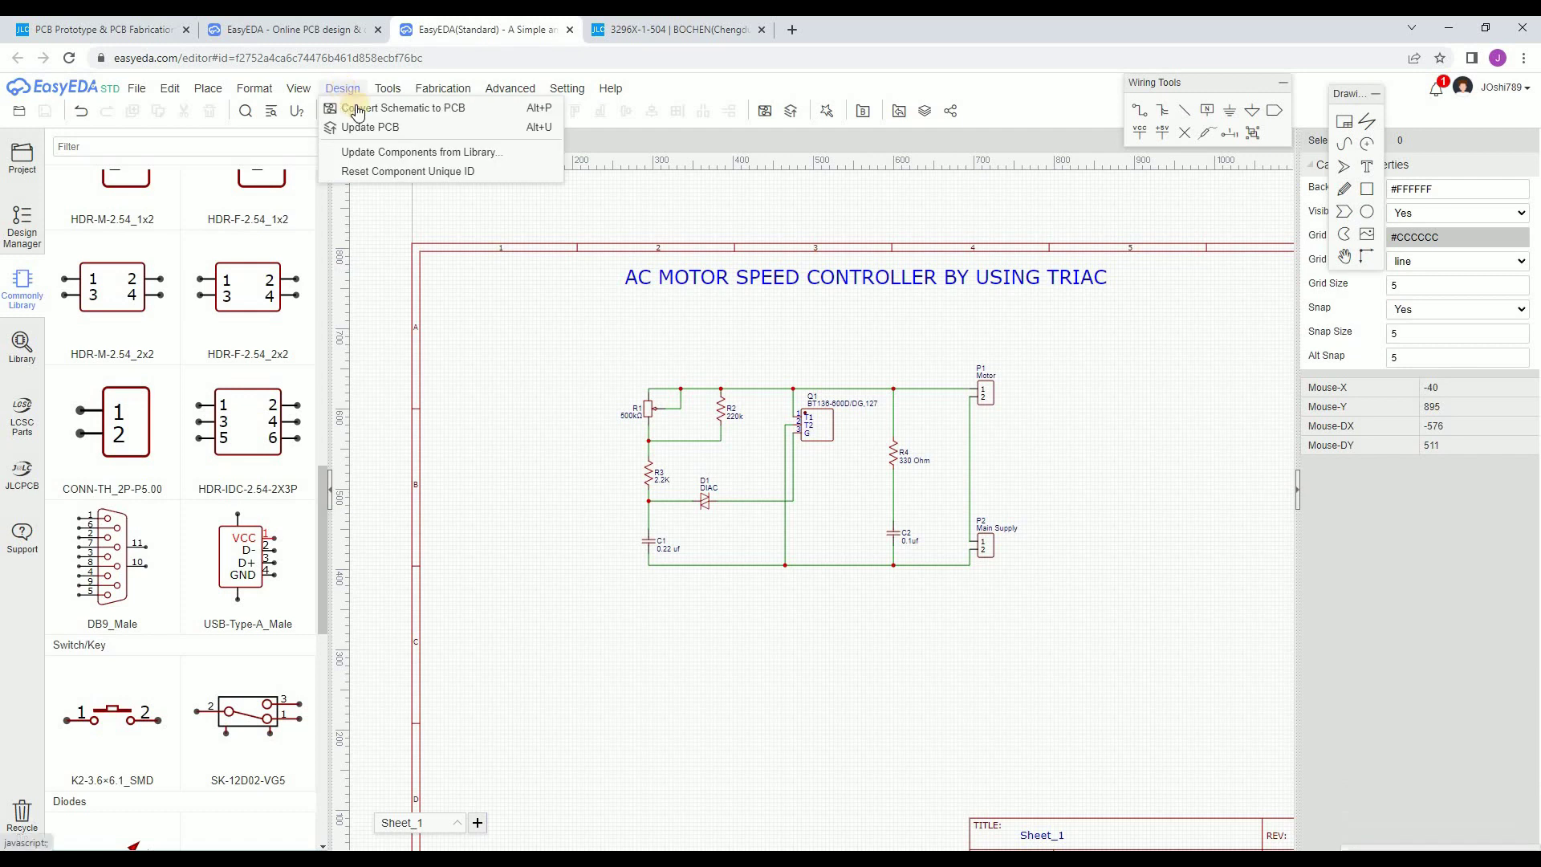
{"action": "left_click", "coordinate": [396, 109]}
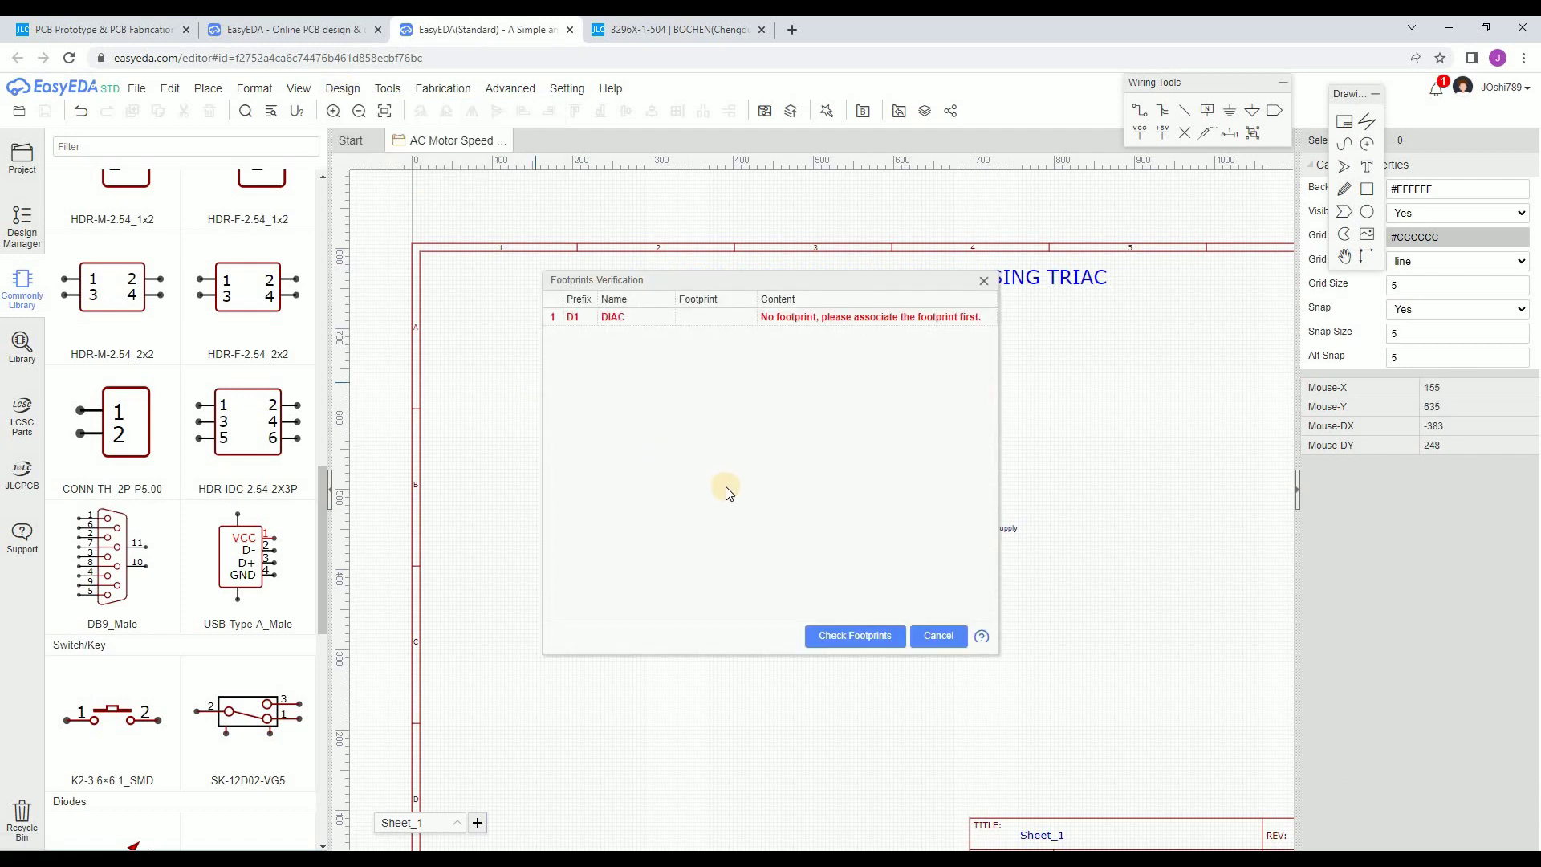
{"action": "left_click", "coordinate": [618, 319]}
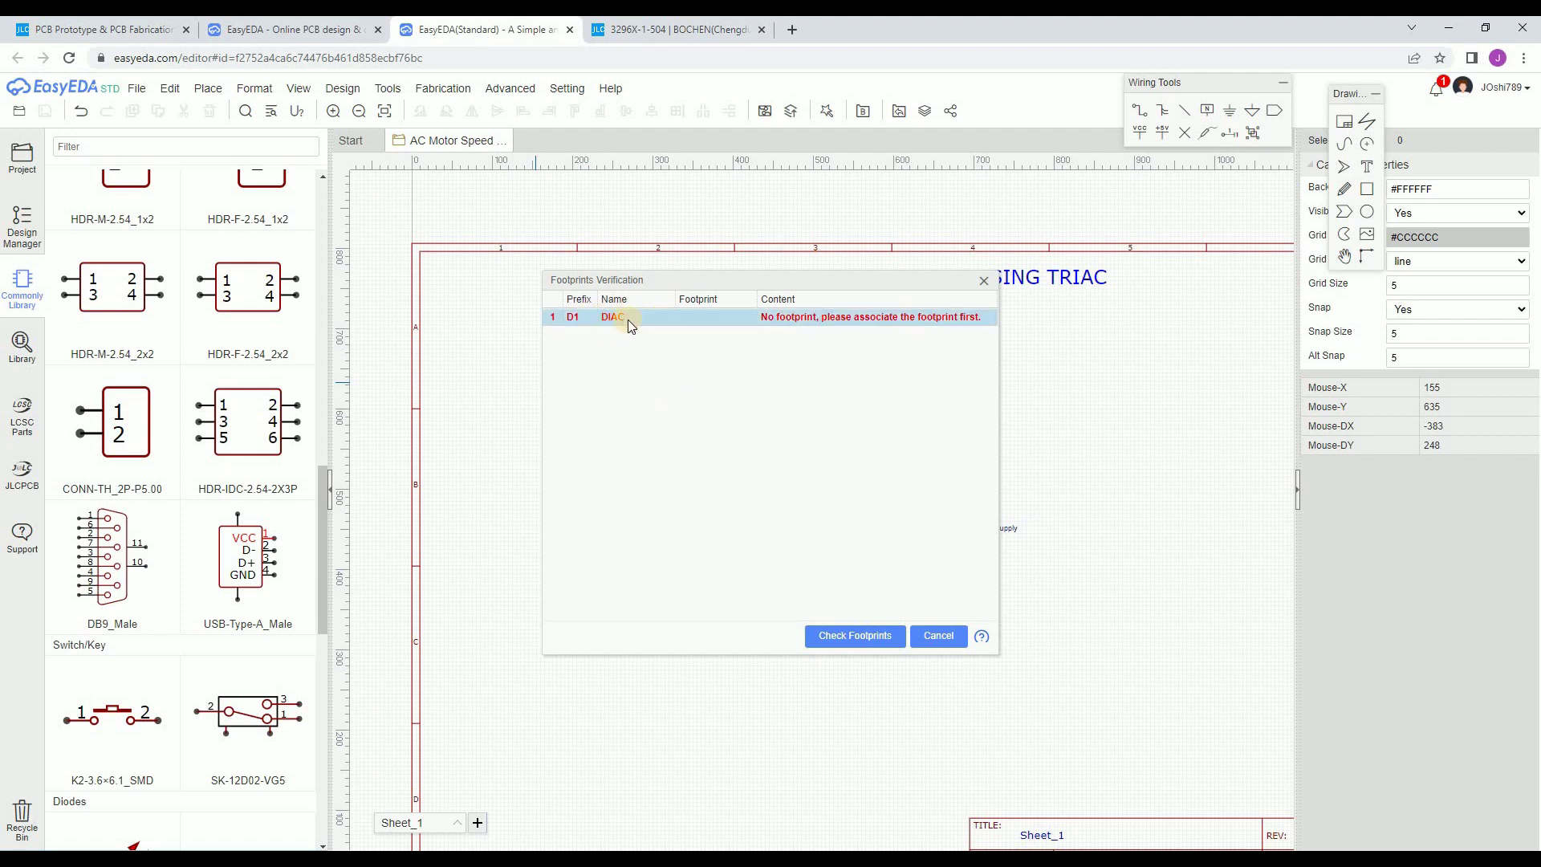
{"action": "left_click", "coordinate": [855, 636]}
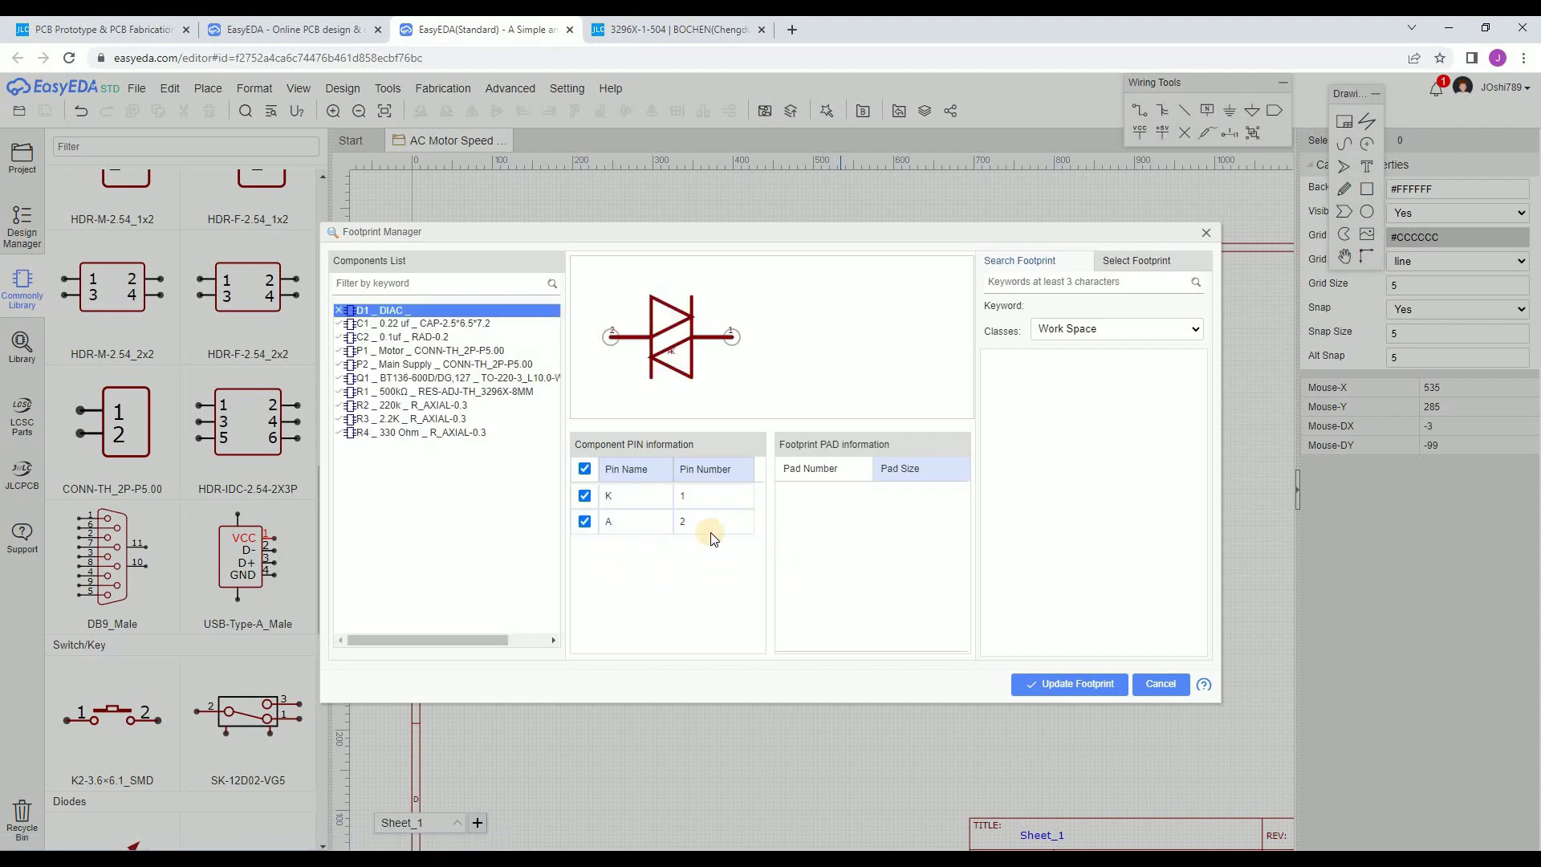
{"action": "left_click", "coordinate": [1084, 689]}
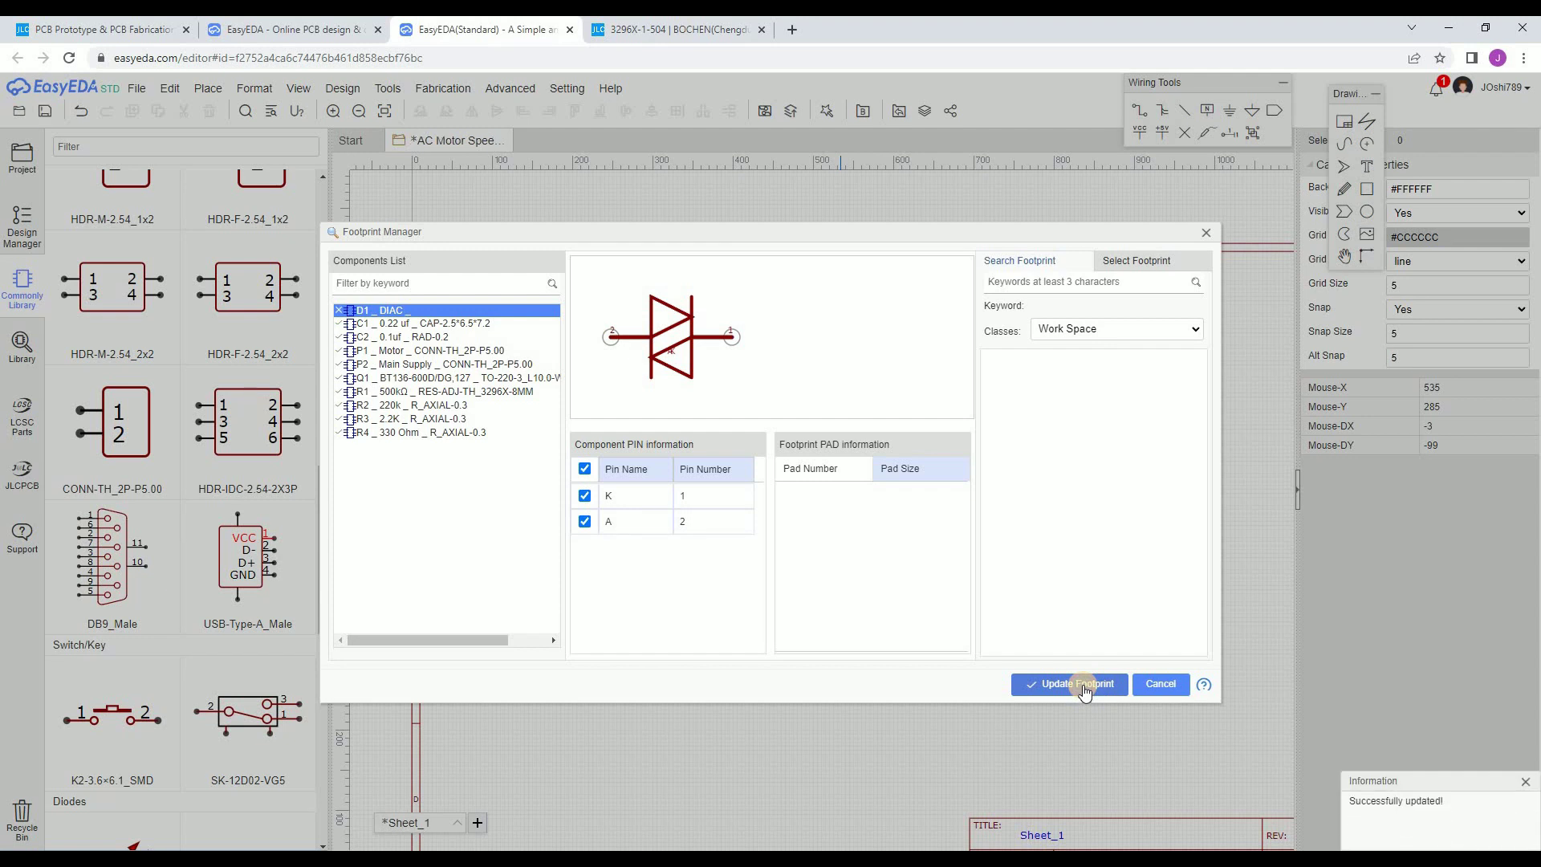
{"action": "left_click", "coordinate": [1206, 231]}
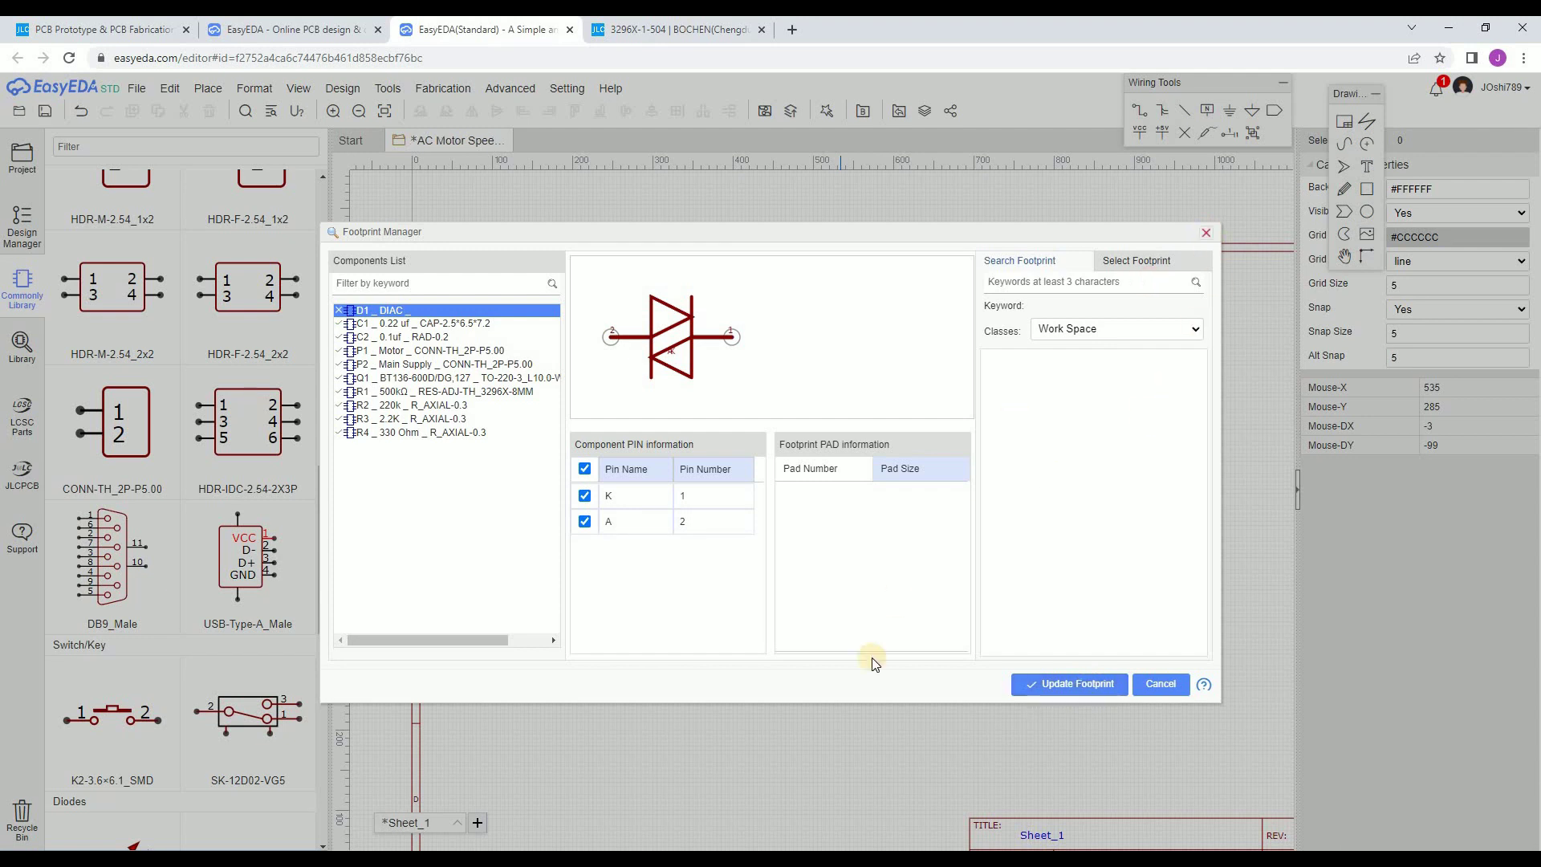
{"action": "left_click", "coordinate": [933, 637]}
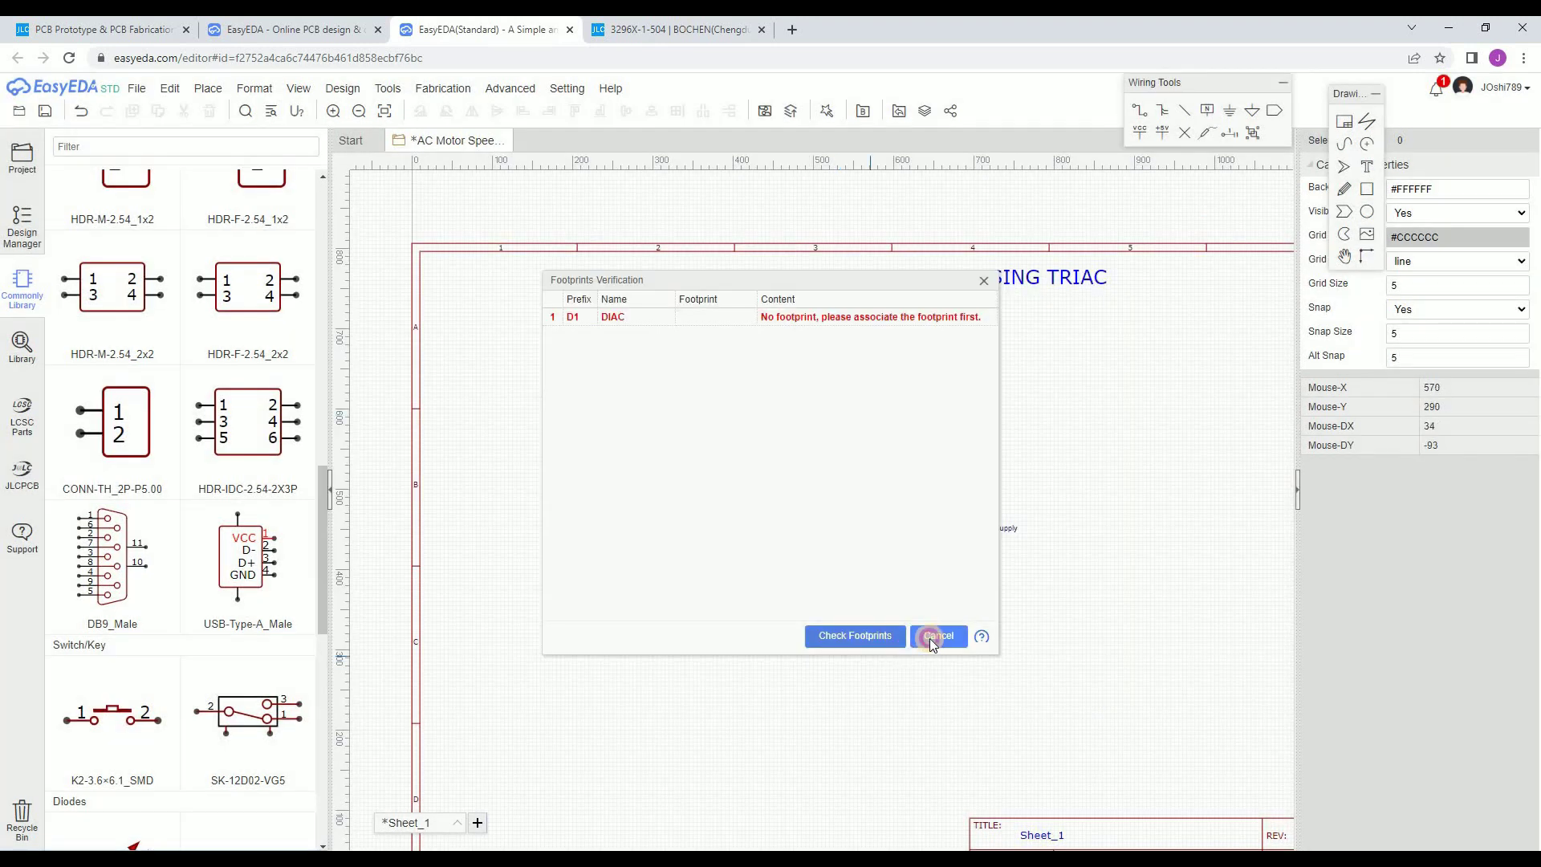
- Save the schematic, restart its conversion to a PCB and open the Footprint Manager for the missing D1 footprint
{"action": "left_click", "coordinate": [343, 88]}
{"action": "left_click", "coordinate": [370, 115]}
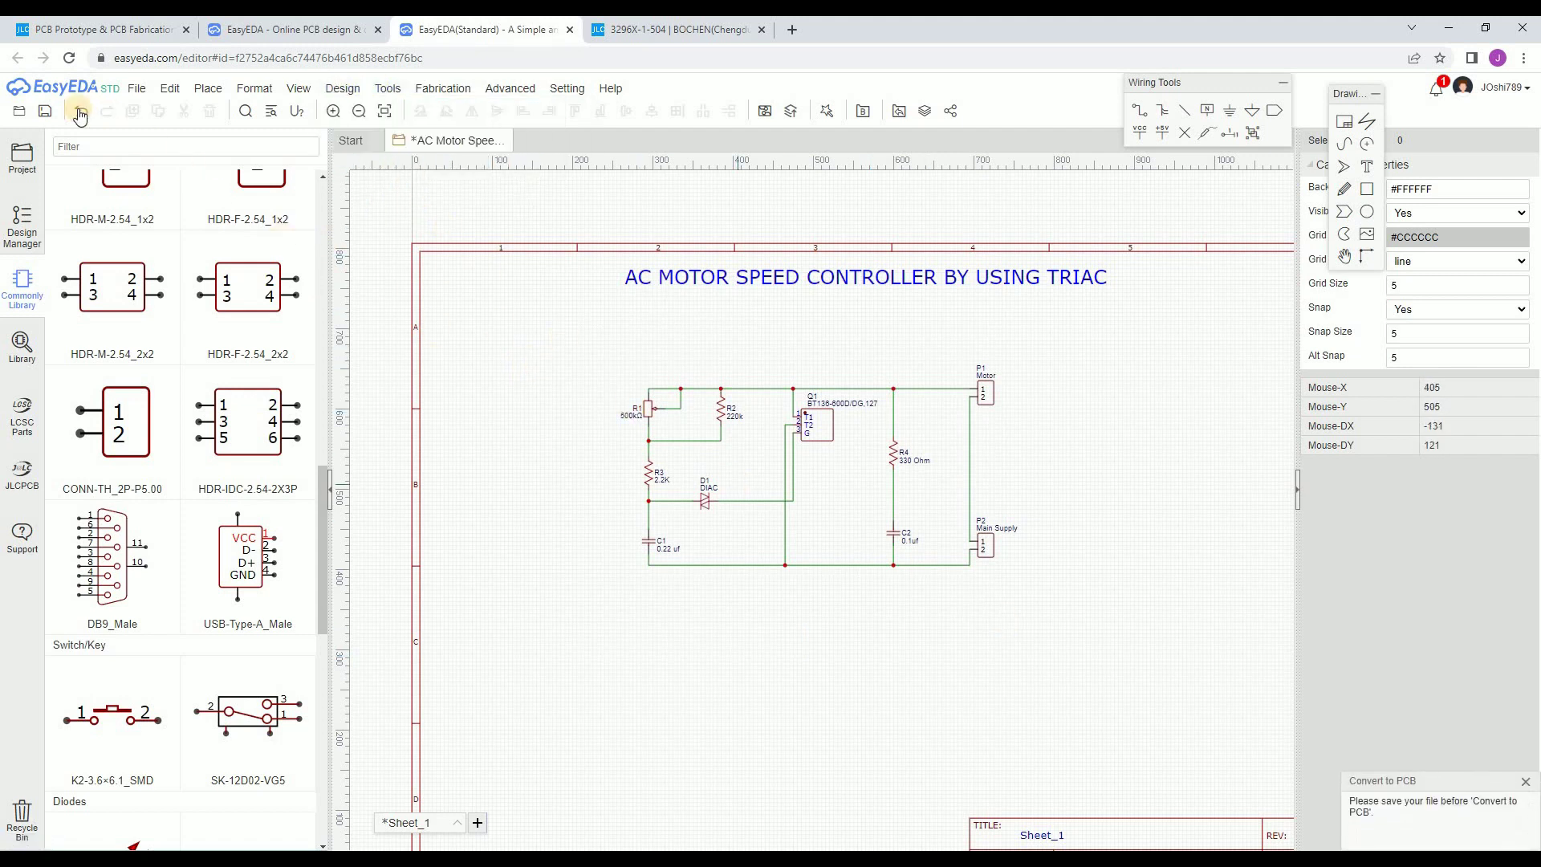
{"action": "key", "text": "ctrl+s"}
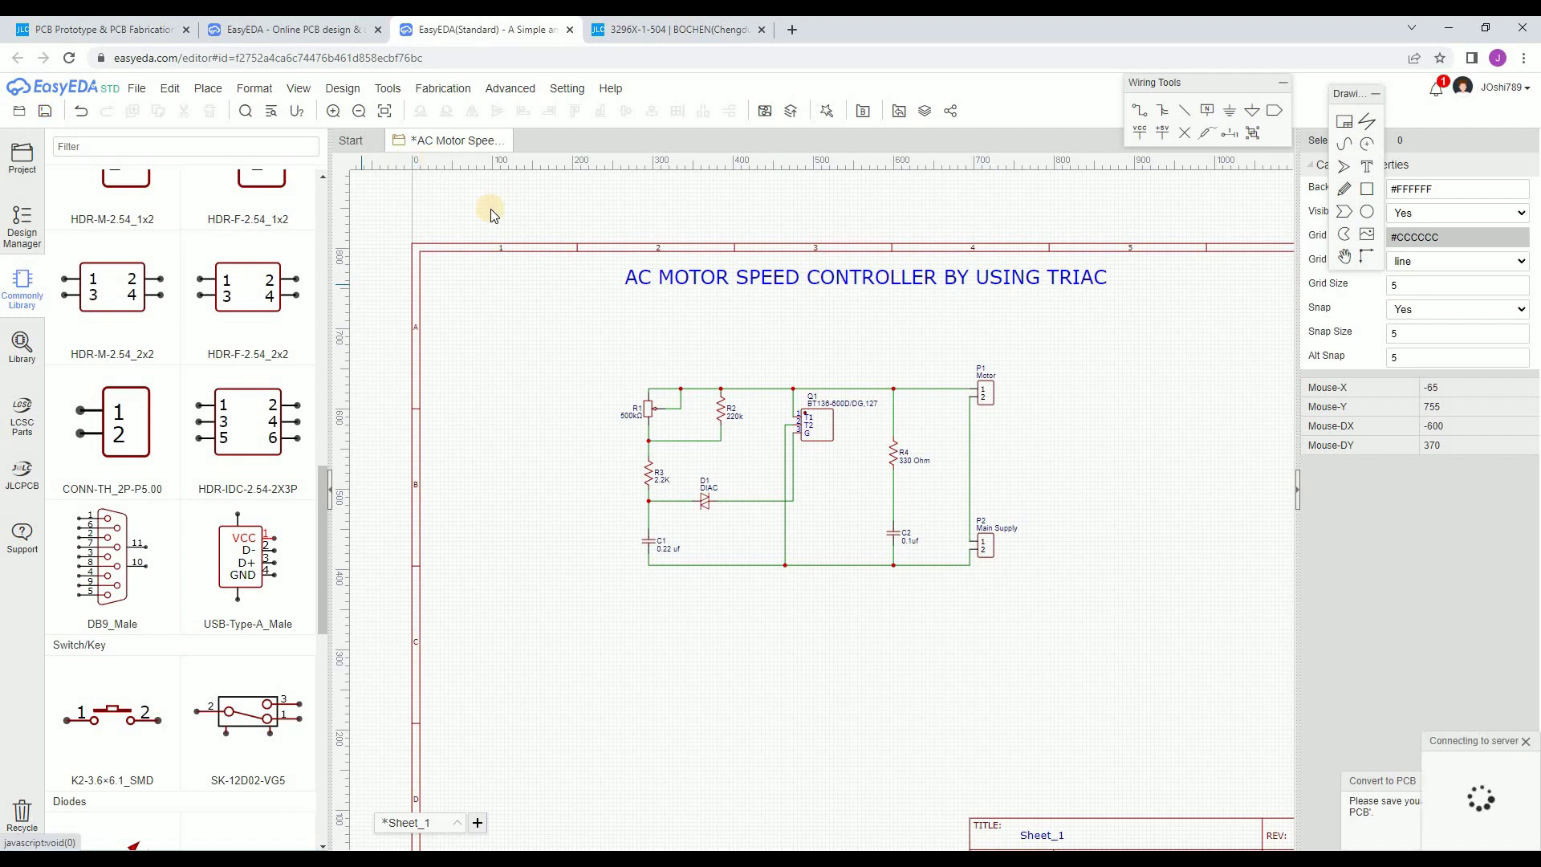
{"action": "left_click", "coordinate": [342, 88]}
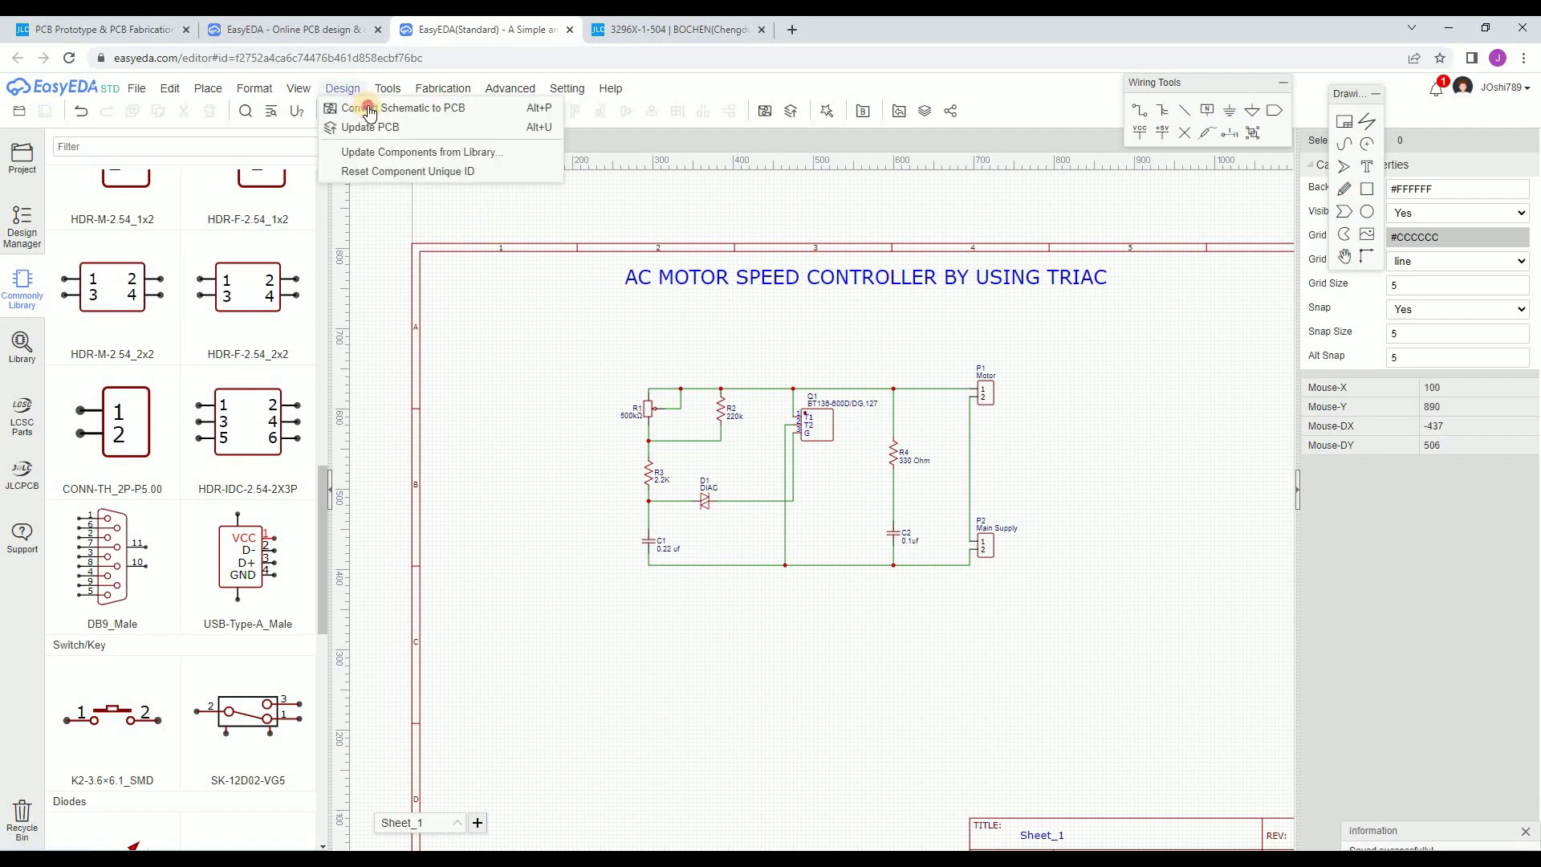
{"action": "left_click", "coordinate": [369, 103]}
{"action": "left_click", "coordinate": [855, 636]}
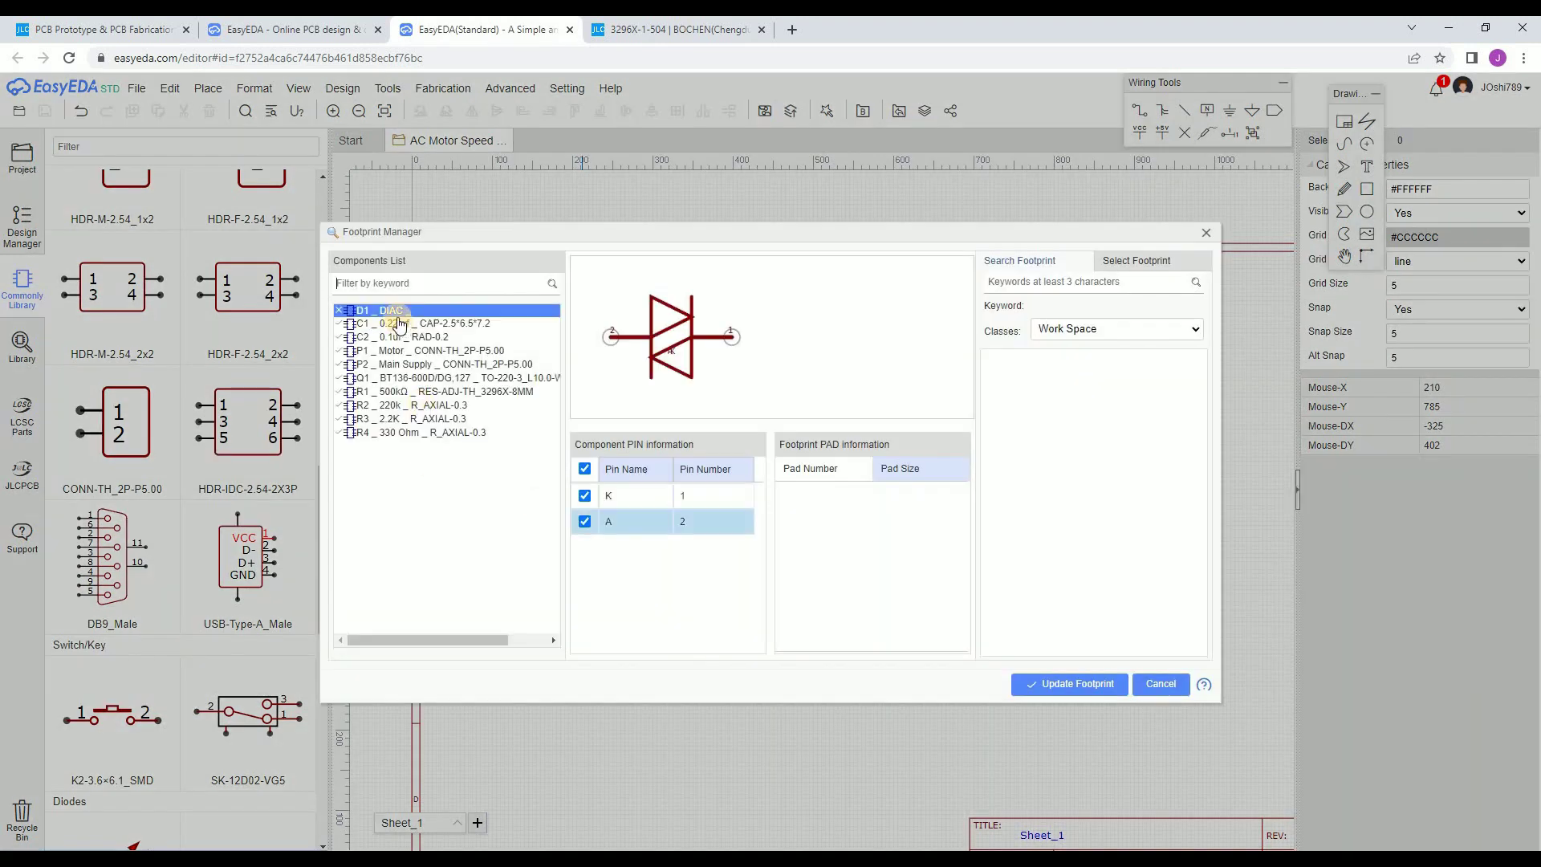
- Search the footprints for "diac" and assign the first user-contributed DIAC footprint to D1
{"action": "left_click", "coordinate": [373, 312]}
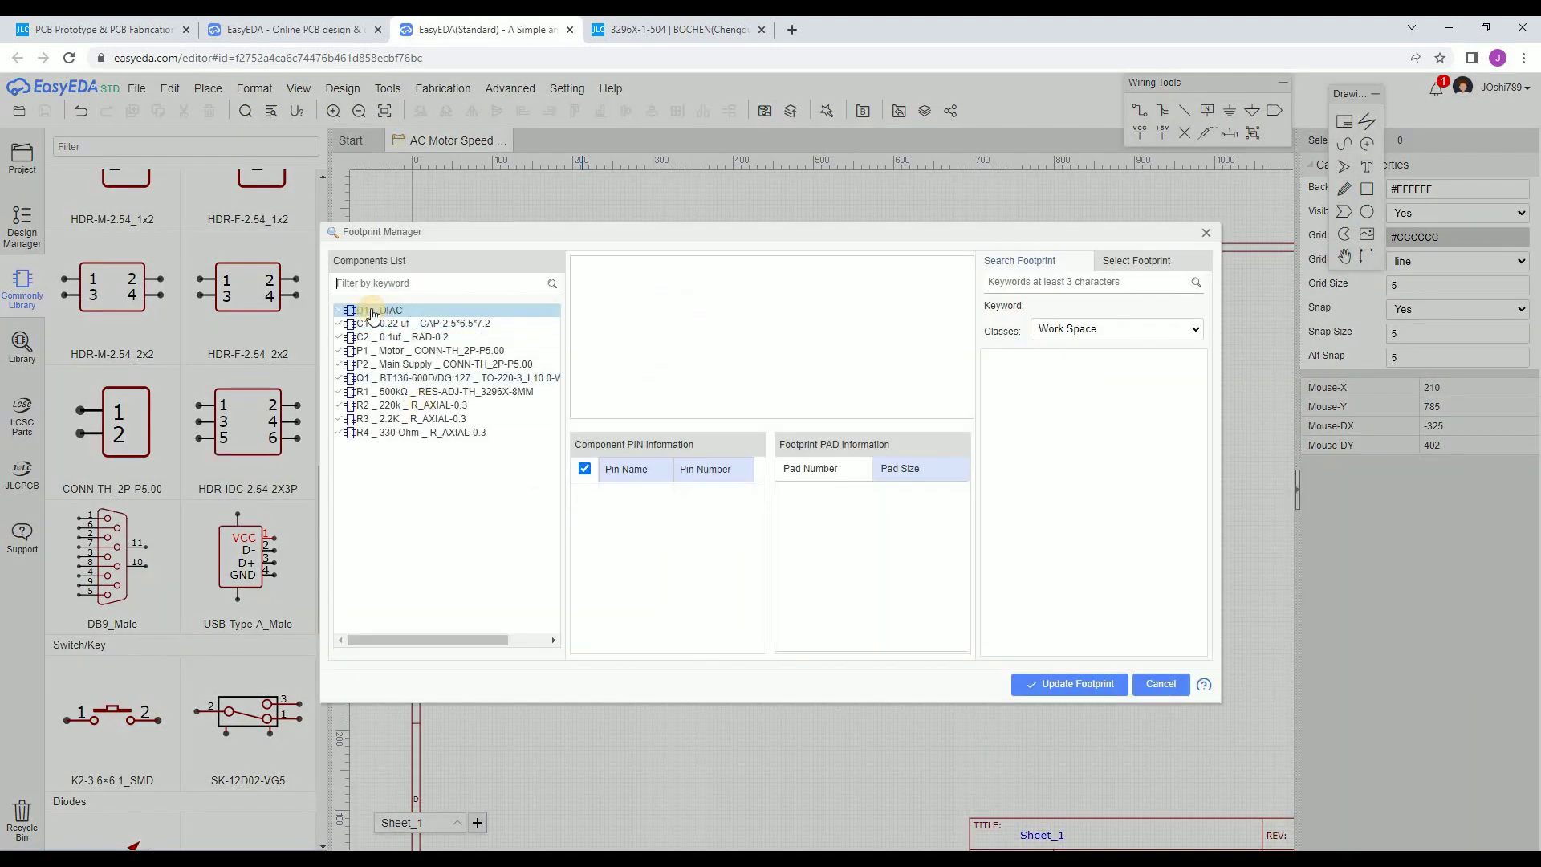
{"action": "left_click", "coordinate": [820, 475]}
{"action": "left_click", "coordinate": [905, 472]}
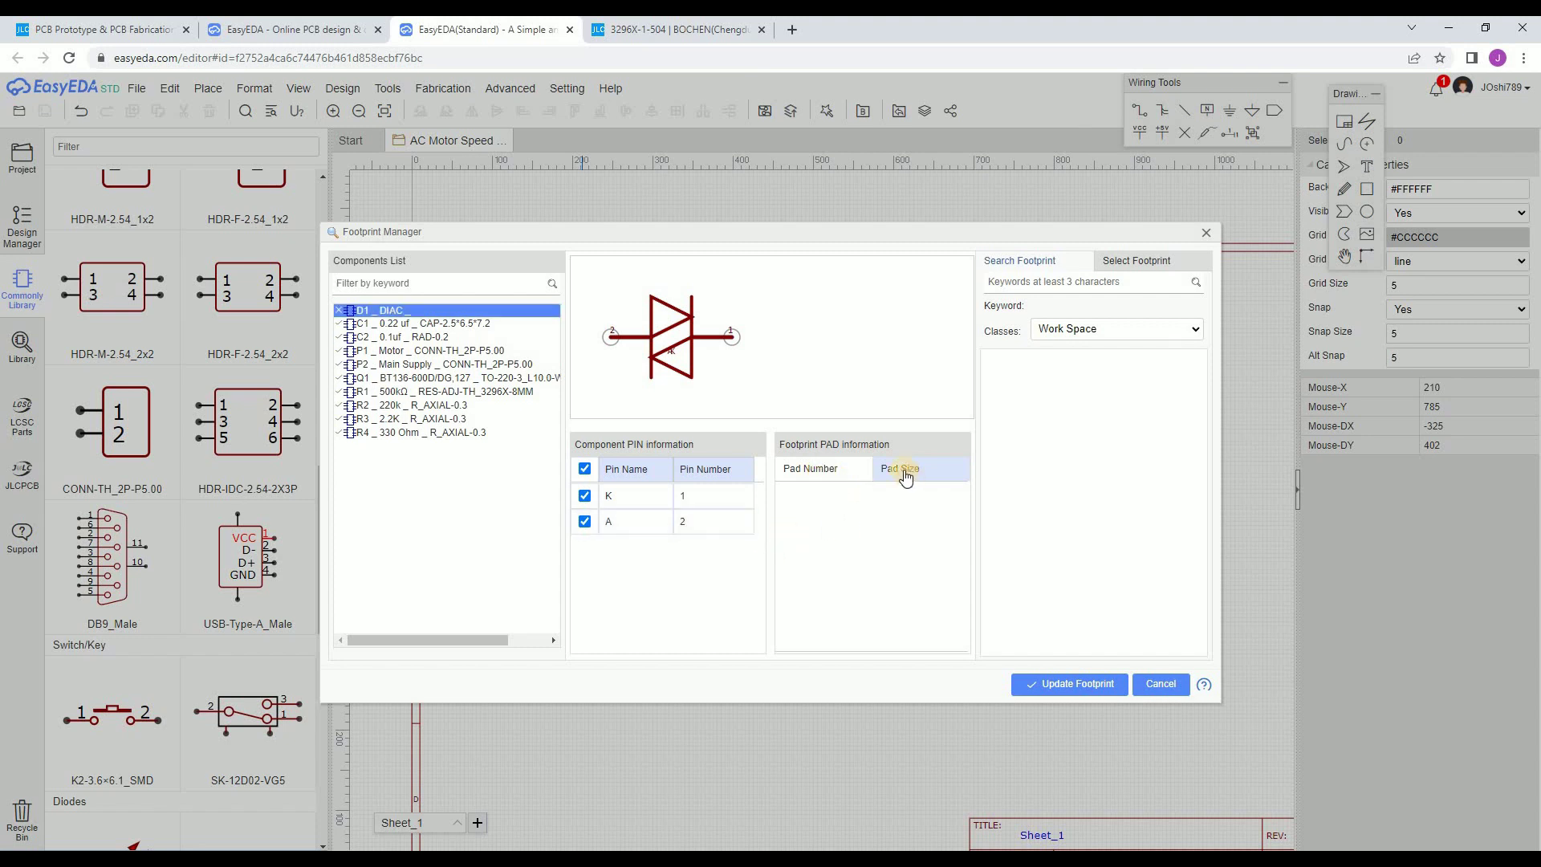
{"action": "left_click", "coordinate": [1114, 324]}
{"action": "left_click", "coordinate": [1044, 273]}
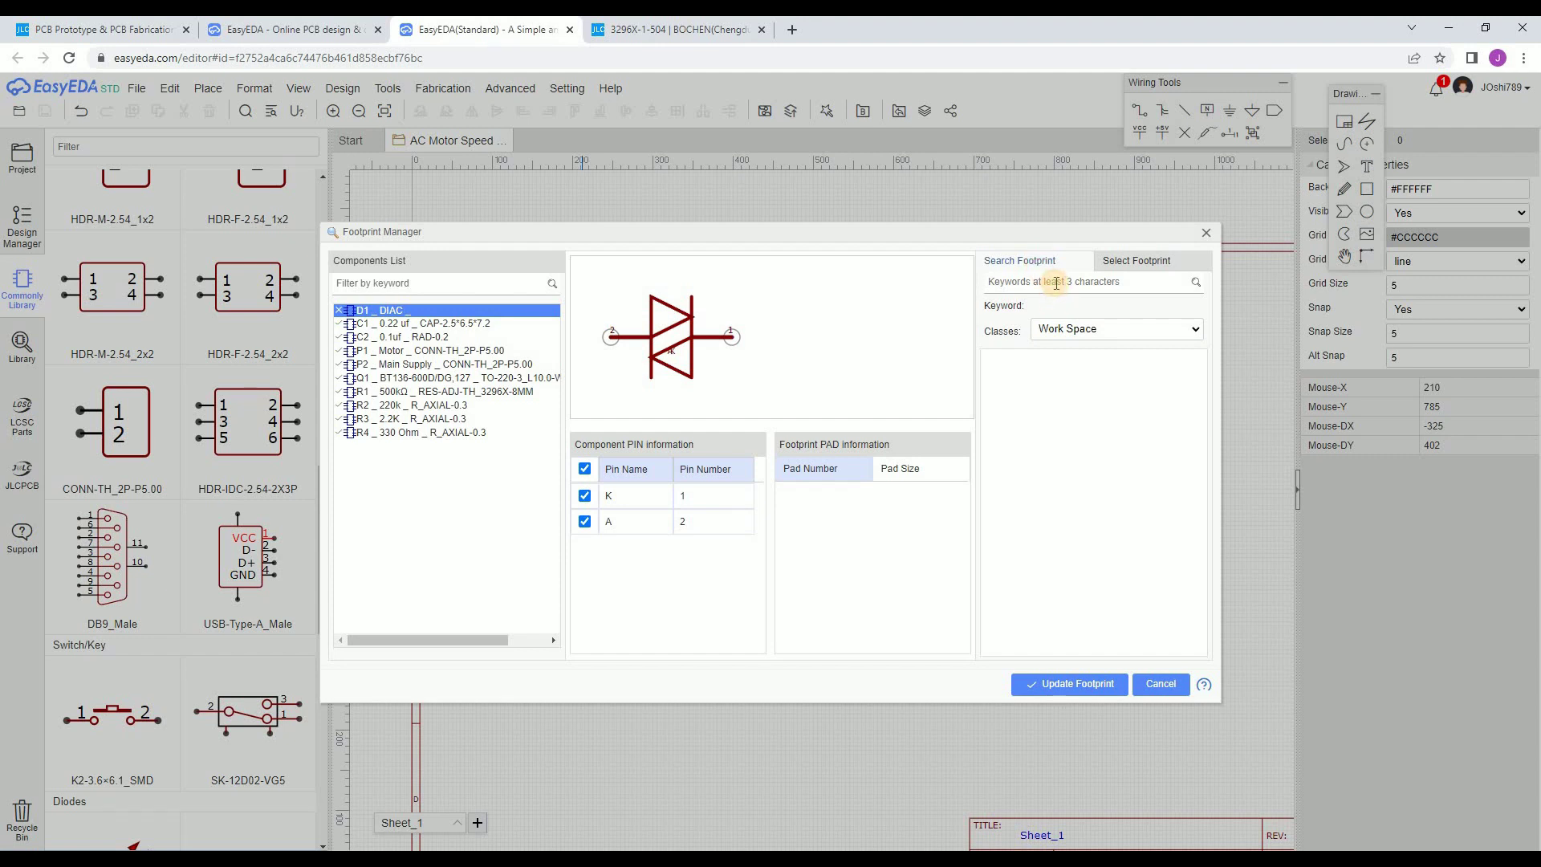
{"action": "type", "text": "diac"}
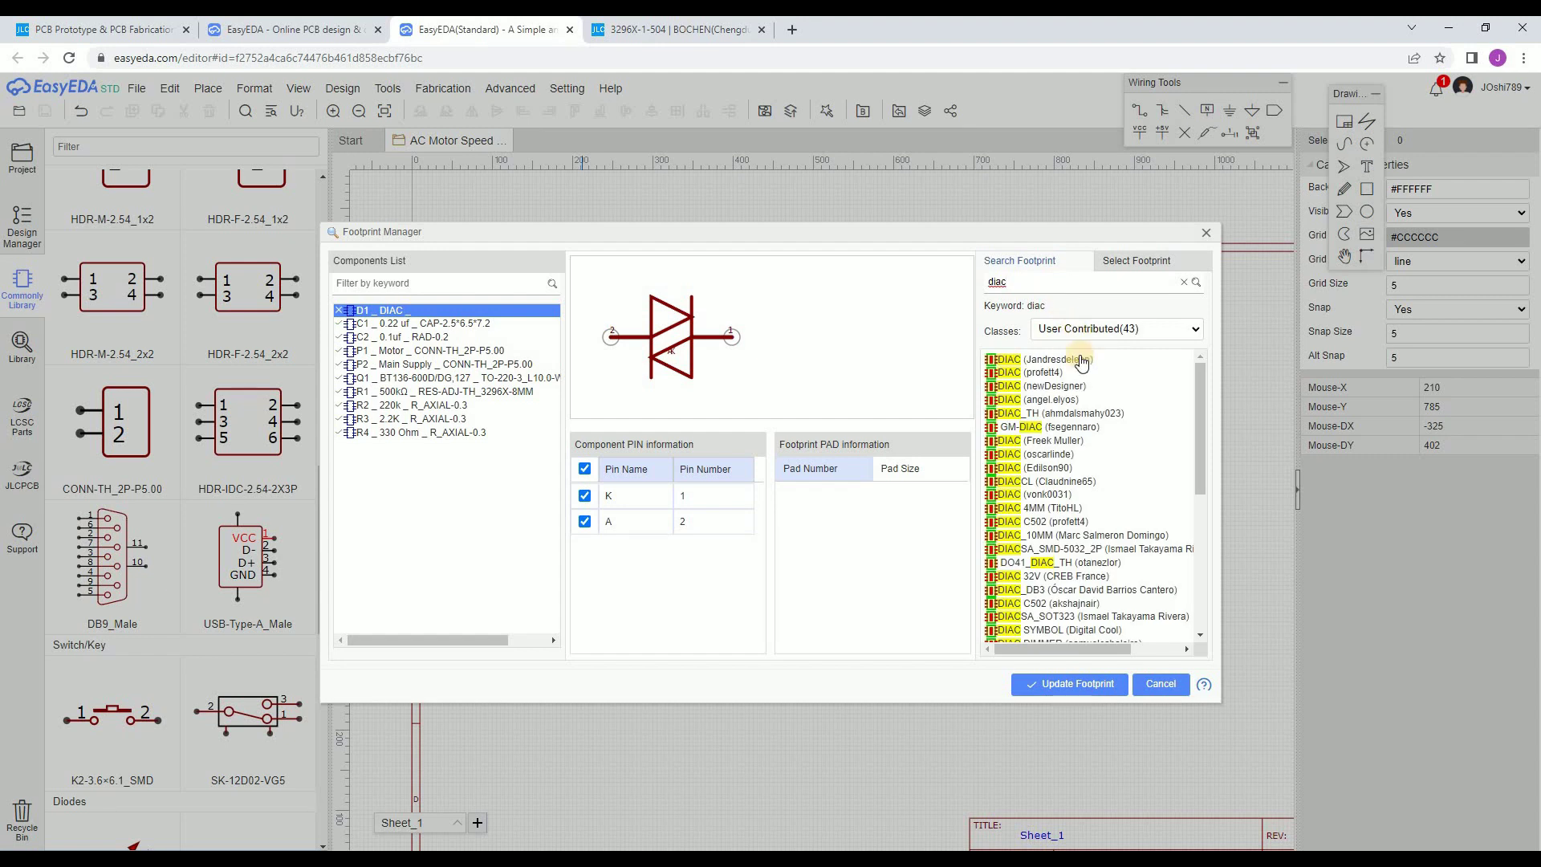
{"action": "left_click", "coordinate": [1069, 360]}
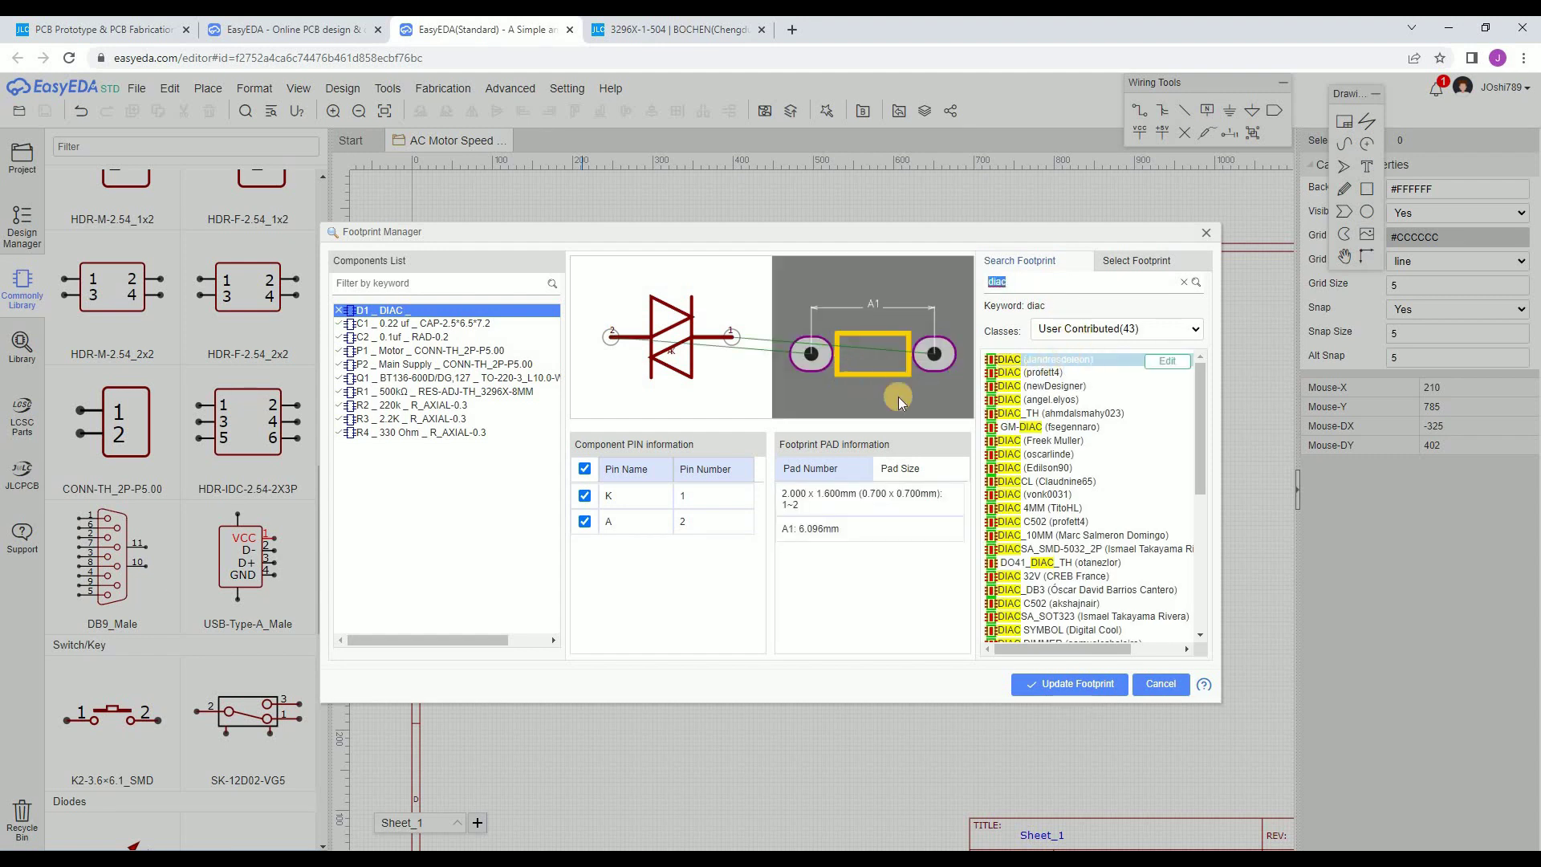
{"action": "left_click", "coordinate": [1074, 686]}
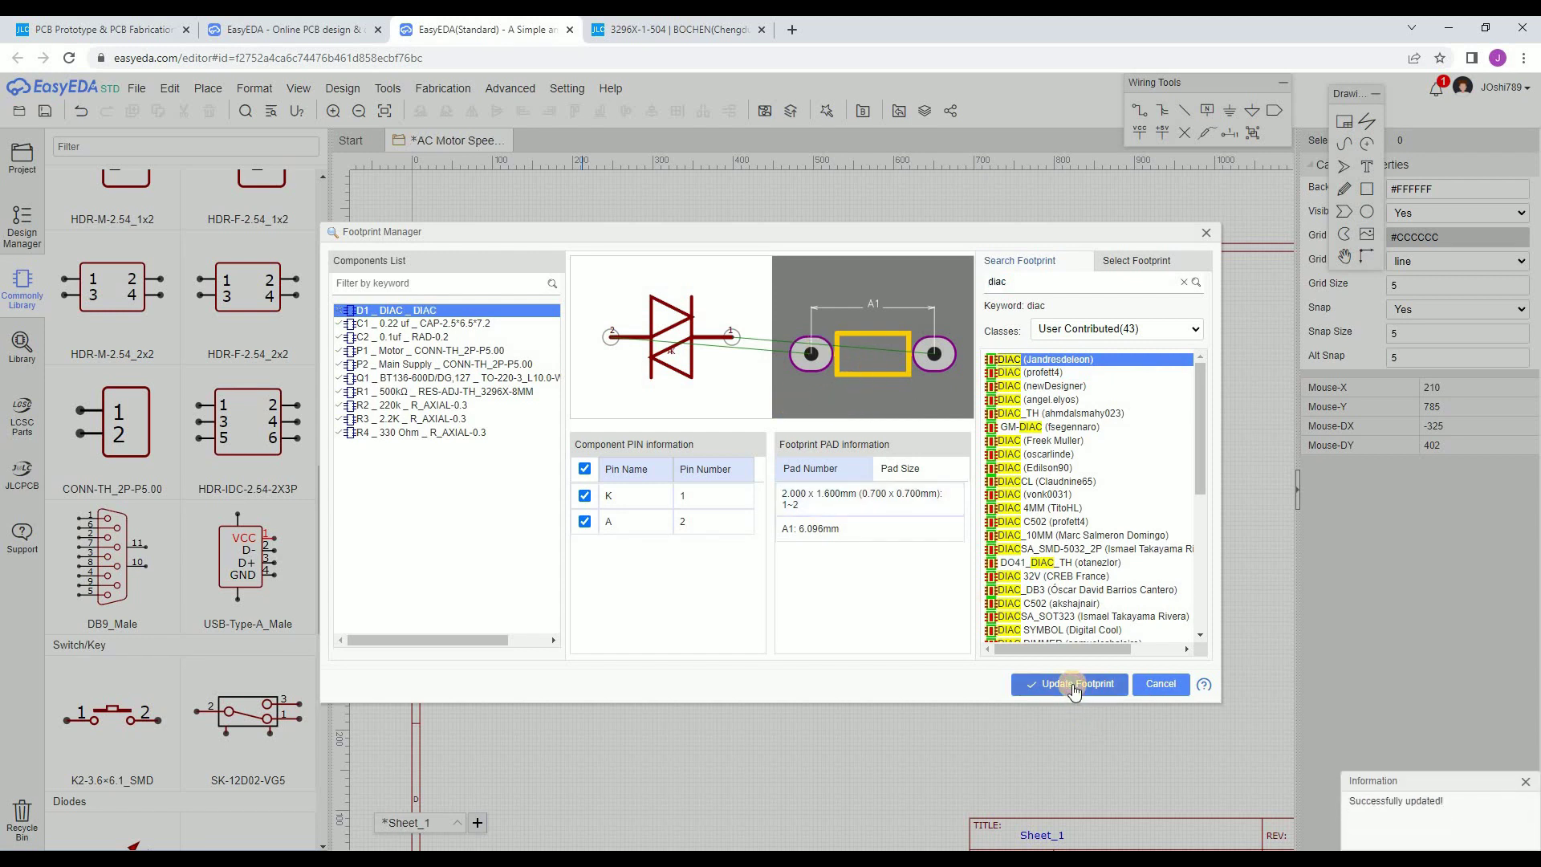
- Save the schematic, convert it to a PCB and move the New PCB dialog clear of the board outline
{"action": "left_click", "coordinate": [46, 110]}
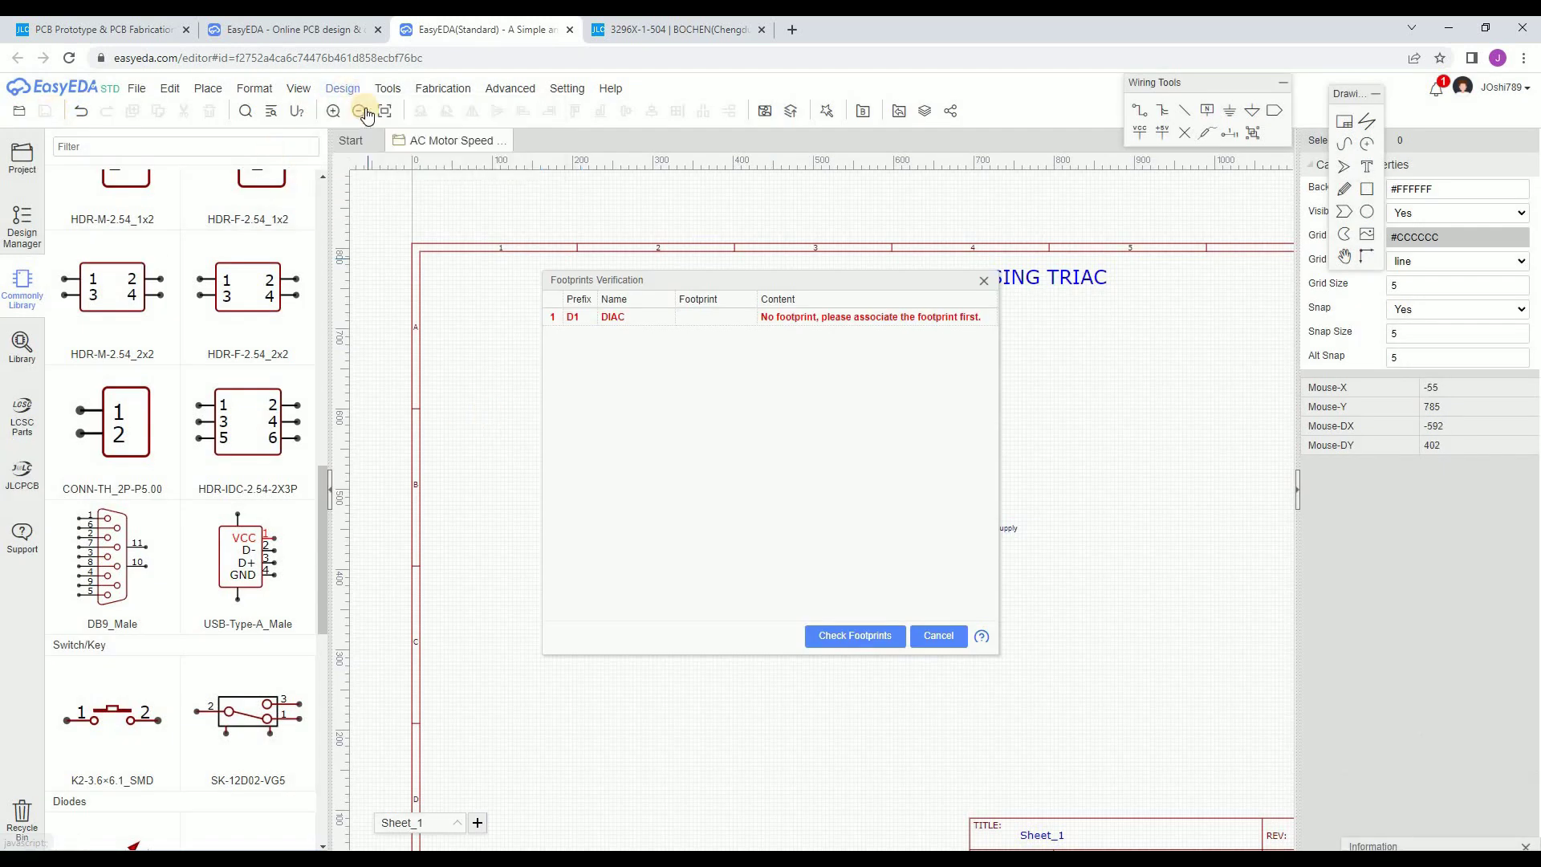
{"action": "left_click", "coordinate": [342, 89]}
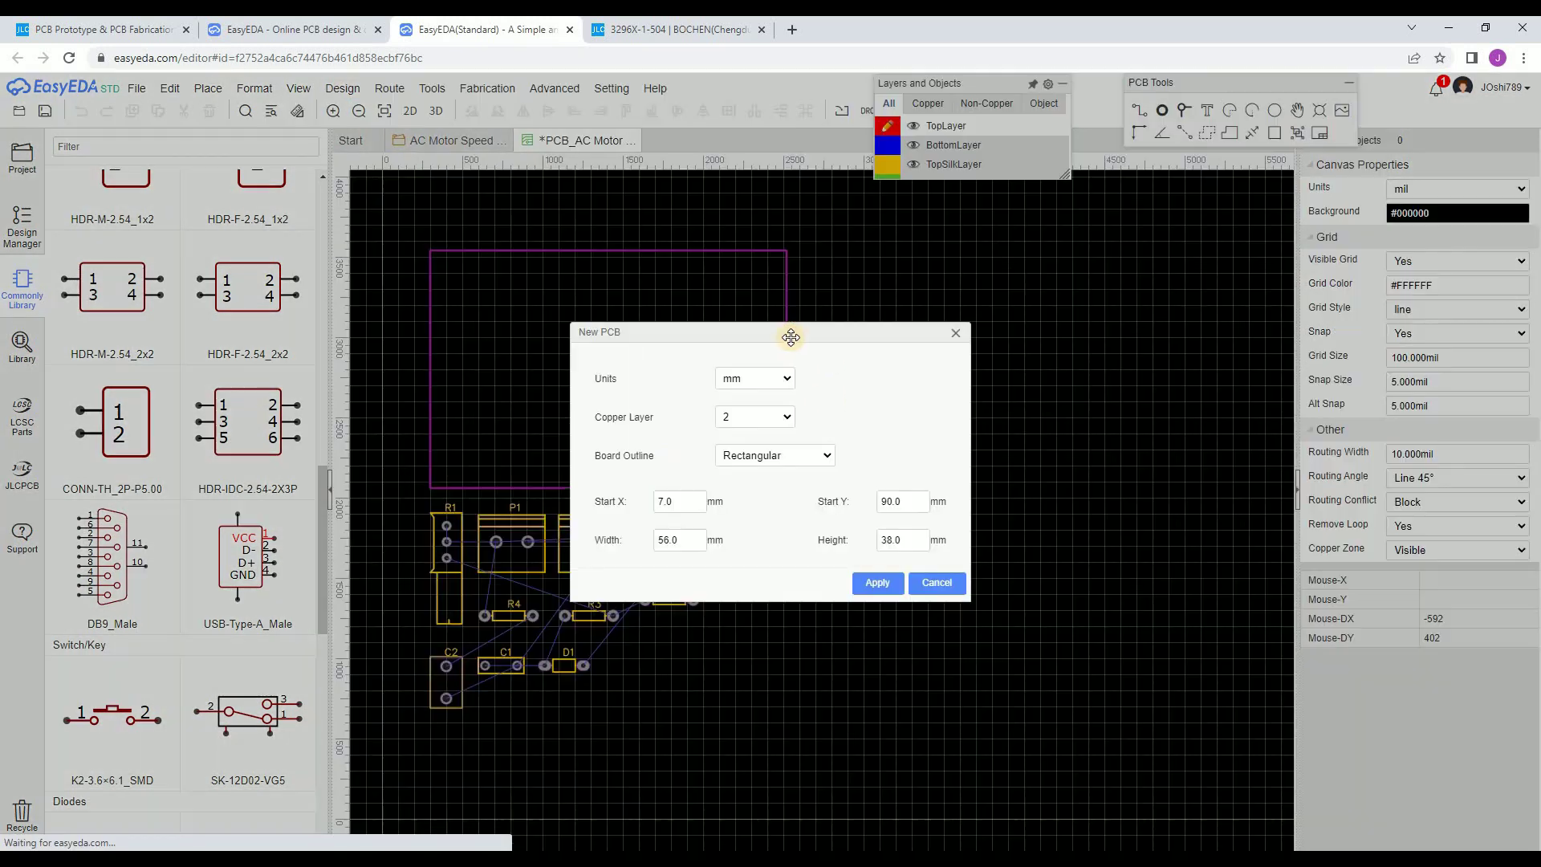
{"action": "left_click", "coordinate": [1006, 348]}
{"action": "left_click_drag", "start_coordinate": [1006, 348], "coordinate": [1087, 320]}
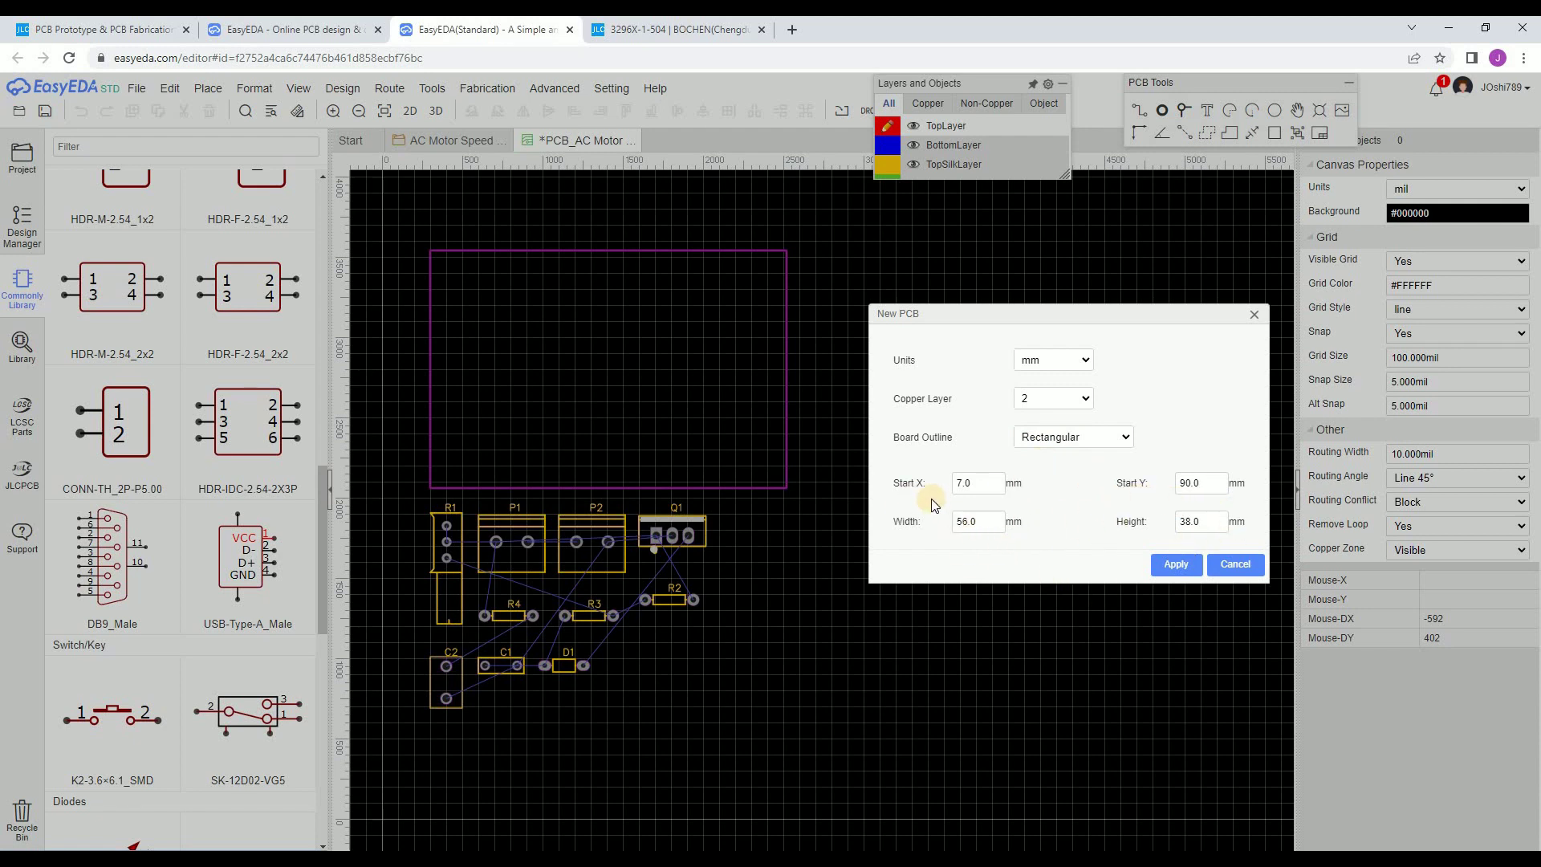
- Switch the board outline to Round Rectangular and back to Rectangular, and apply it with a width and height of 47.86 mm
{"action": "left_click", "coordinate": [1068, 438]}
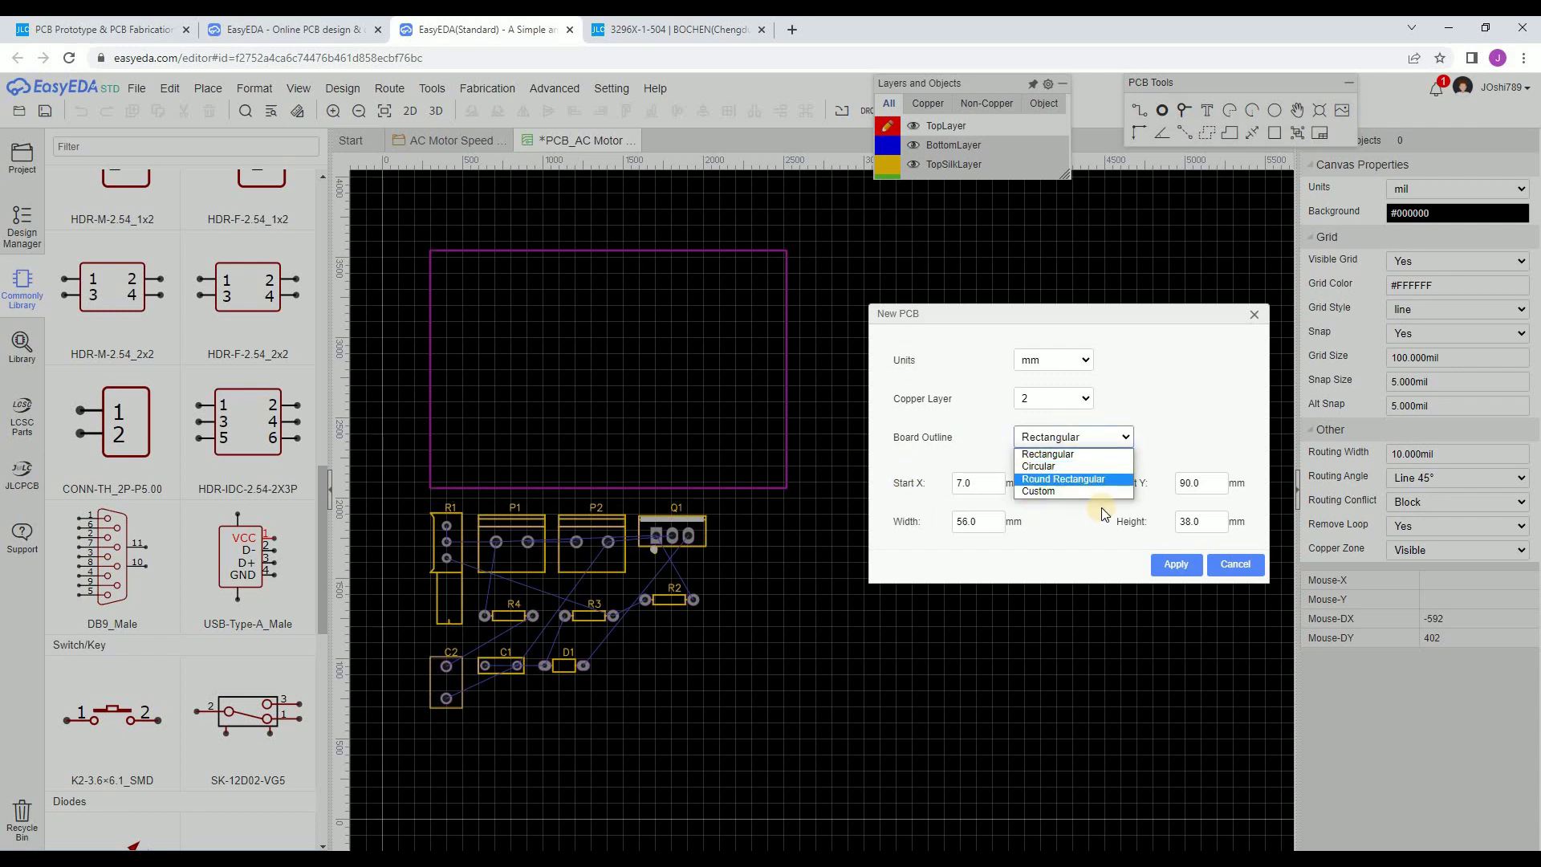
{"action": "left_click", "coordinate": [1074, 437]}
{"action": "left_click", "coordinate": [1088, 451]}
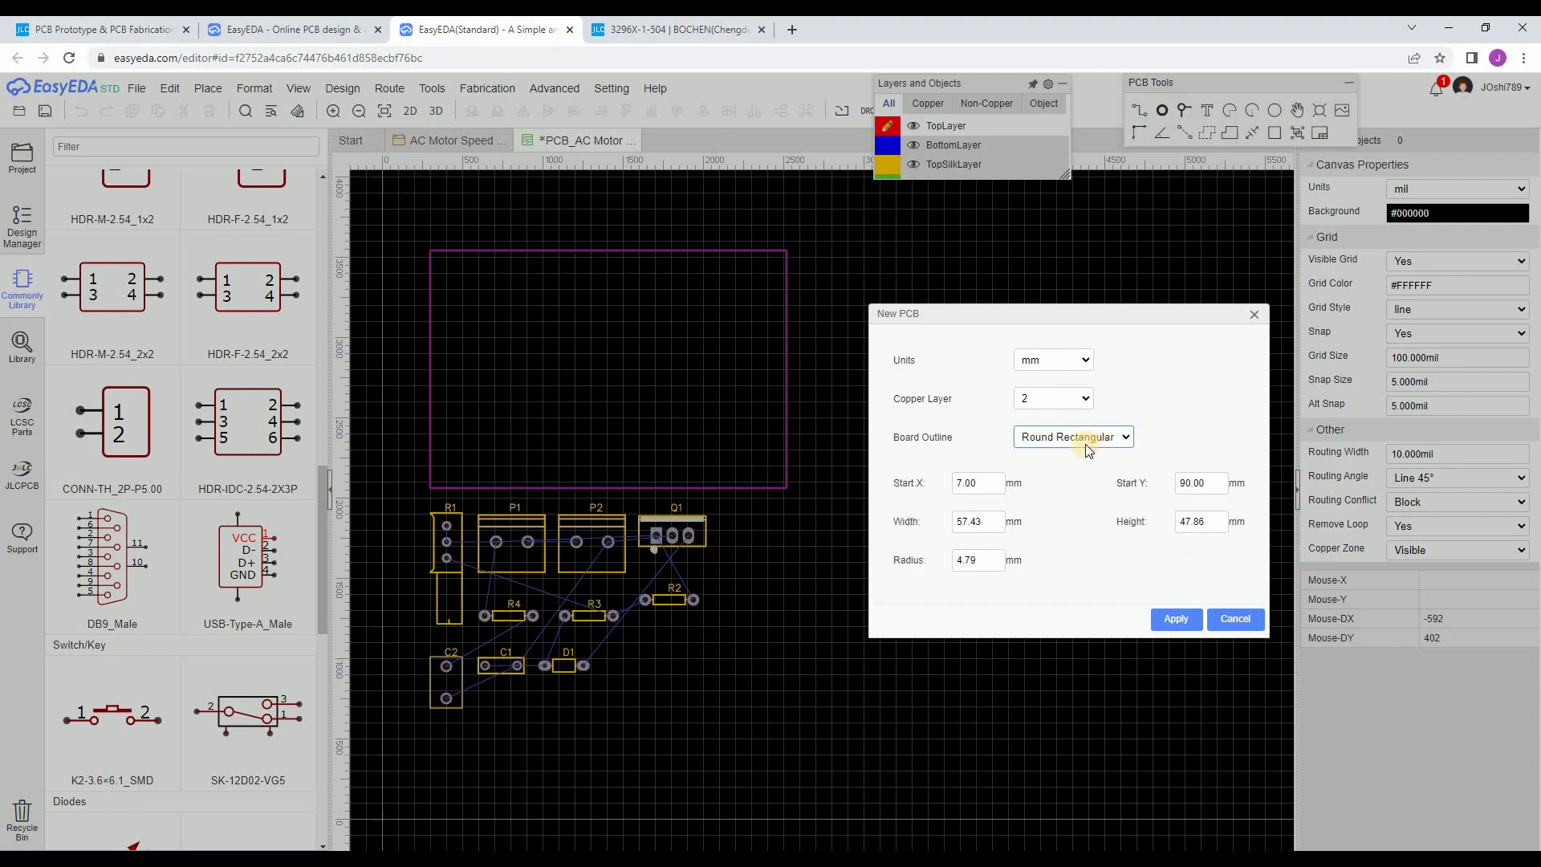
{"action": "left_click", "coordinate": [1074, 440]}
{"action": "left_click", "coordinate": [1069, 455]}
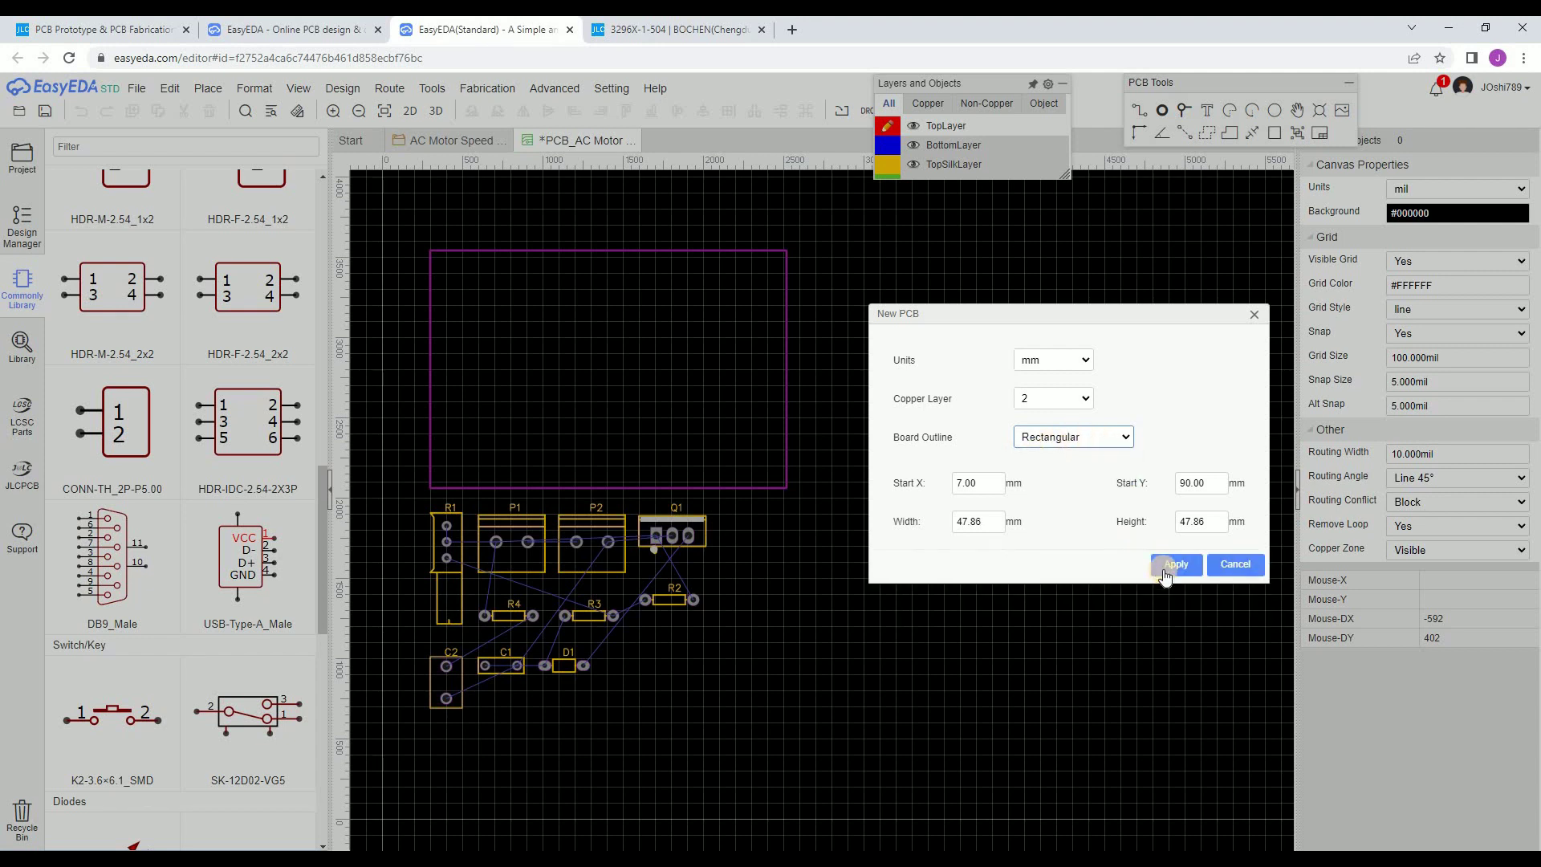
{"action": "key", "text": "Return"}
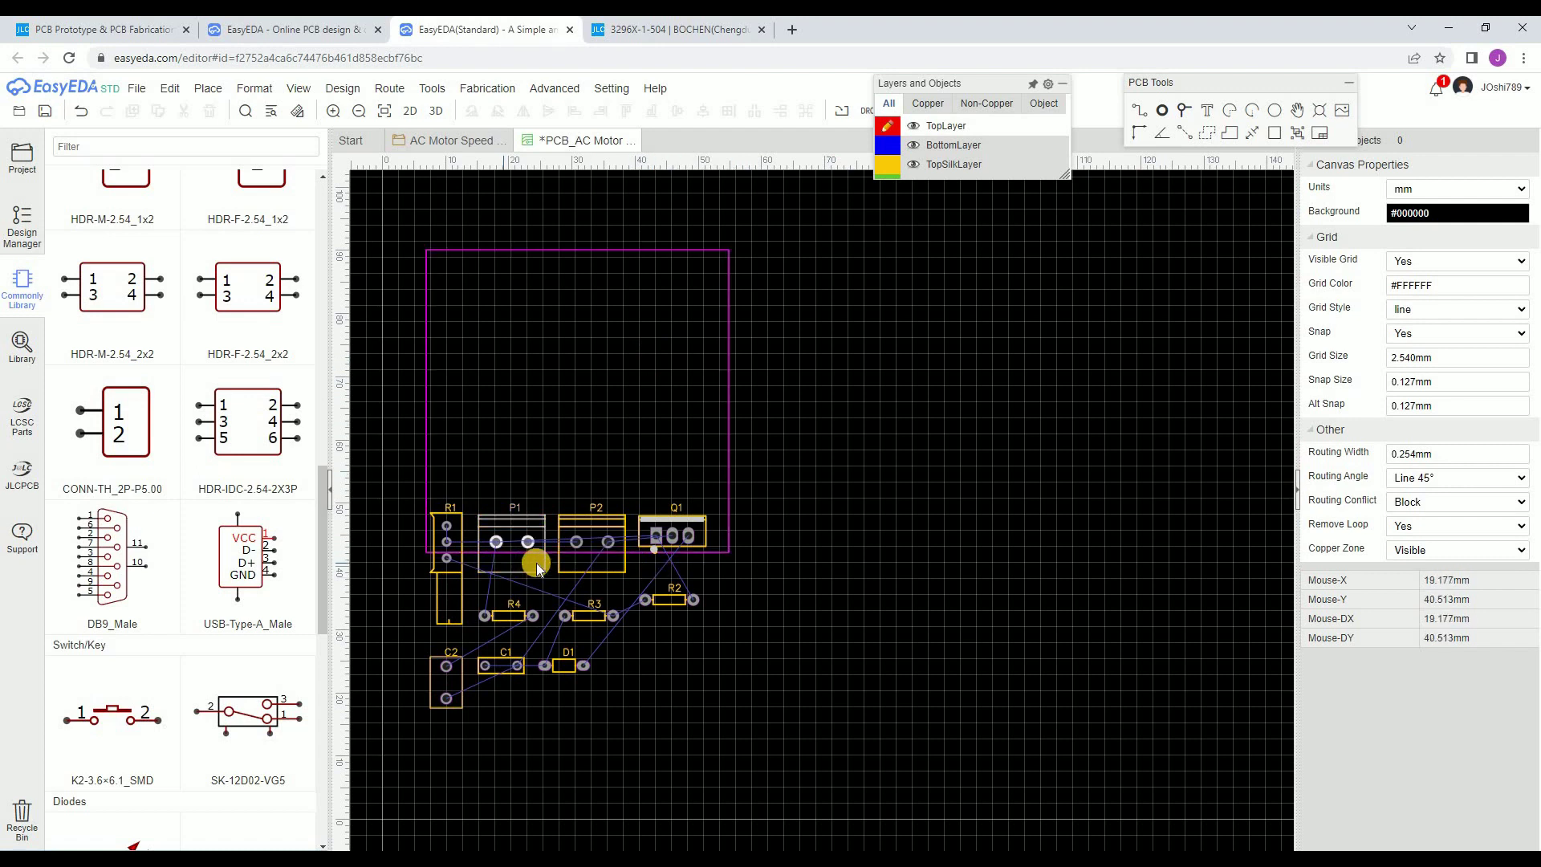
- Move connectors P1 and P2 side by side to the upper corners inside the board outline
{"action": "left_click_drag", "start_coordinate": [513, 518], "coordinate": [471, 269]}
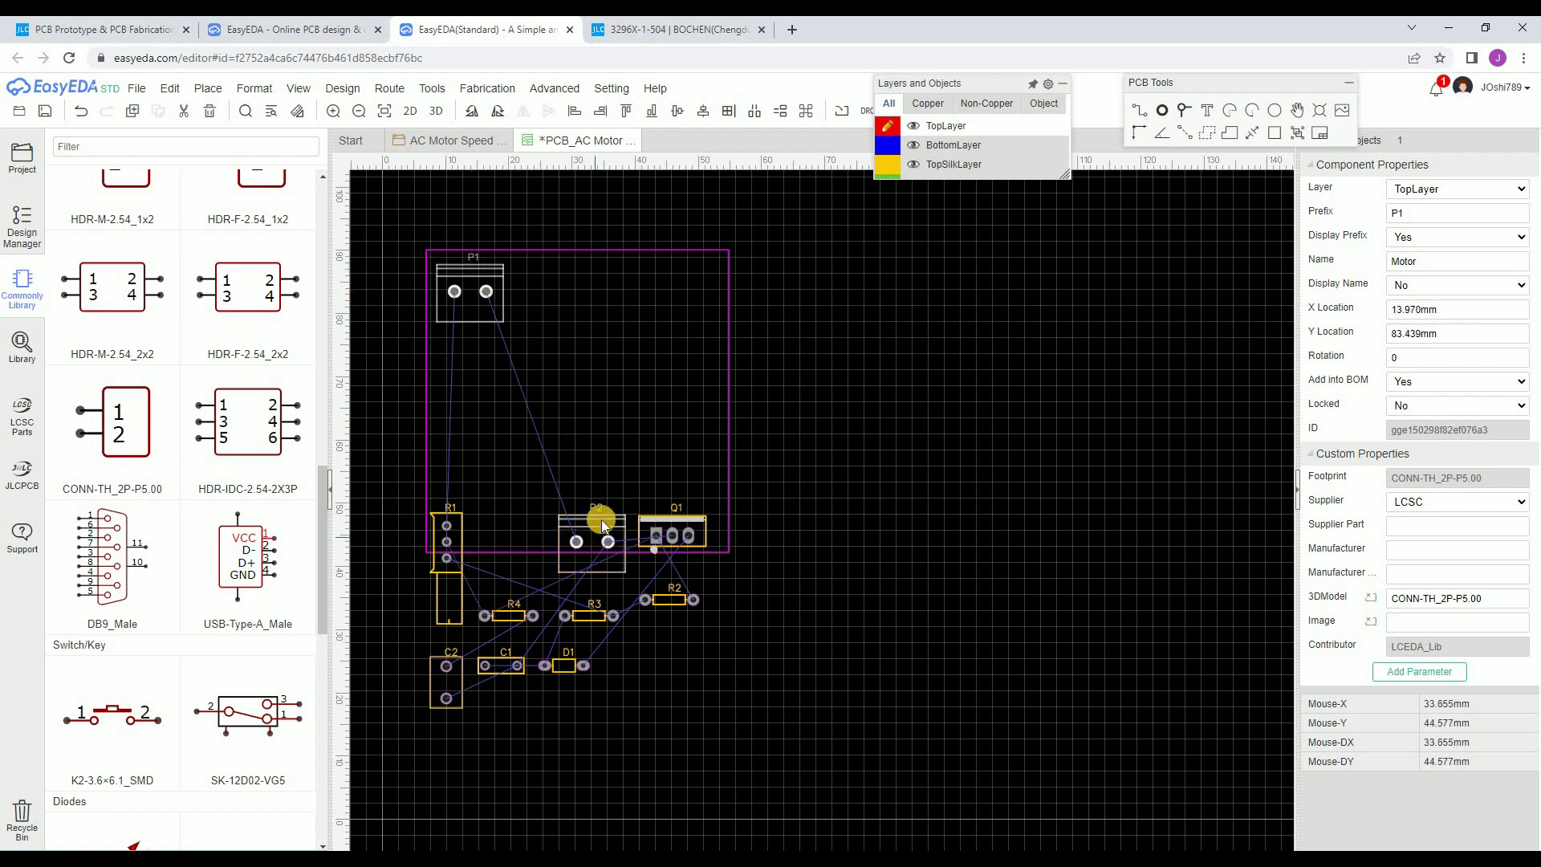
{"action": "left_click_drag", "start_coordinate": [581, 340], "coordinate": [678, 281]}
{"action": "left_click_drag", "start_coordinate": [456, 281], "coordinate": [473, 280]}
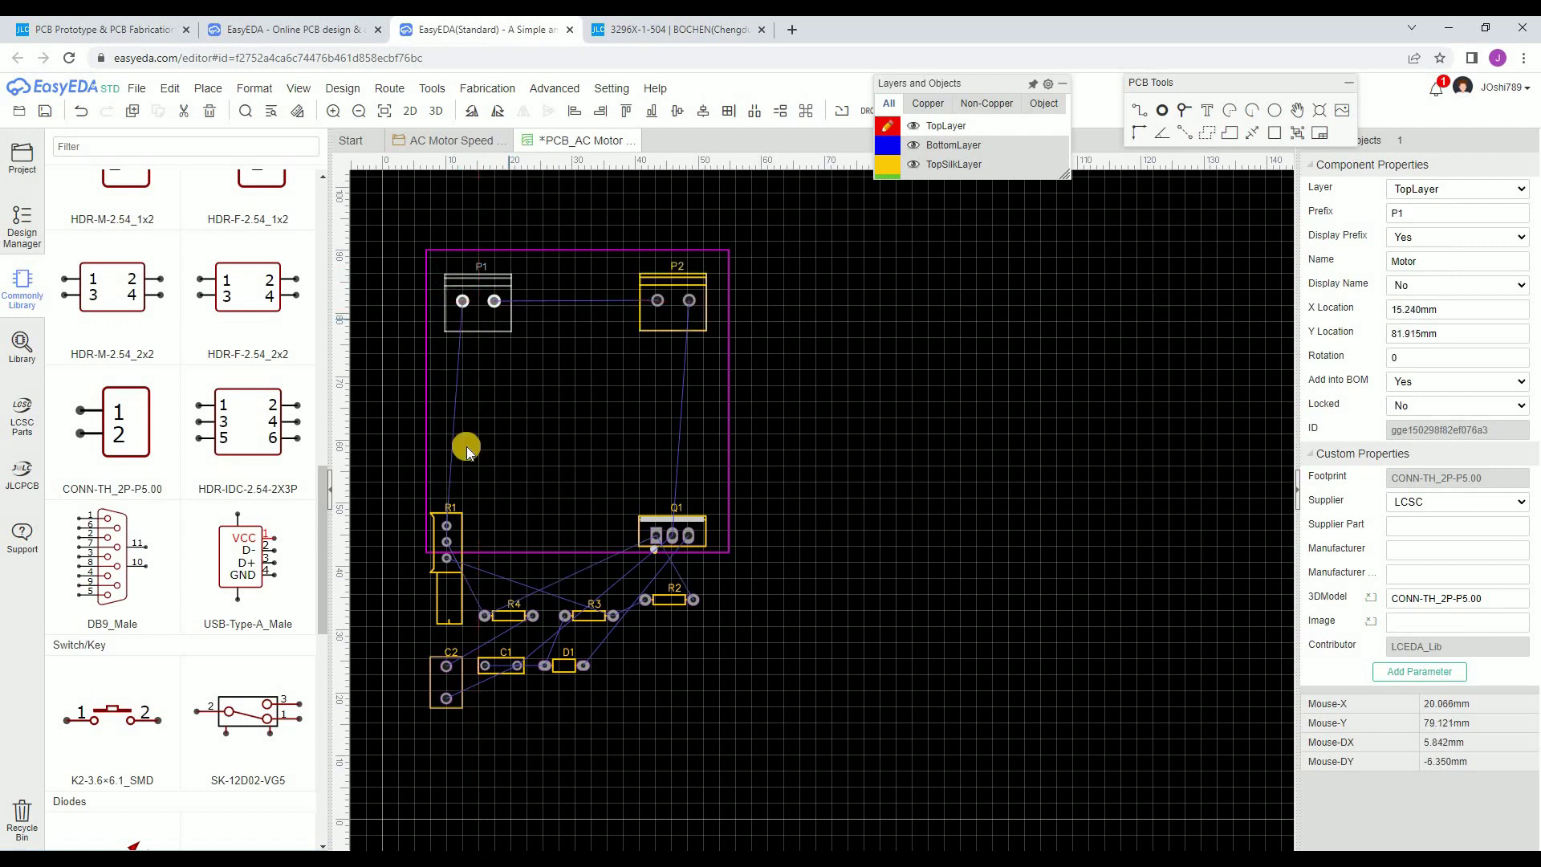
- Arrange R1 below P1, Q1 and C2 in a row beside R1, and R4 and R3 beneath that row
{"action": "left_click_drag", "start_coordinate": [450, 572], "coordinate": [459, 404]}
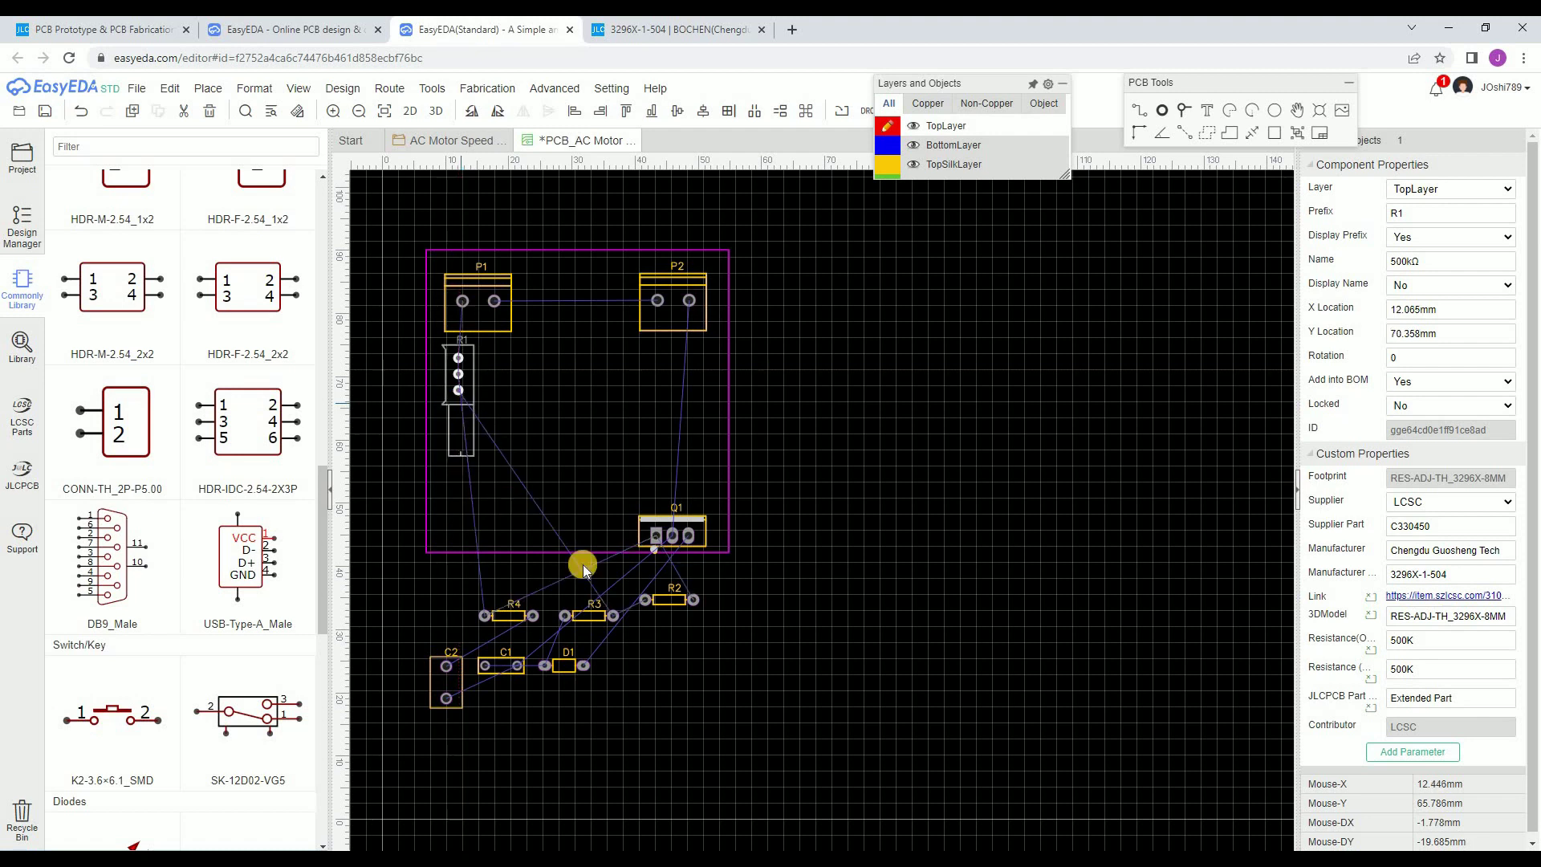
{"action": "left_click_drag", "start_coordinate": [691, 527], "coordinate": [538, 353]}
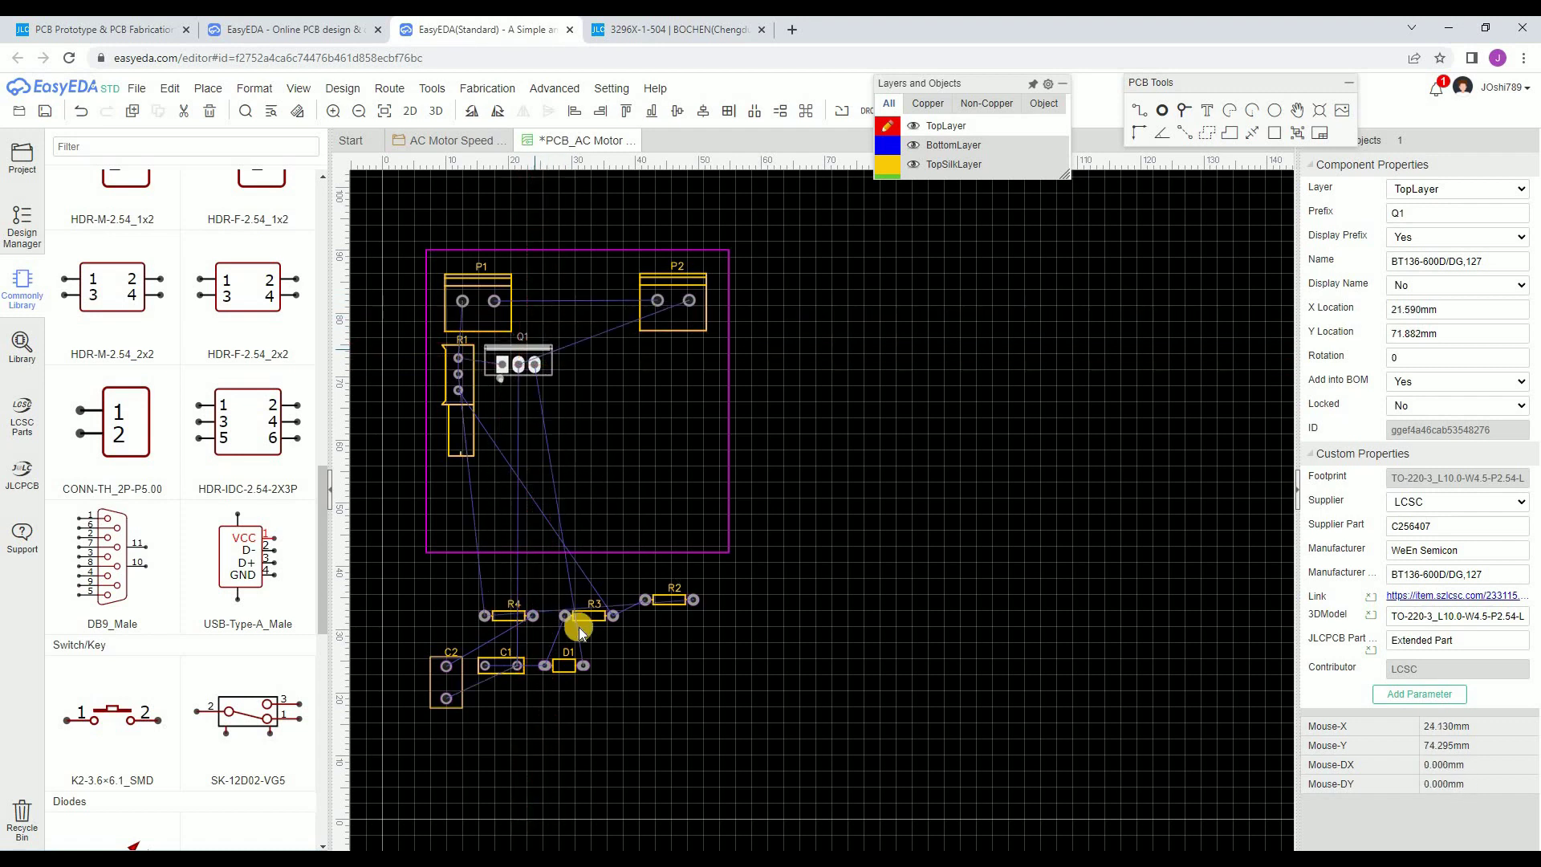
{"action": "left_click_drag", "start_coordinate": [462, 677], "coordinate": [586, 362]}
{"action": "left_click_drag", "start_coordinate": [507, 618], "coordinate": [509, 390]}
{"action": "left_click_drag", "start_coordinate": [589, 614], "coordinate": [586, 395]}
{"action": "left_click", "coordinate": [574, 578]}
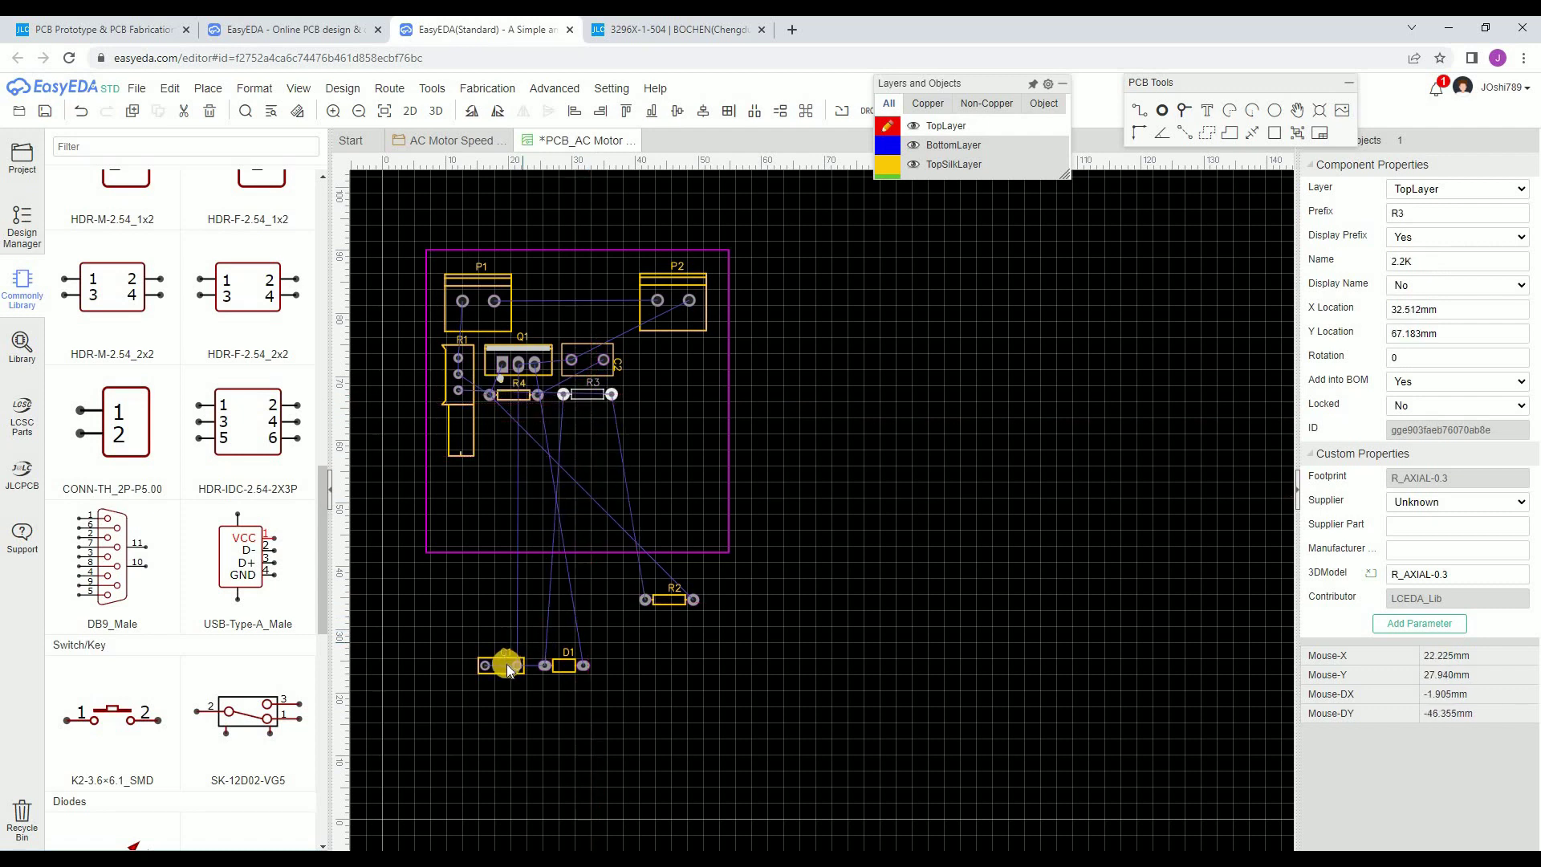
- Place C1, R2 and D1 upright in a row between connectors P1 and P2
{"action": "left_click_drag", "start_coordinate": [542, 460], "coordinate": [543, 309]}
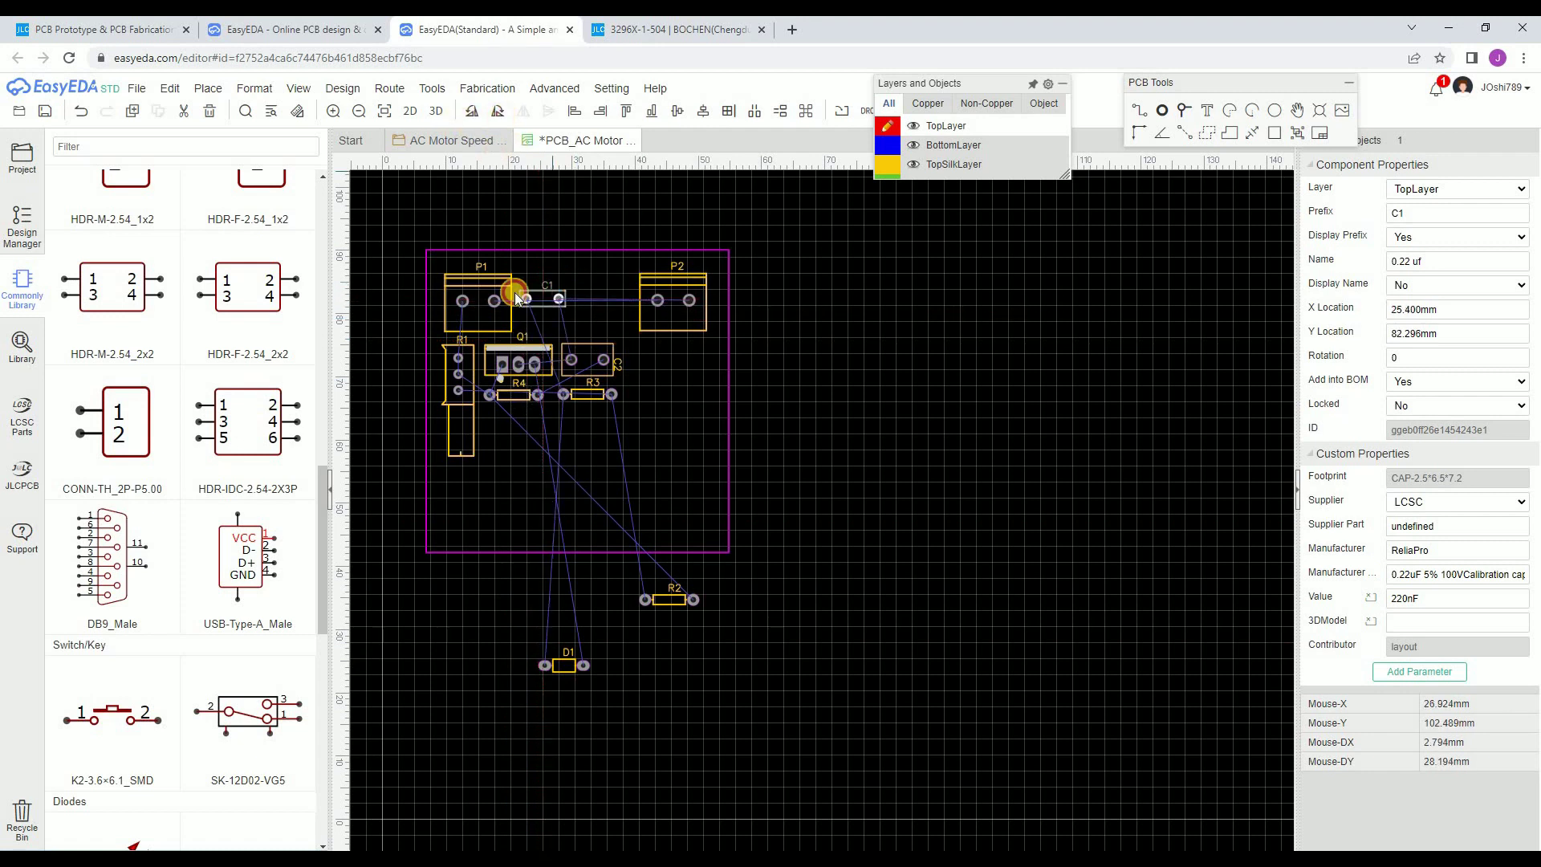
{"action": "key", "text": "space"}
{"action": "left_click_drag", "start_coordinate": [549, 317], "coordinate": [526, 303]}
{"action": "left_click_drag", "start_coordinate": [664, 595], "coordinate": [551, 303]}
{"action": "left_click_drag", "start_coordinate": [570, 666], "coordinate": [532, 297]}
{"action": "key", "text": "space"}
- Shift P2 closer to D1, and move C2 and R3 directly beneath P2
{"action": "left_click_drag", "start_coordinate": [700, 302], "coordinate": [680, 303]}
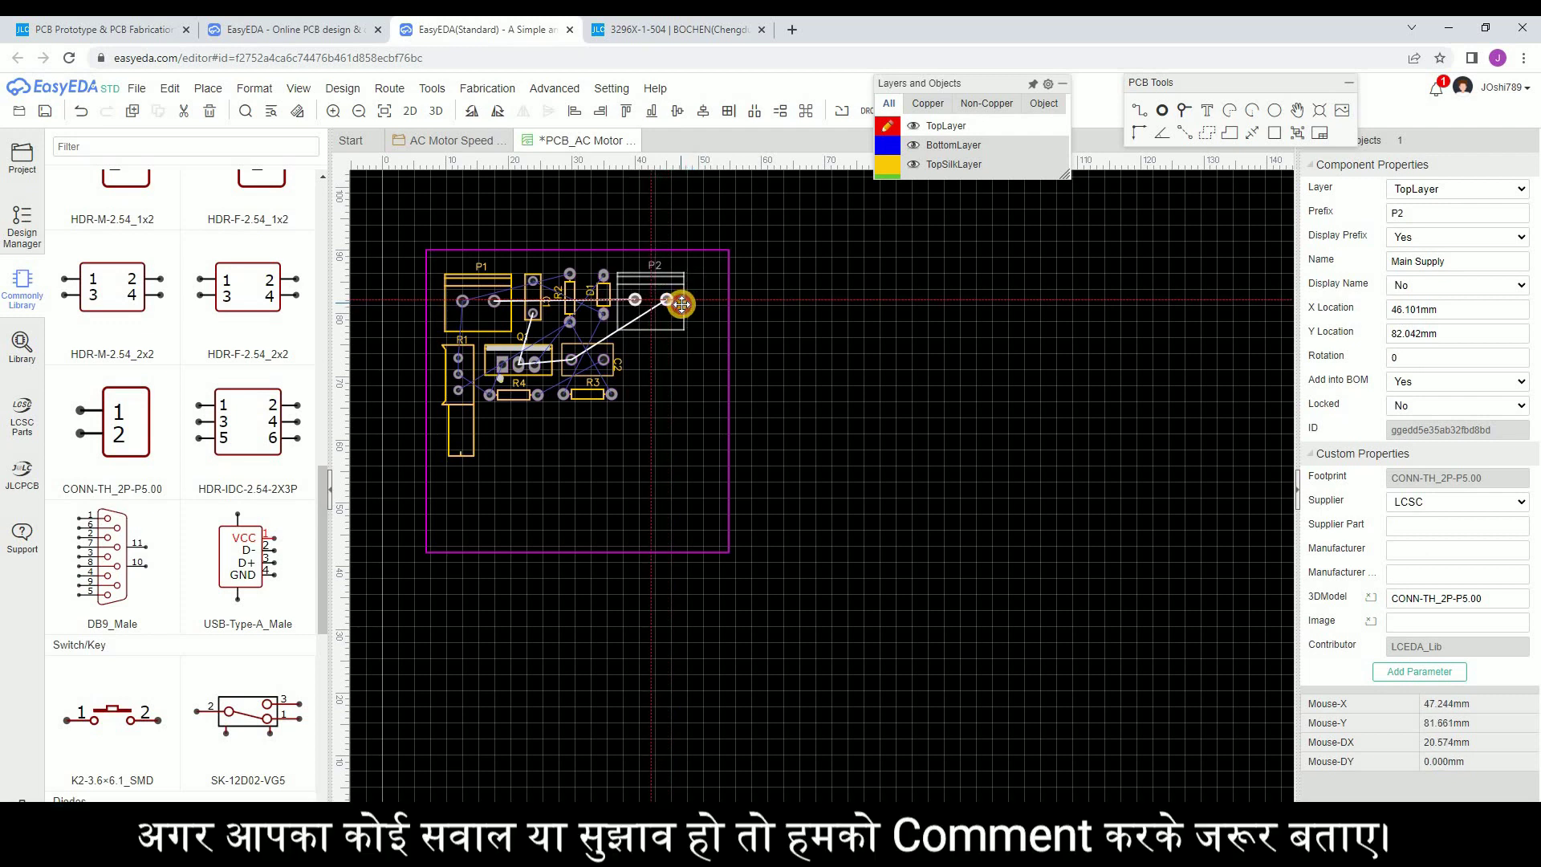
{"action": "left_click_drag", "start_coordinate": [594, 359], "coordinate": [663, 353]}
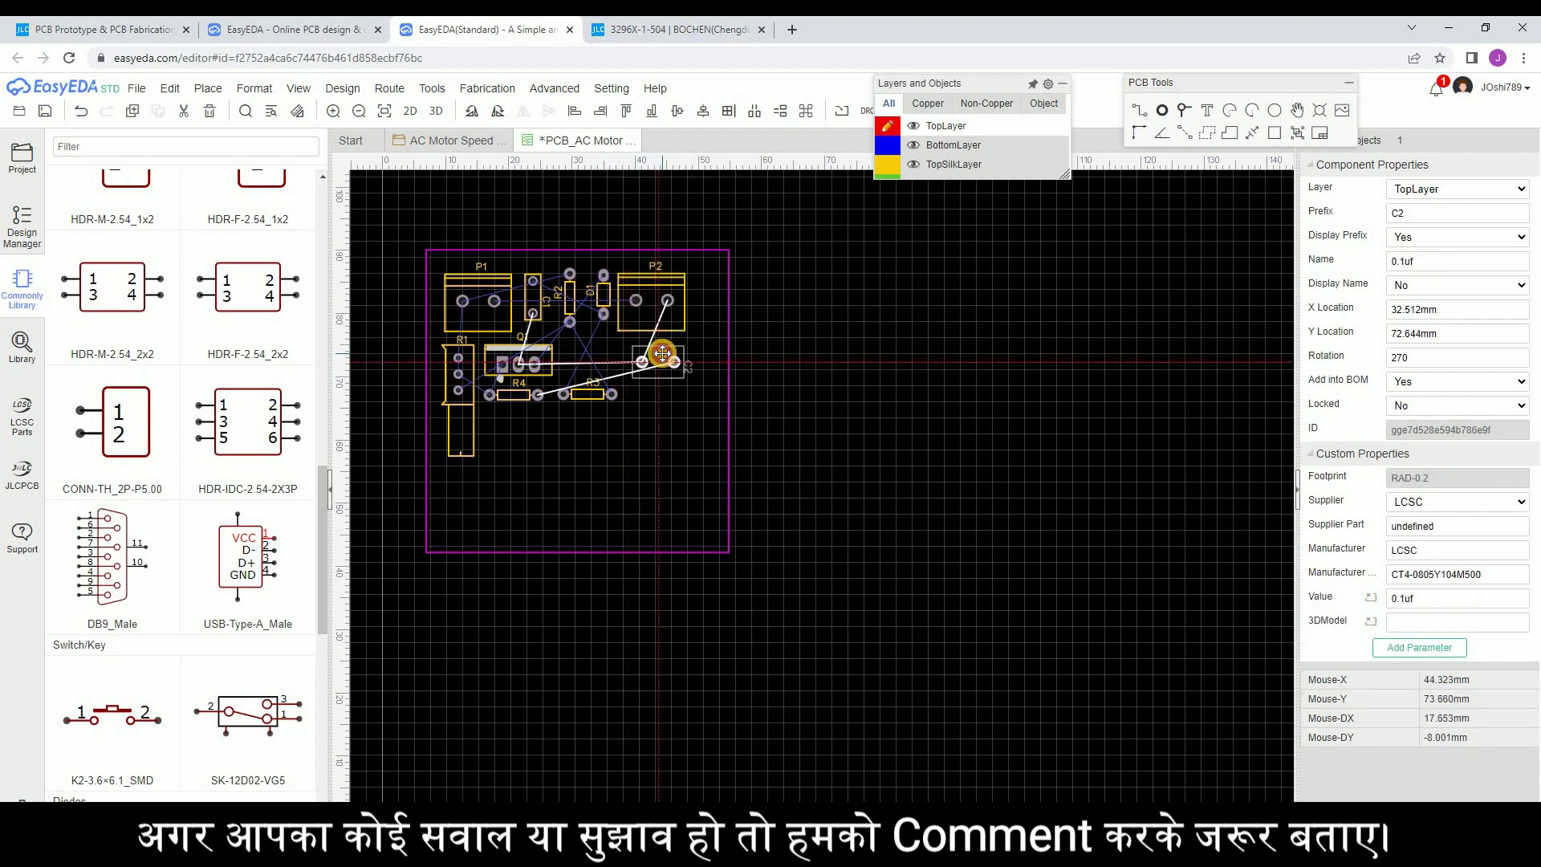
{"action": "left_click_drag", "start_coordinate": [564, 390], "coordinate": [652, 396]}
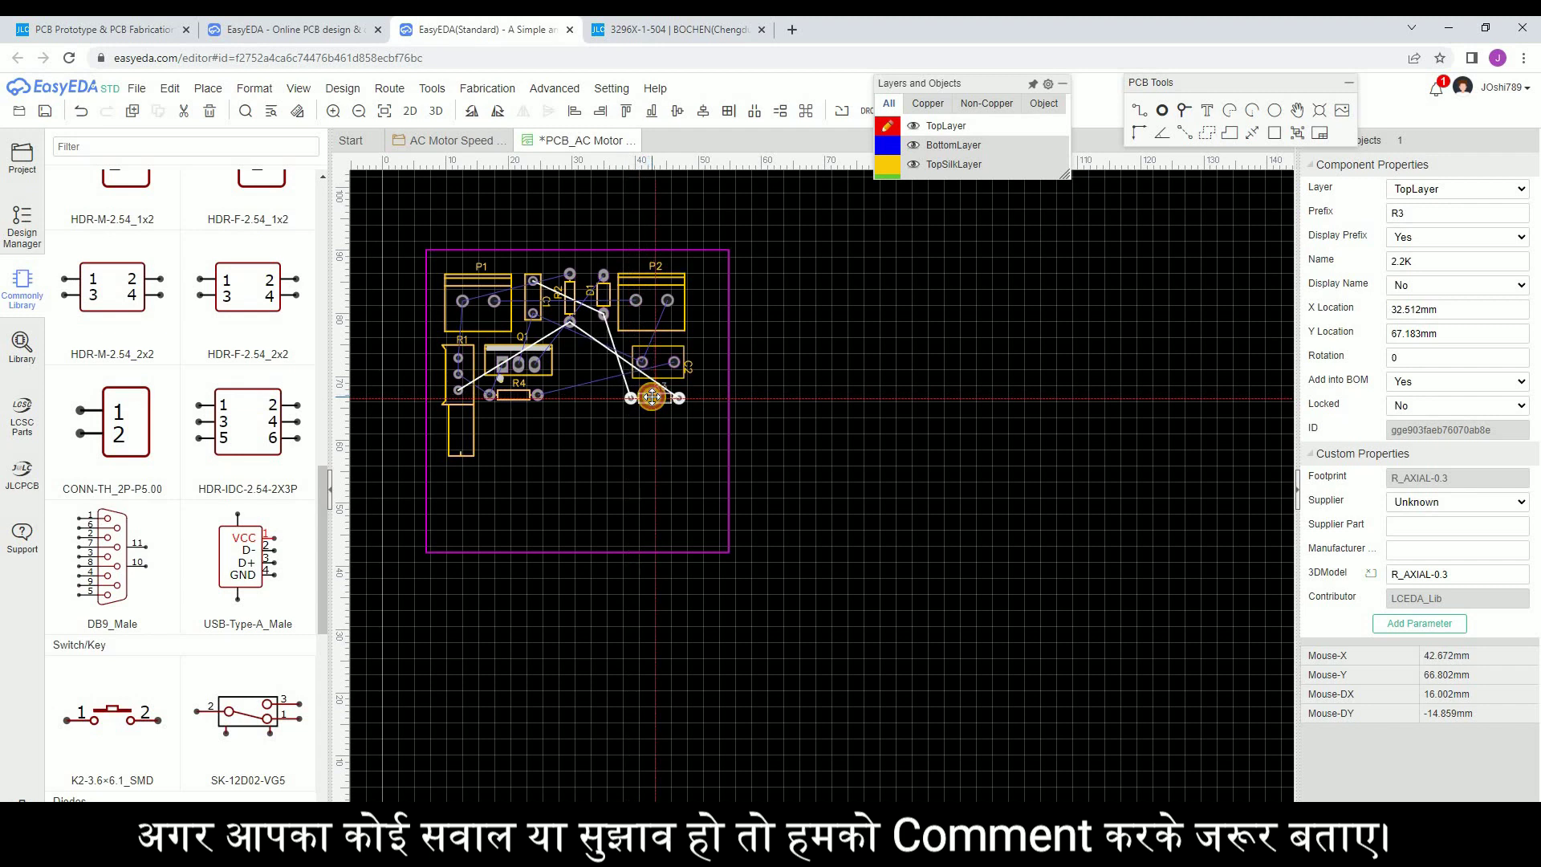
{"action": "left_click_drag", "start_coordinate": [652, 397], "coordinate": [651, 396]}
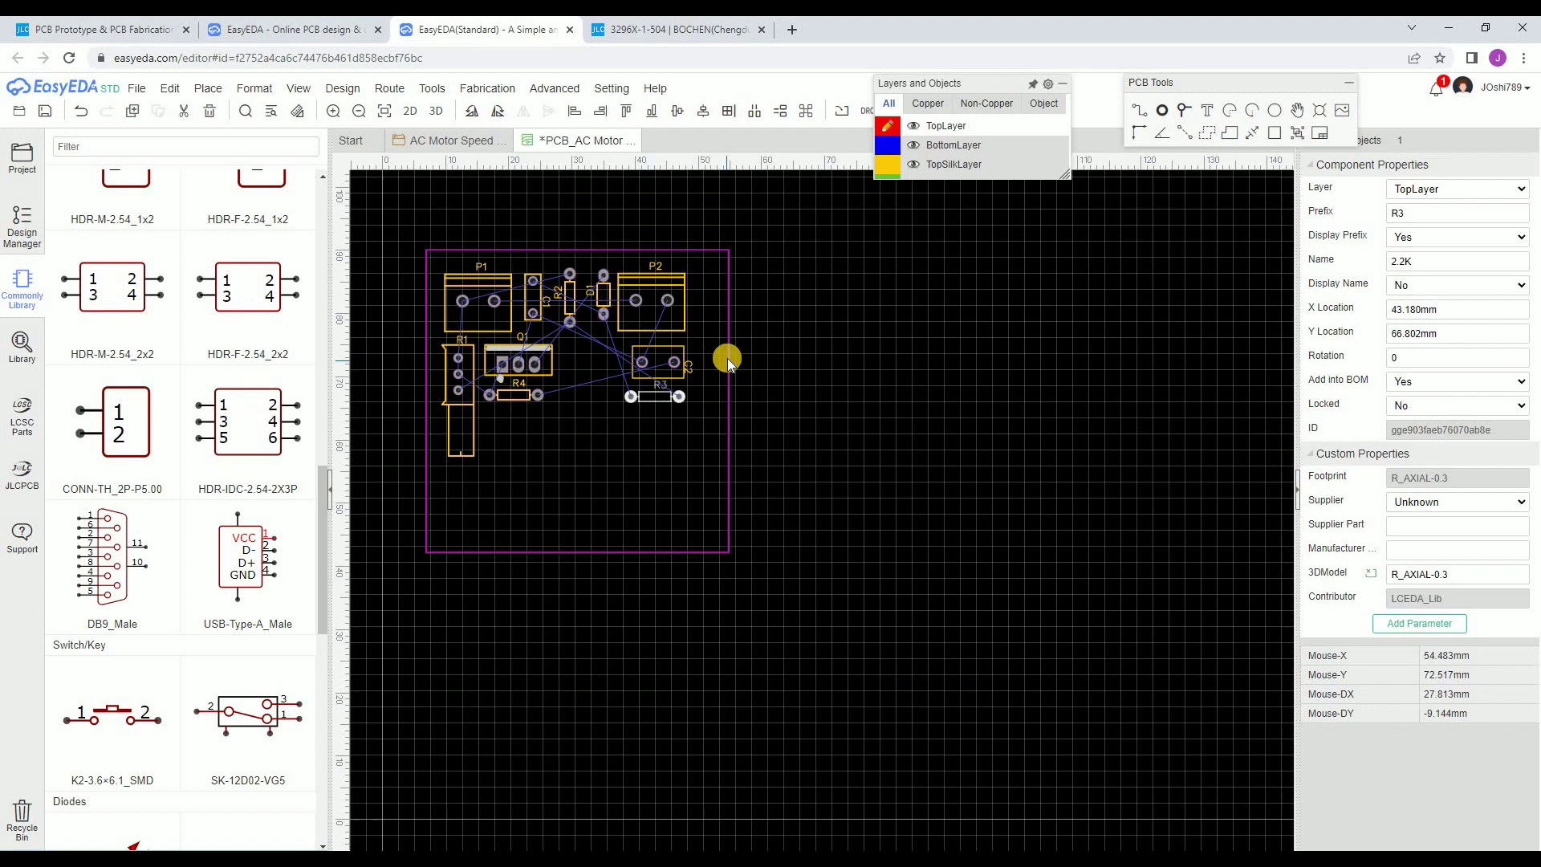
- Resize the board outline to about 47 mm by 26 mm around the components, with R1's shaft overhanging the lower edge
{"action": "left_click_drag", "start_coordinate": [730, 361], "coordinate": [707, 359]}
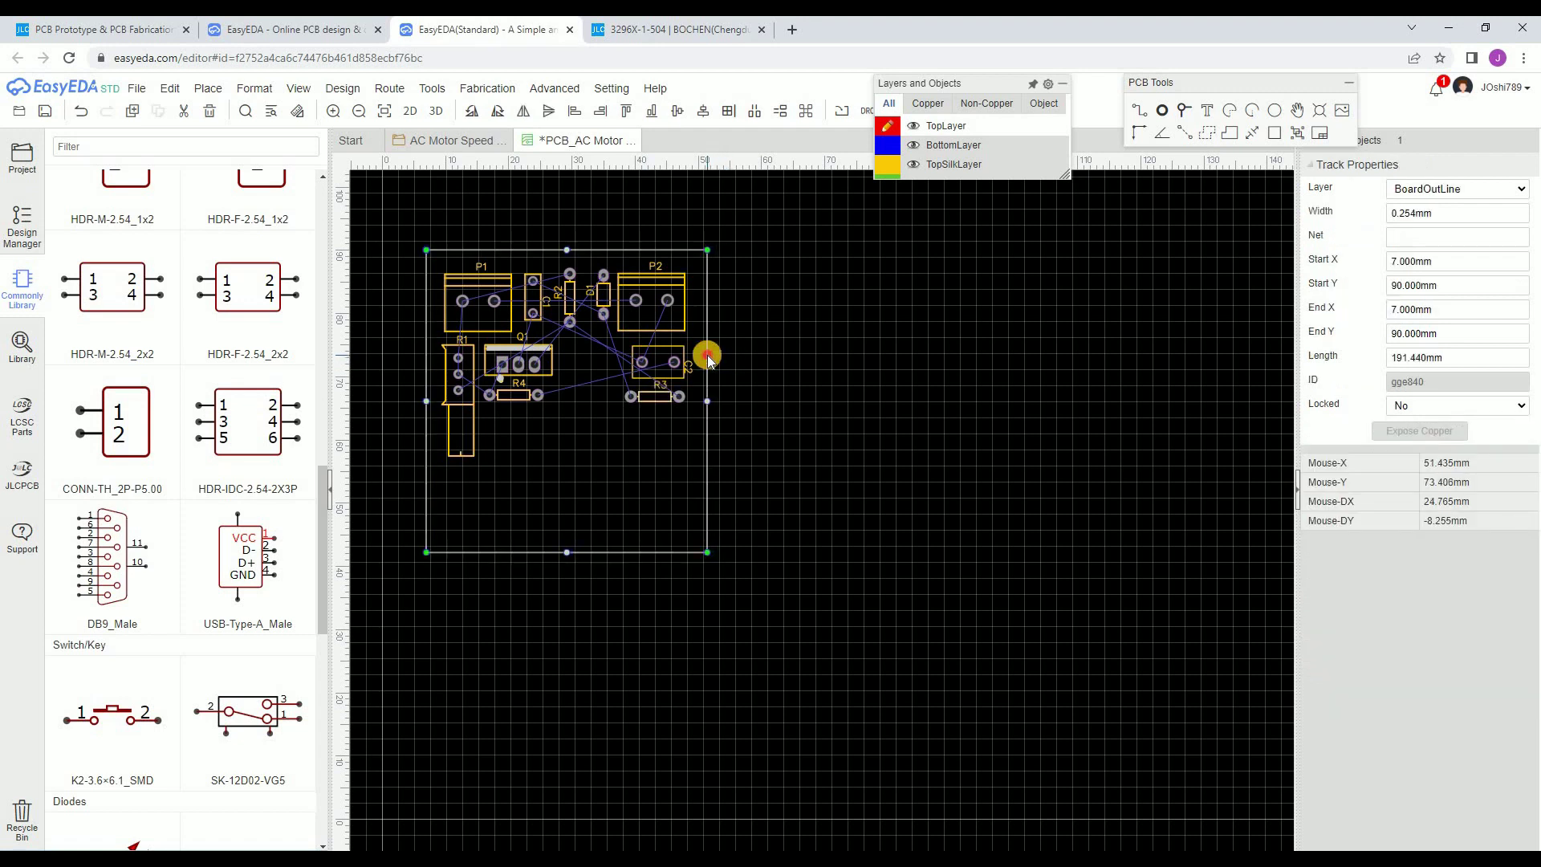
{"action": "left_click", "coordinate": [596, 552]}
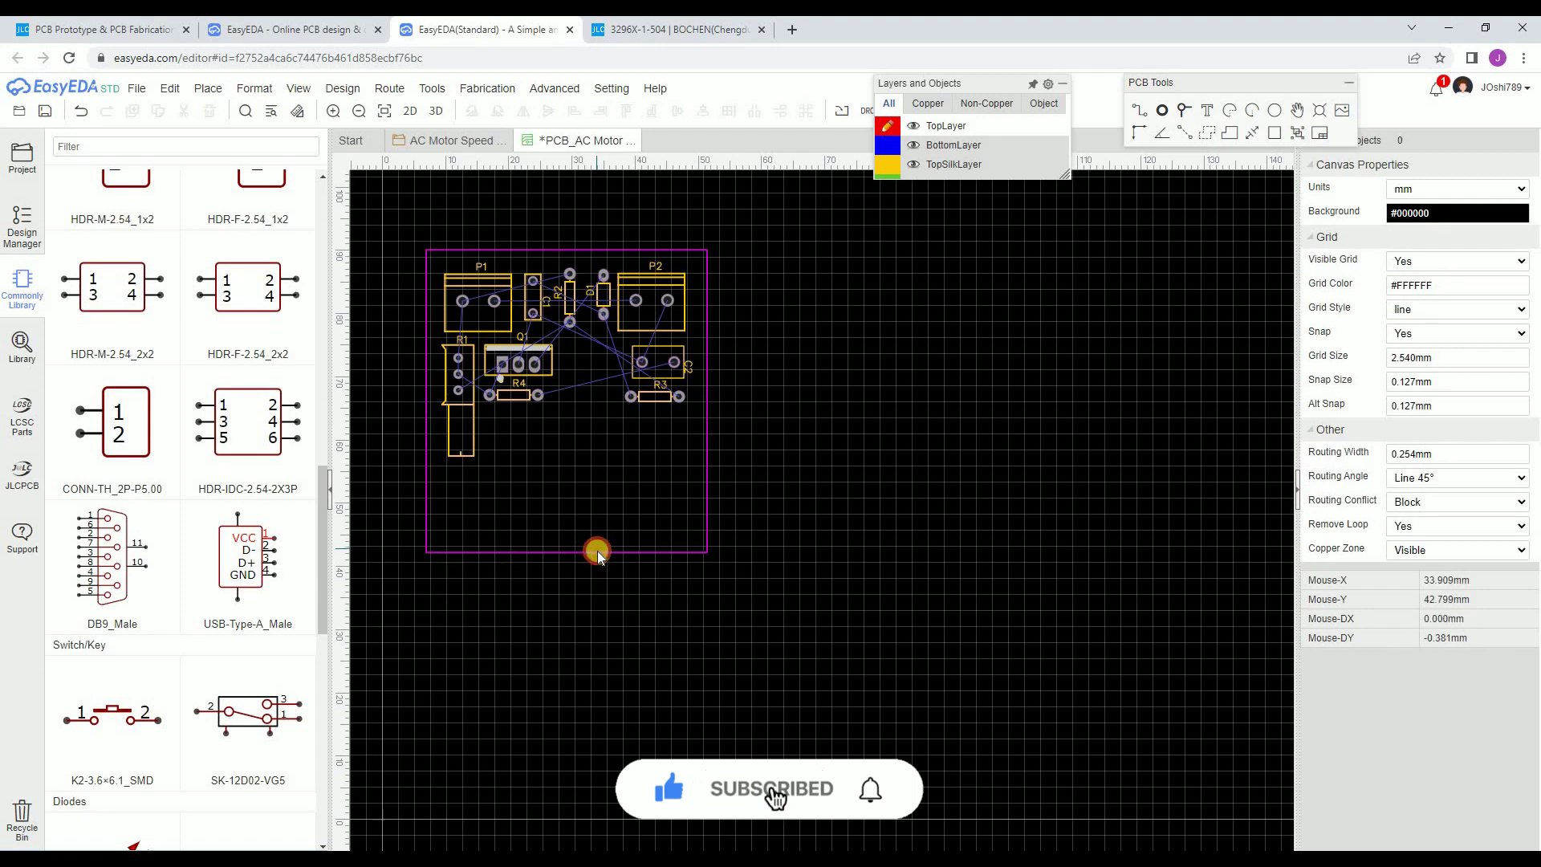
{"action": "left_click_drag", "start_coordinate": [602, 554], "coordinate": [594, 412]}
{"action": "left_click", "coordinate": [460, 442]}
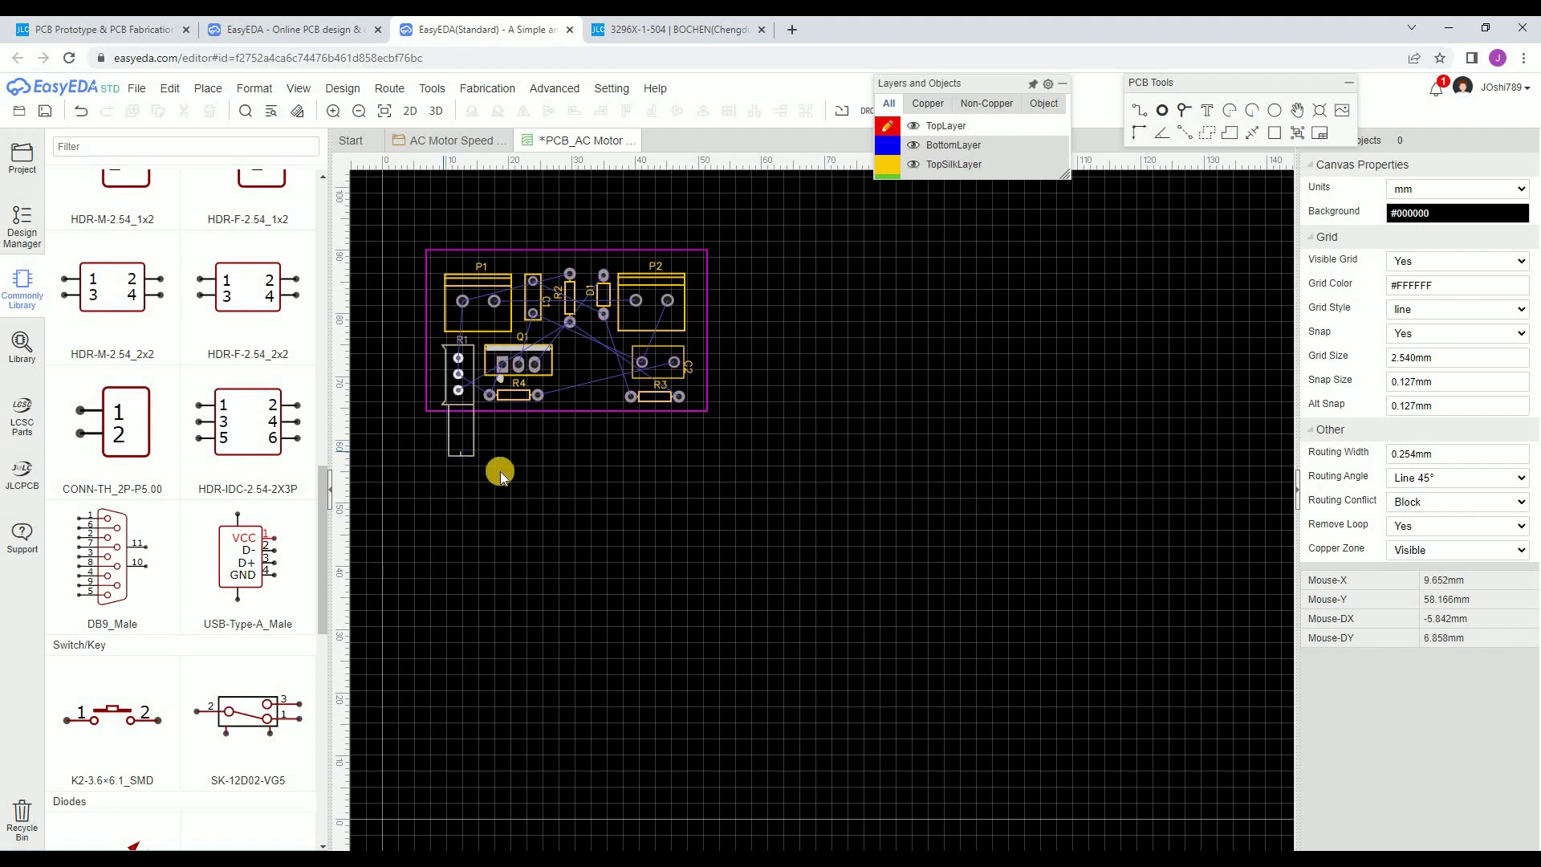
{"action": "left_click_drag", "start_coordinate": [571, 411], "coordinate": [570, 413]}
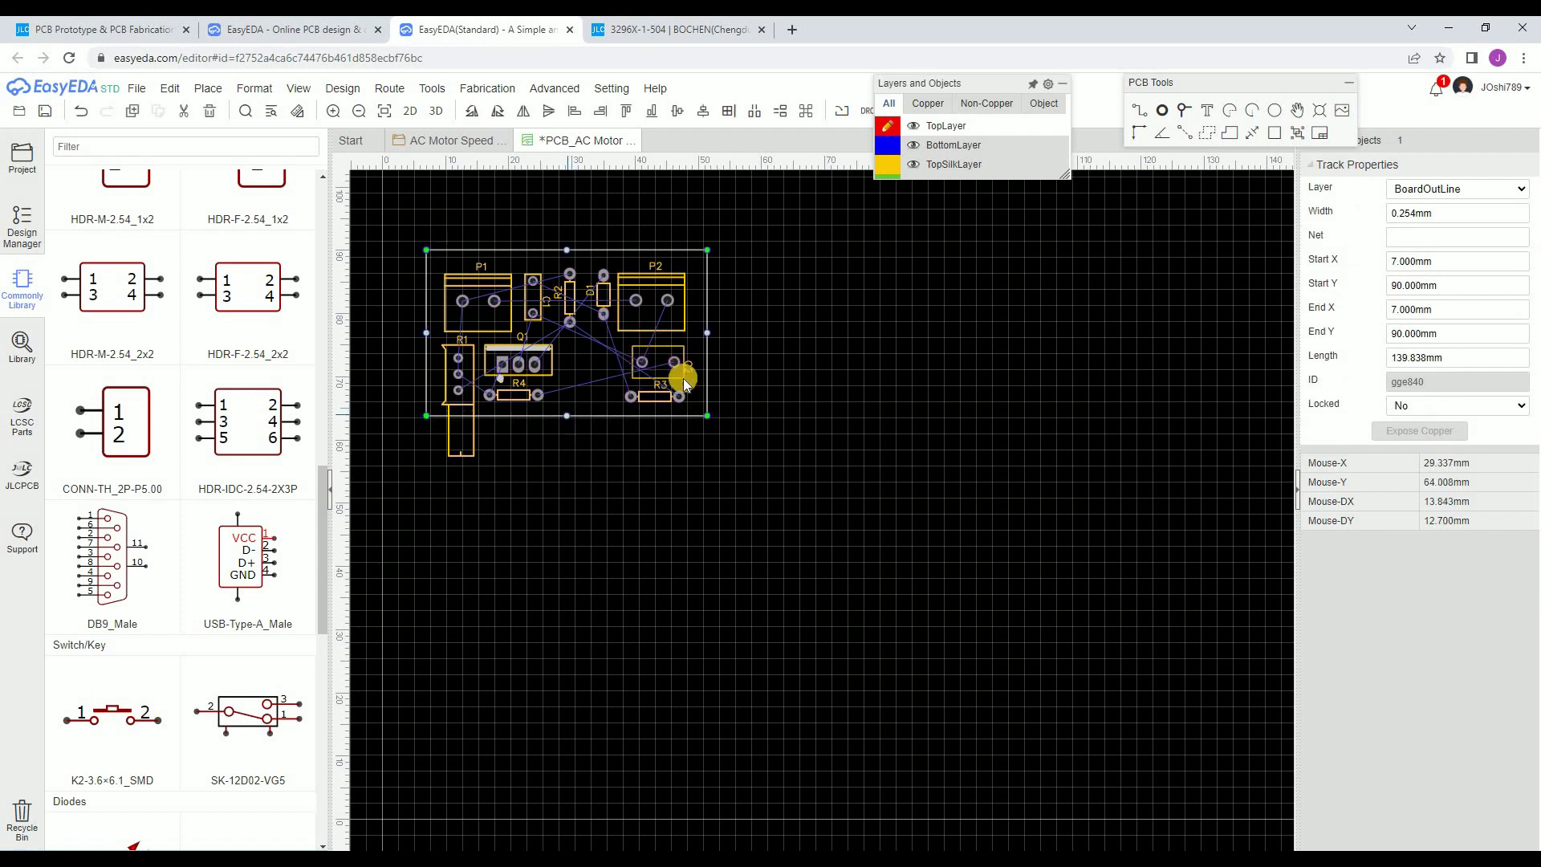
{"action": "left_click_drag", "start_coordinate": [711, 385], "coordinate": [713, 386]}
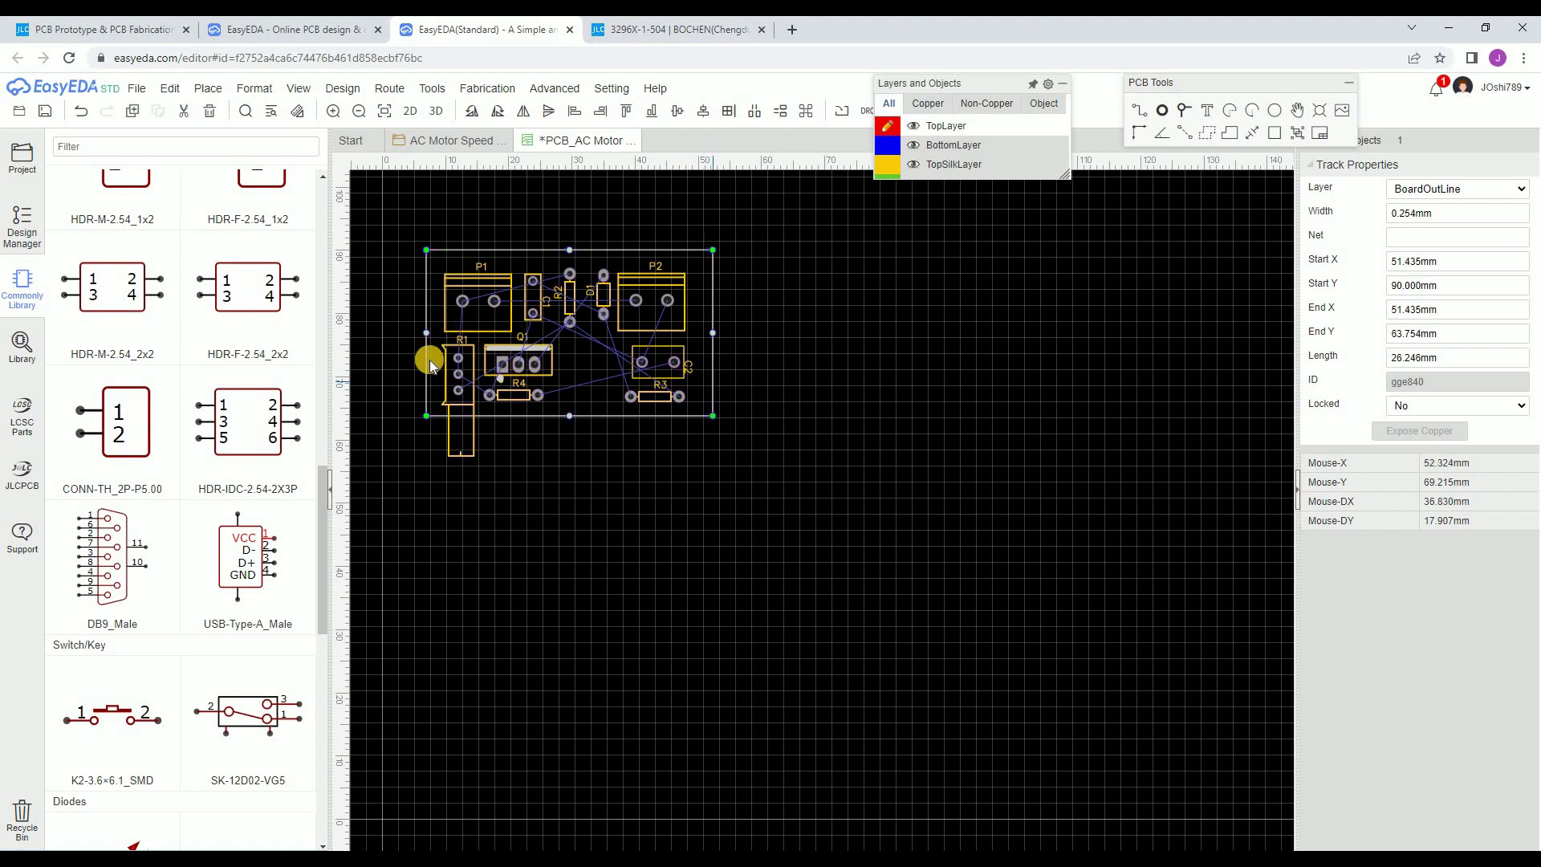
{"action": "left_click_drag", "start_coordinate": [427, 364], "coordinate": [417, 367]}
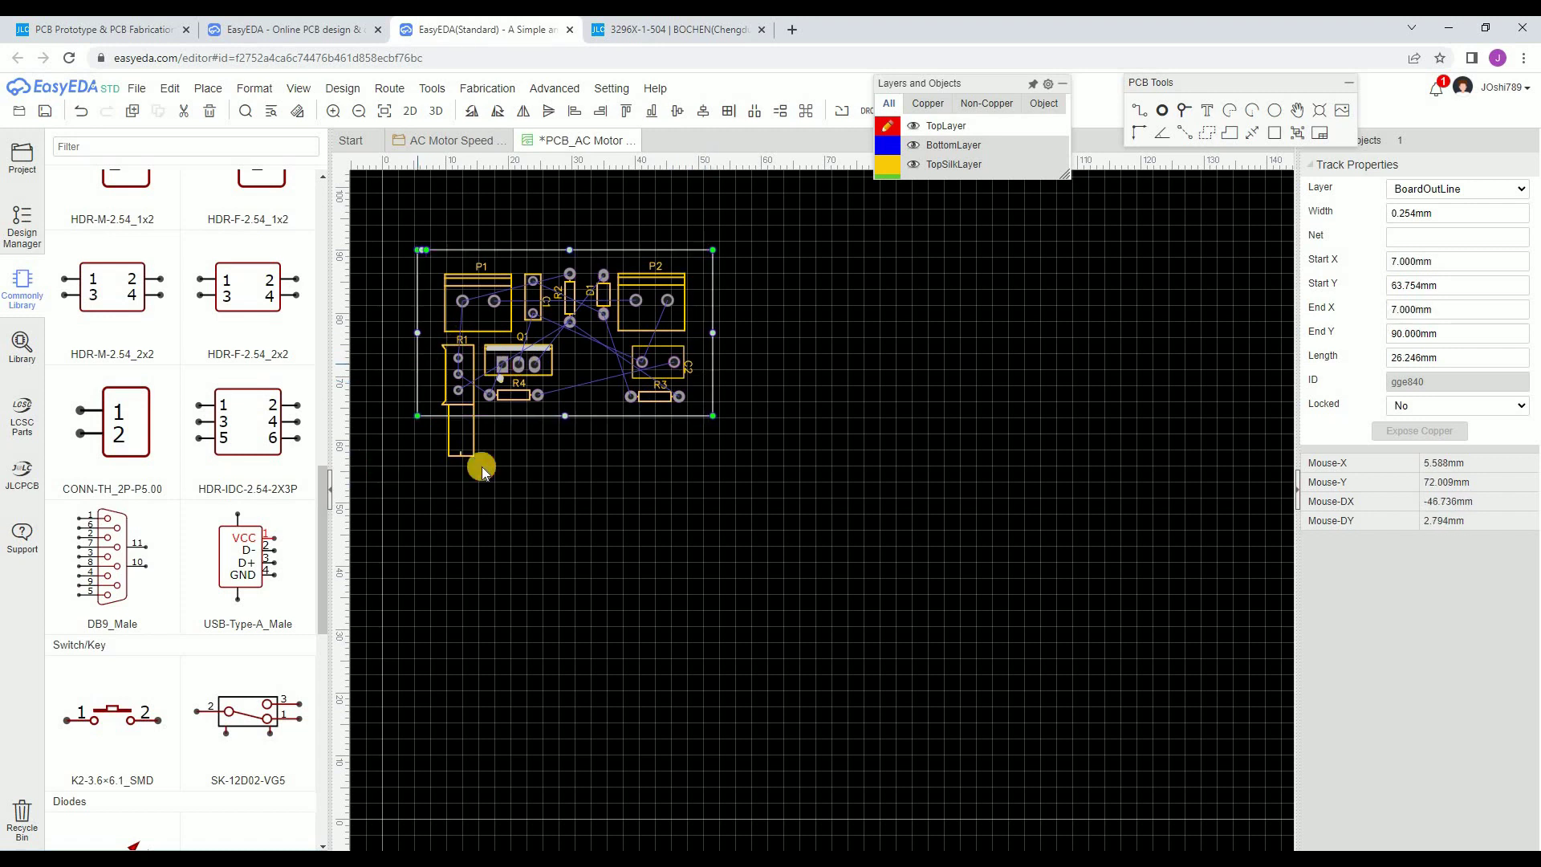
{"action": "left_click", "coordinate": [683, 439]}
{"action": "left_click", "coordinate": [712, 371]}
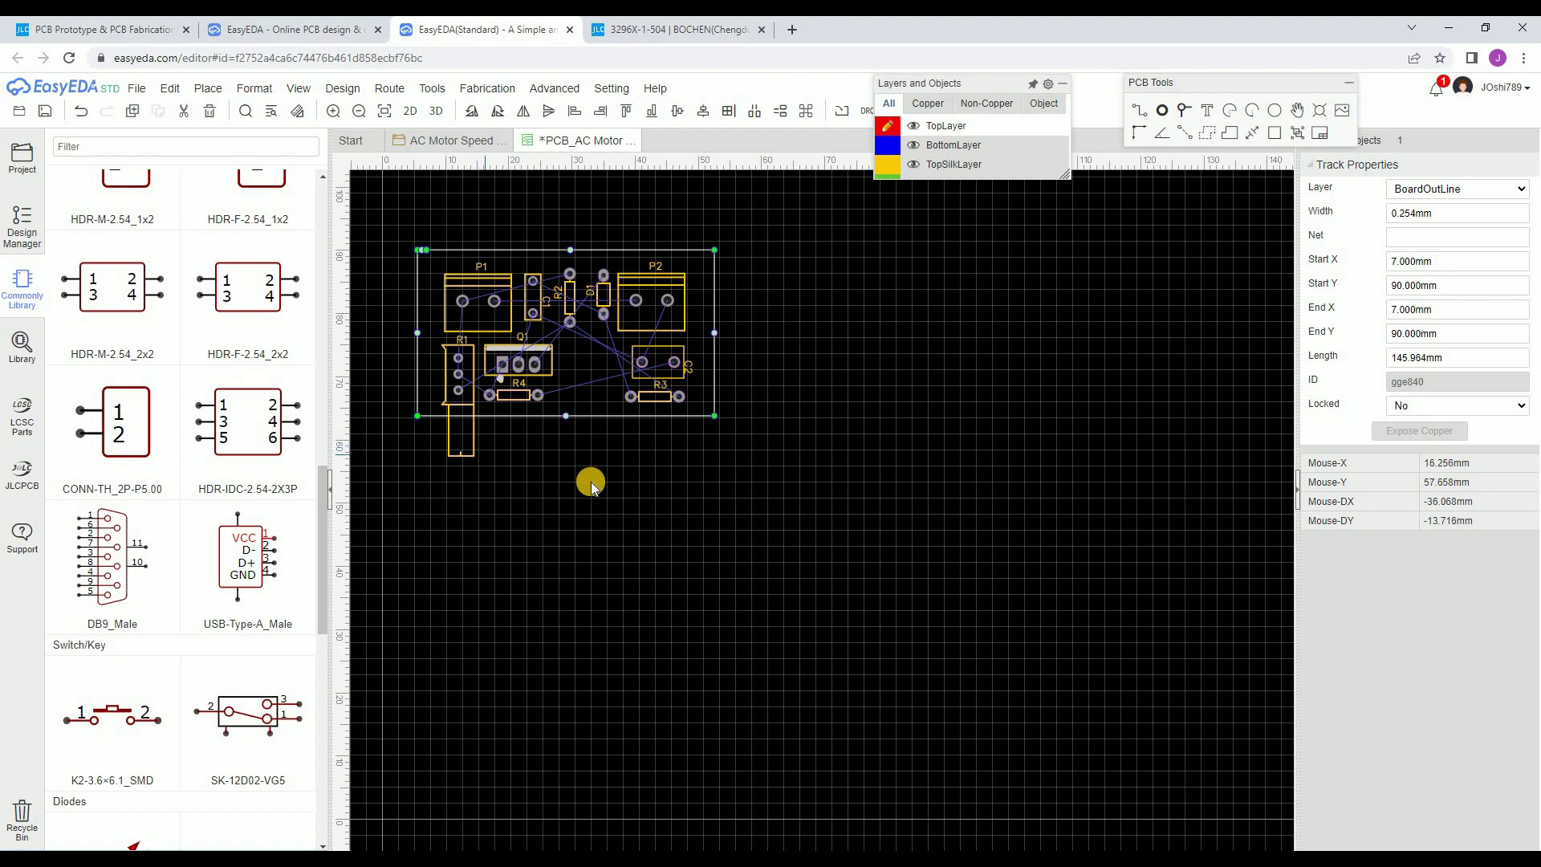
{"action": "left_click", "coordinate": [566, 480]}
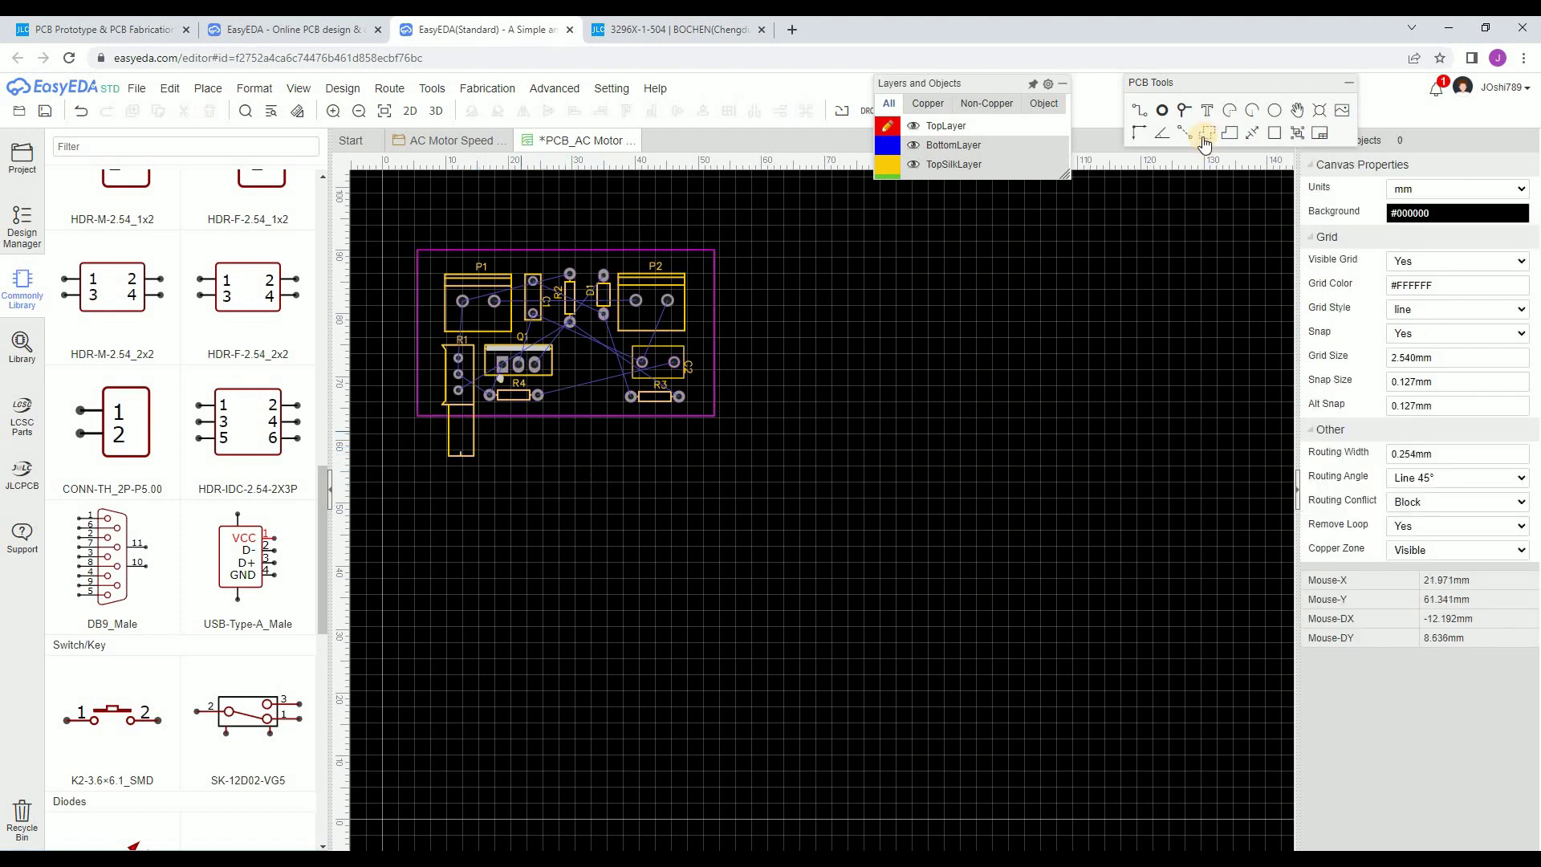
- Place a mounting hole in each of the four corners inside the board outline
{"action": "left_click", "coordinate": [1321, 118]}
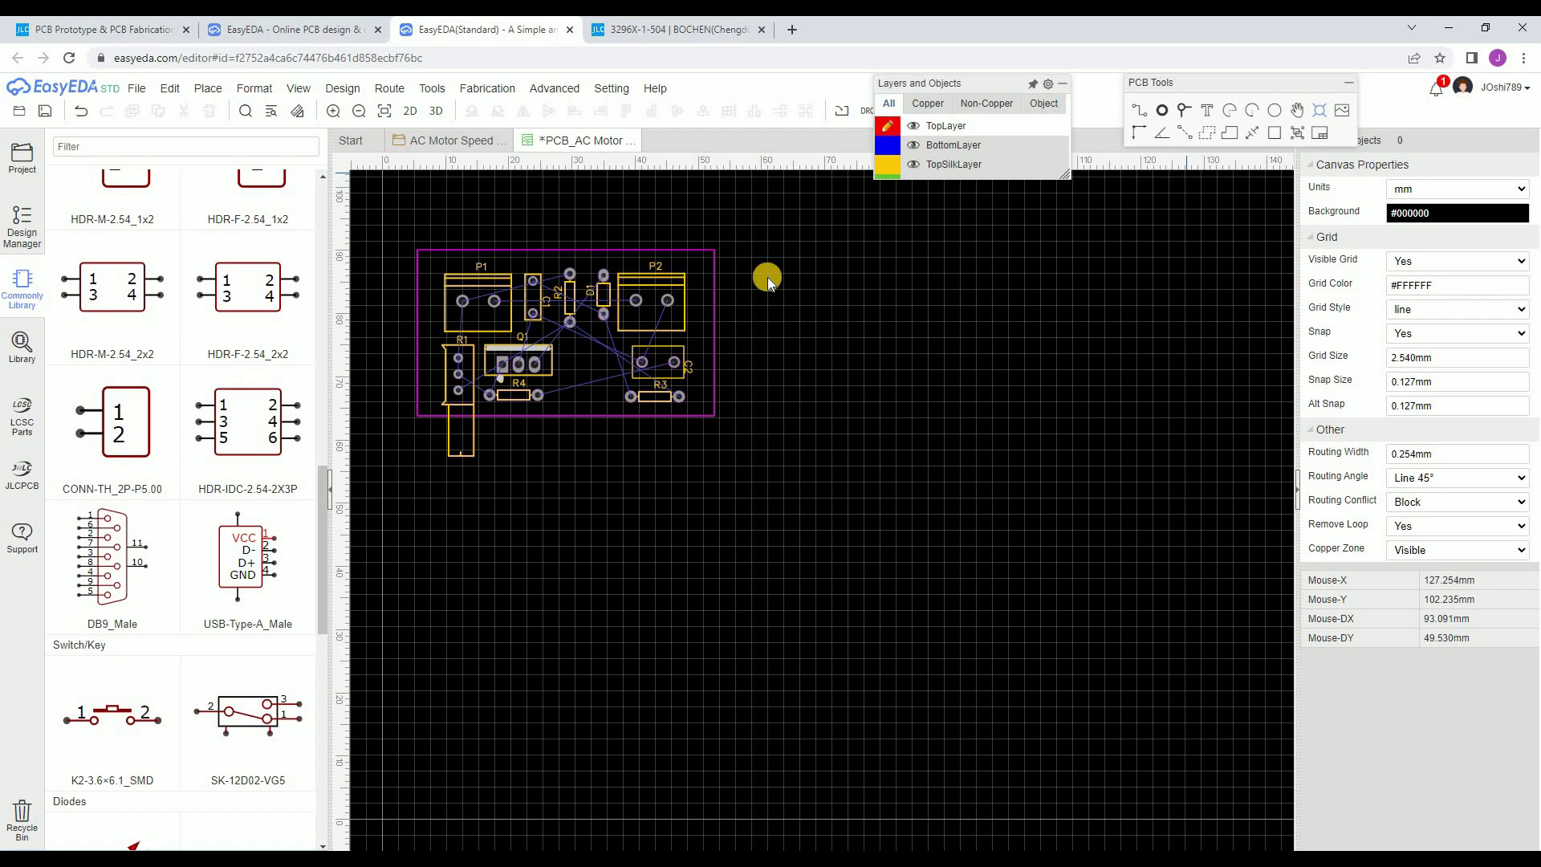
{"action": "left_click", "coordinate": [701, 263]}
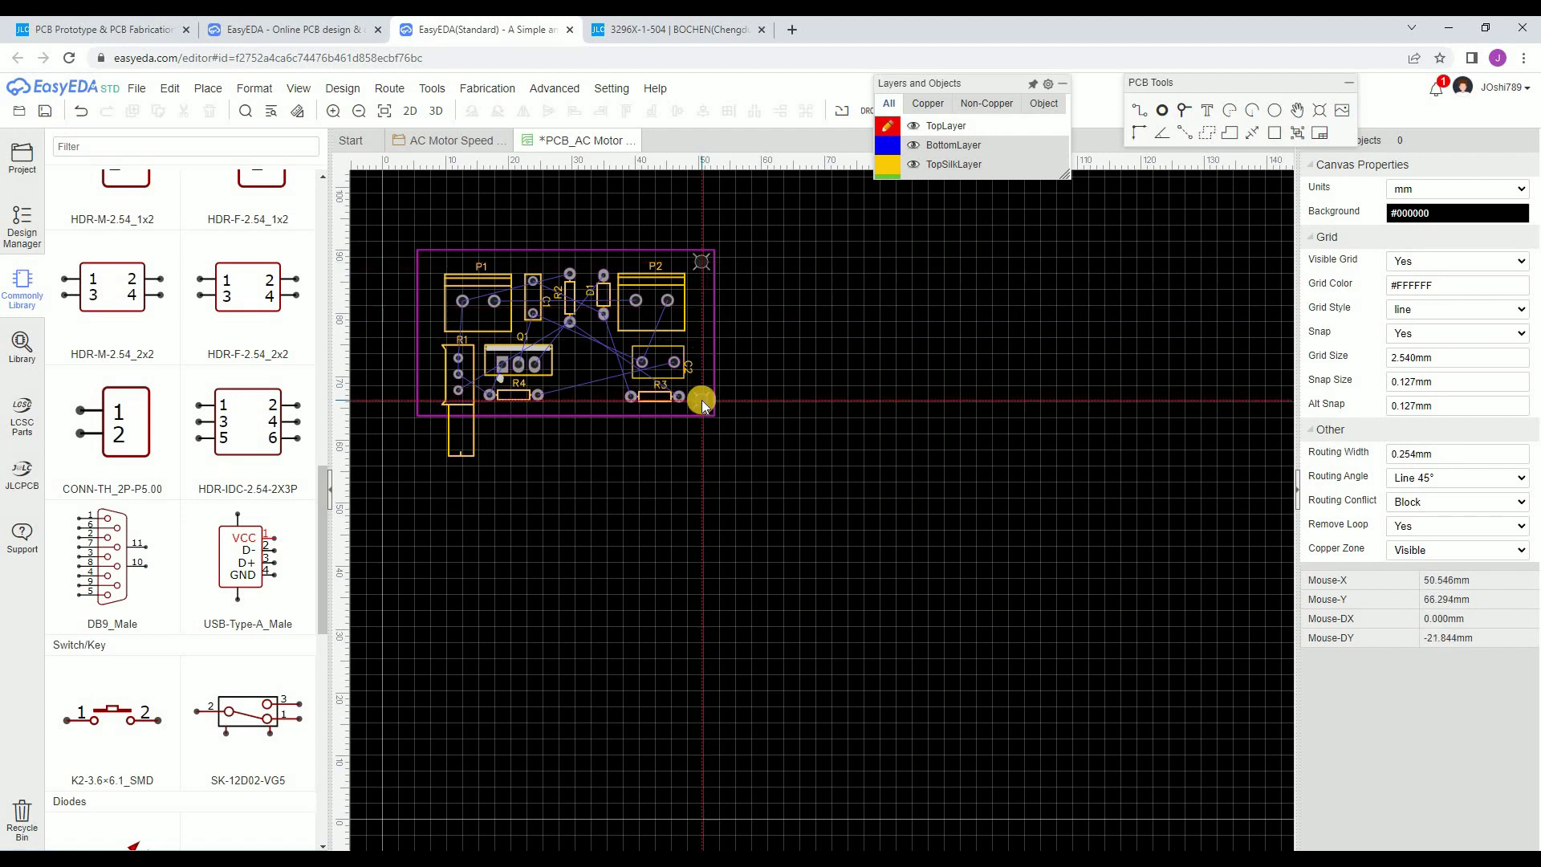
{"action": "left_click", "coordinate": [701, 398]}
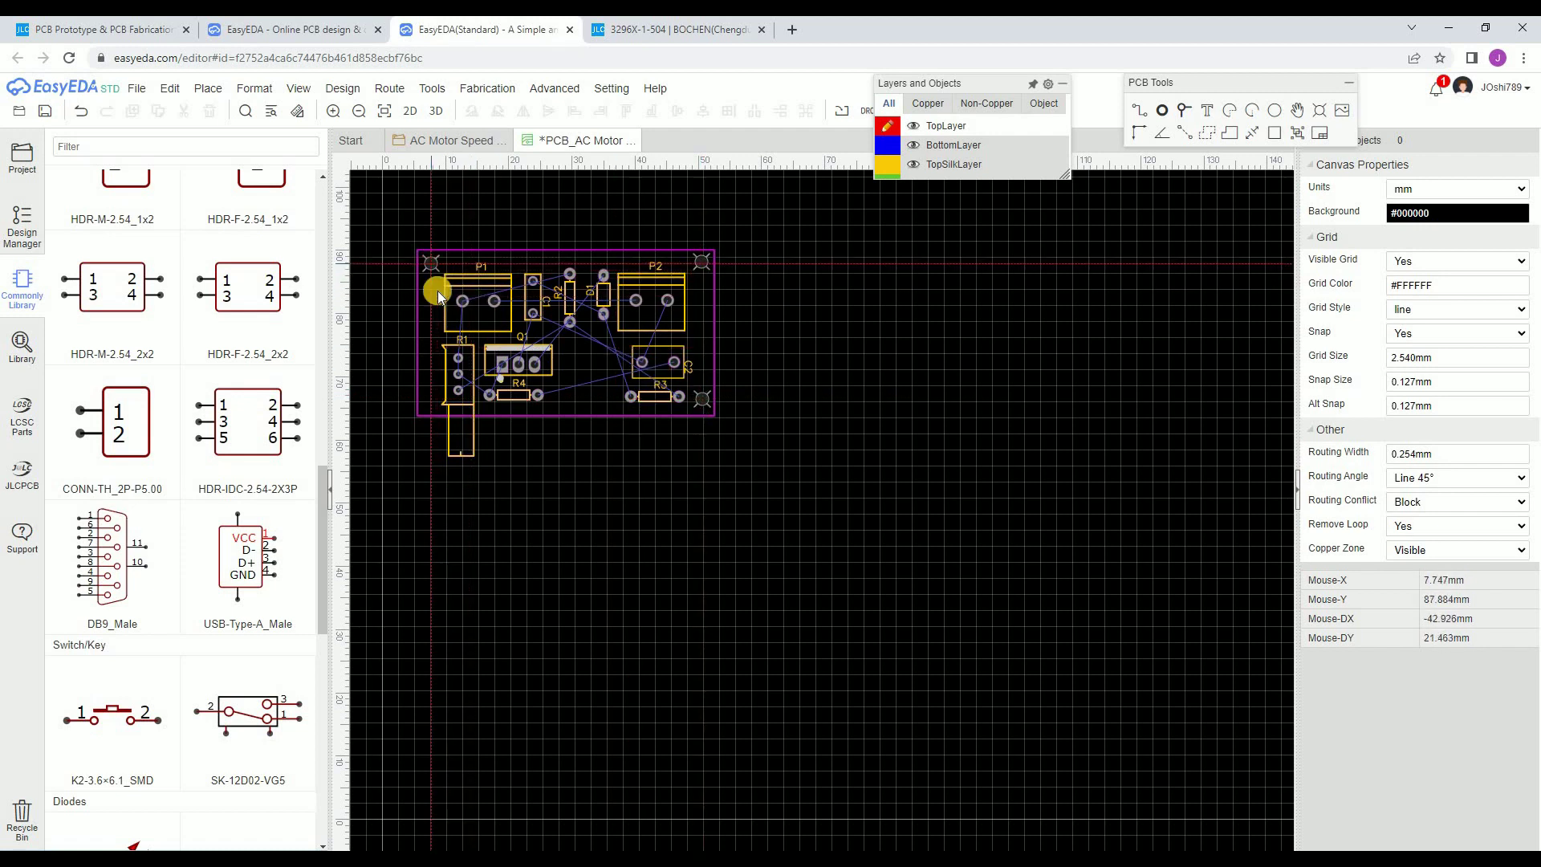
{"action": "left_click", "coordinate": [431, 399]}
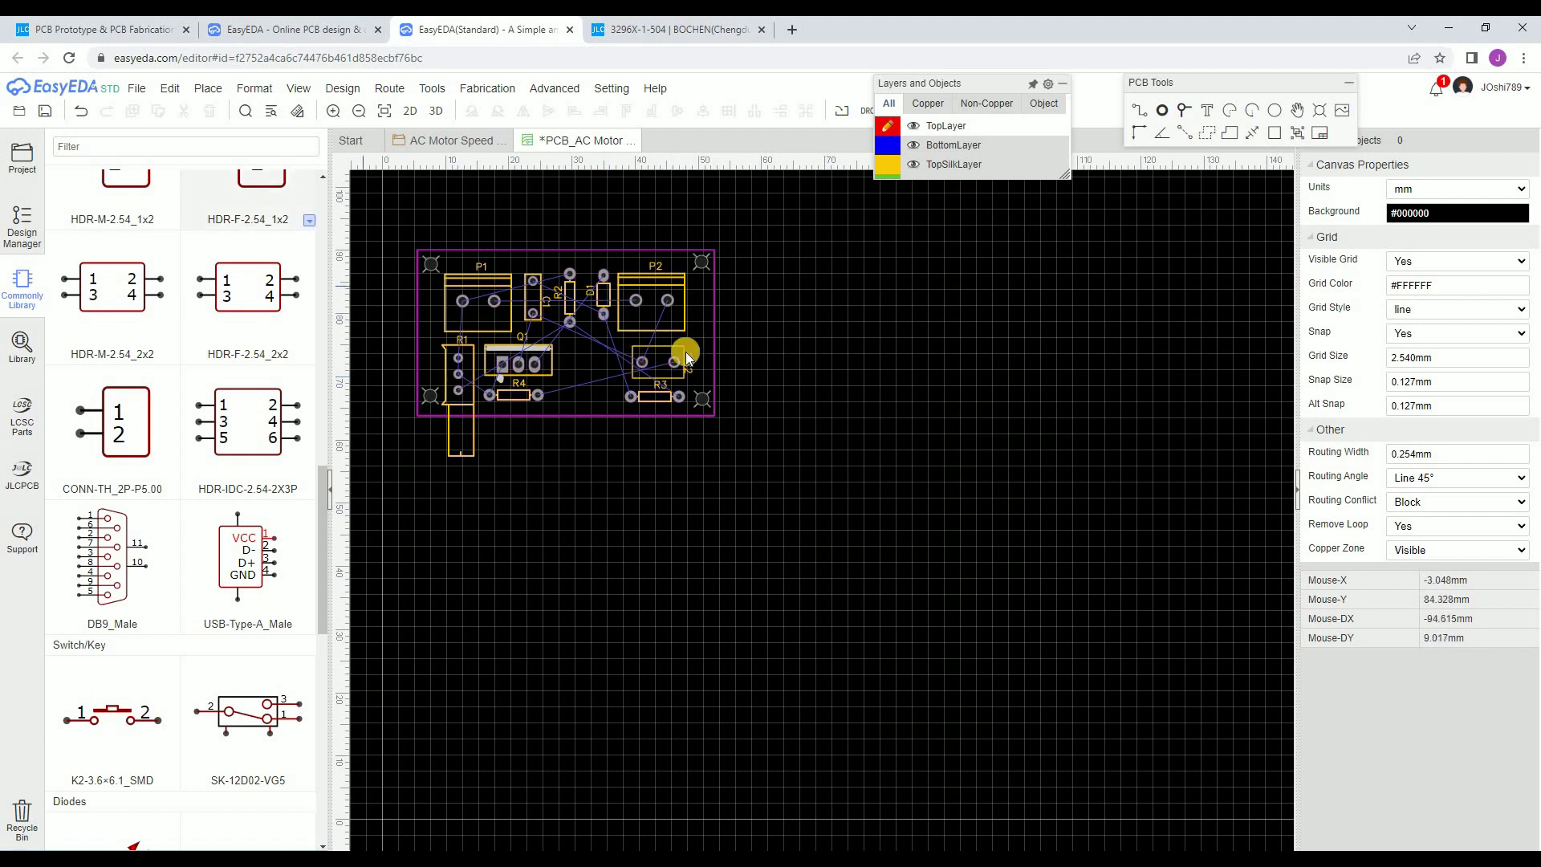
{"action": "scroll", "coordinate": [388, 224], "scroll_direction": "up", "scroll_amount": 5}
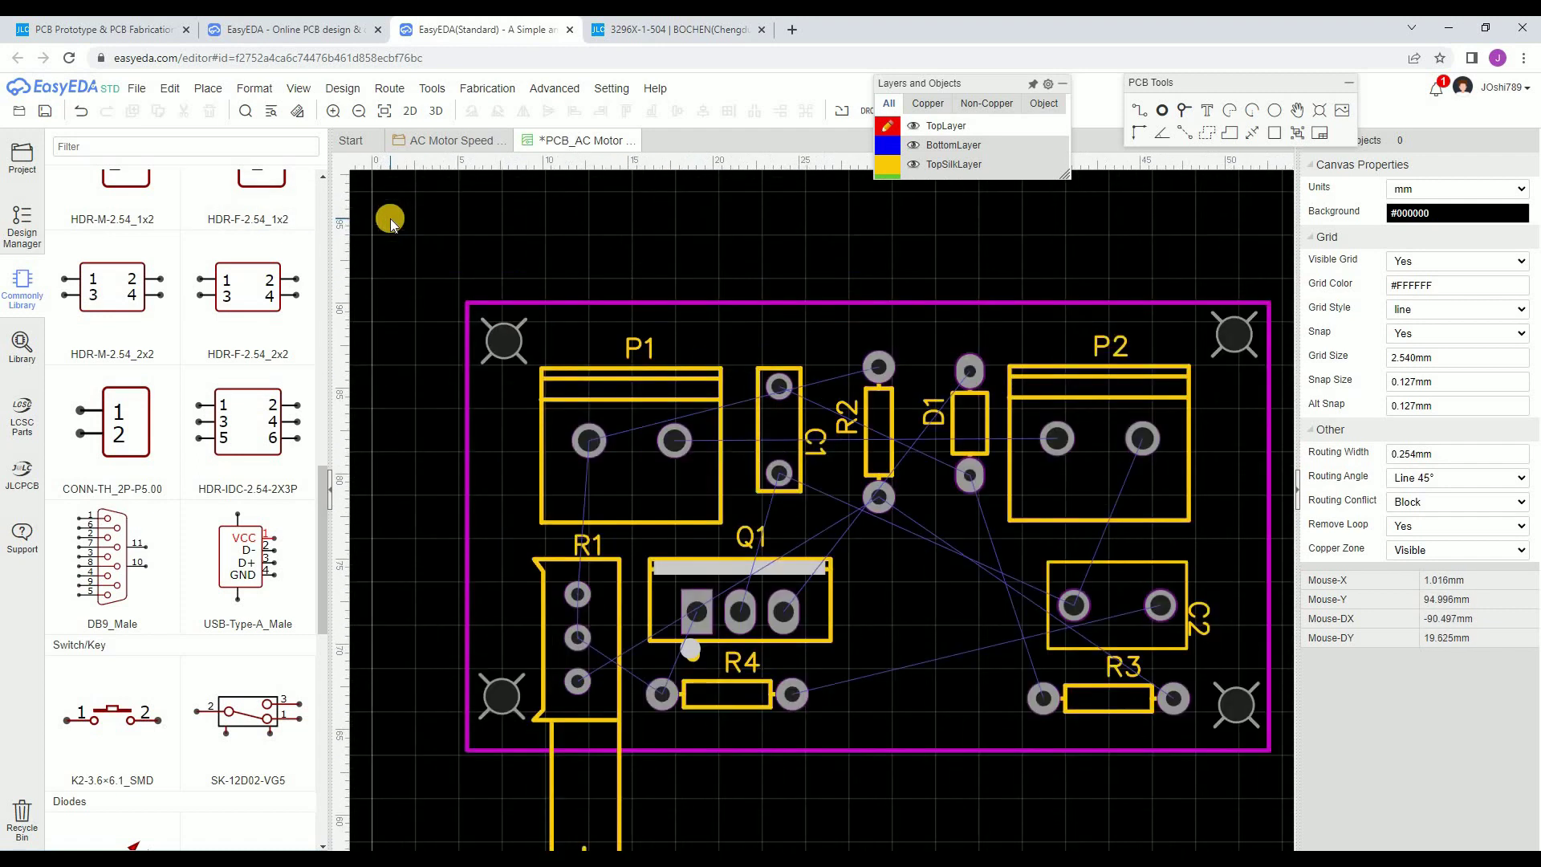
{"action": "scroll", "coordinate": [496, 306], "scroll_direction": "down", "scroll_amount": 1}
{"action": "scroll", "coordinate": [913, 496], "scroll_direction": "down", "scroll_amount": 1}
{"action": "scroll", "coordinate": [875, 521], "scroll_direction": "up", "scroll_amount": 1}
{"action": "right_click_drag", "start_coordinate": [901, 557], "coordinate": [866, 510]}
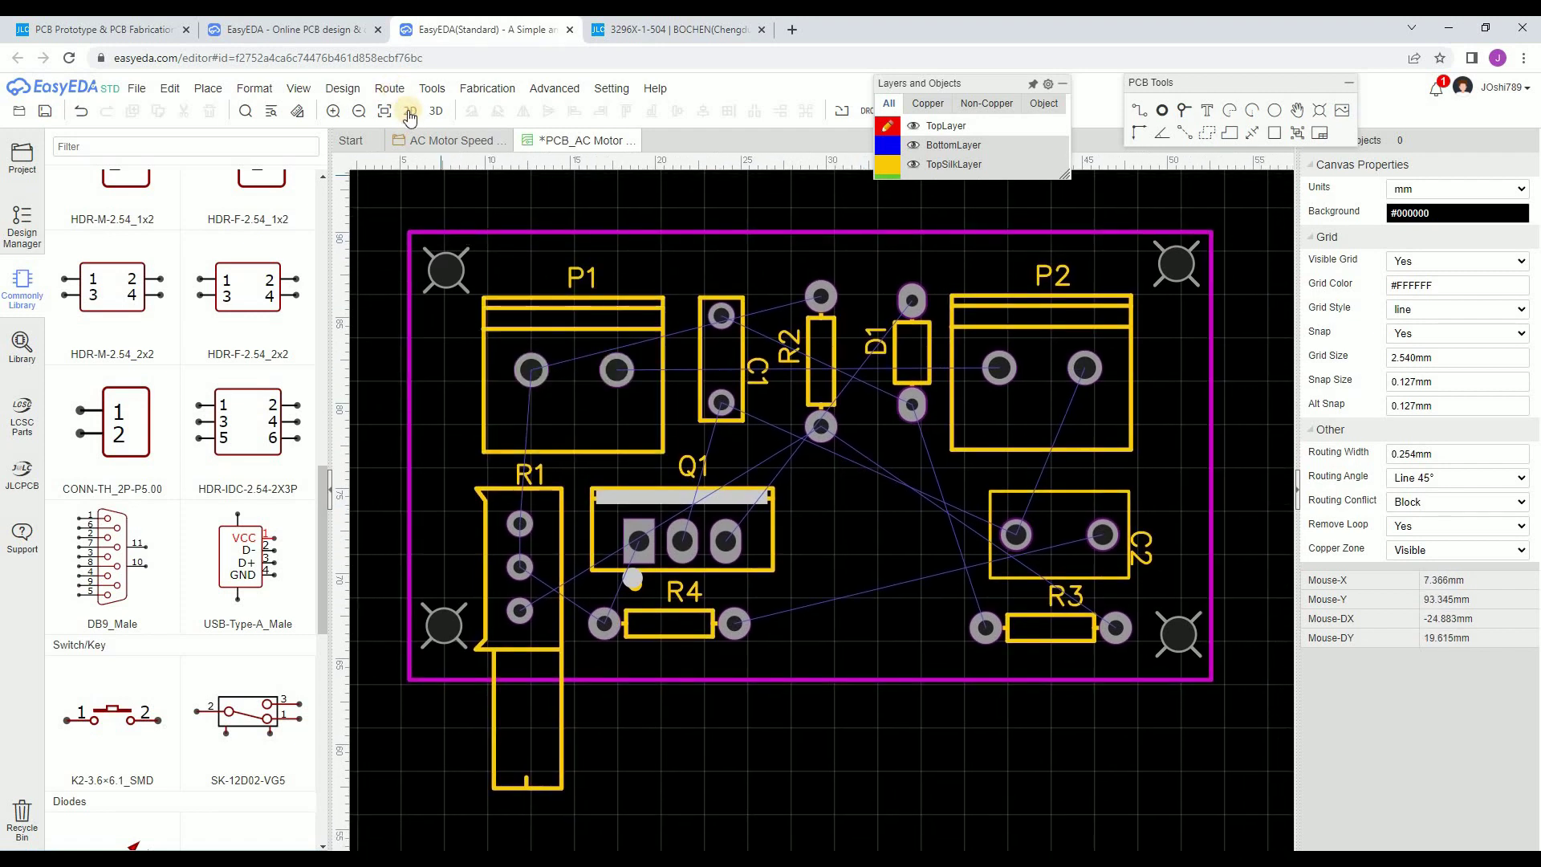
{"action": "left_click", "coordinate": [390, 88]}
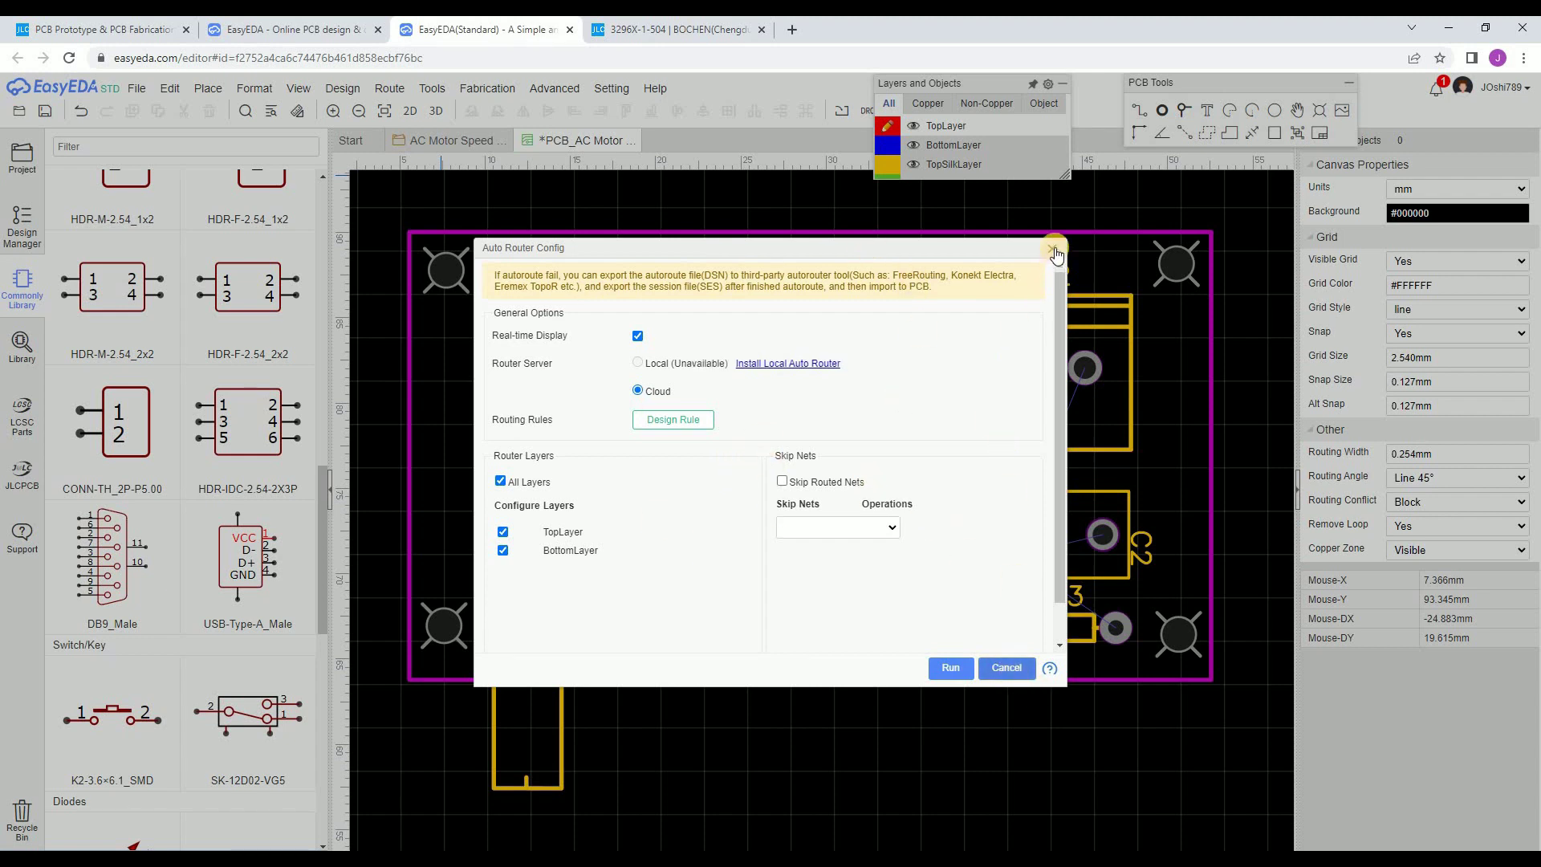
{"action": "left_click", "coordinate": [913, 202]}
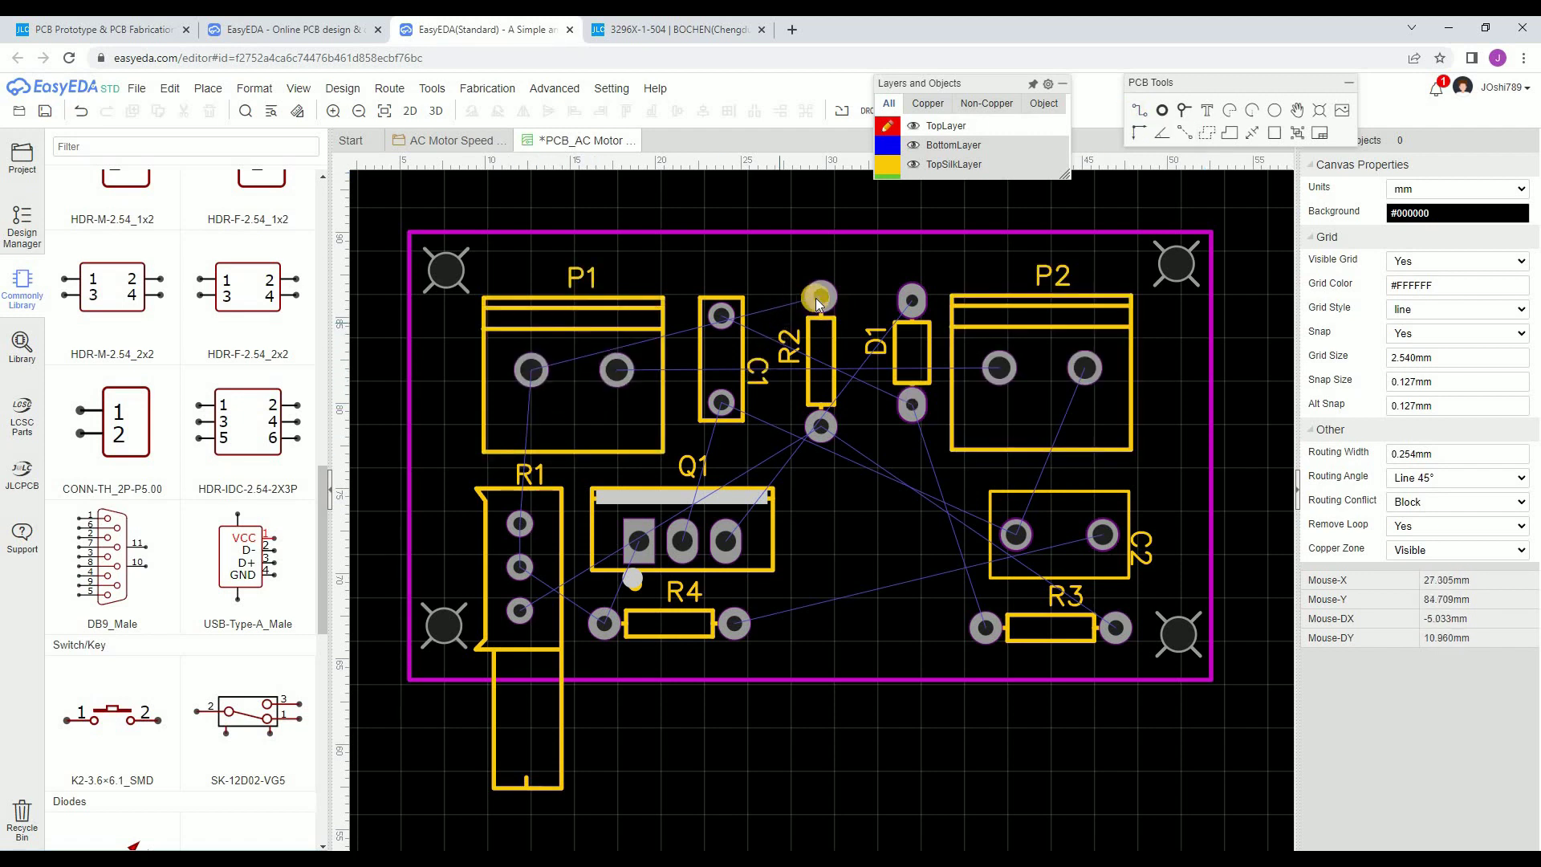
- Try to route a top-layer track manually from P1's left pad over C1 to R2's upper pad, and undo it
{"action": "left_click", "coordinate": [530, 372]}
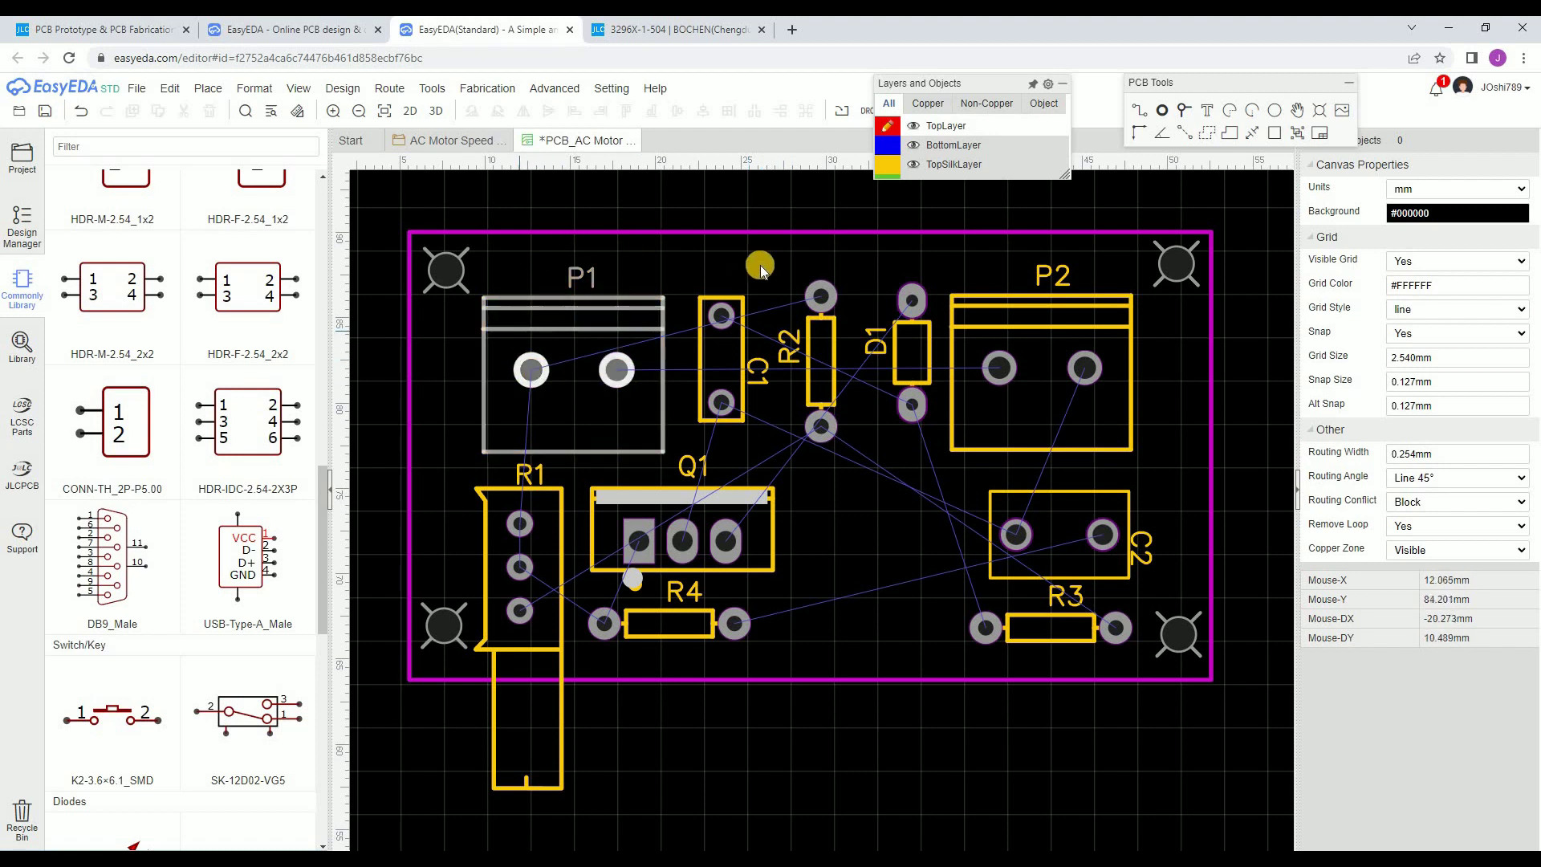
{"action": "left_click", "coordinate": [531, 369]}
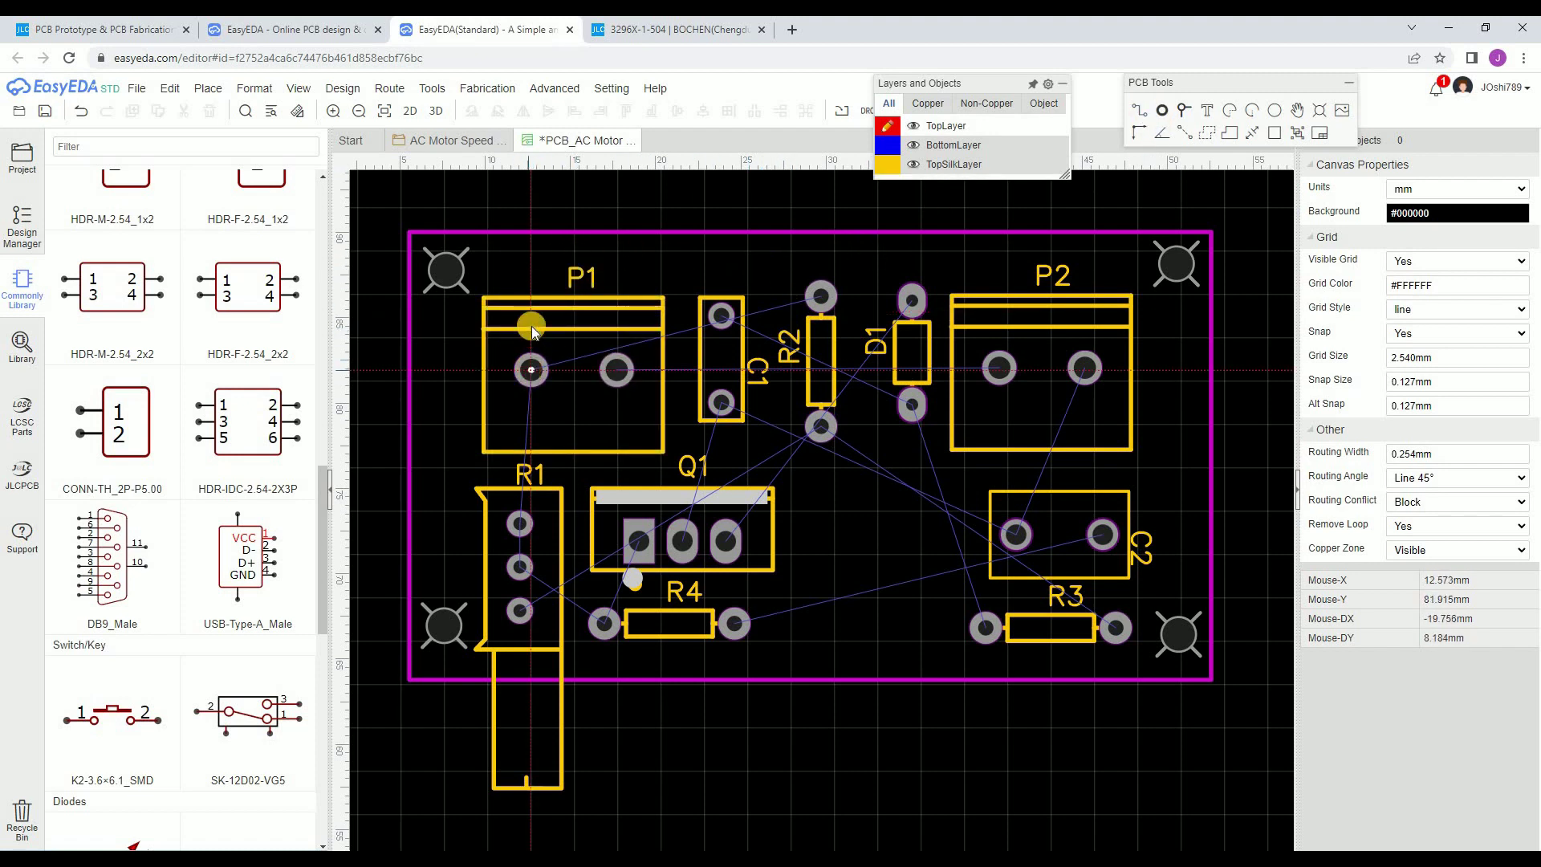
{"action": "left_click", "coordinate": [563, 254]}
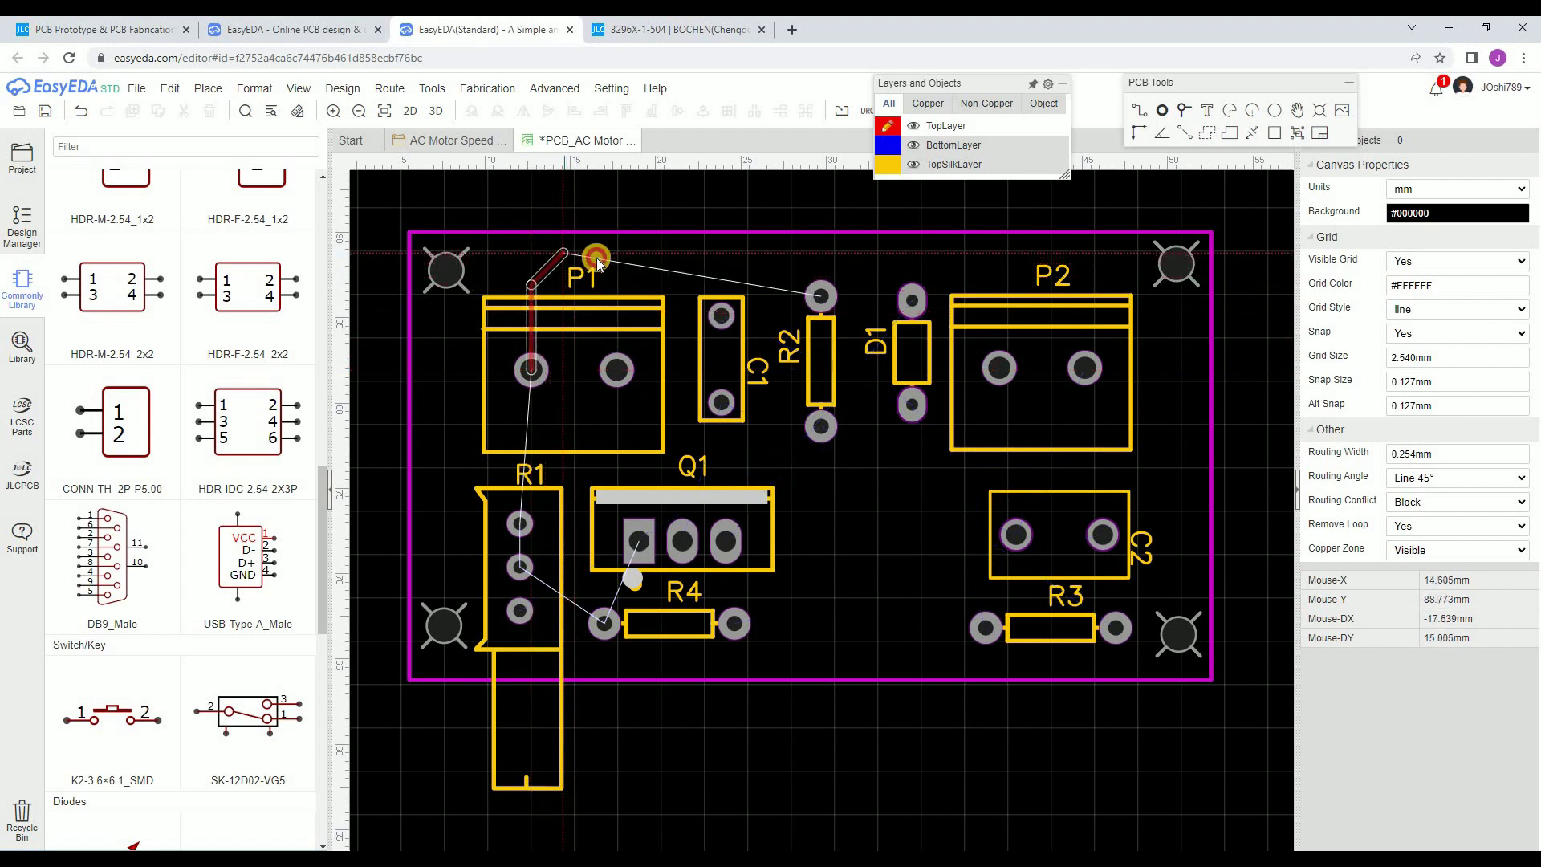
{"action": "left_click", "coordinate": [809, 265]}
{"action": "left_click", "coordinate": [821, 296]}
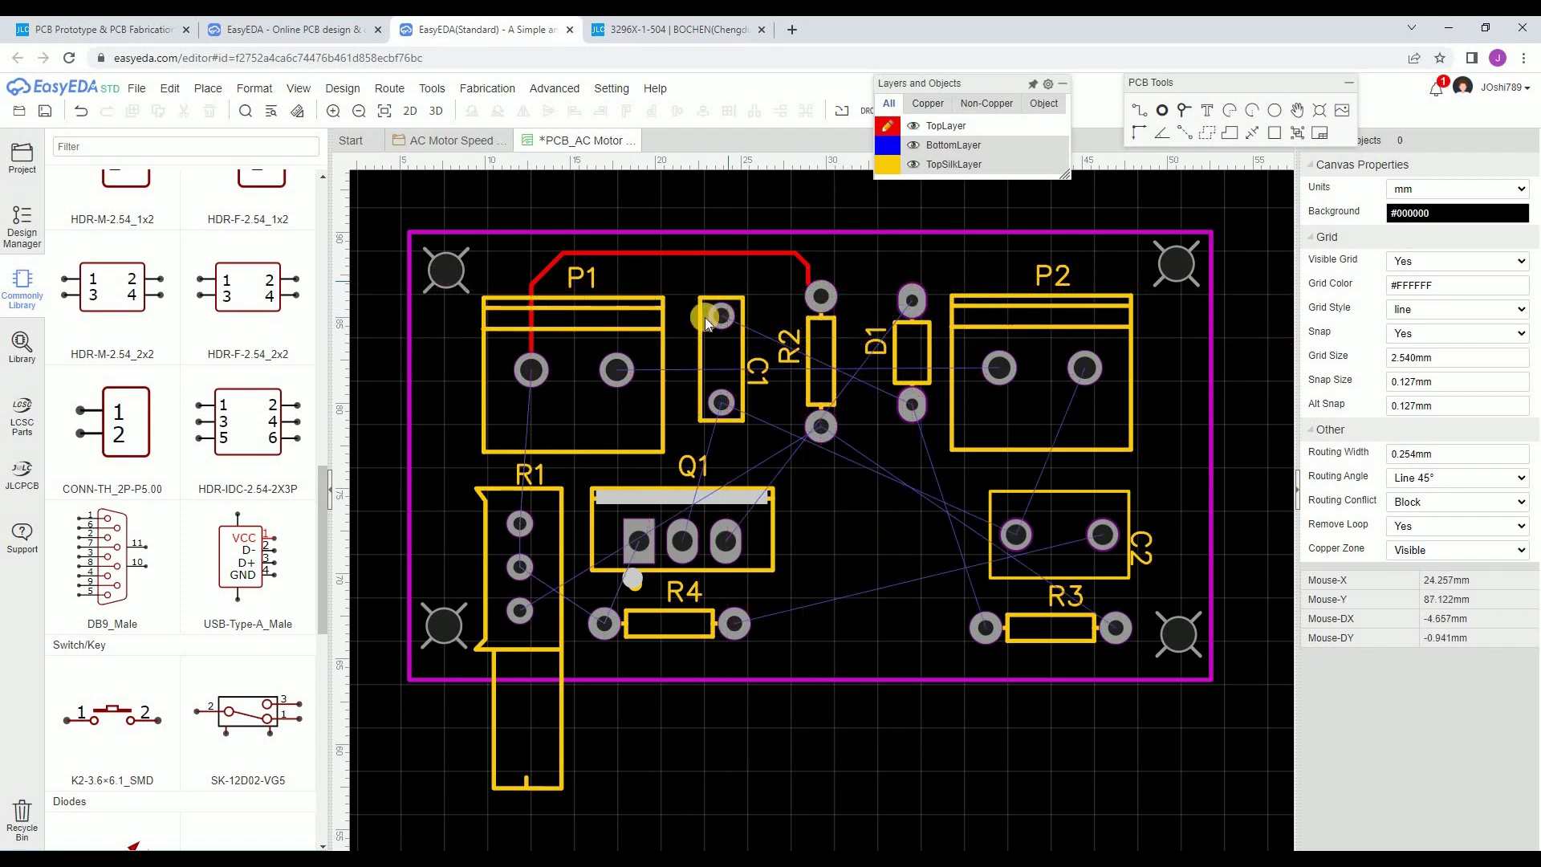
{"action": "left_click", "coordinate": [81, 110]}
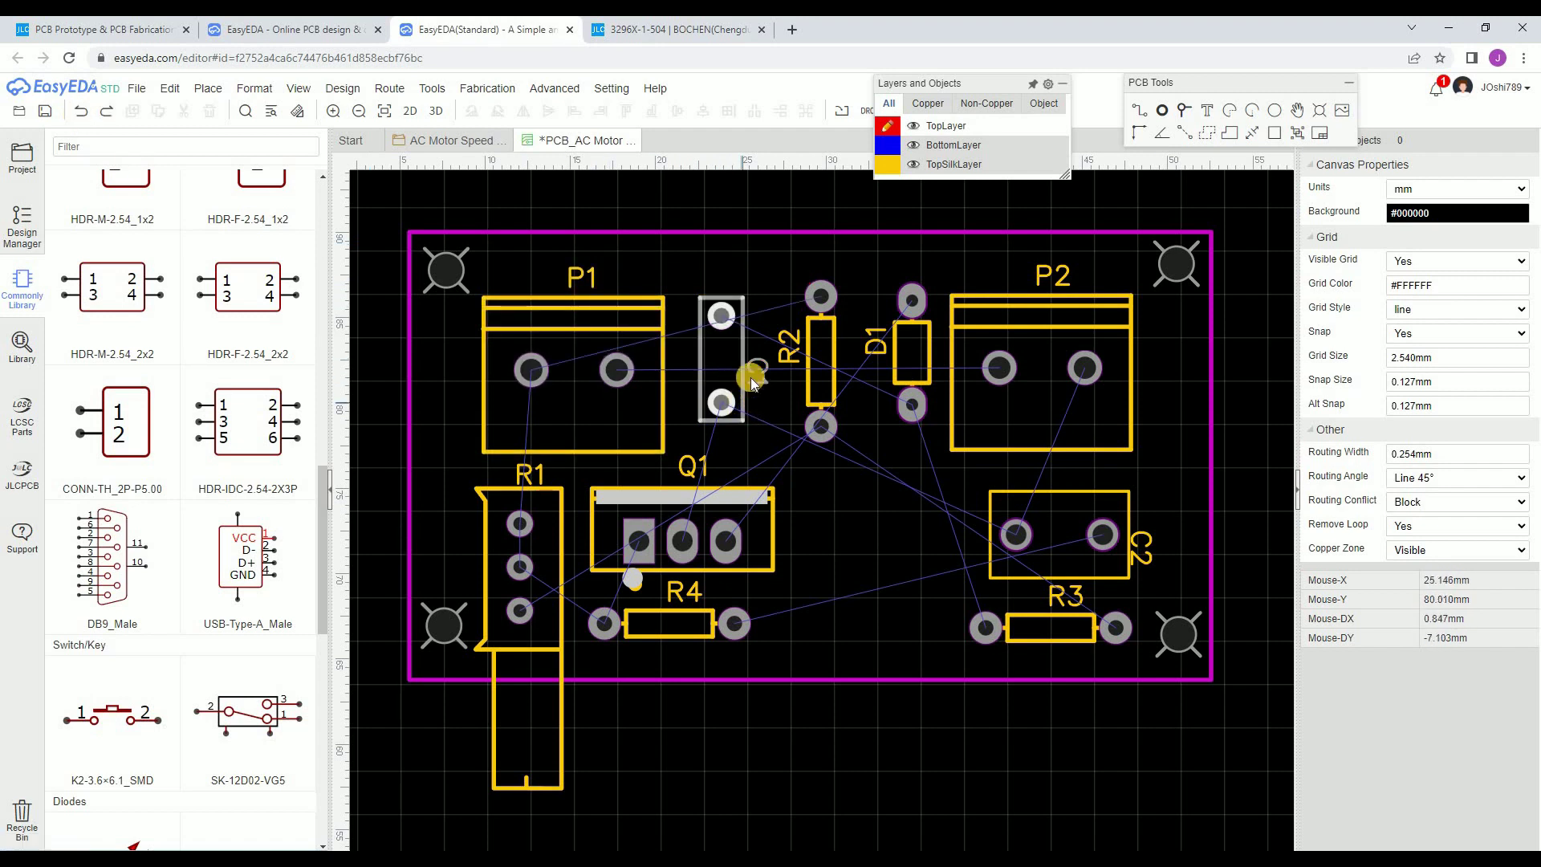
- Run the Auto Router on the cloud server for all layers, with real-time display enabled
{"action": "left_click", "coordinate": [390, 89]}
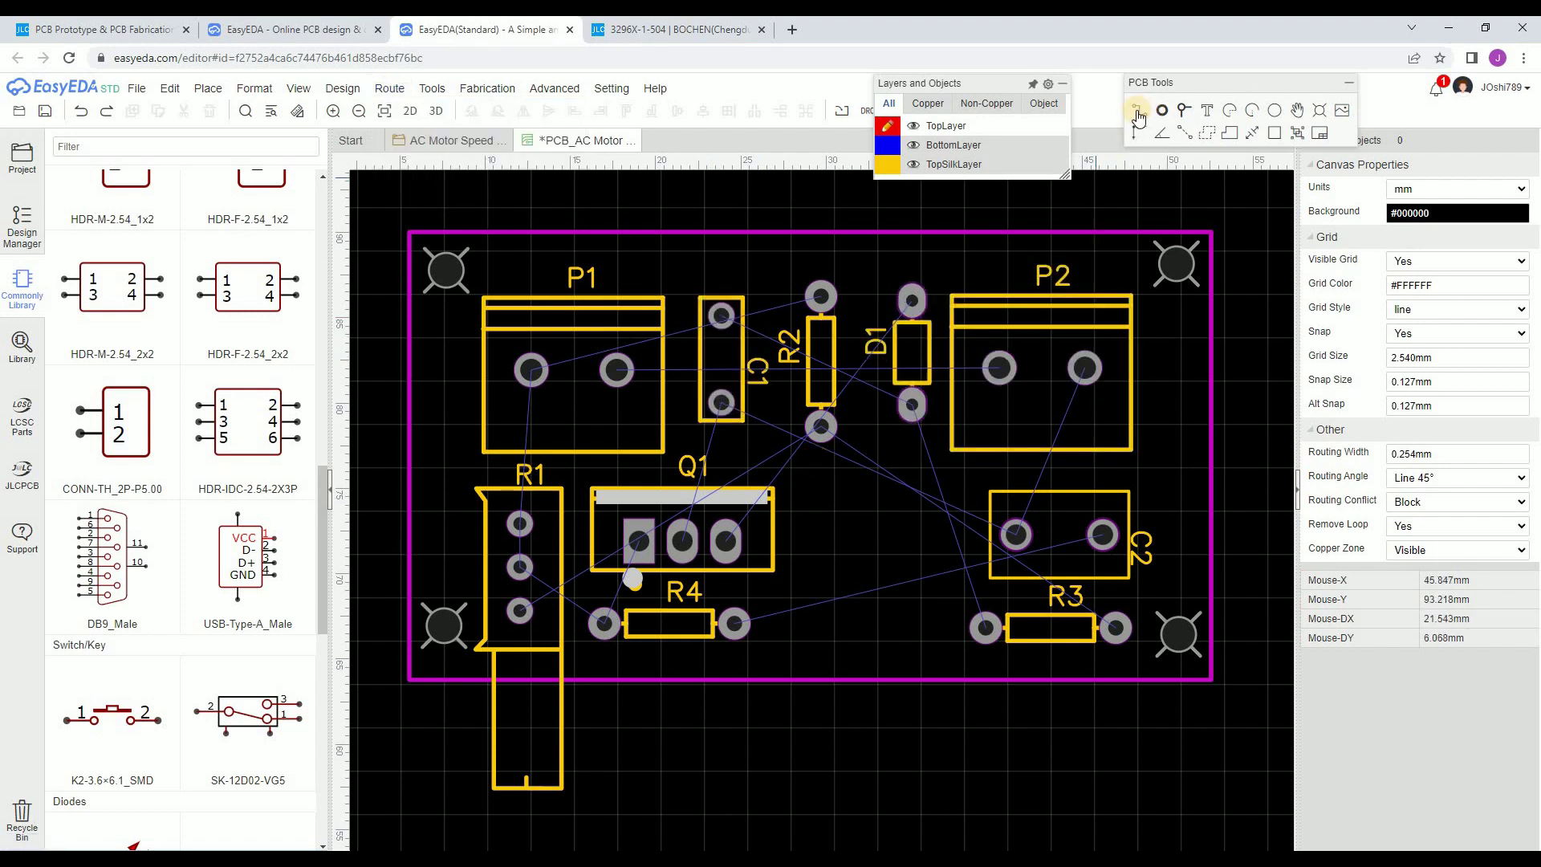
{"action": "left_click", "coordinate": [343, 89]}
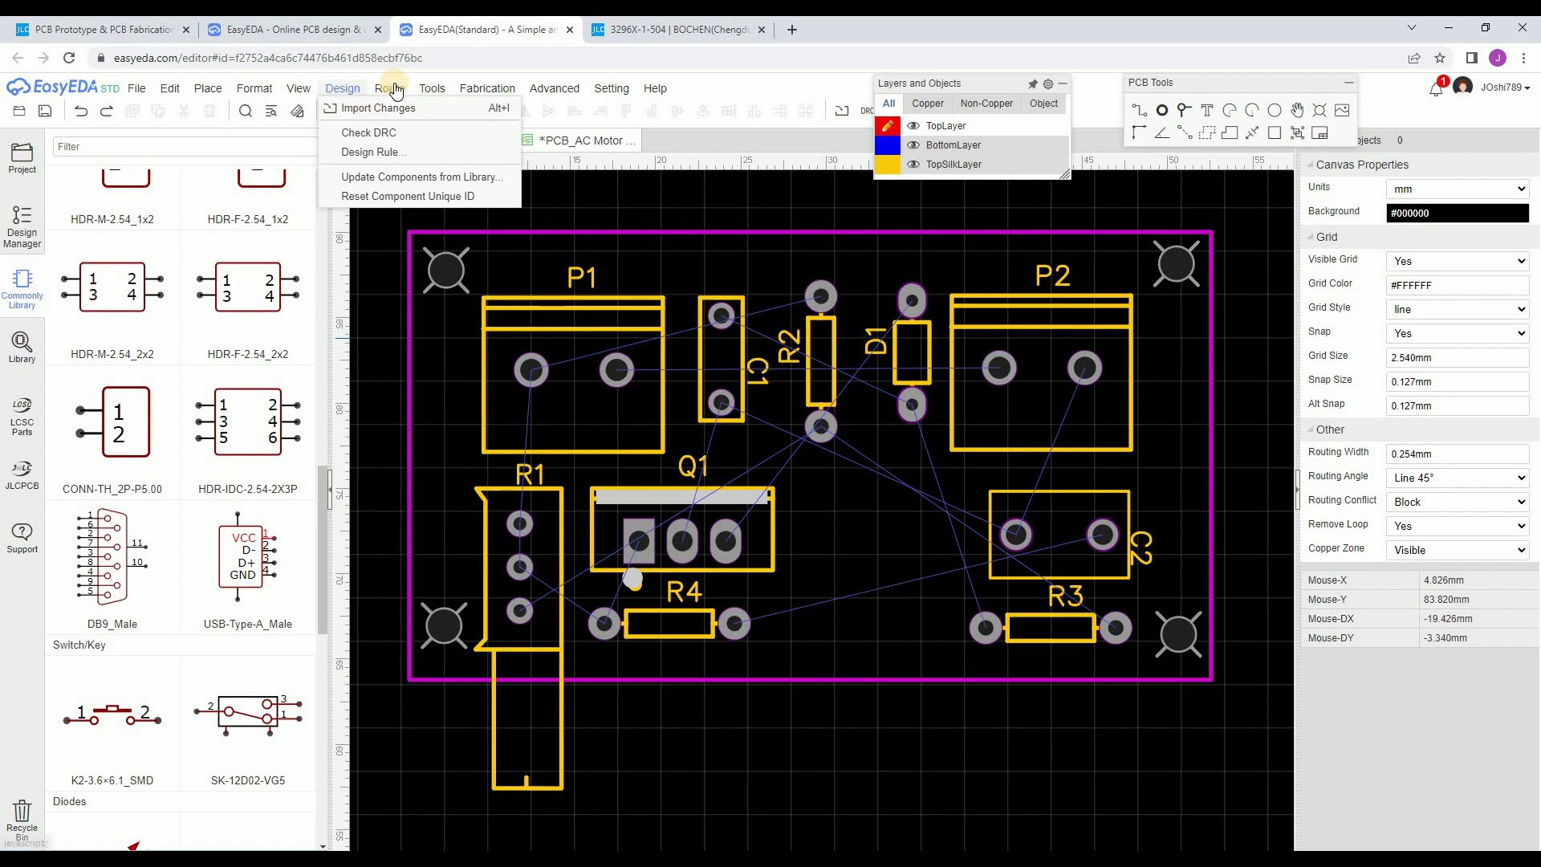
{"action": "left_click", "coordinate": [421, 107]}
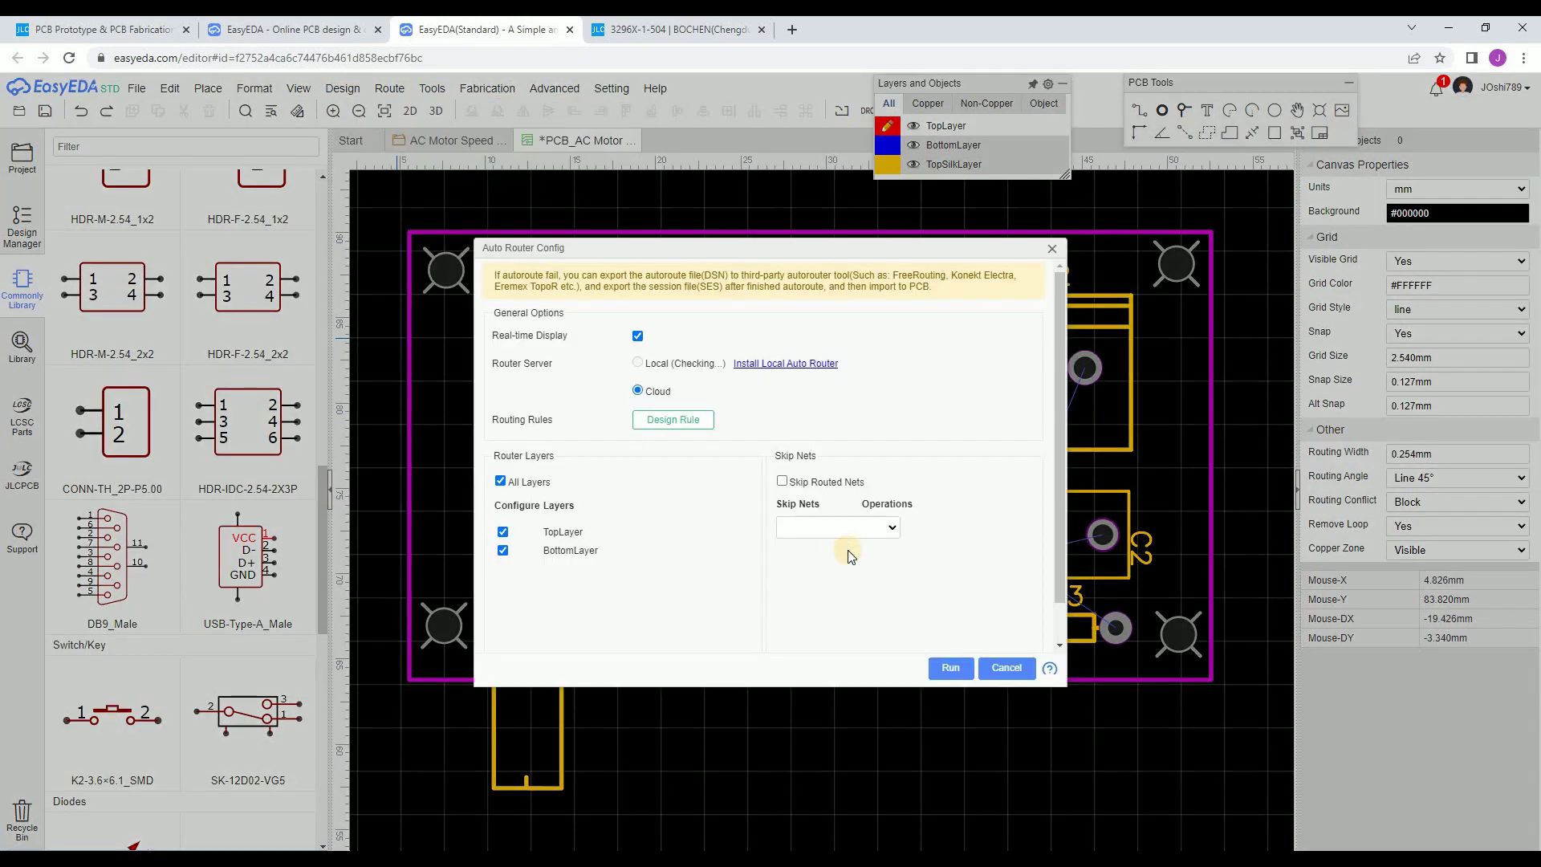
{"action": "left_click", "coordinate": [950, 668]}
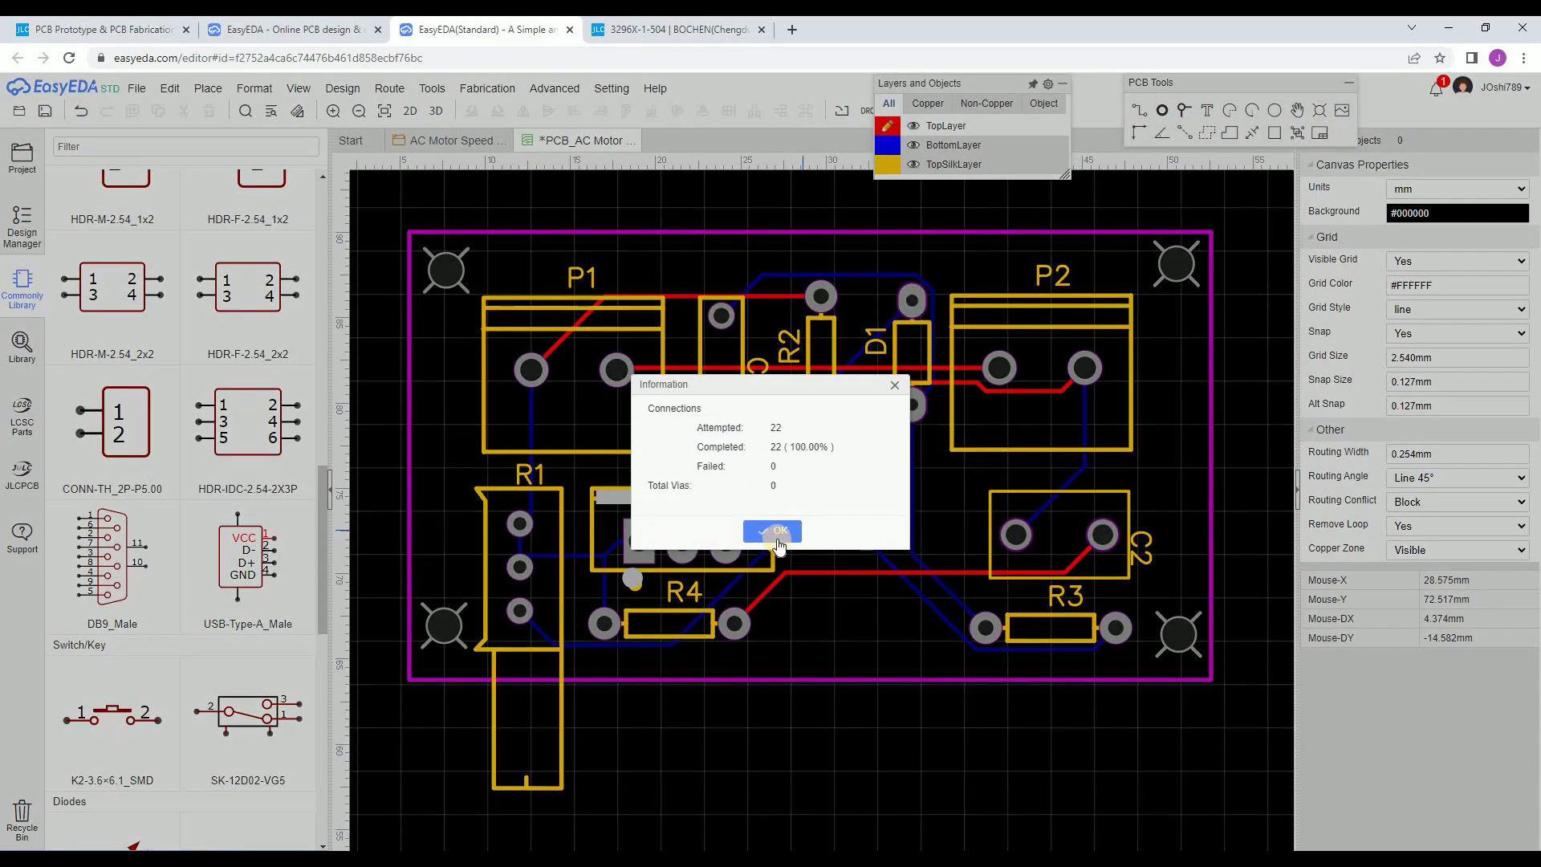
- Close the auto-routing report and inspect the routed tracks across both copper layers
{"action": "left_click", "coordinate": [779, 532]}
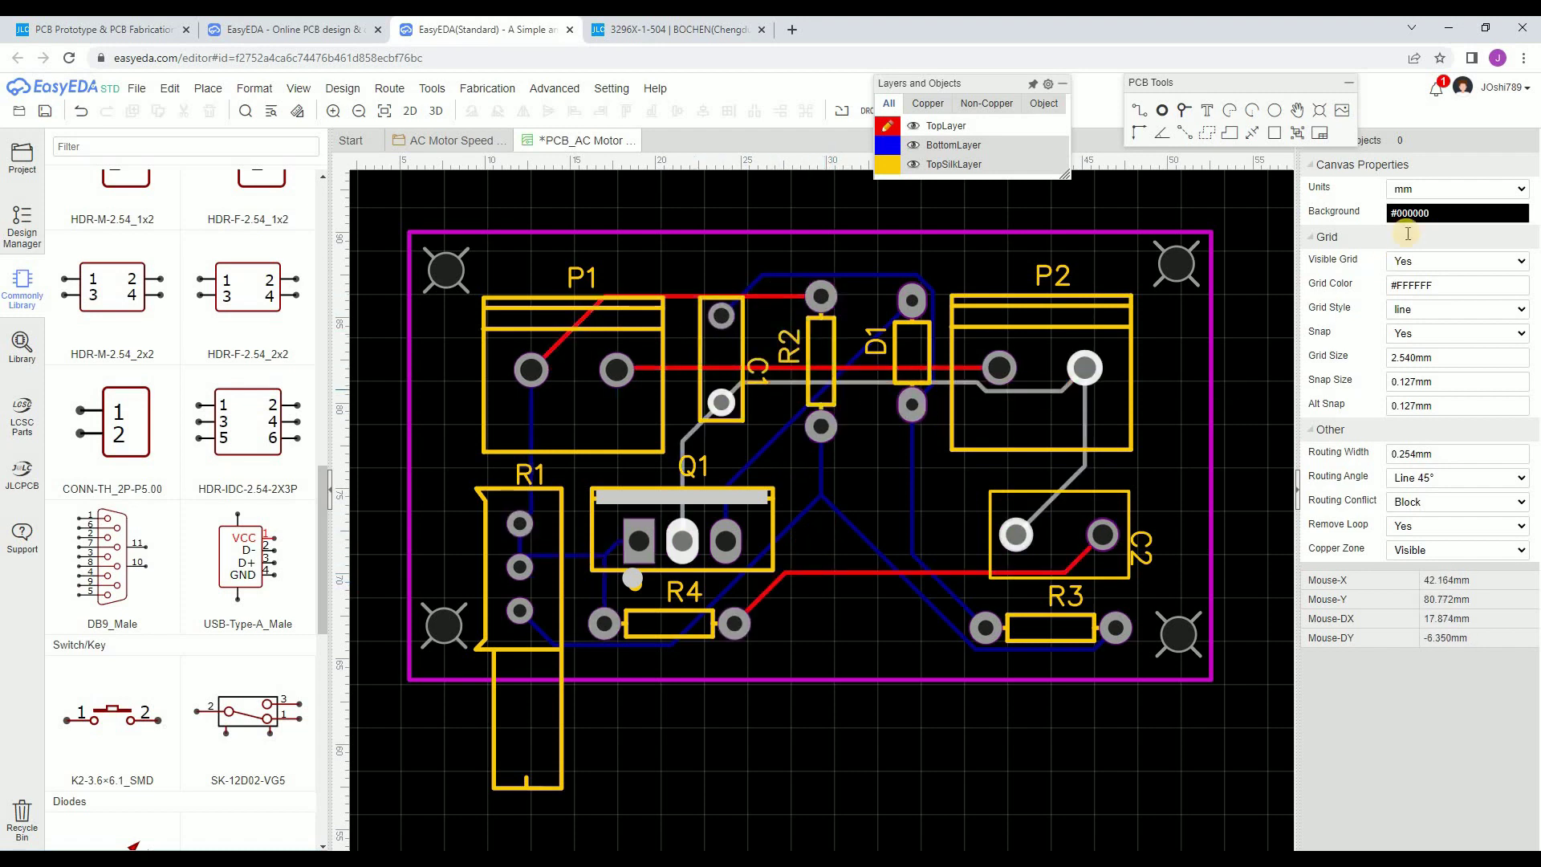
{"action": "left_click", "coordinate": [1034, 391]}
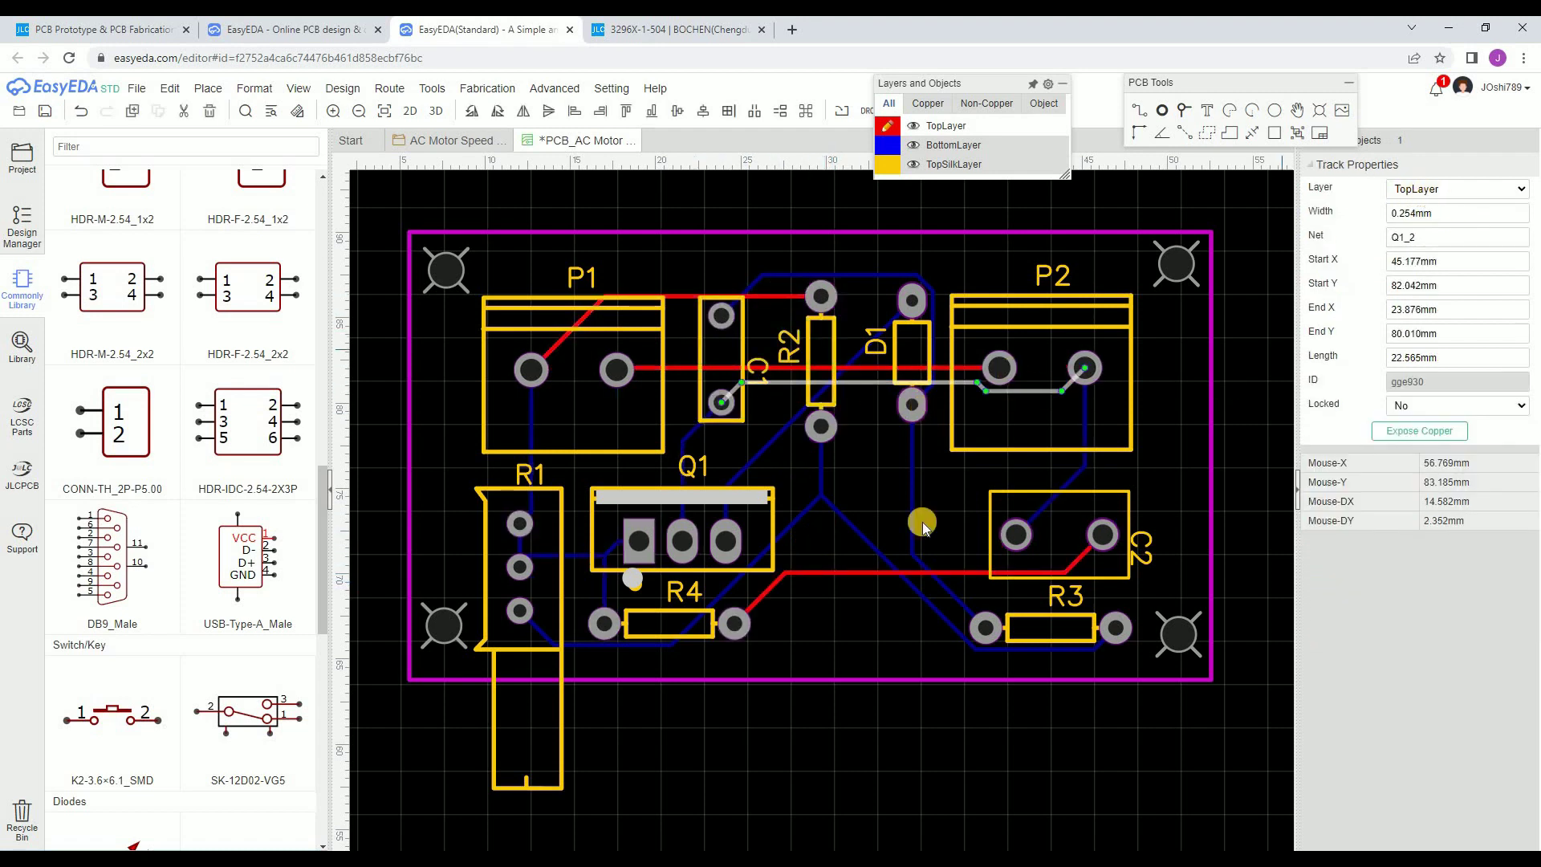
{"action": "left_click", "coordinate": [855, 535]}
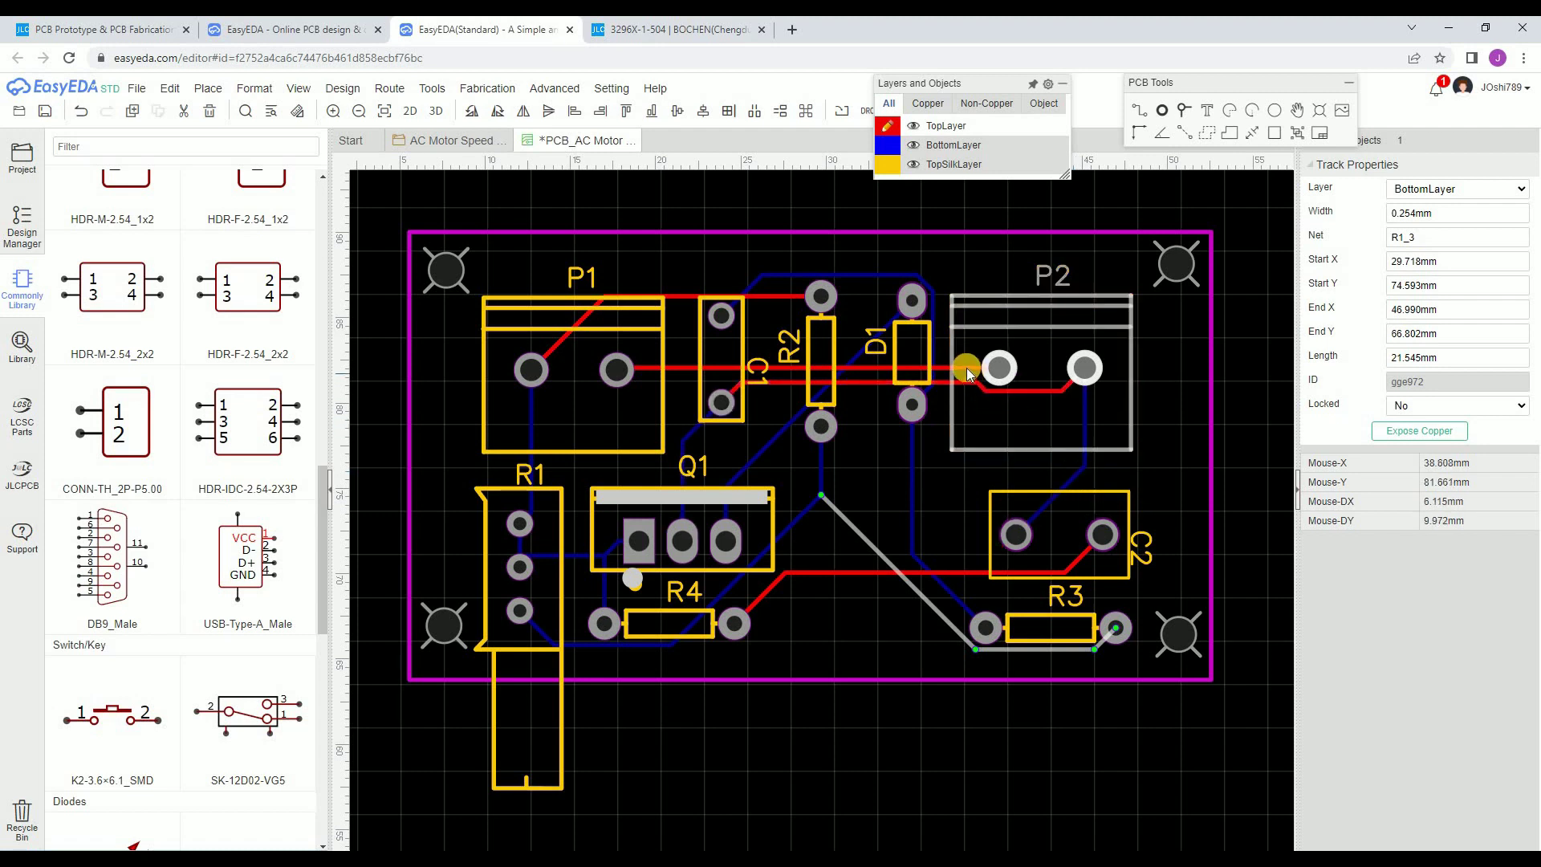
{"action": "left_click", "coordinate": [967, 367]}
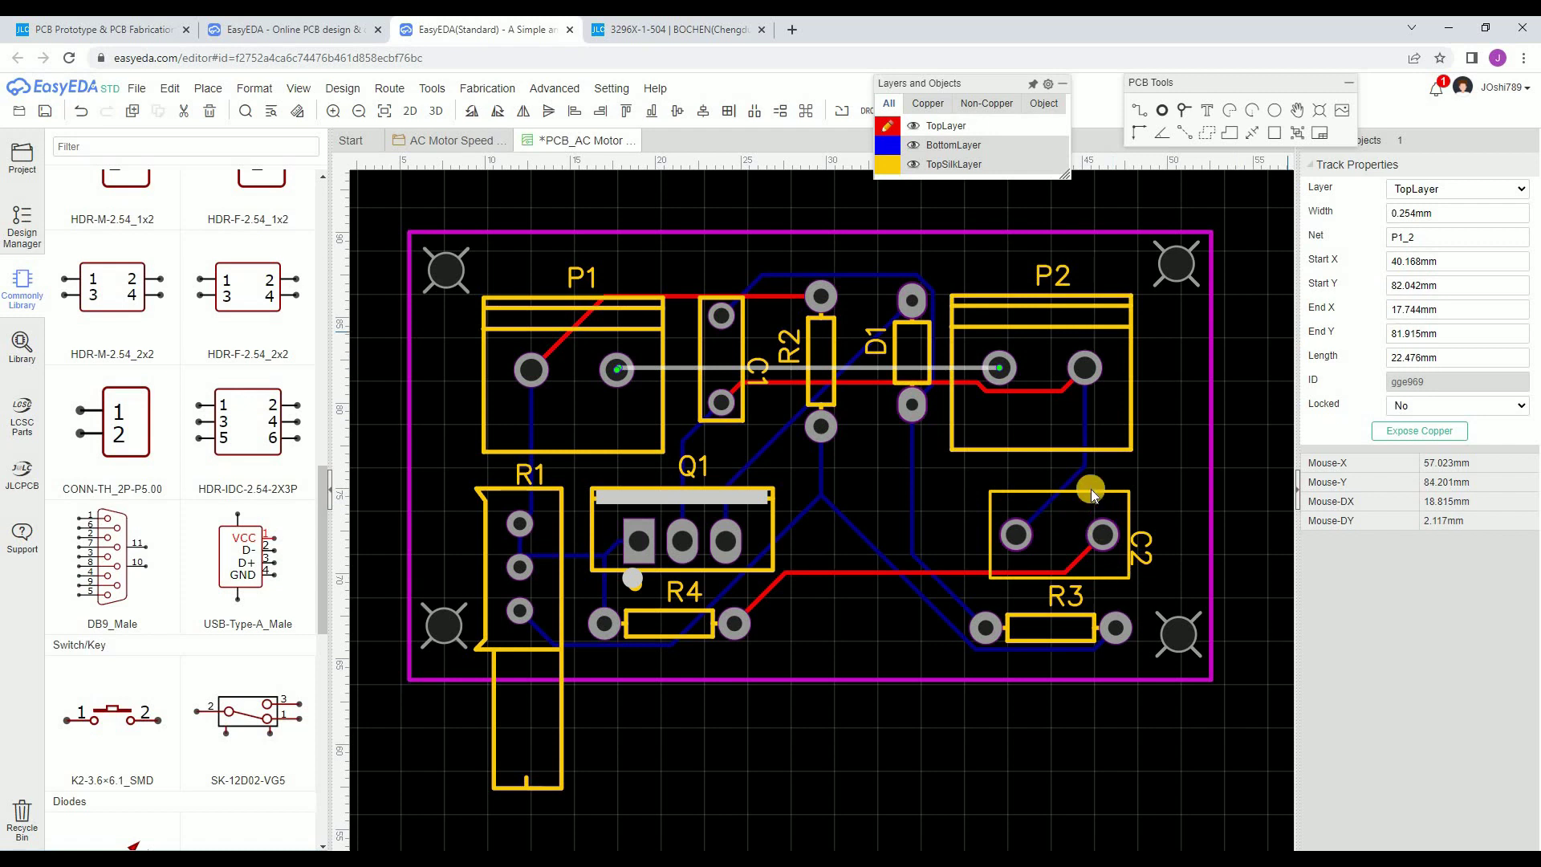
{"action": "left_click", "coordinate": [1242, 460]}
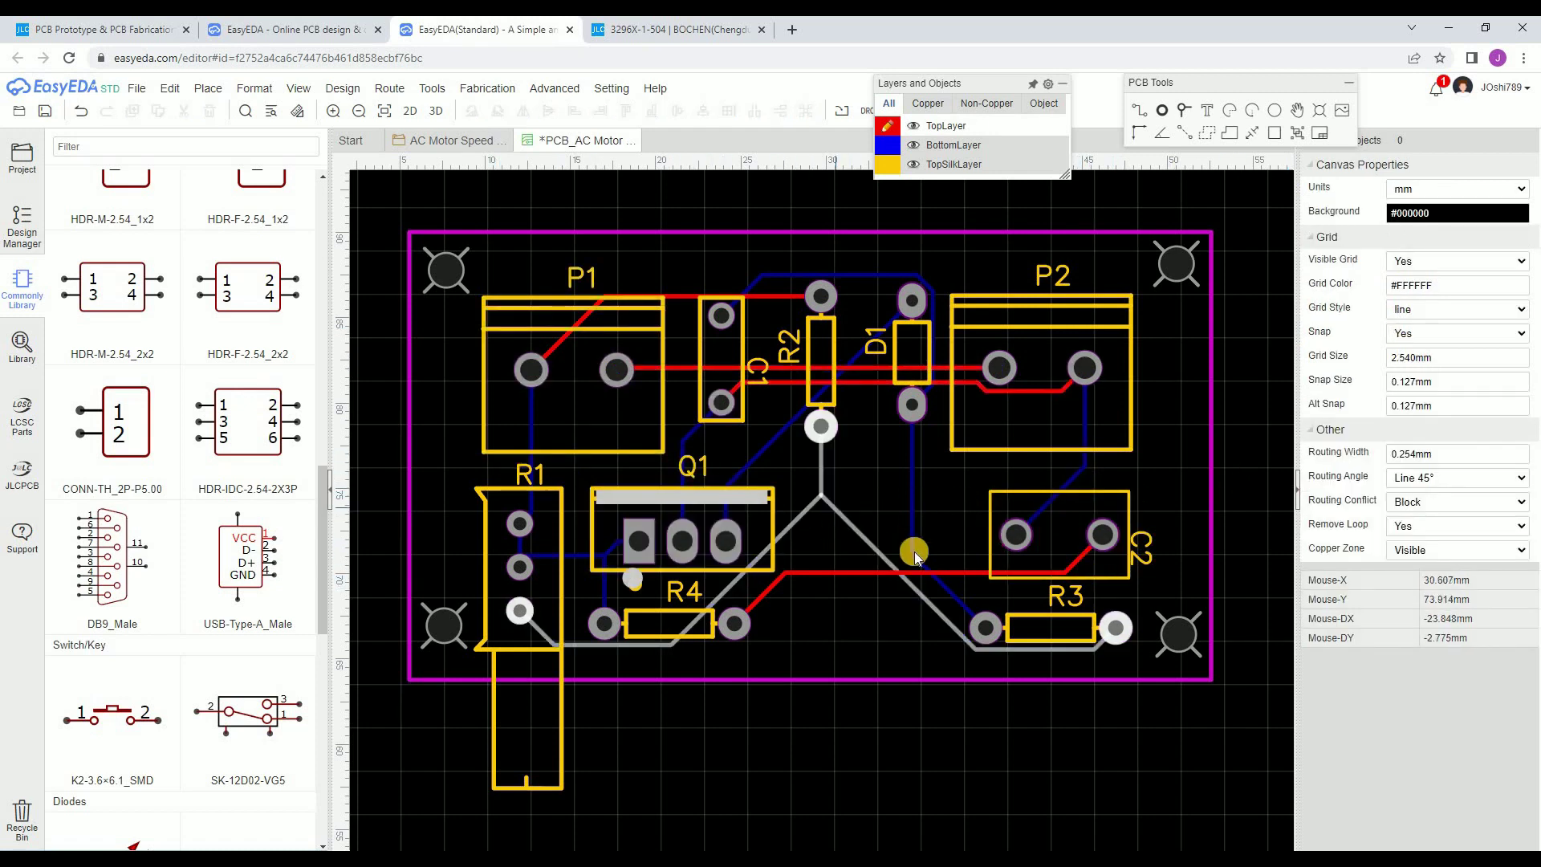
{"action": "mouse_move", "coordinate": [852, 489]}
{"action": "right_mouse_down"}
{"action": "mouse_move", "coordinate": [845, 535]}
{"action": "mouse_move", "coordinate": [840, 477]}
{"action": "right_mouse_up"}
{"action": "scroll", "coordinate": [851, 505], "scroll_direction": "down", "scroll_amount": 1}
{"action": "scroll", "coordinate": [851, 505], "scroll_direction": "up", "scroll_amount": 1}
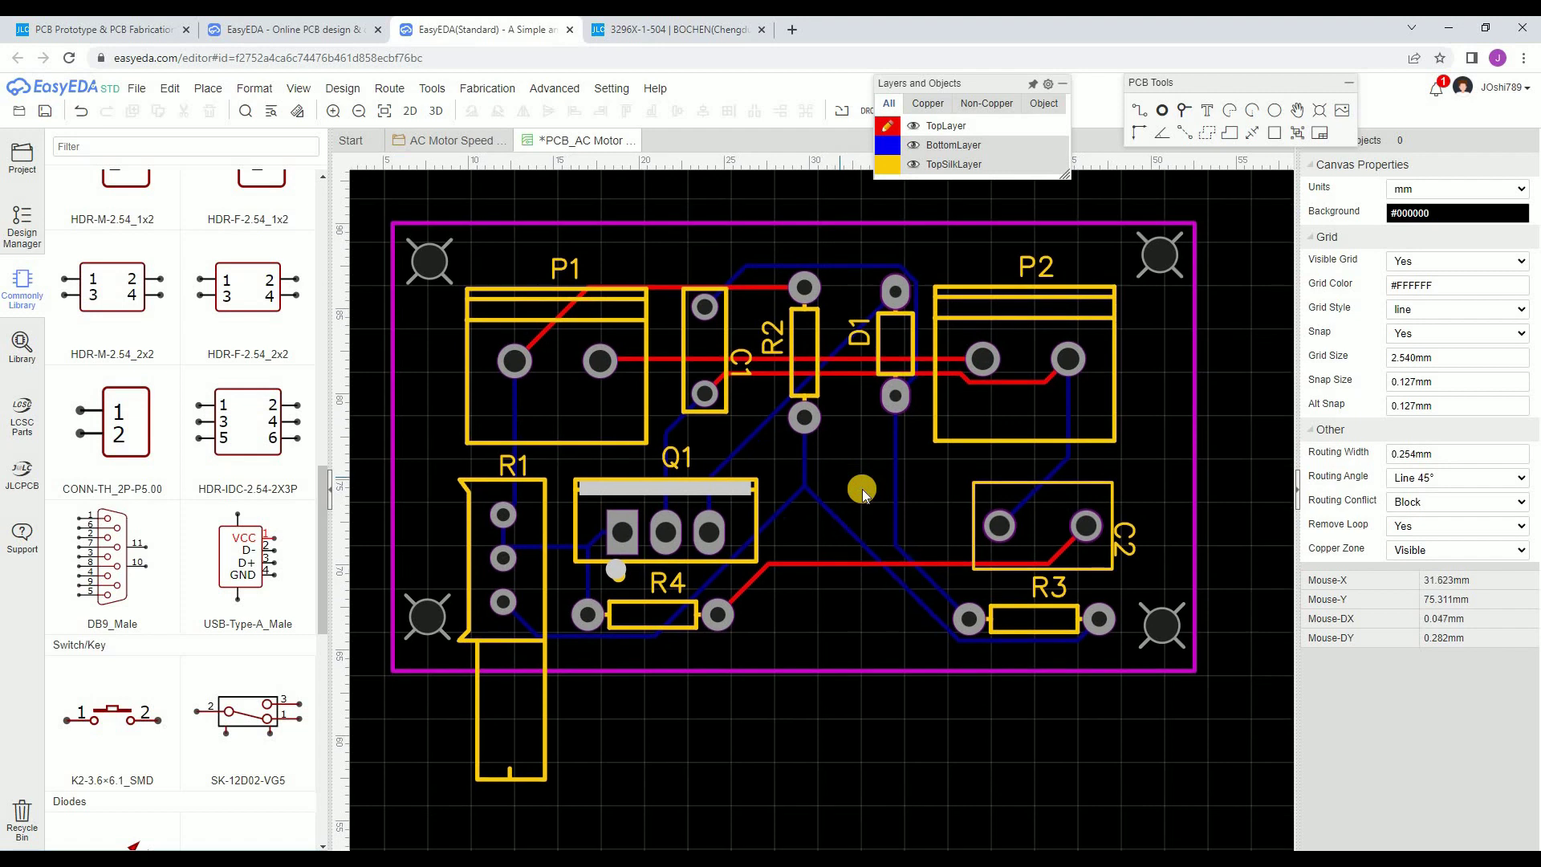
{"action": "scroll", "coordinate": [862, 488], "scroll_direction": "down", "scroll_amount": 1}
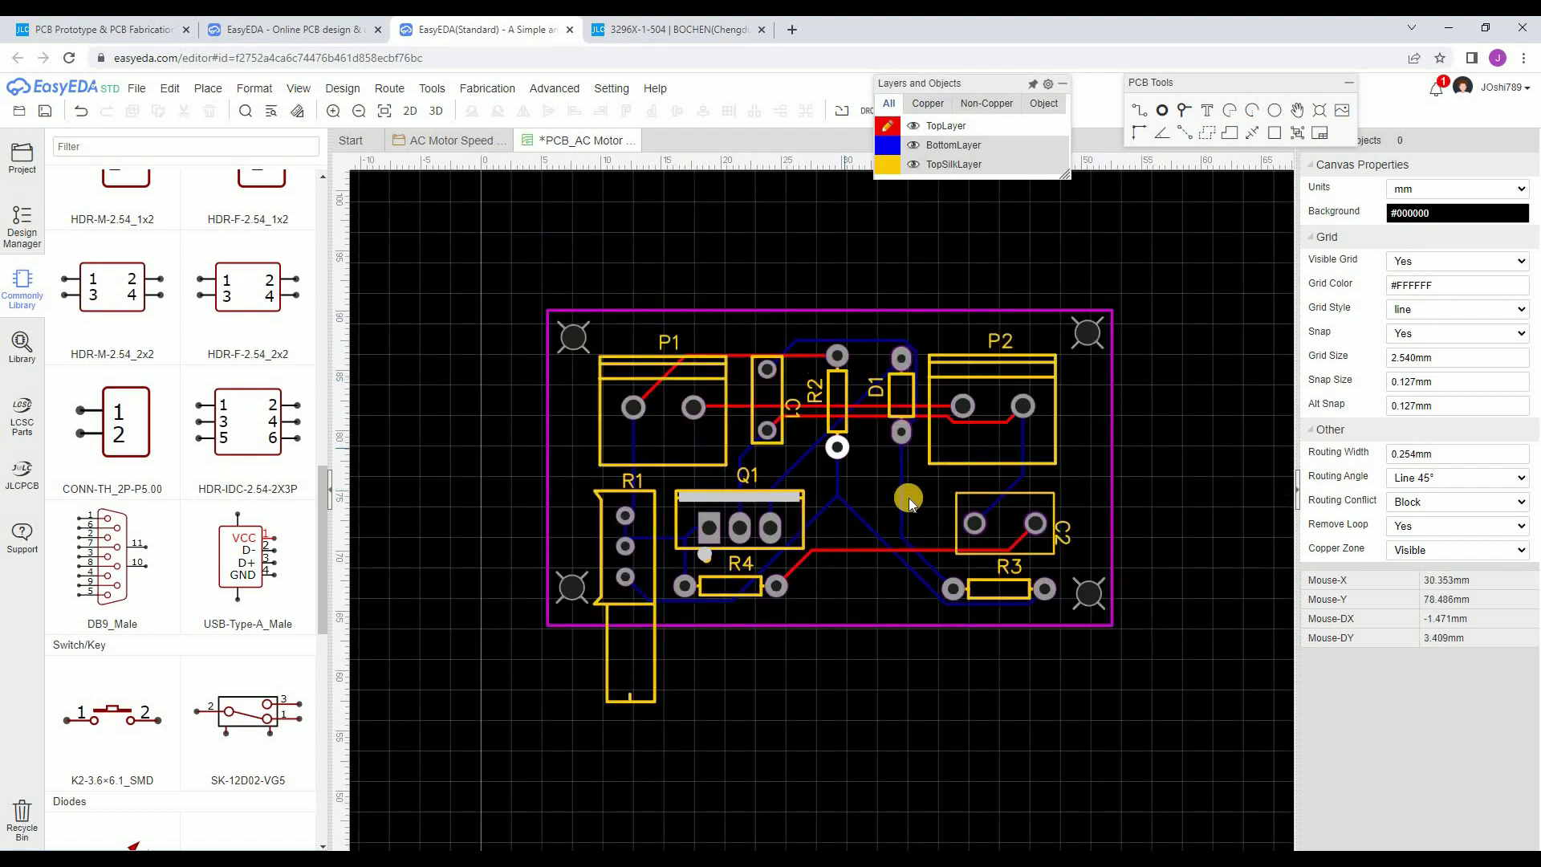
{"action": "scroll", "coordinate": [909, 497], "scroll_direction": "up", "scroll_amount": 1}
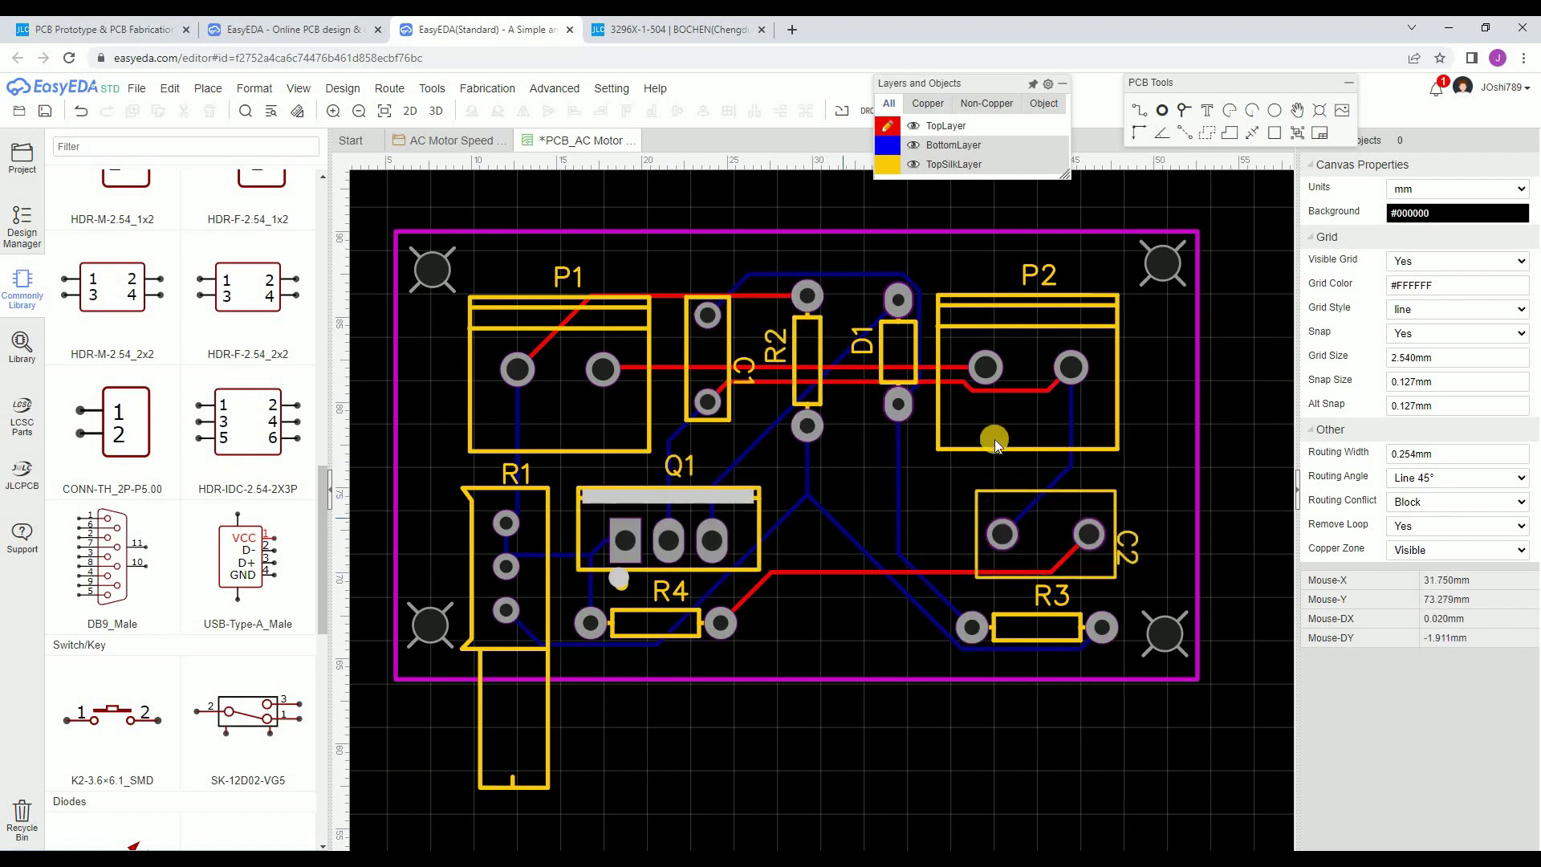
- Shift the top-layer track segment beneath P2's two pads slightly away from them, and save the PCB
{"action": "left_click", "coordinate": [961, 395]}
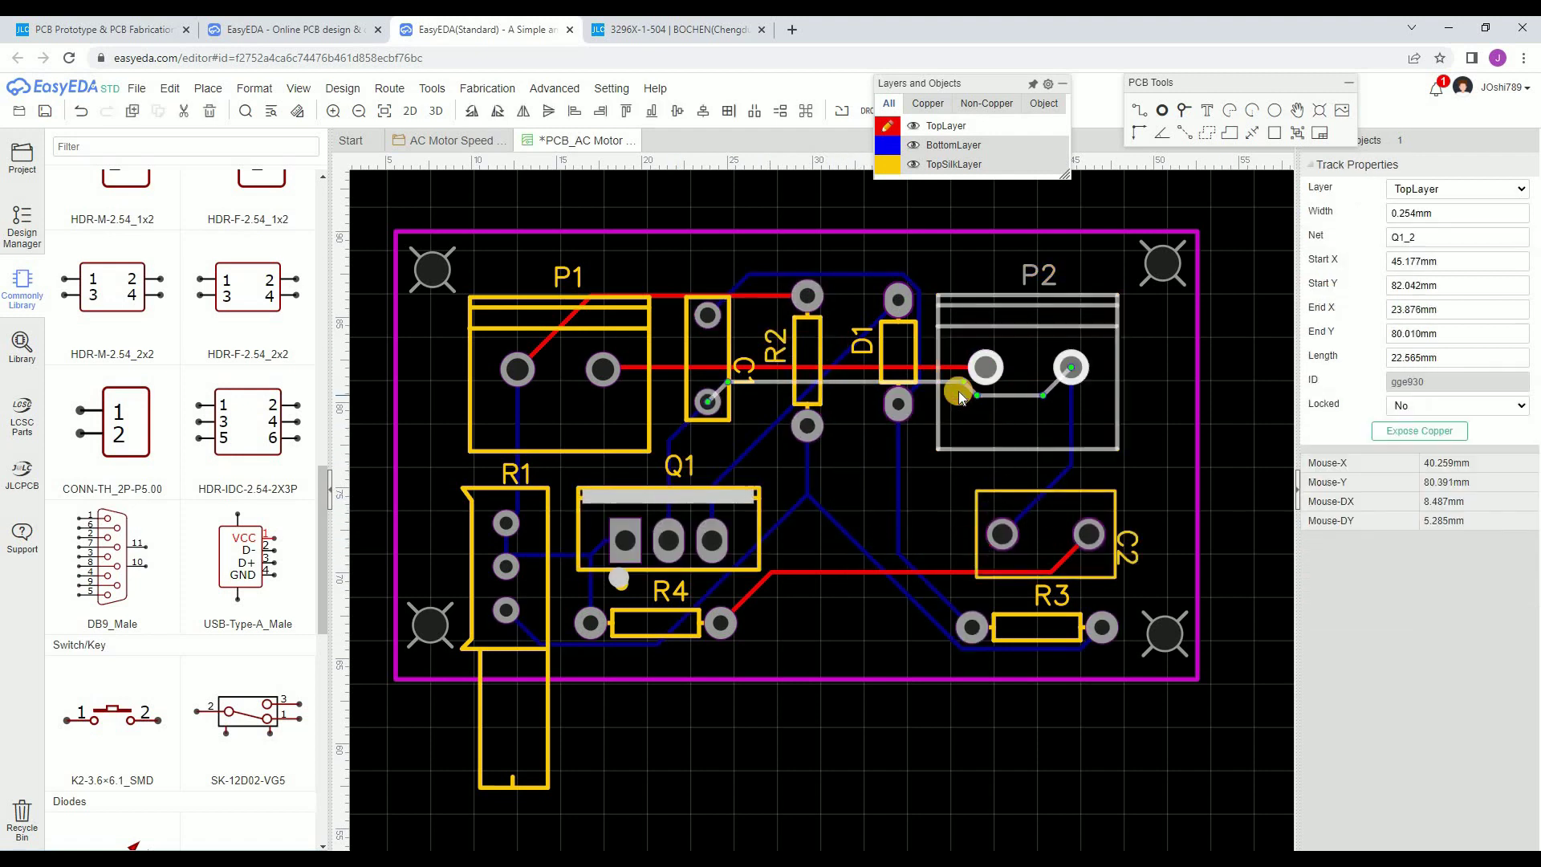
{"action": "left_click_drag", "start_coordinate": [972, 388], "coordinate": [965, 394]}
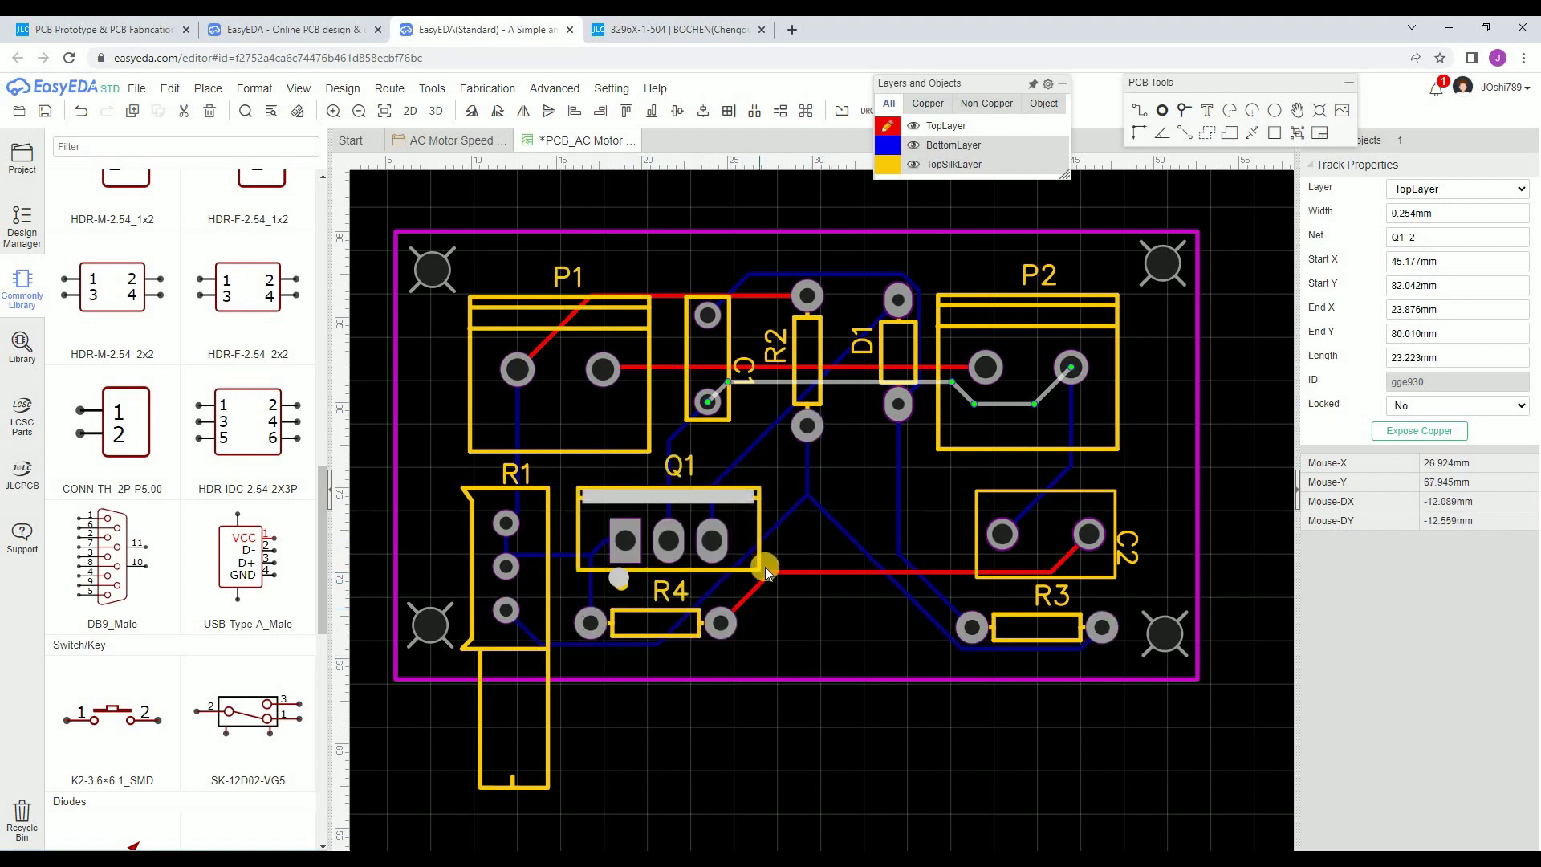
{"action": "scroll", "coordinate": [766, 571], "scroll_direction": "down", "scroll_amount": 1}
{"action": "scroll", "coordinate": [762, 567], "scroll_direction": "up", "scroll_amount": 1}
{"action": "left_click", "coordinate": [46, 112]}
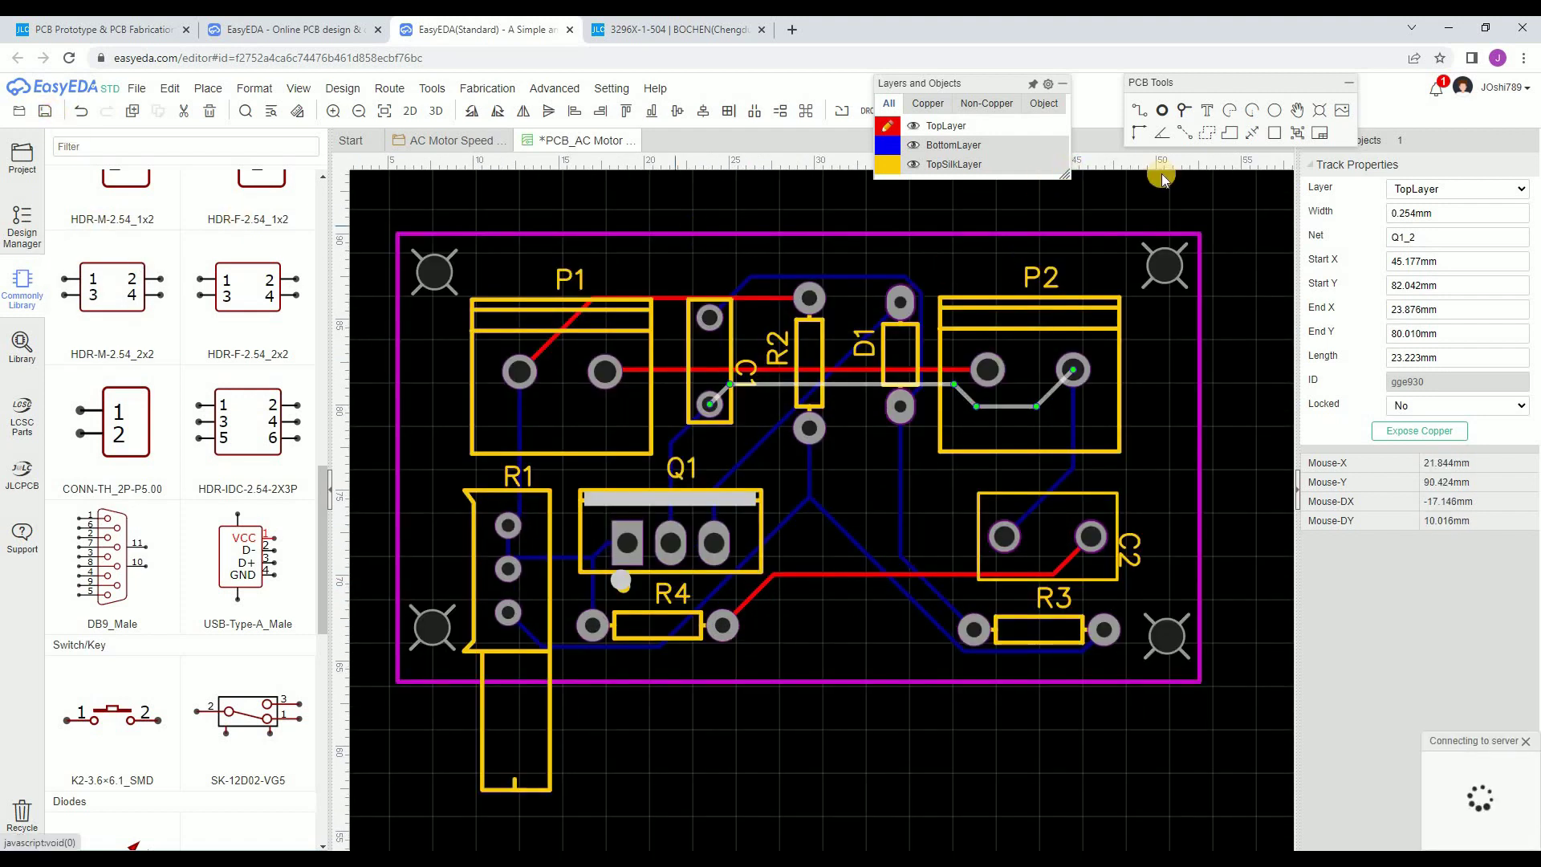
- Place a top-layer text above C1 near the board's upper edge, and delete the surplus text copy above the outline
{"action": "left_click", "coordinate": [1213, 114]}
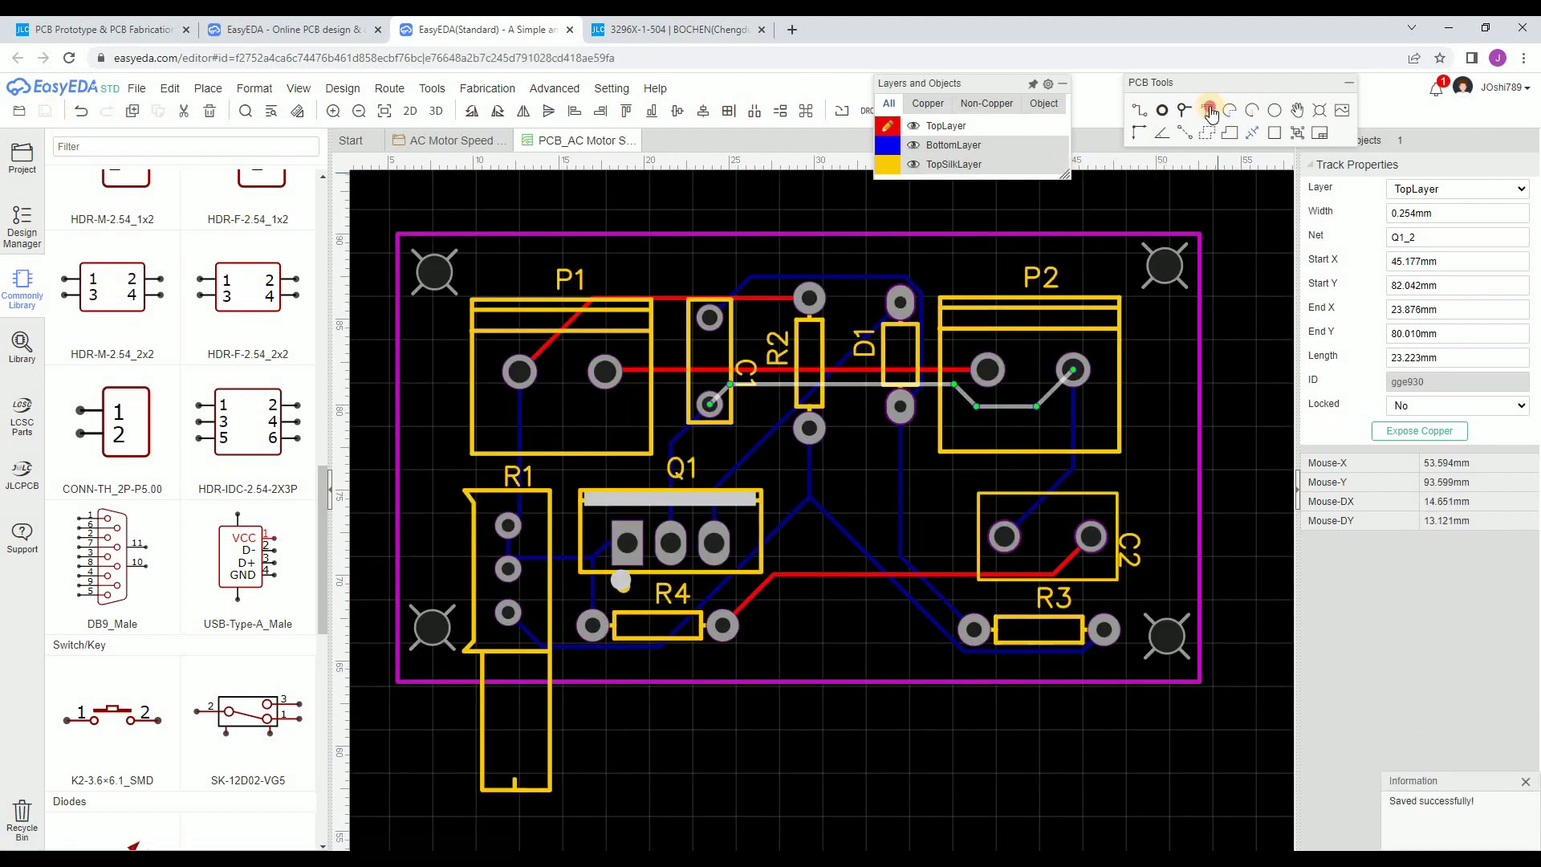
{"action": "left_click", "coordinate": [667, 271]}
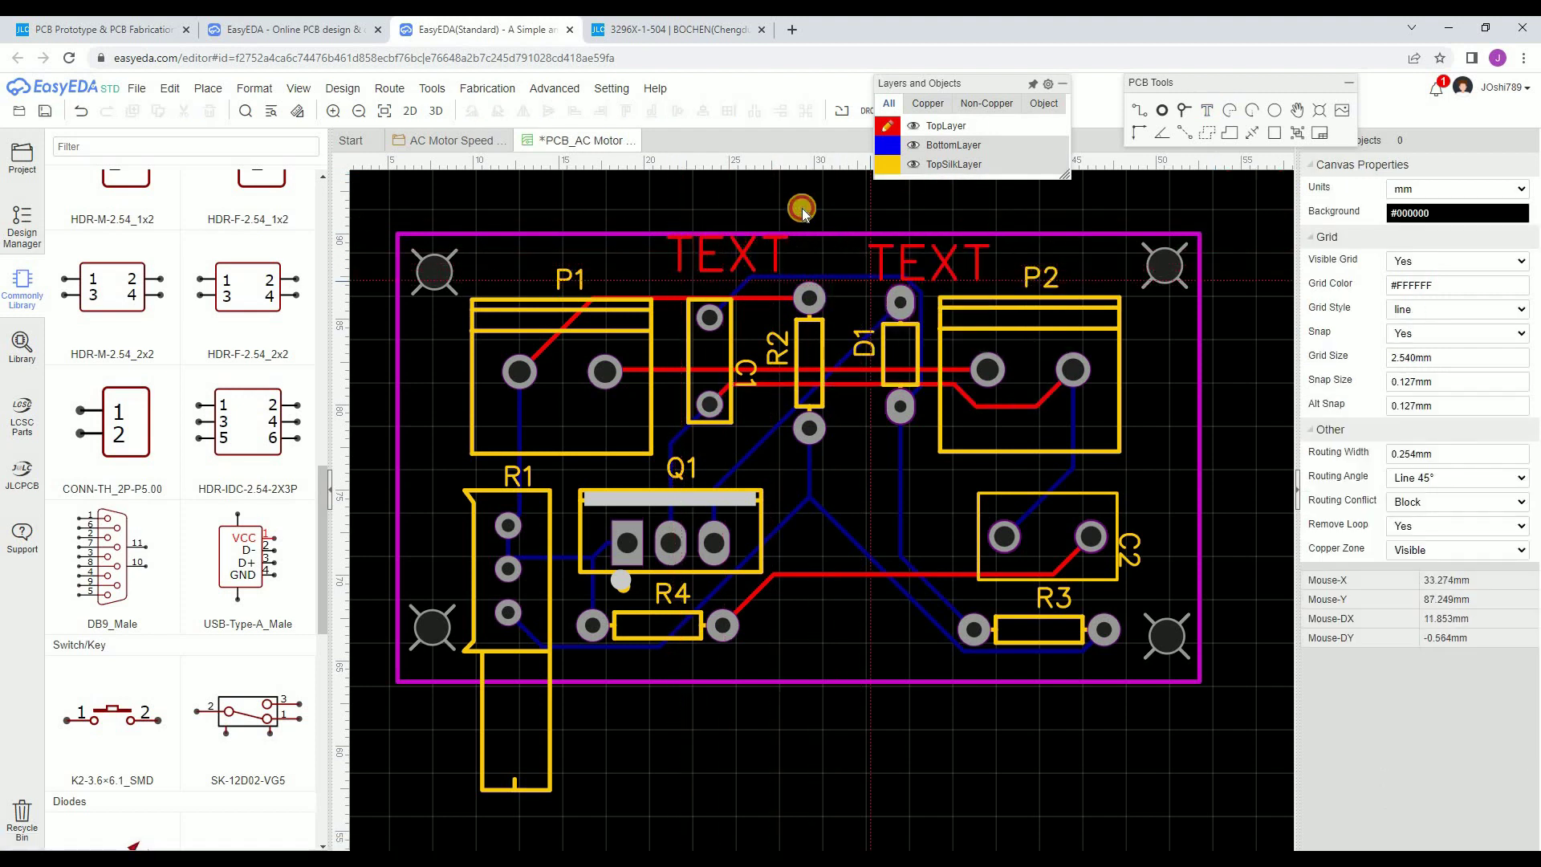
{"action": "left_click", "coordinate": [801, 211]}
{"action": "right_click", "coordinate": [881, 228]}
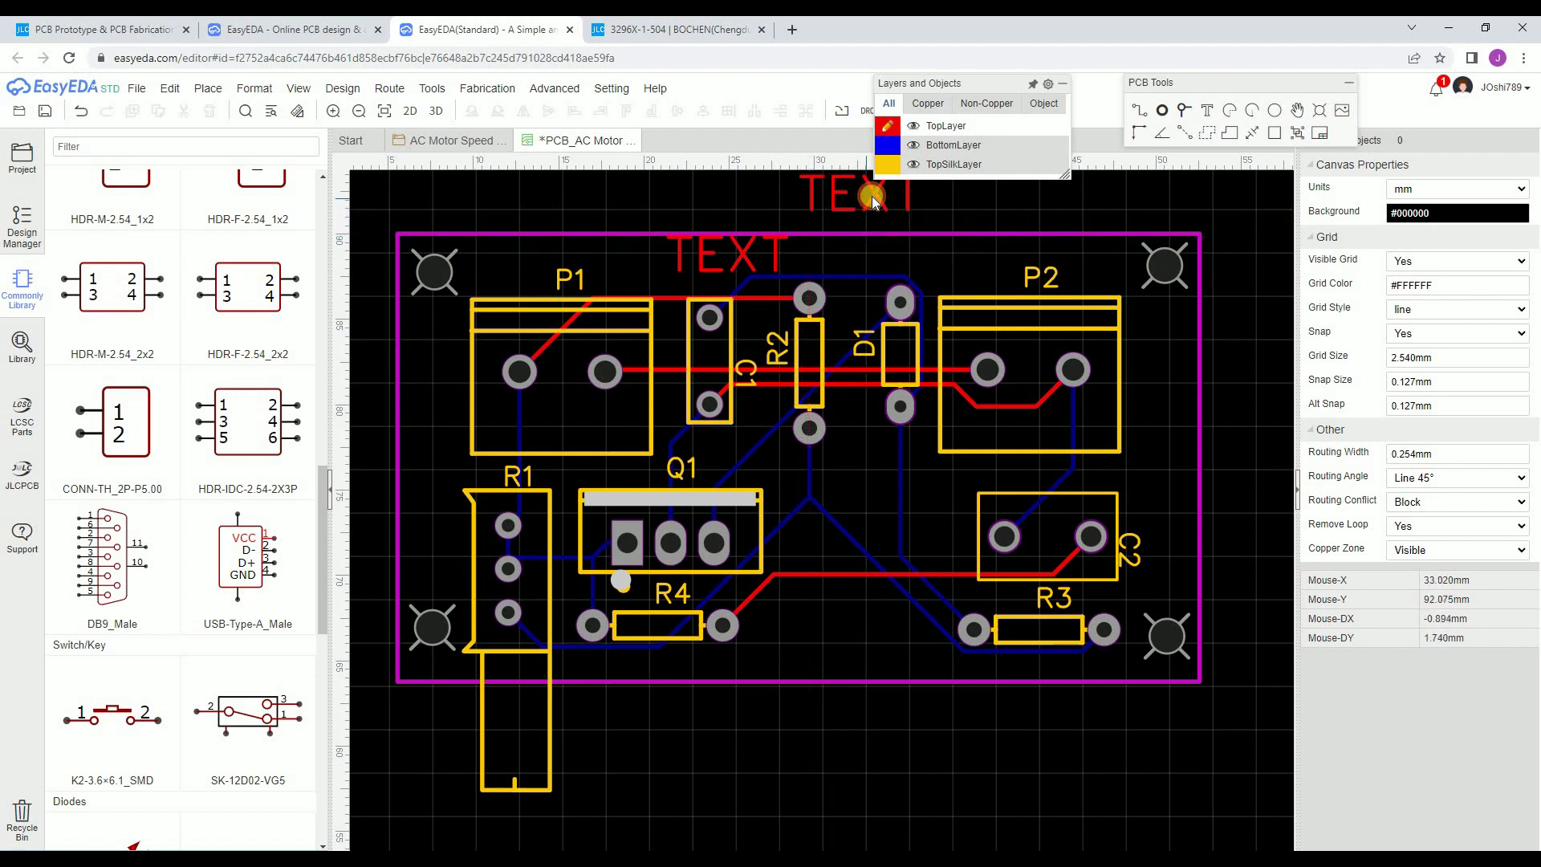
{"action": "left_click", "coordinate": [873, 197]}
{"action": "key", "text": "Delete"}
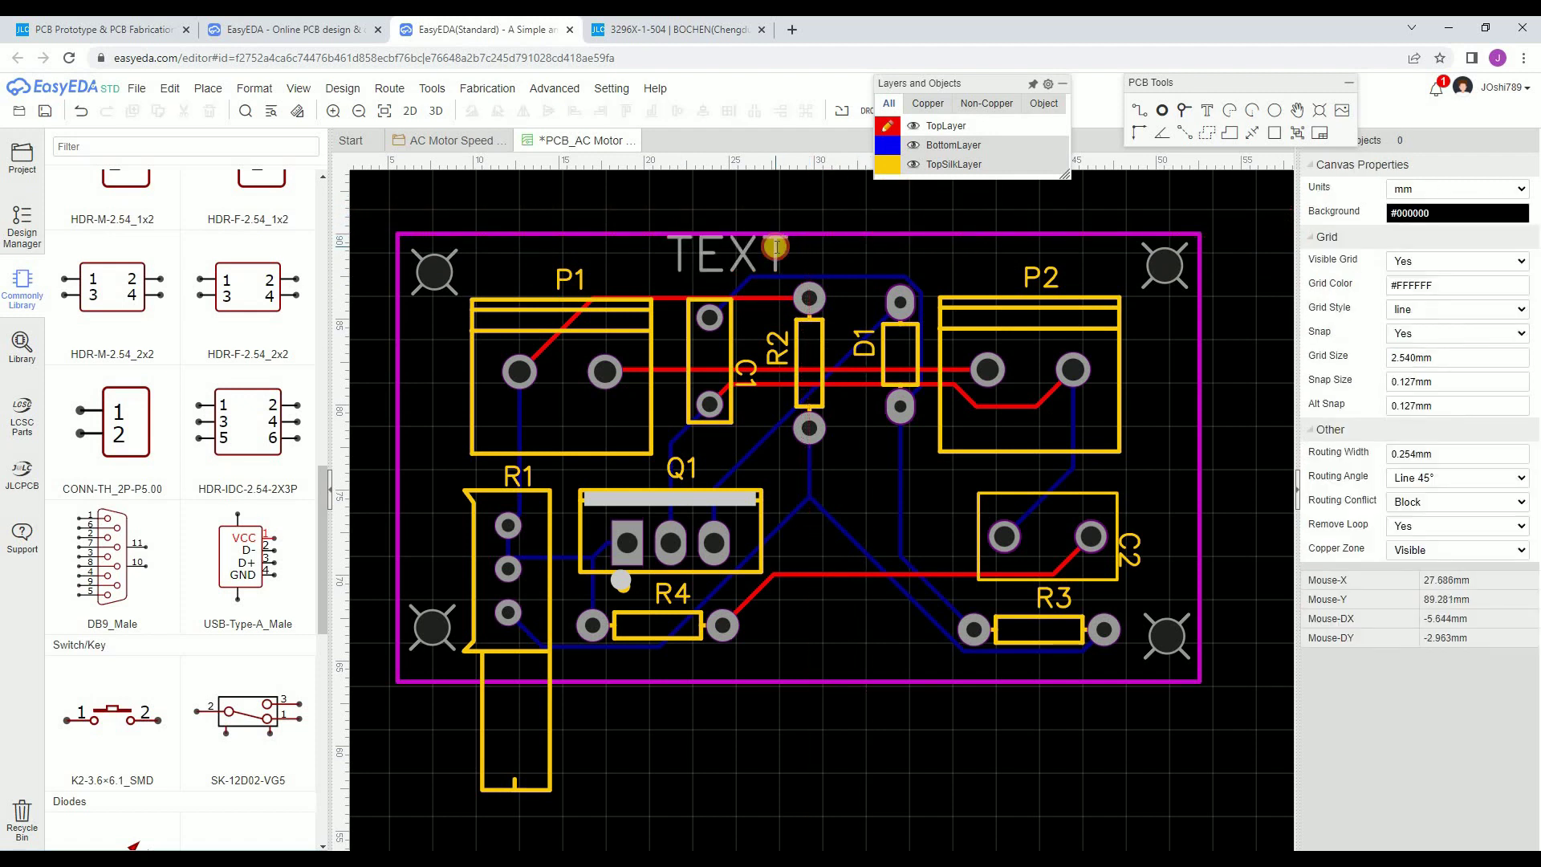
- Change the text to "AC Motor Speed Controller" and move it between the two upper mounting holes
{"action": "double_click", "coordinate": [782, 252]}
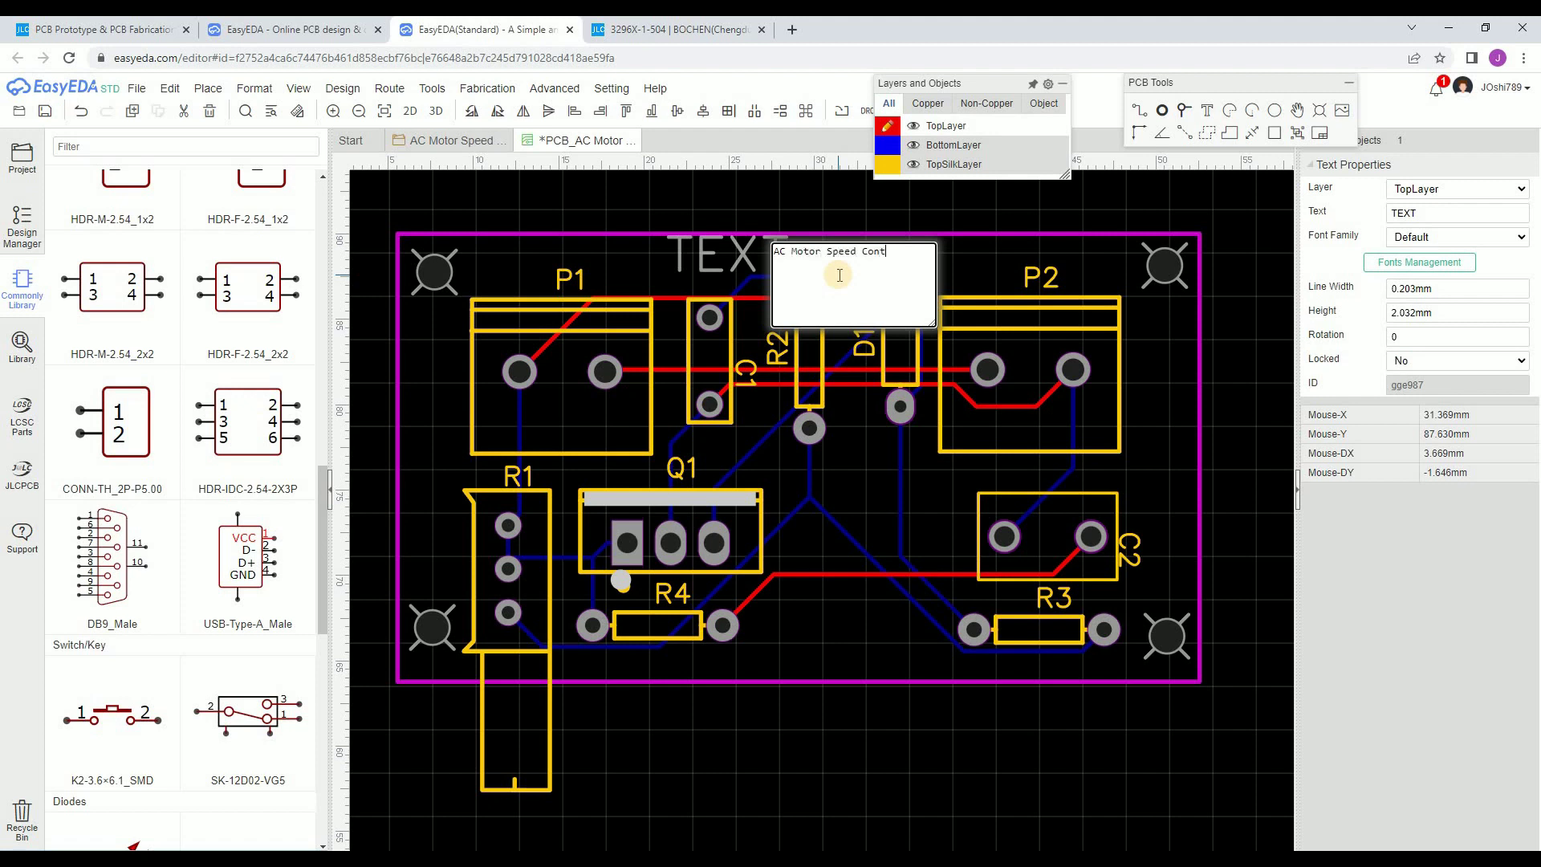
{"action": "left_click", "coordinate": [1033, 272]}
{"action": "left_click_drag", "start_coordinate": [1002, 261], "coordinate": [799, 255]}
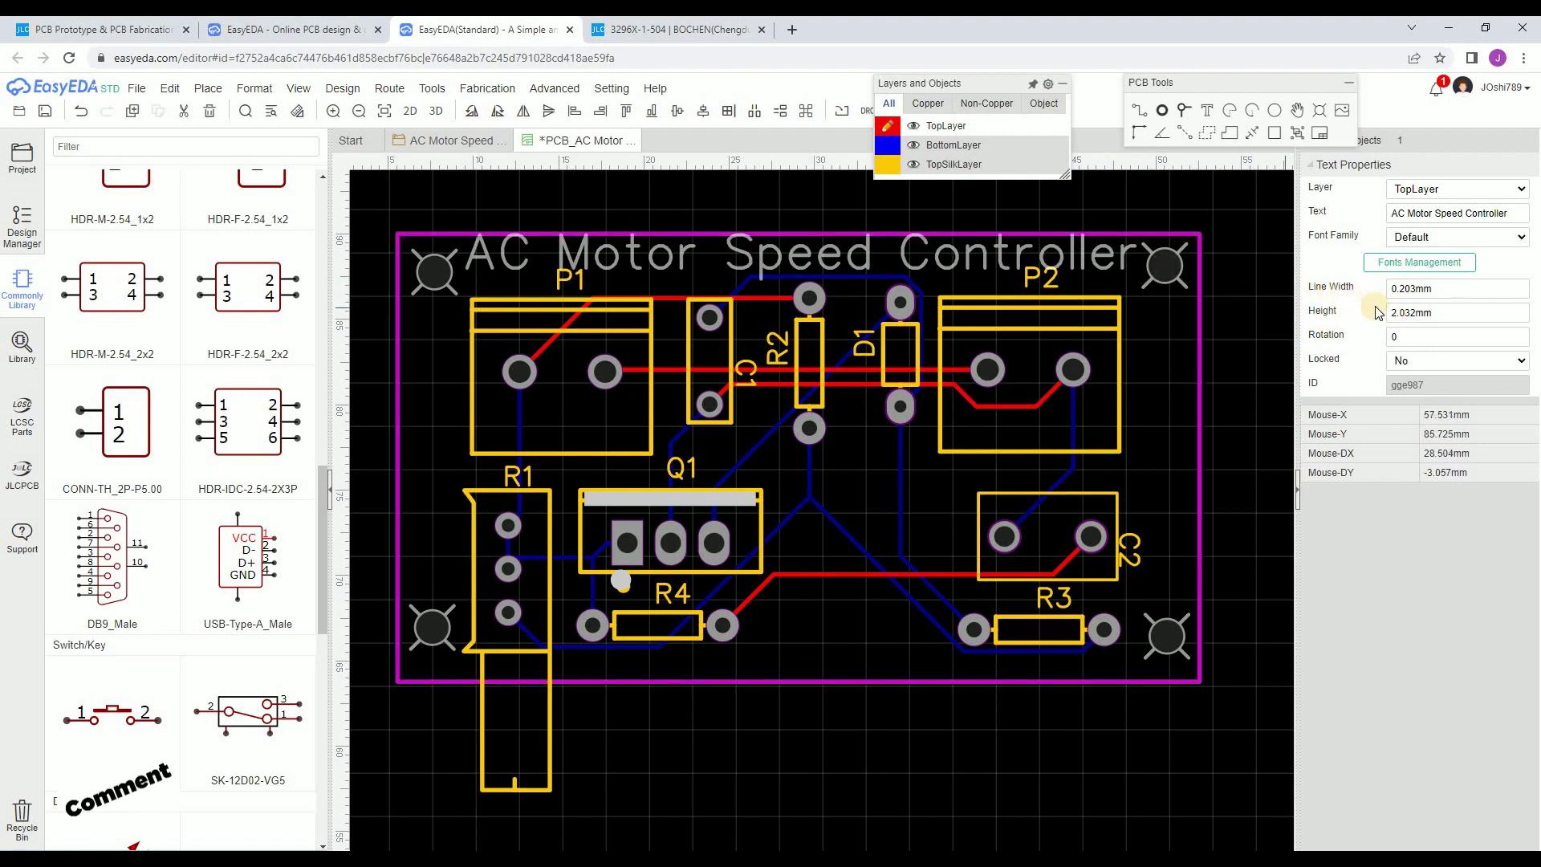
- Try line widths of 0.100 mm and 0.200 mm on the board title text
{"action": "left_click", "coordinate": [1444, 291]}
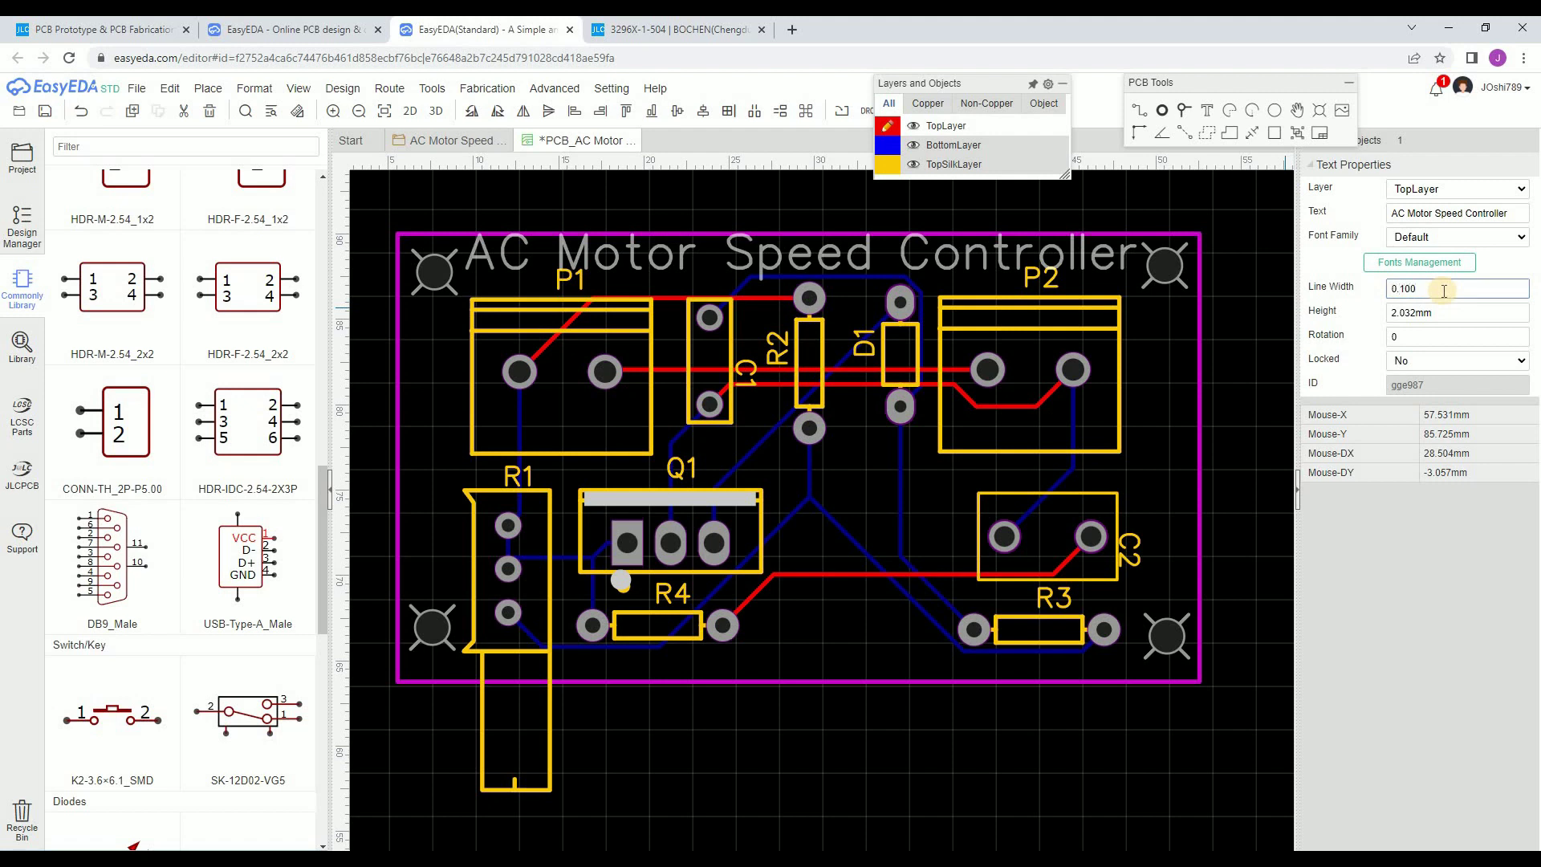
{"action": "key", "text": "Return"}
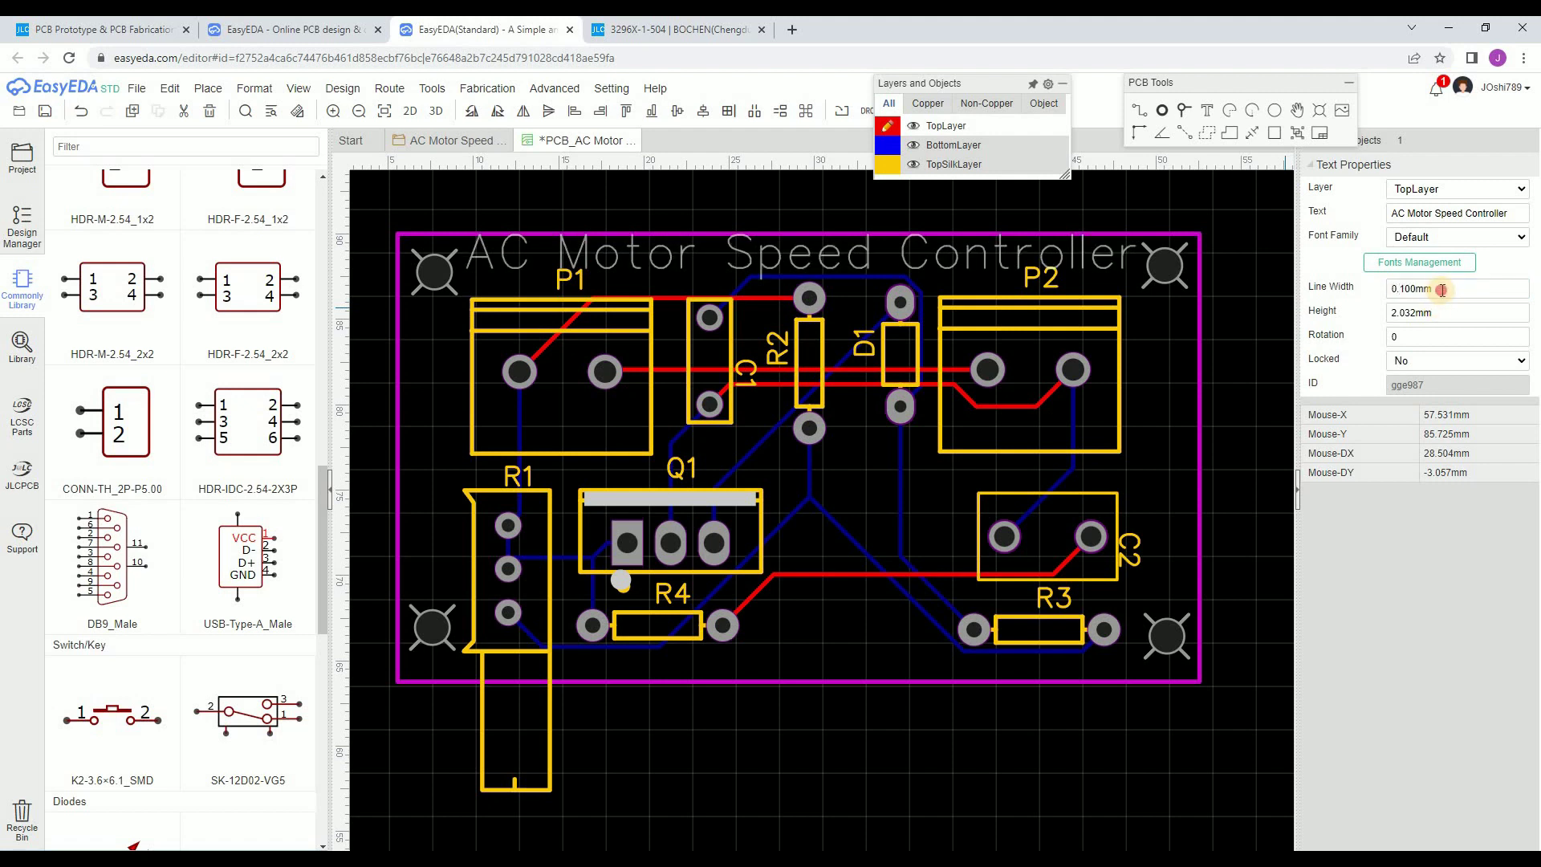
{"action": "left_click", "coordinate": [1442, 290]}
{"action": "key", "text": "Return"}
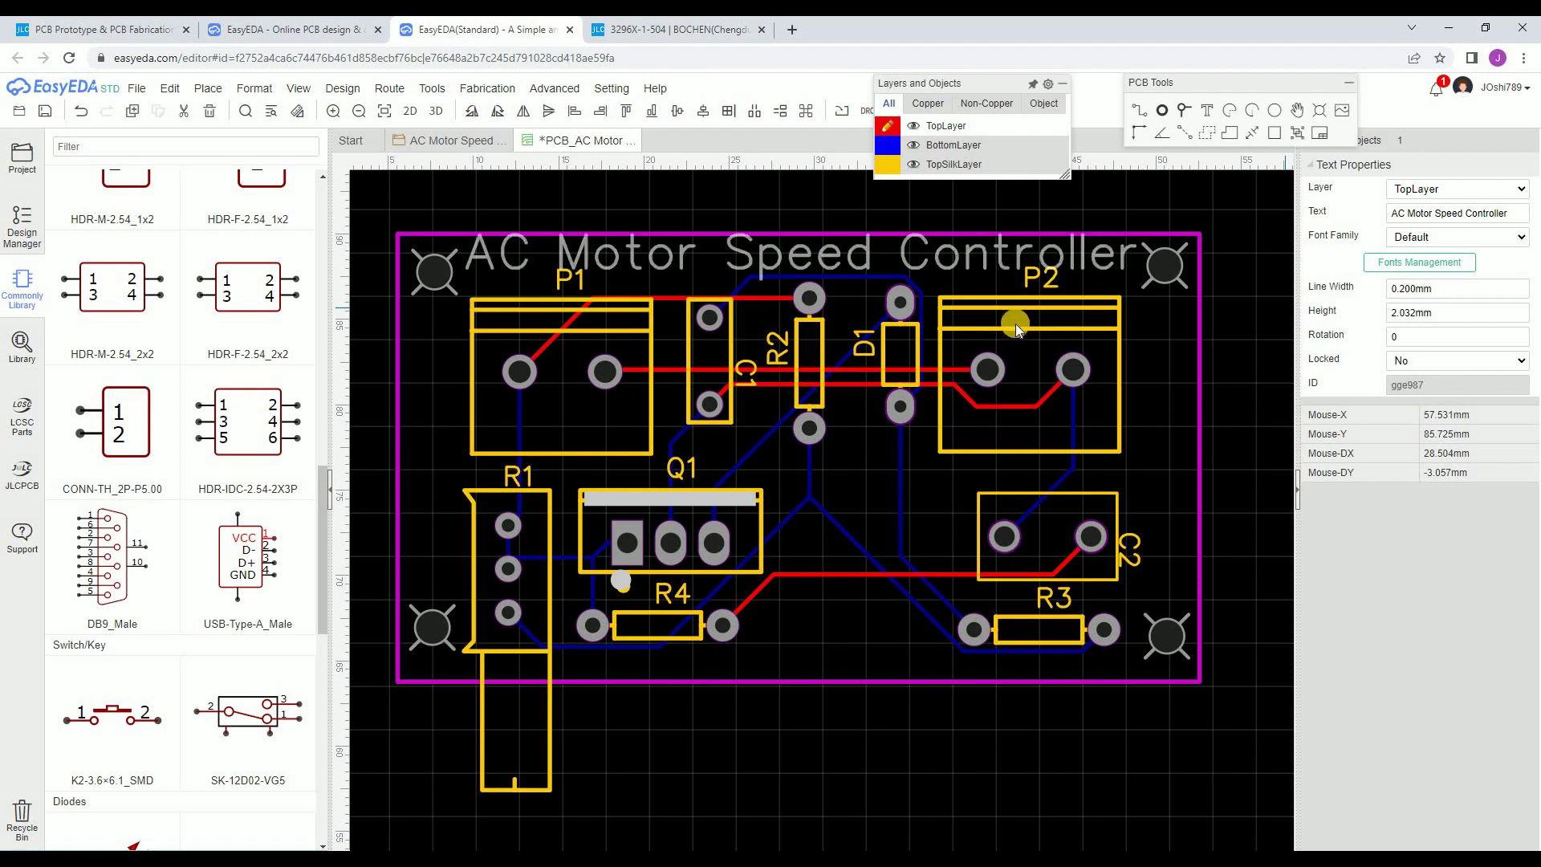
- Set the title text's height to 1 mm and centre it along the board's upper edge
{"action": "left_click", "coordinate": [1439, 314]}
{"action": "type", "text": "1"}
{"action": "key", "text": "Return"}
{"action": "left_click_drag", "start_coordinate": [728, 255], "coordinate": [788, 256]}
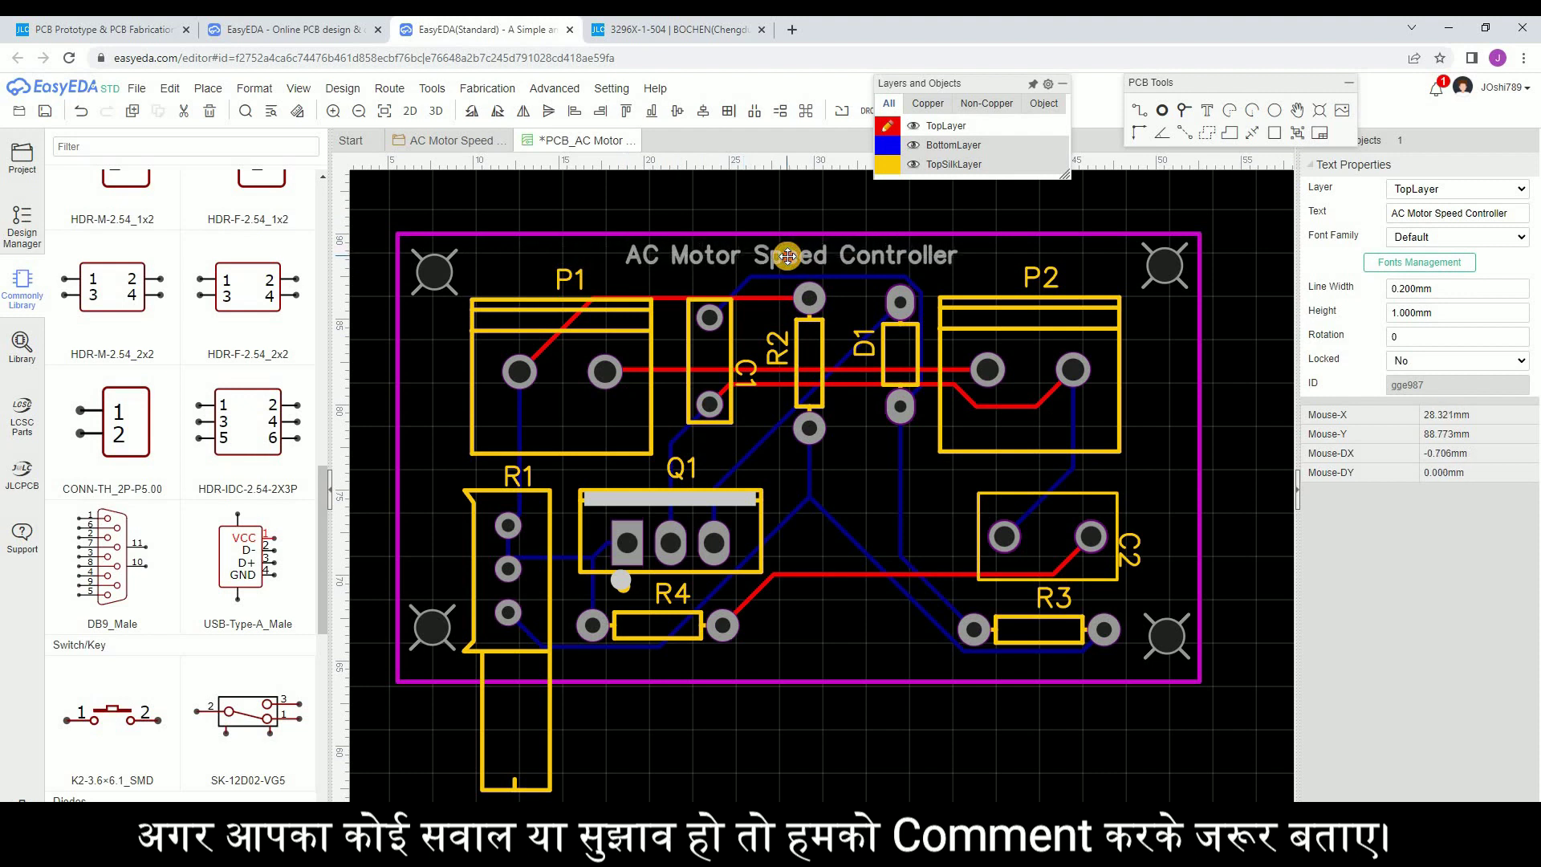
- Set the "AC Motor Speed Controller" text's line width to 0.15 mm
{"action": "left_click", "coordinate": [1415, 289]}
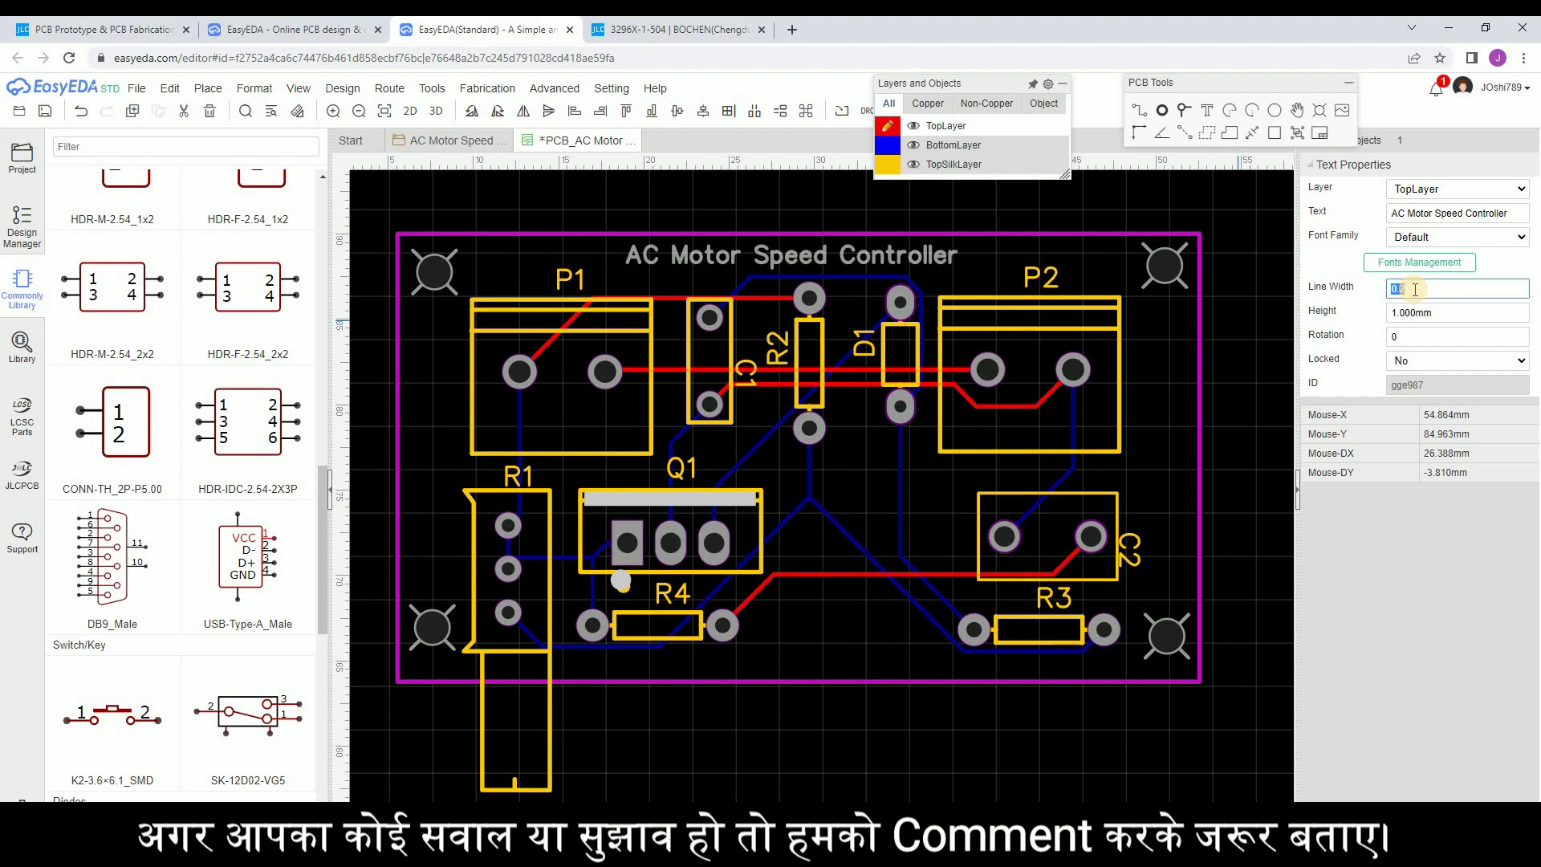
{"action": "type", "text": "0"}
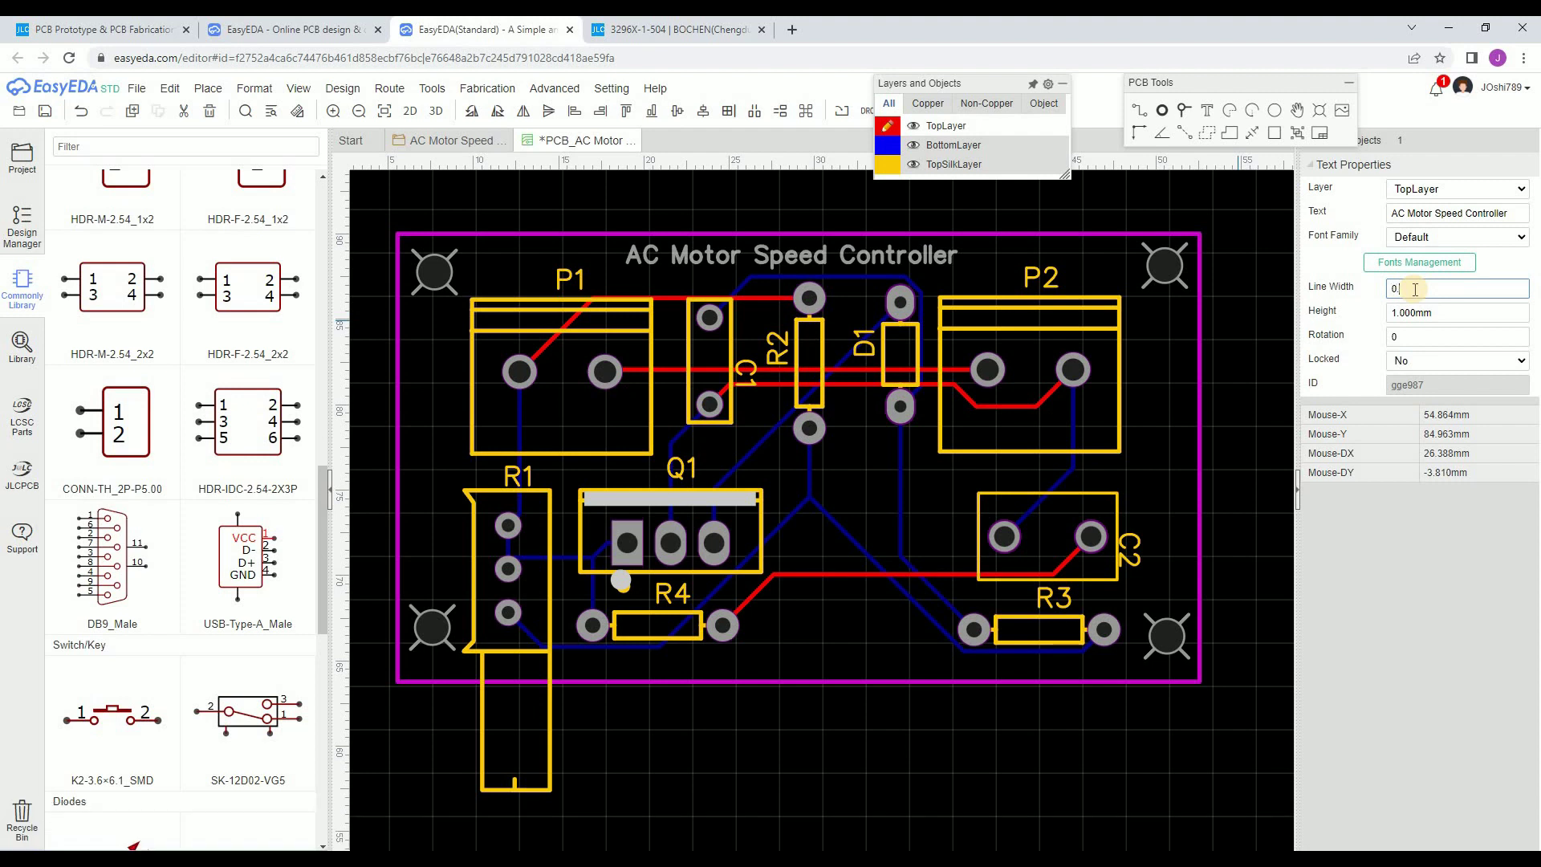
{"action": "type", "text": ".15"}
{"action": "key", "text": "Return"}
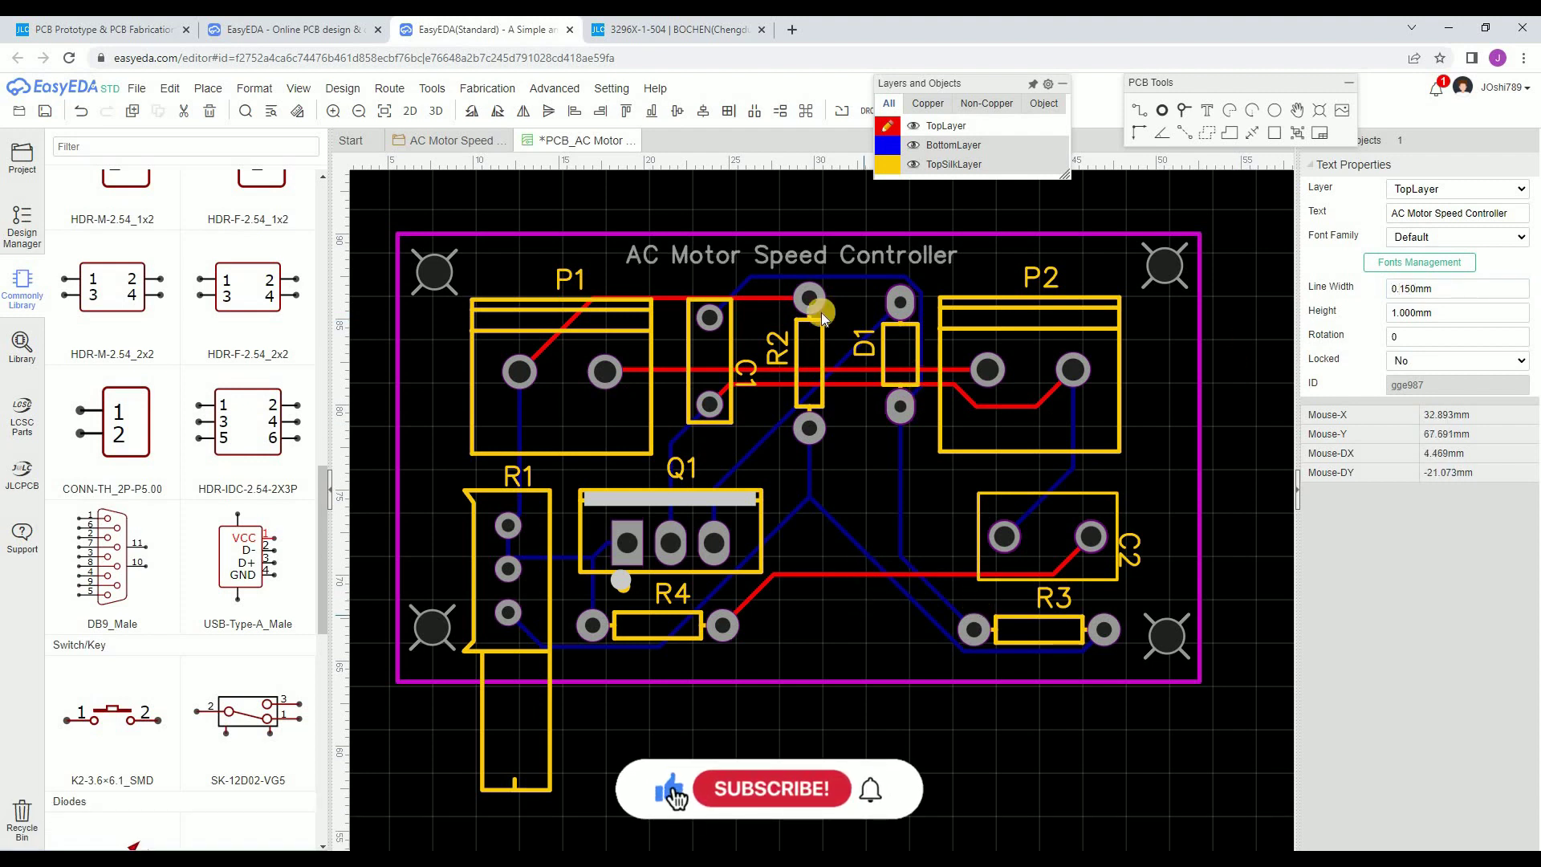
{"action": "left_click", "coordinate": [735, 186]}
- Add a second top-layer text reading "Learn EEE" and centre it along the board's lower edge
{"action": "left_click", "coordinate": [1207, 110]}
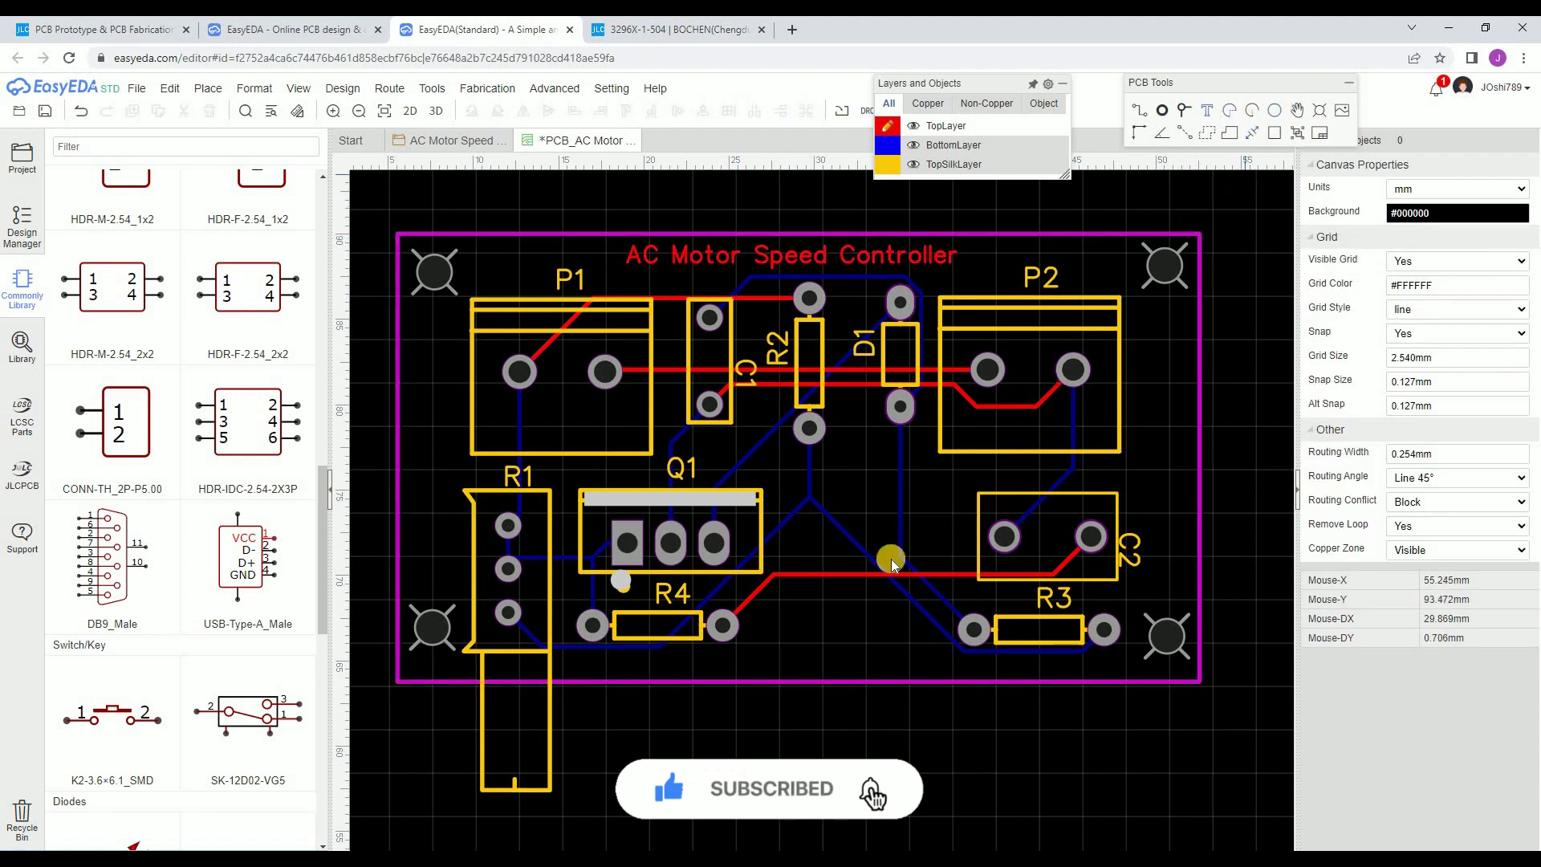
{"action": "left_click", "coordinate": [639, 660]}
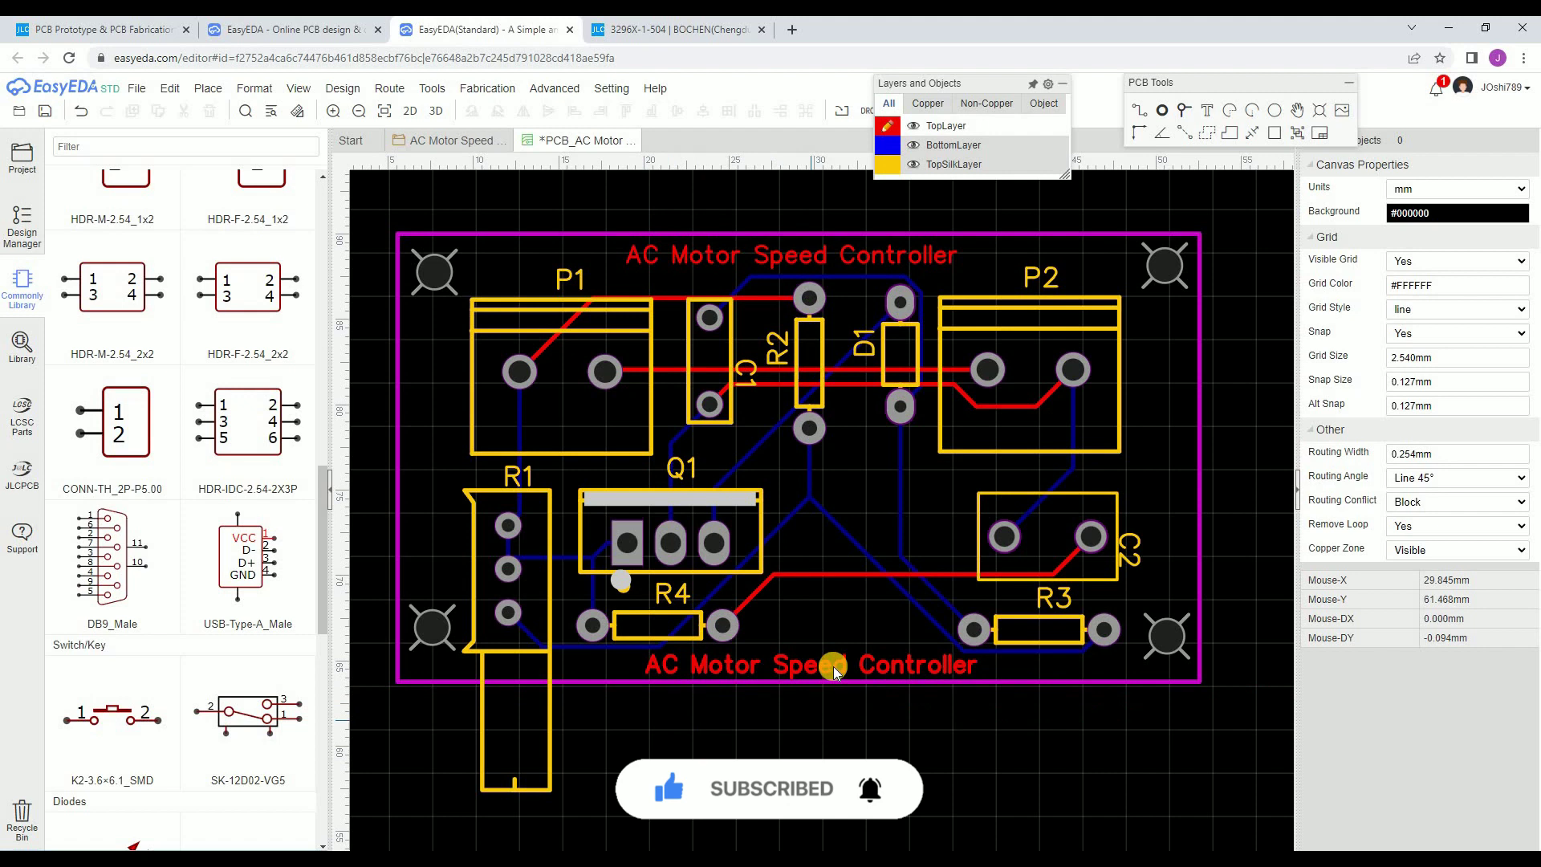
{"action": "double_click", "coordinate": [910, 688]}
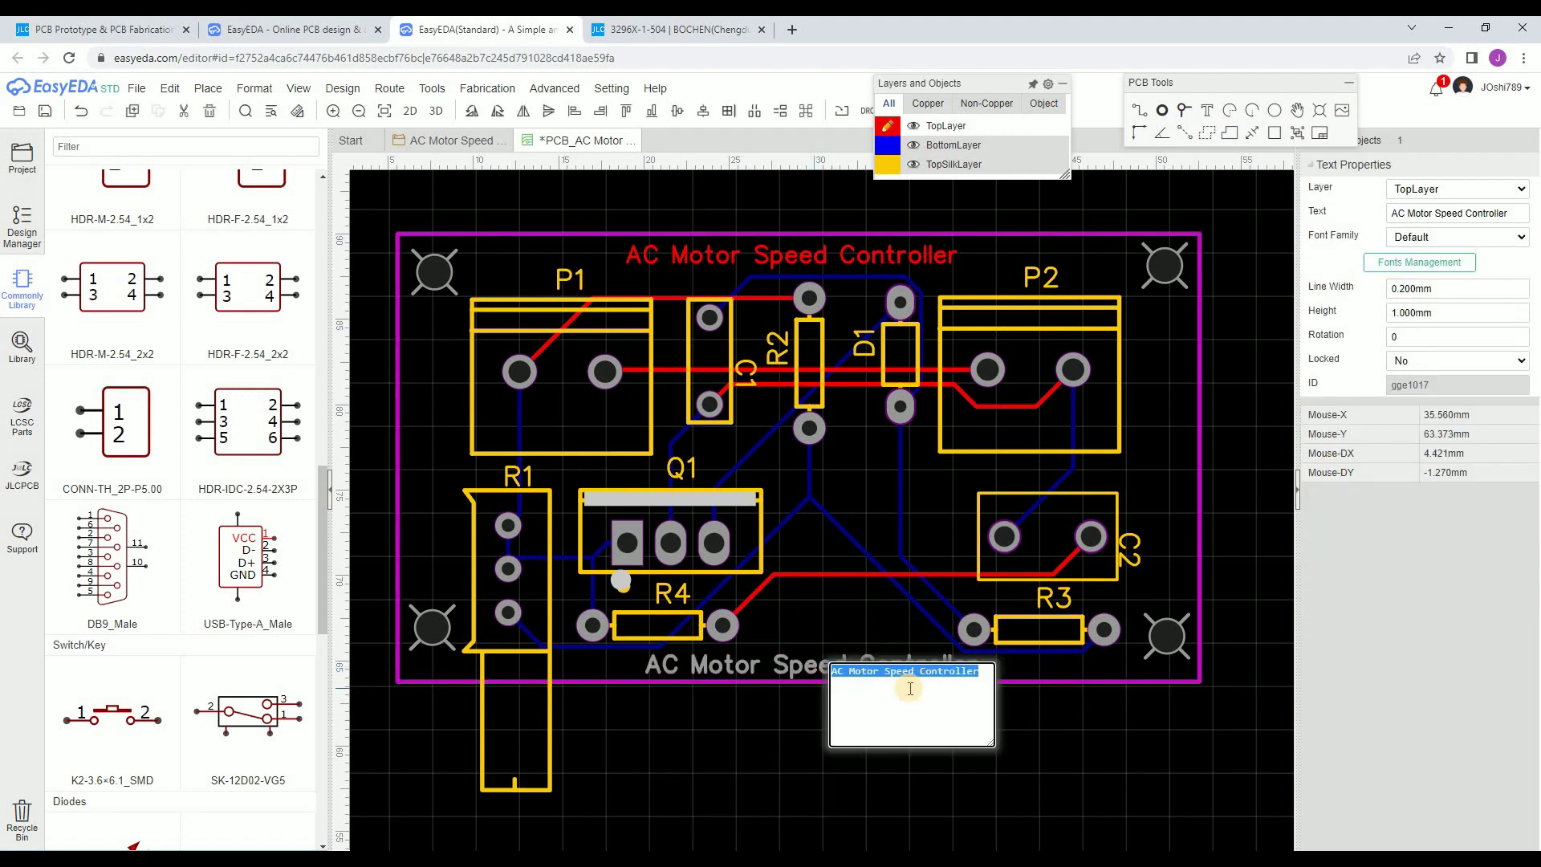
{"action": "type", "text": "Lear"}
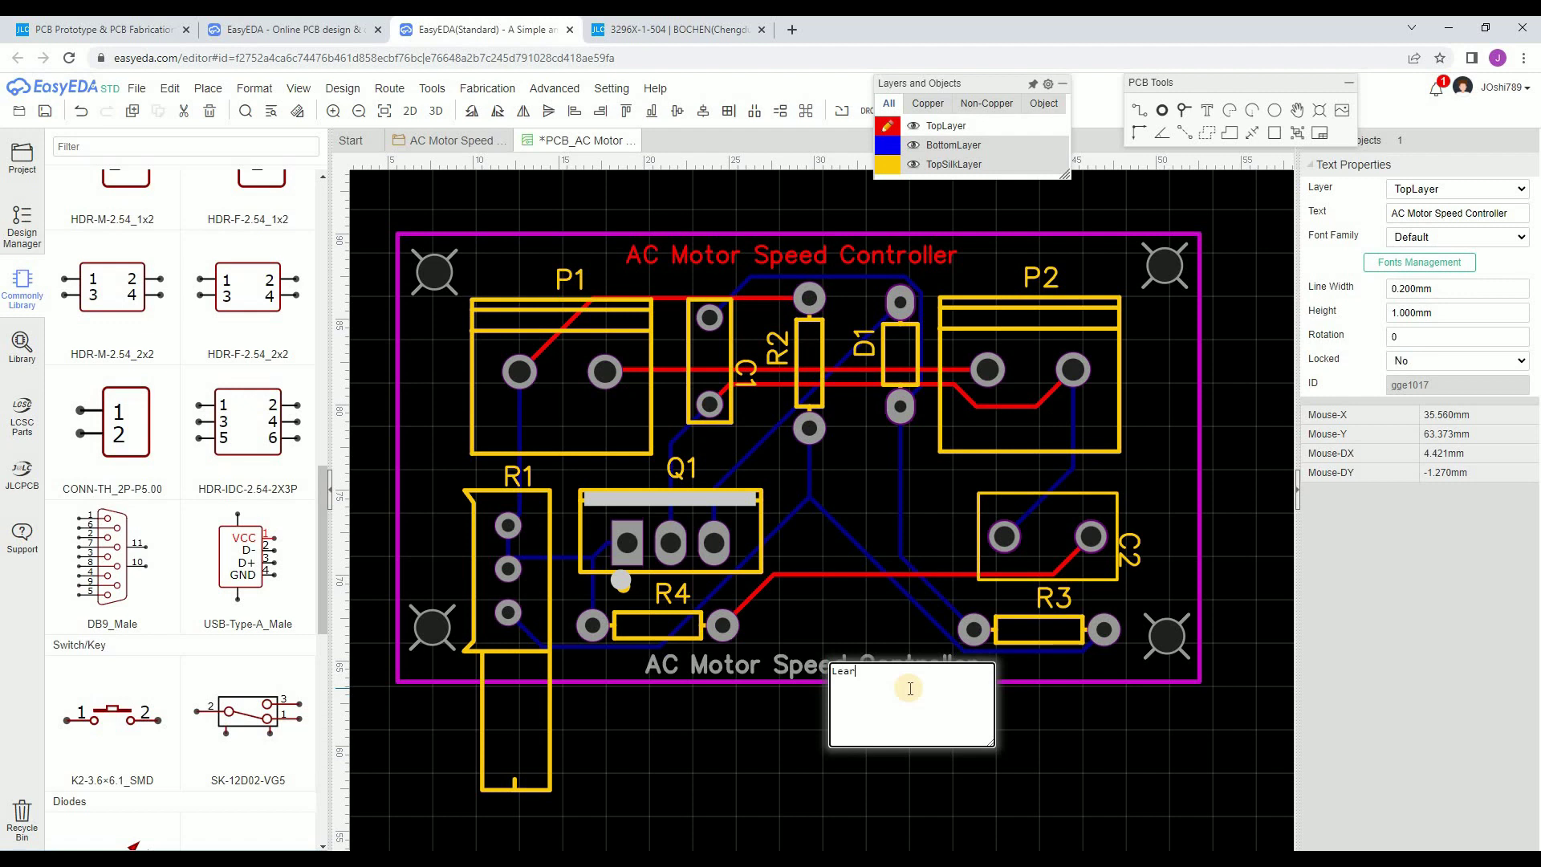
{"action": "type", "text": "n EEE"}
{"action": "key", "text": "Return"}
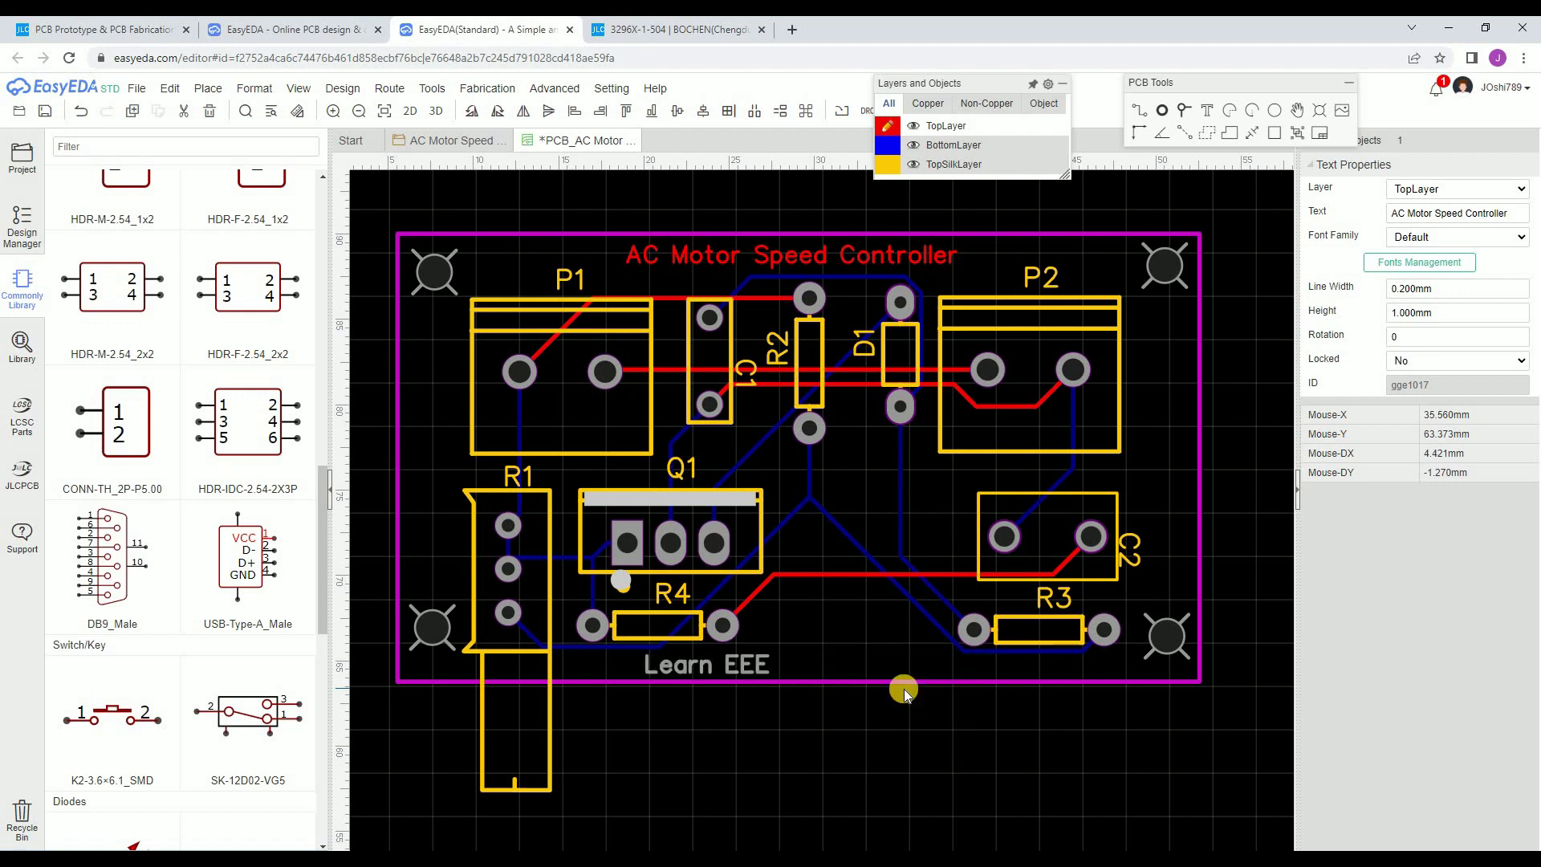
{"action": "left_click_drag", "start_coordinate": [823, 662], "coordinate": [832, 662]}
{"action": "left_click", "coordinate": [832, 663]}
{"action": "left_click", "coordinate": [920, 742]}
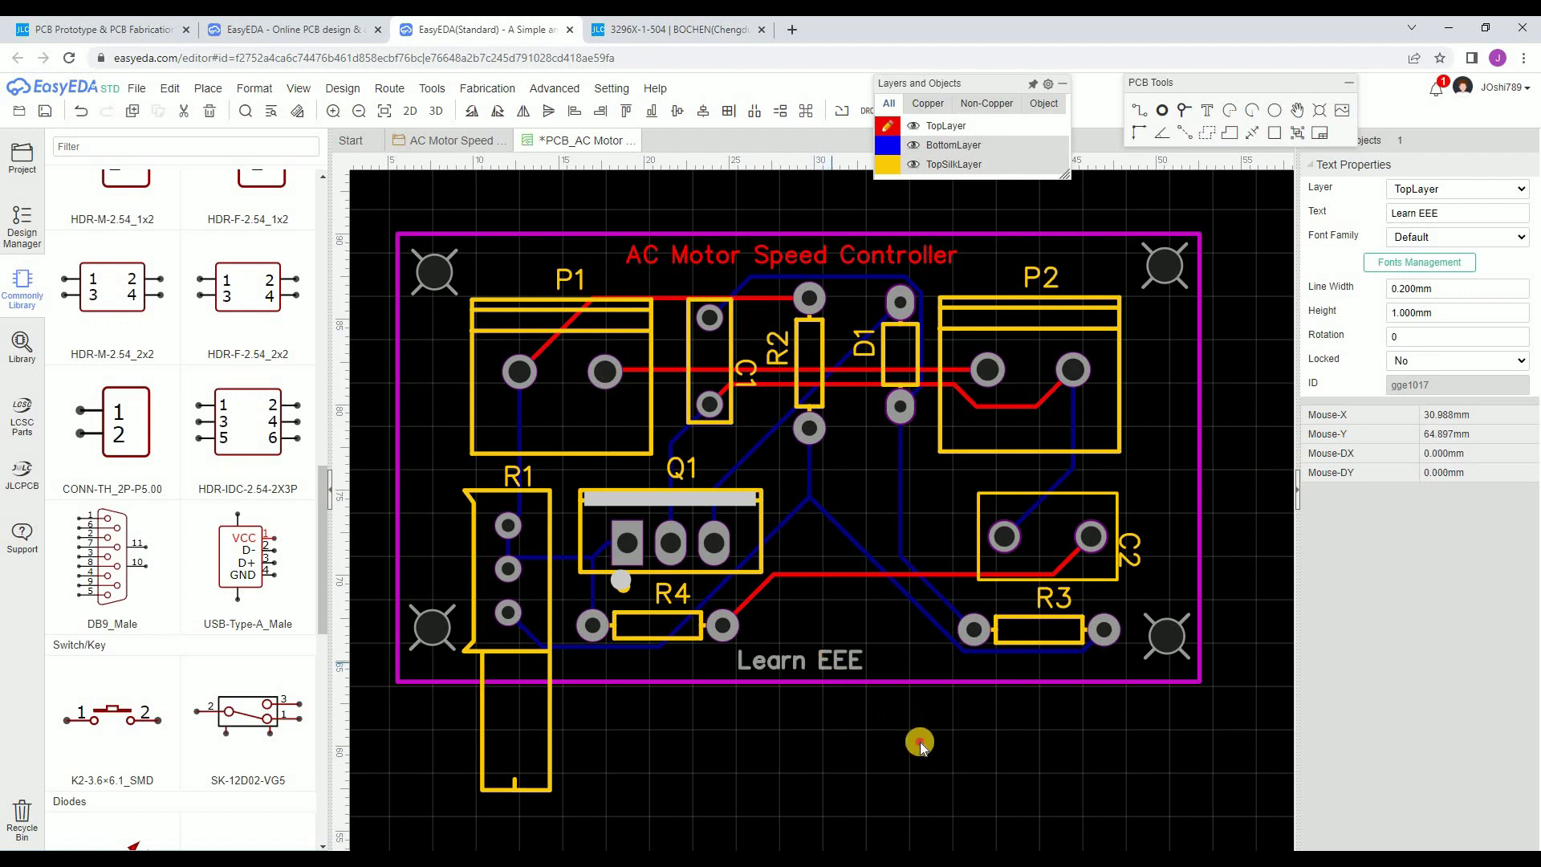
- Set the "Learn EEE" text's line width to 0.15 mm
{"action": "left_click", "coordinate": [838, 662]}
{"action": "left_click", "coordinate": [950, 772]}
{"action": "left_click", "coordinate": [851, 660]}
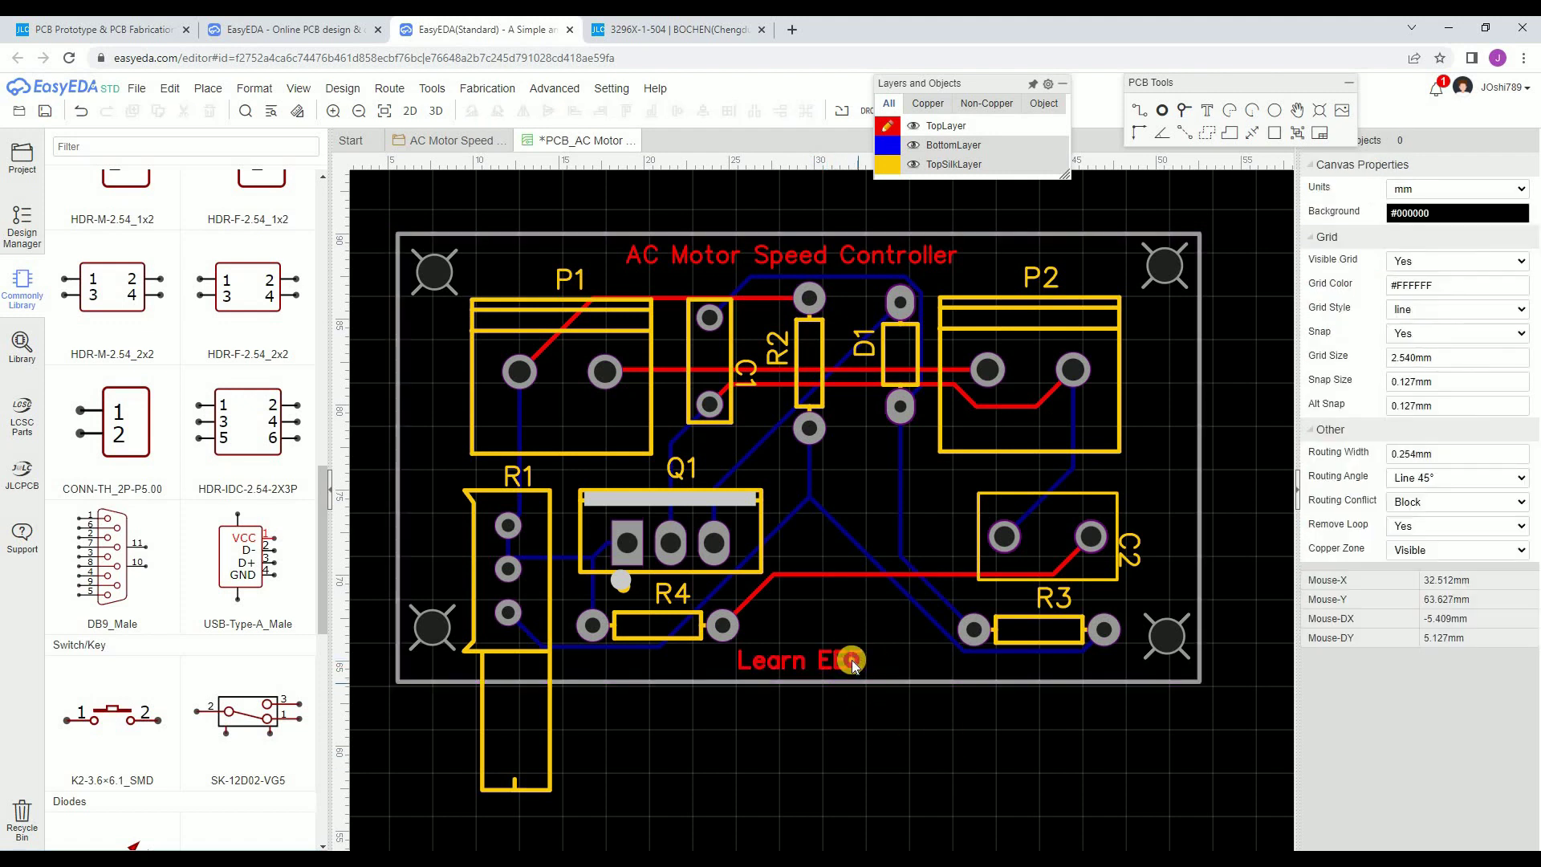
{"action": "left_click", "coordinate": [1435, 288]}
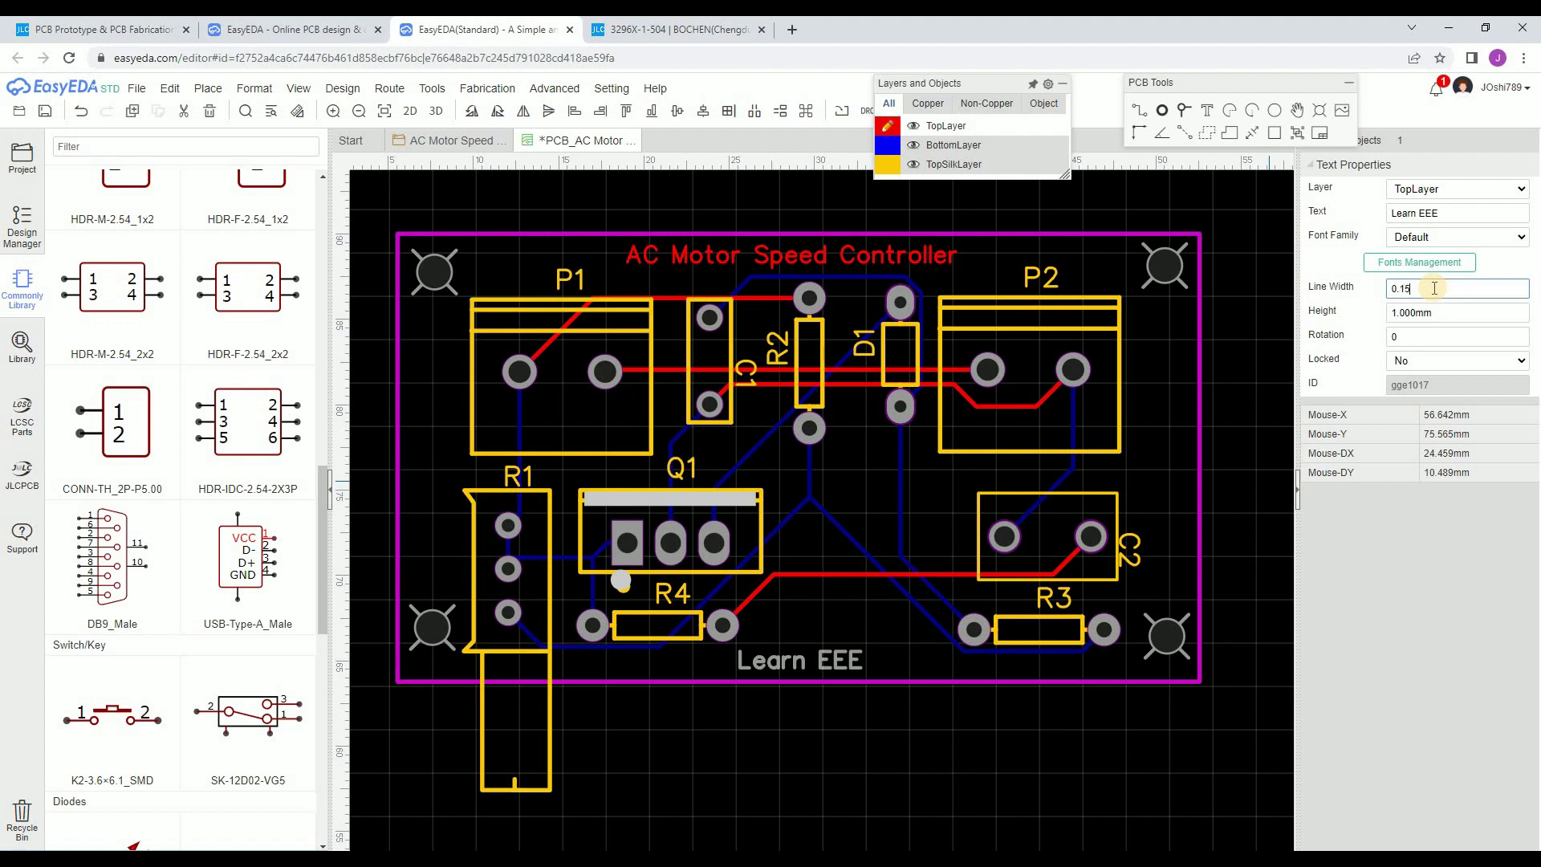
{"action": "type", "text": "0.15"}
{"action": "left_click", "coordinate": [967, 764]}
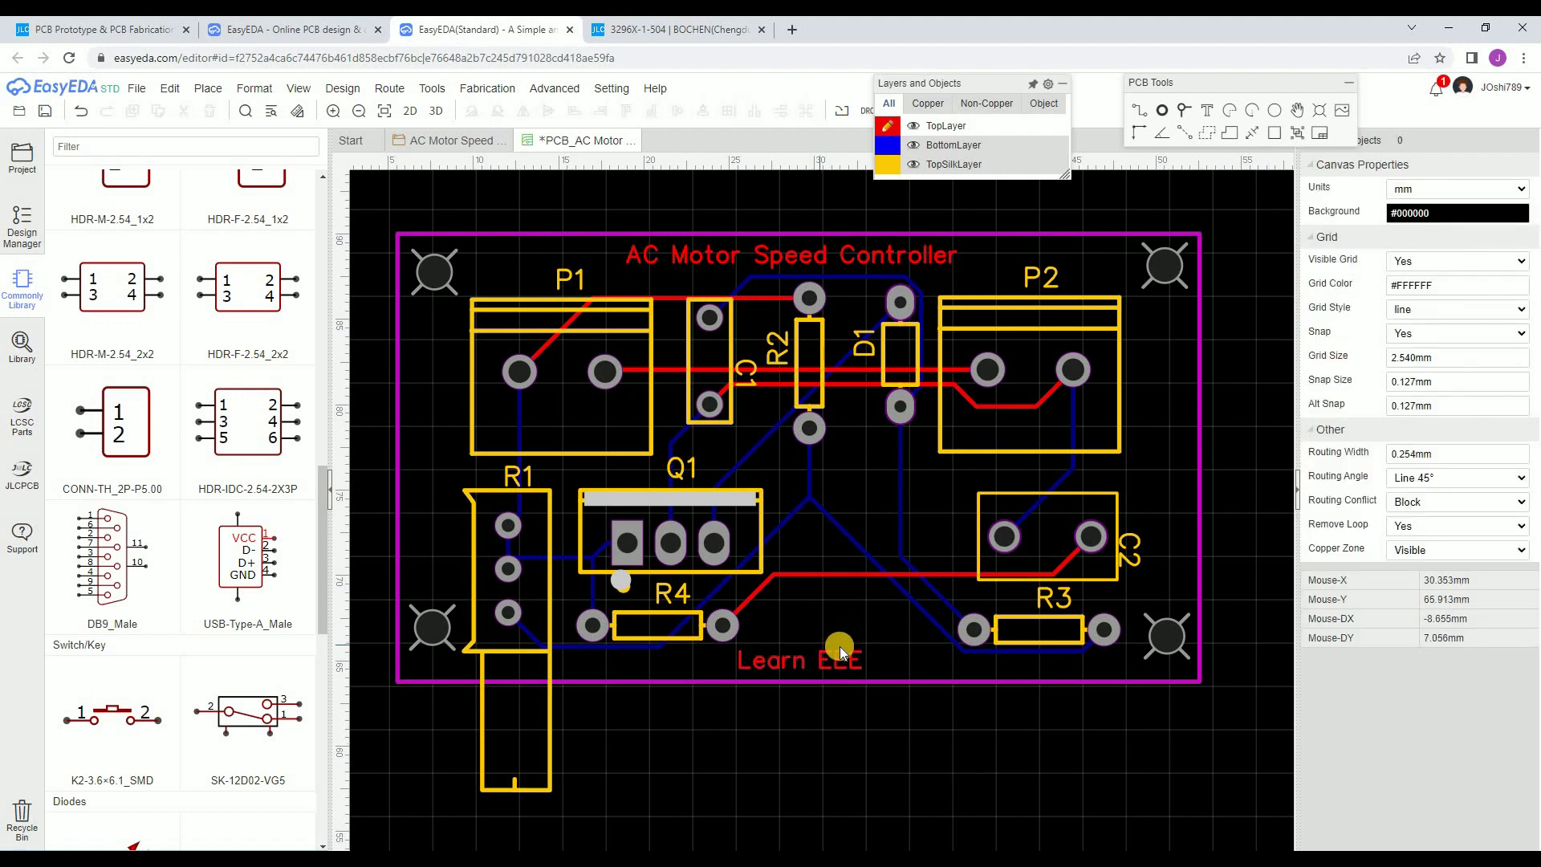
- Save the PCB and open its photo view
{"action": "left_click", "coordinate": [46, 113]}
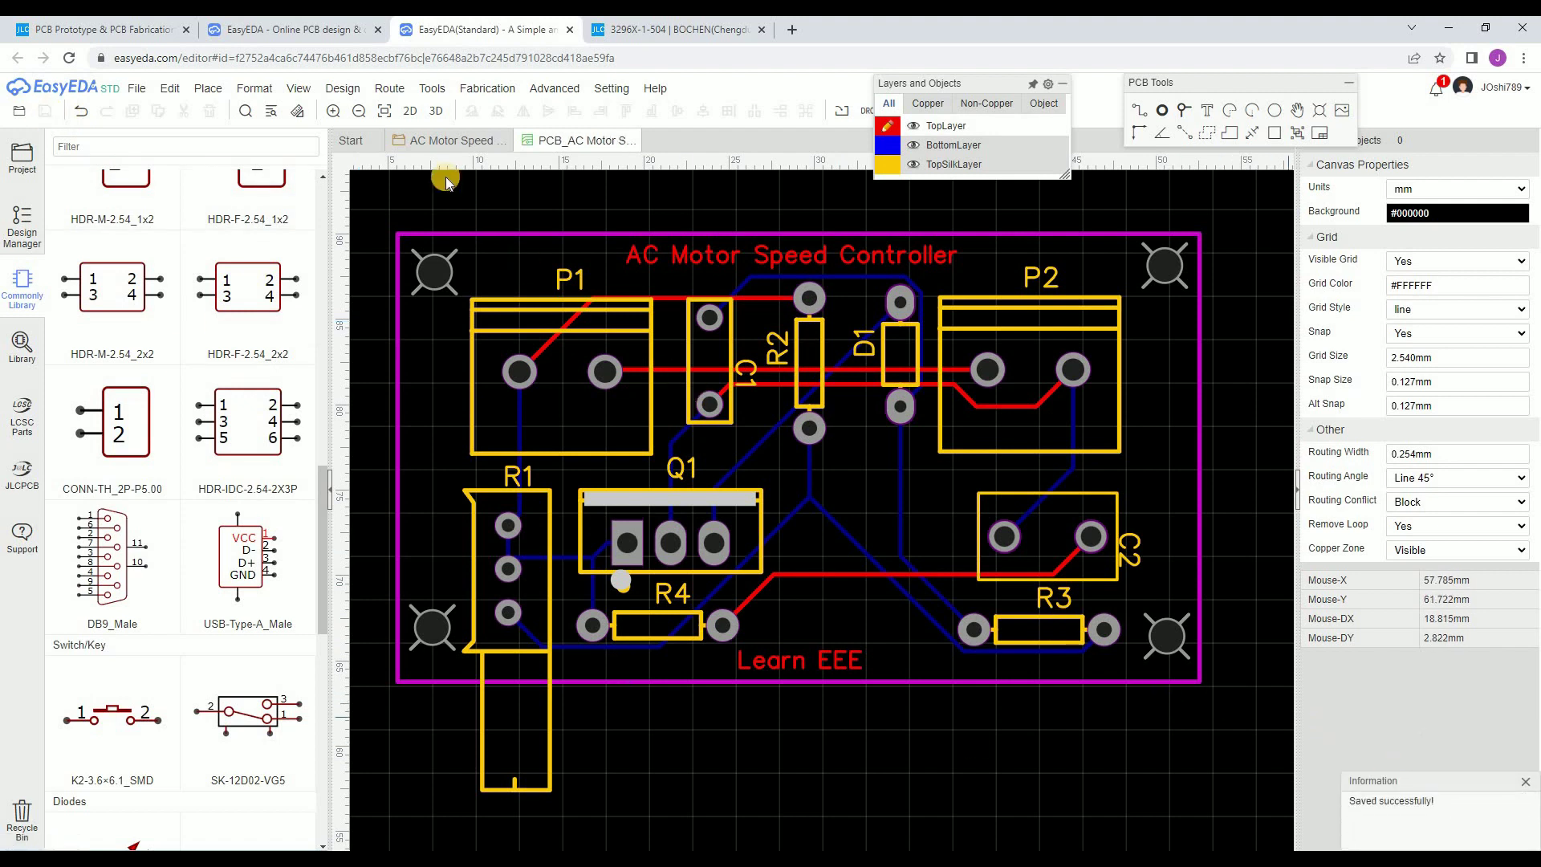
{"action": "key", "text": "alt+p"}
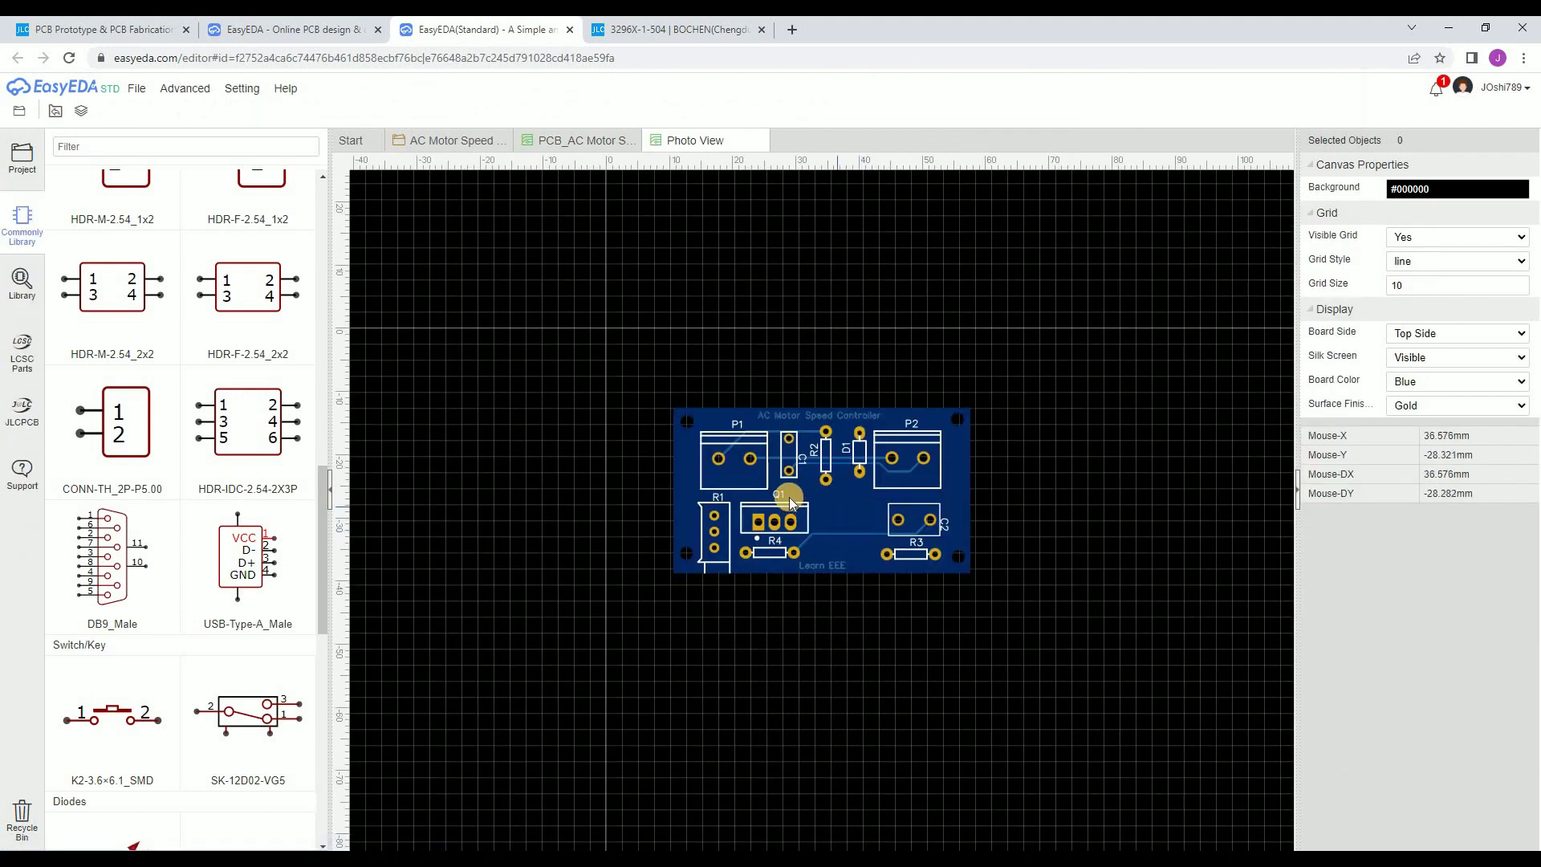
- Inspect the board's top side up close in the photo view
{"action": "scroll", "coordinate": [788, 498], "scroll_direction": "up", "scroll_amount": 4}
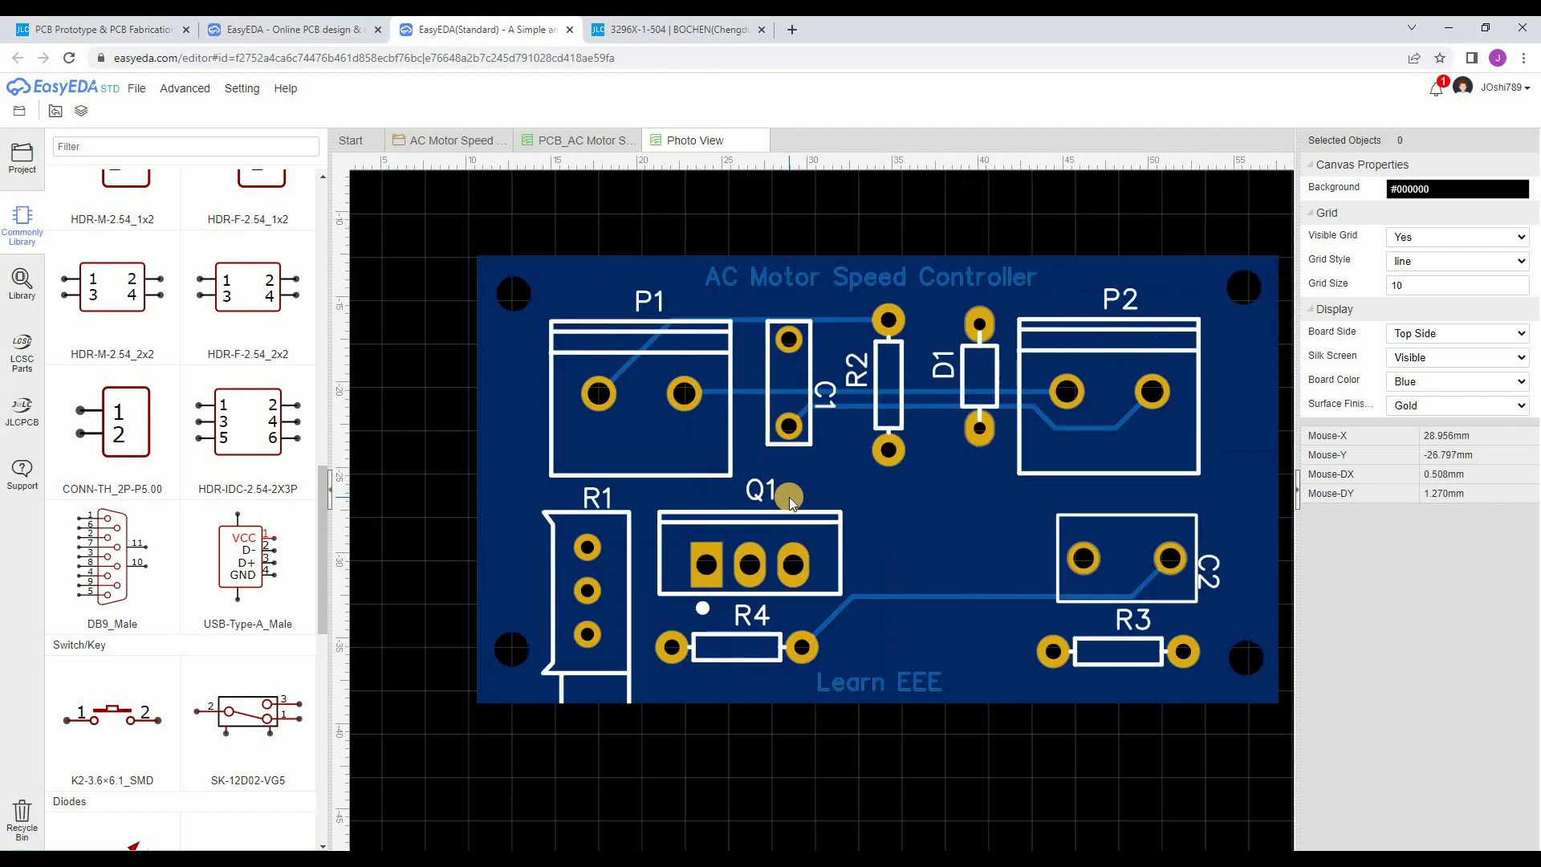
{"action": "scroll", "coordinate": [788, 498], "scroll_direction": "down", "scroll_amount": 5}
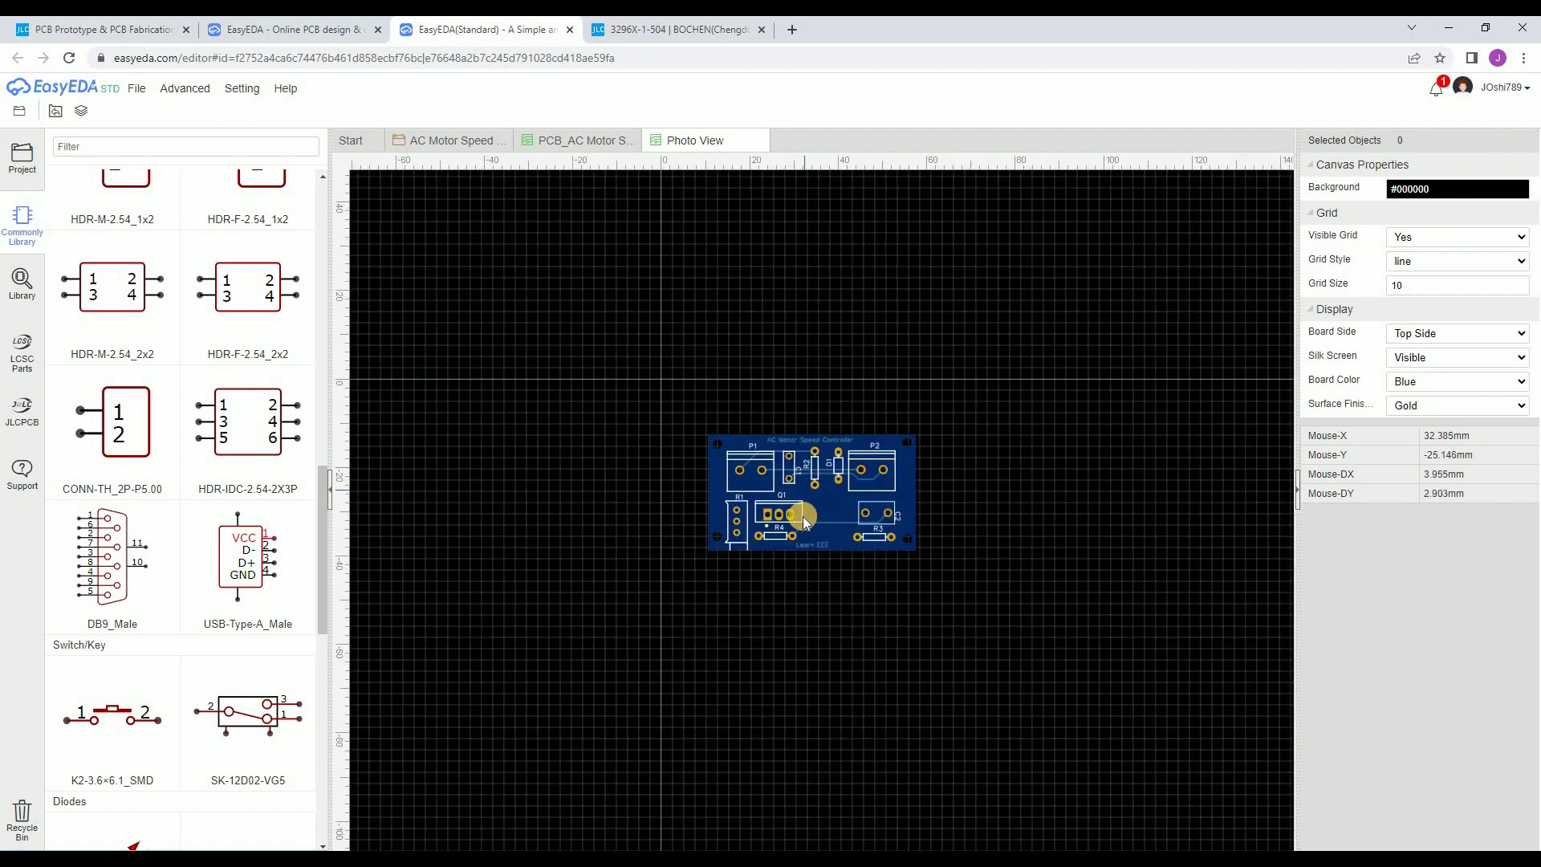
{"action": "scroll", "coordinate": [803, 517], "scroll_direction": "up", "scroll_amount": 5}
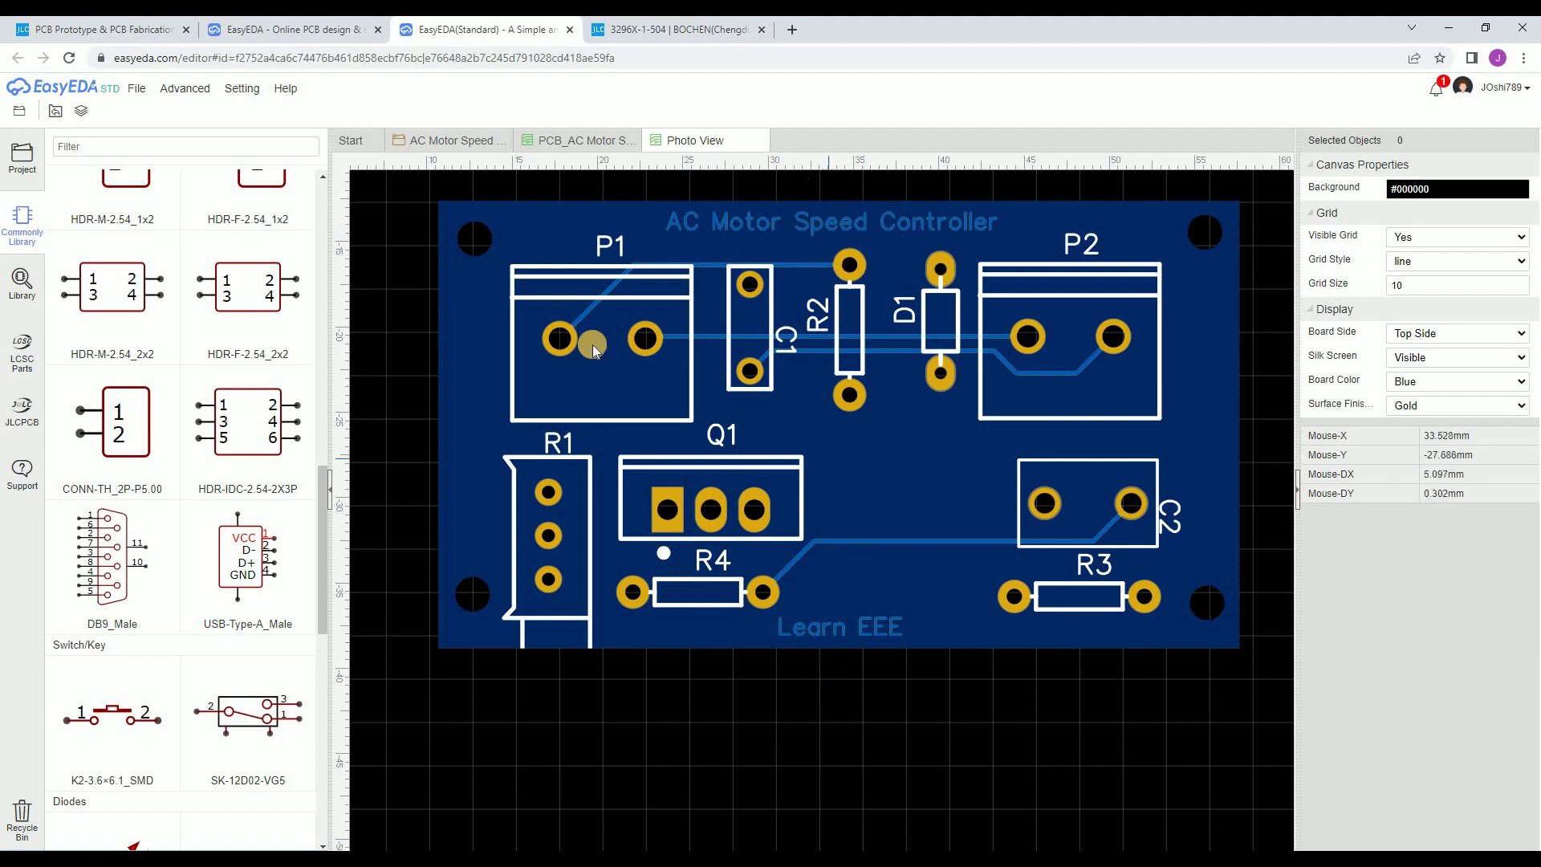
- Open the PCB's 3D view and examine the board and its components from the front, above and the terminal-block side
{"action": "left_click", "coordinate": [578, 142]}
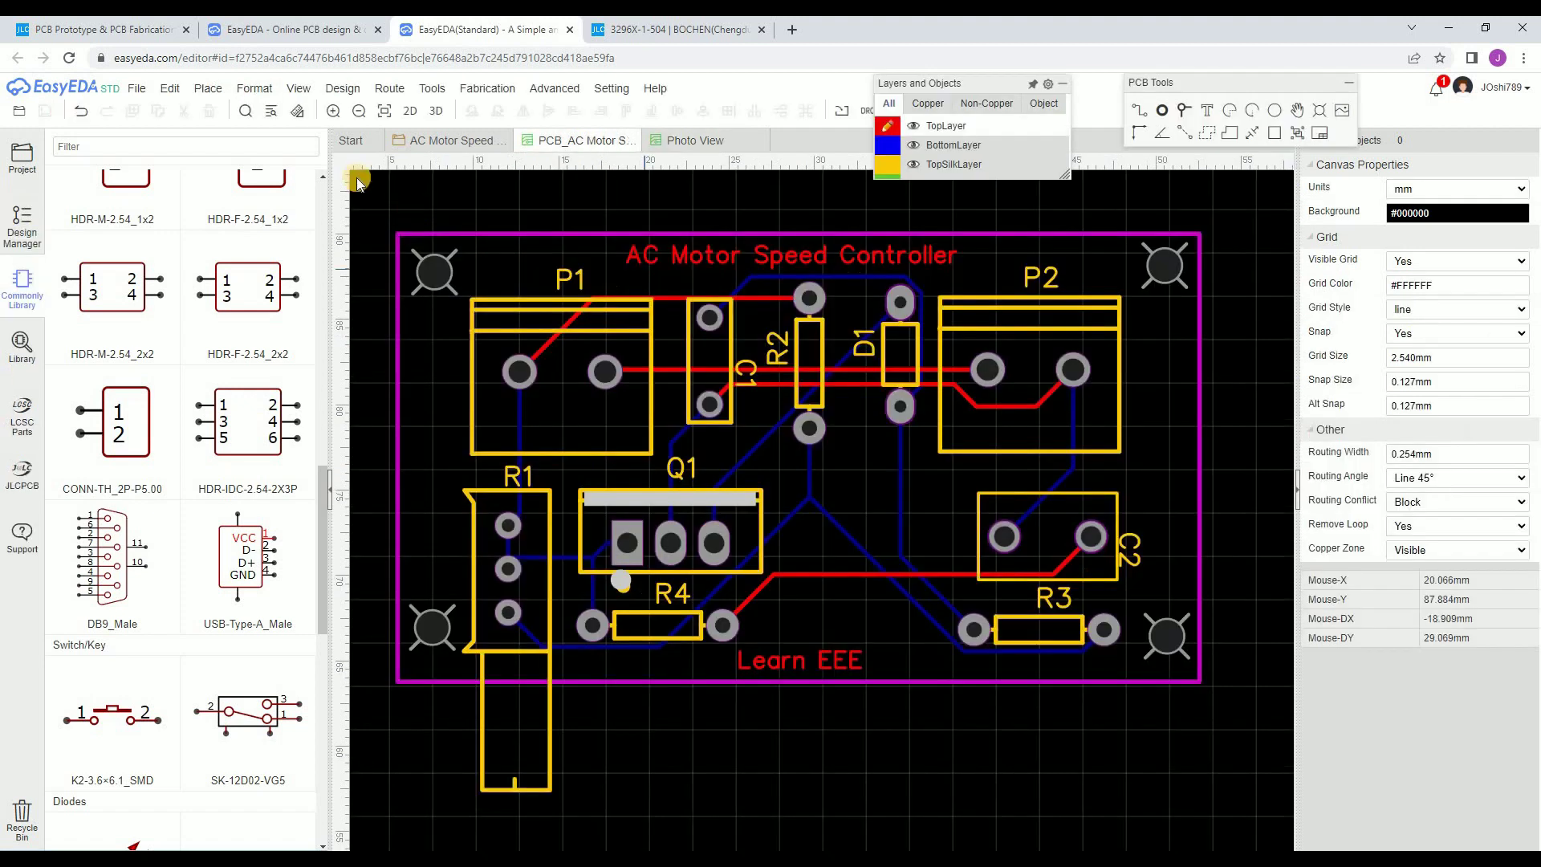
{"action": "left_click", "coordinate": [436, 111]}
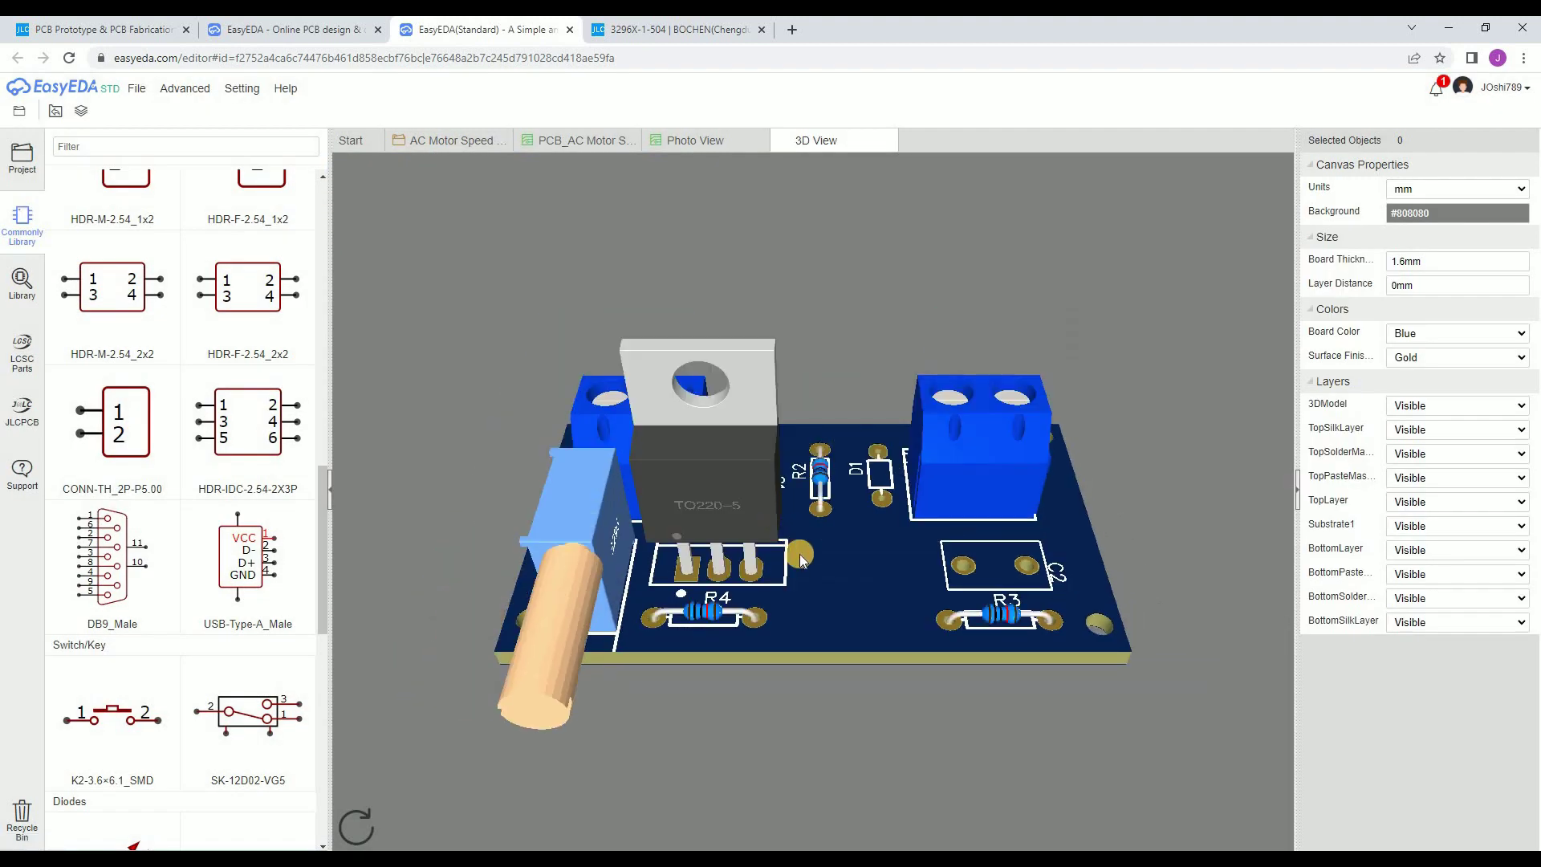
{"action": "left_click_drag", "start_coordinate": [799, 639], "coordinate": [1058, 504]}
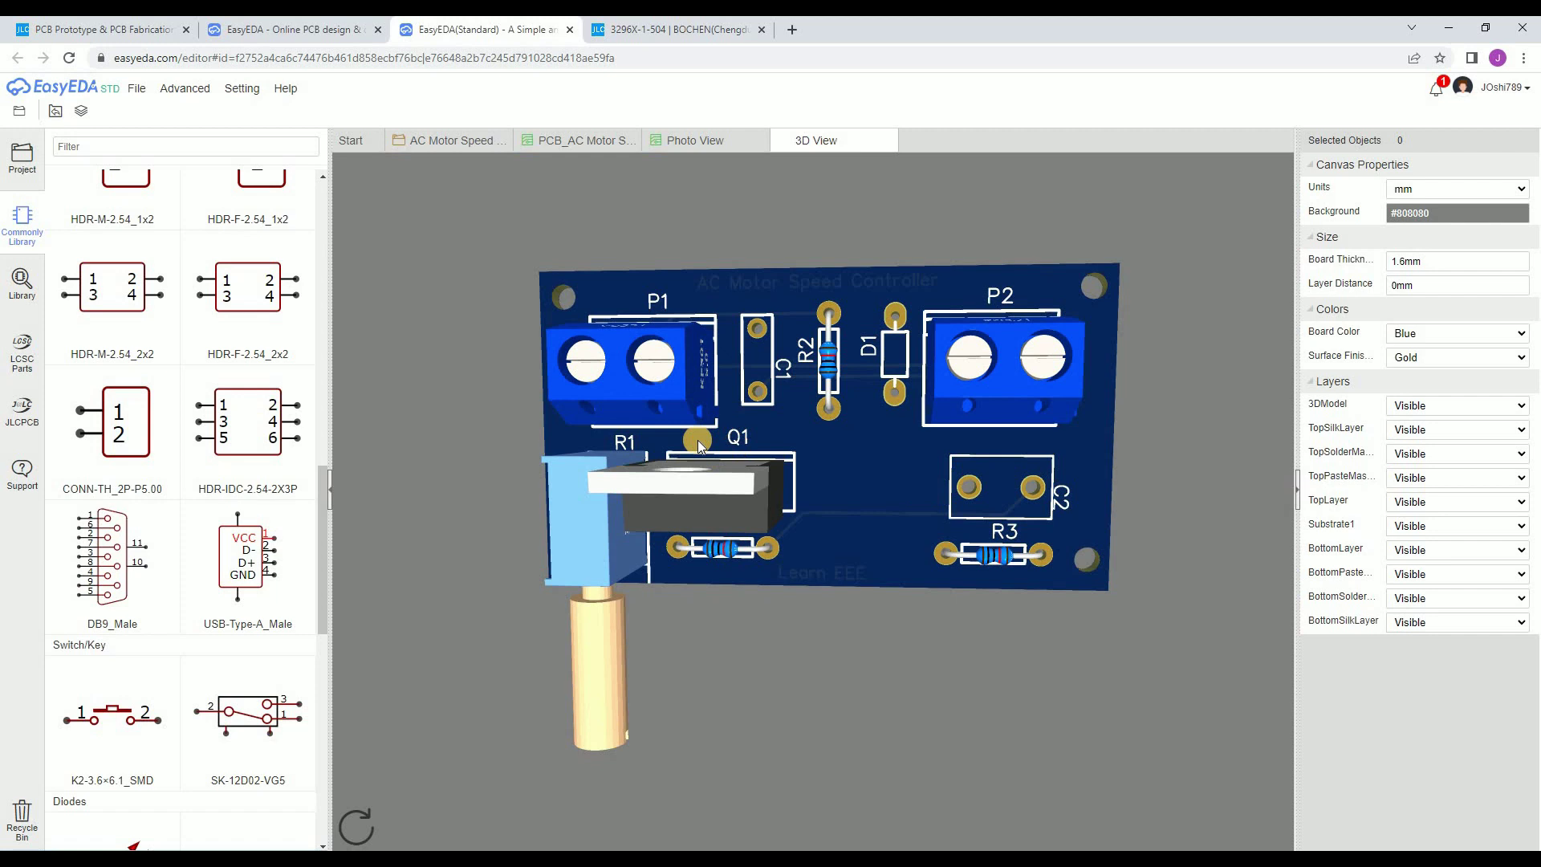
{"action": "left_click_drag", "start_coordinate": [698, 446], "coordinate": [764, 572]}
{"action": "left_click_drag", "start_coordinate": [897, 493], "coordinate": [1075, 678]}
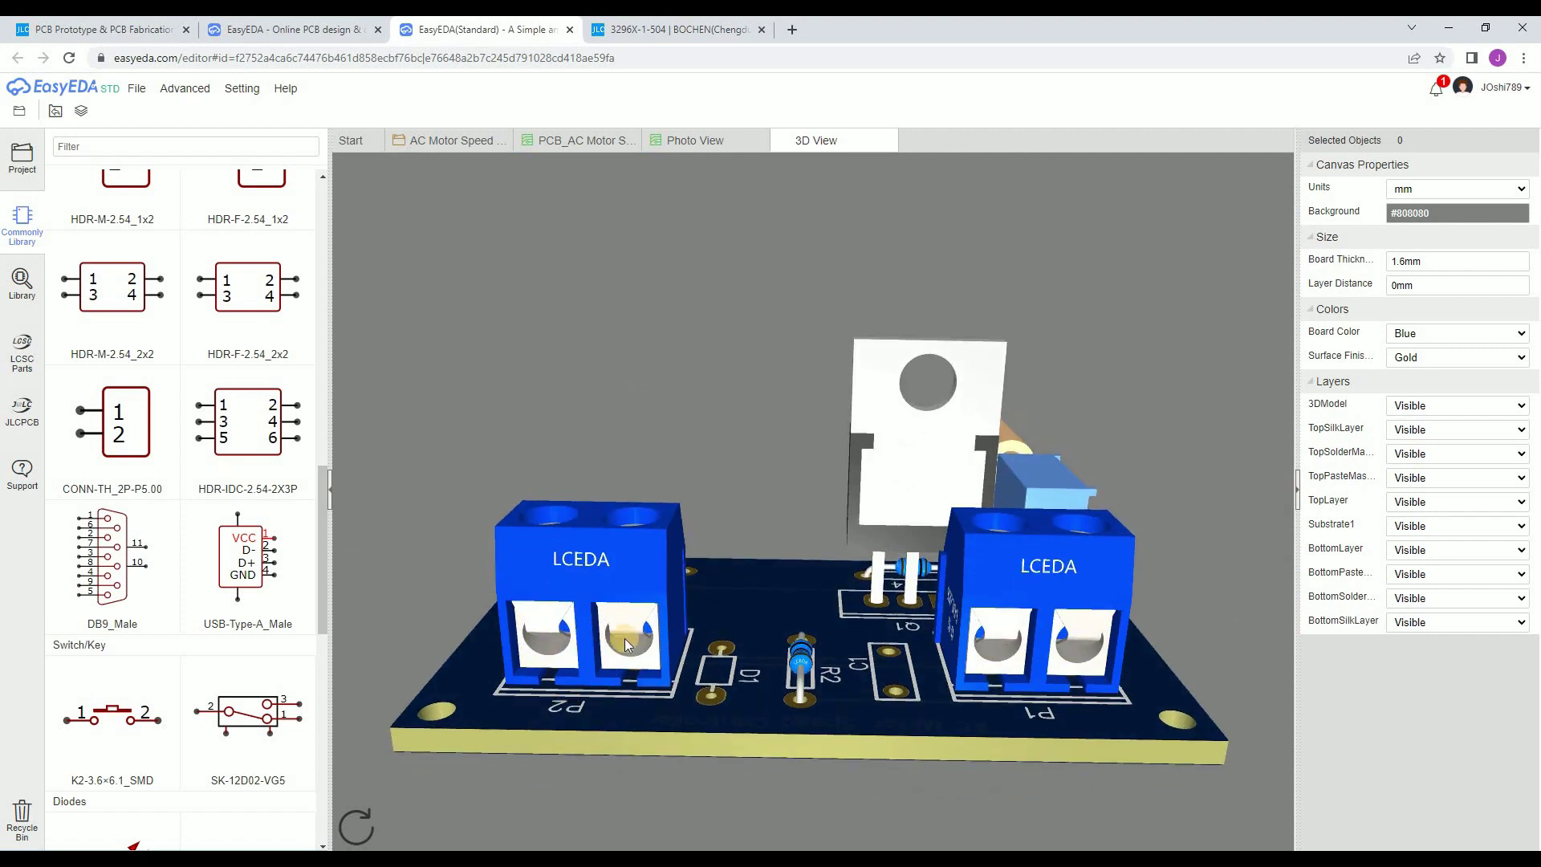
{"action": "left_click_drag", "start_coordinate": [697, 777], "coordinate": [591, 702]}
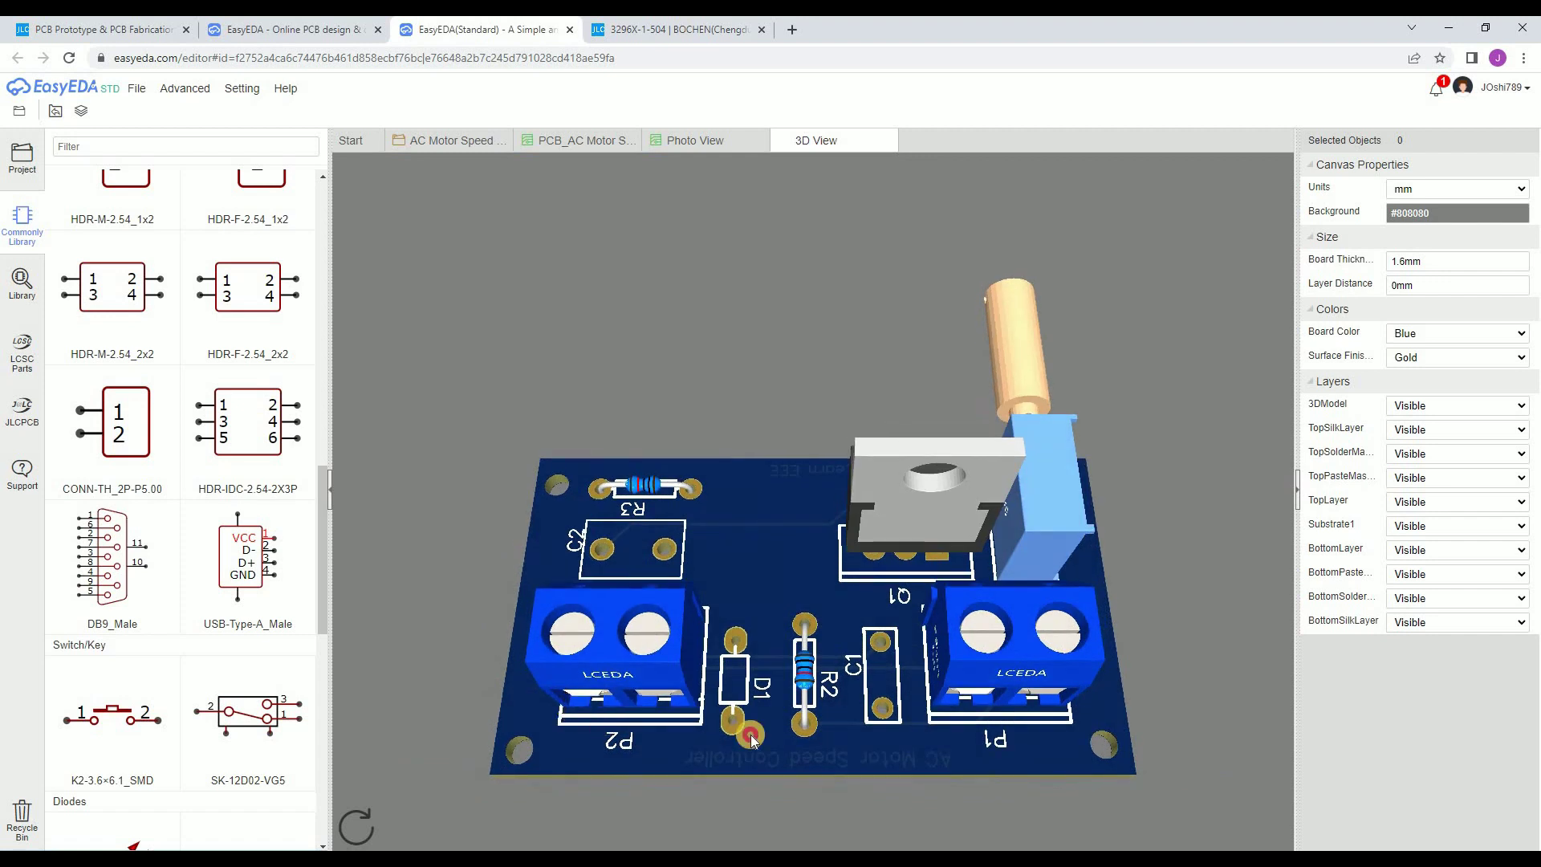
{"action": "left_click_drag", "start_coordinate": [993, 600], "coordinate": [595, 604]}
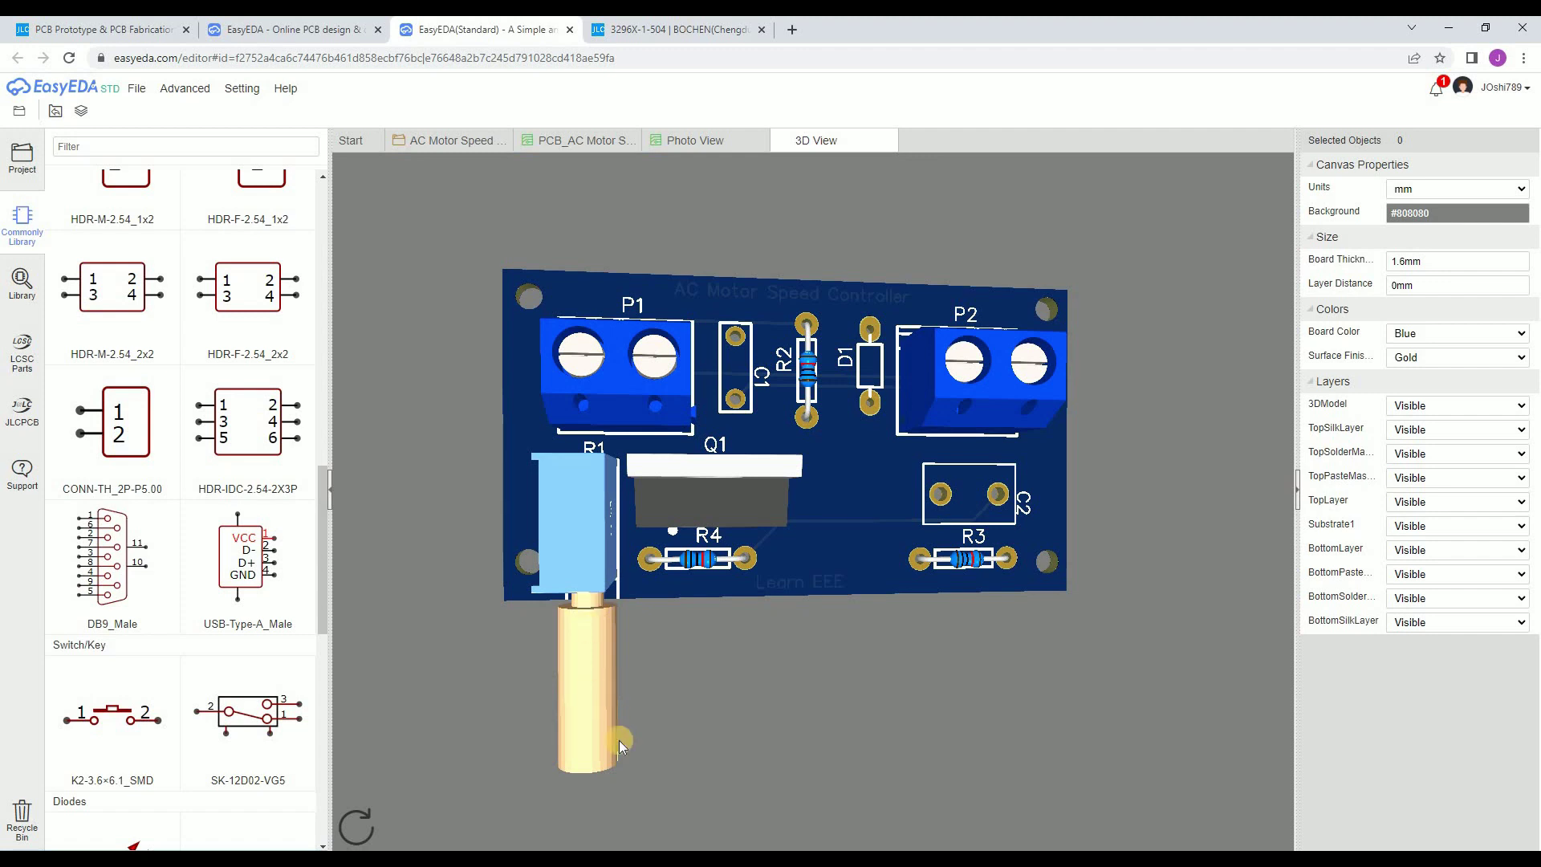
{"action": "left_click_drag", "start_coordinate": [688, 732], "coordinate": [711, 488]}
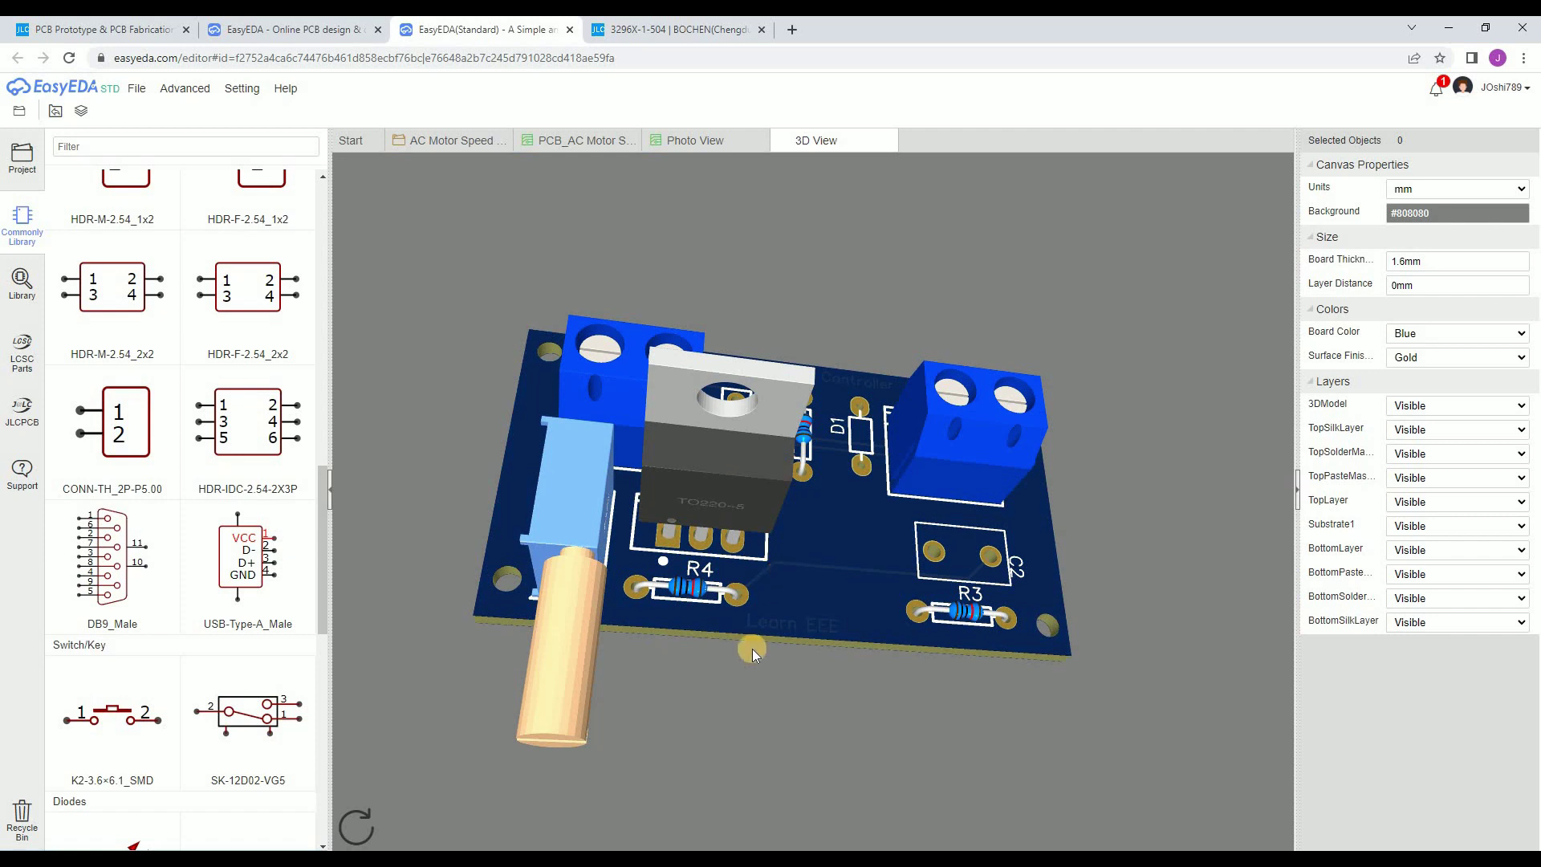
{"action": "left_click_drag", "start_coordinate": [559, 608], "coordinate": [579, 595]}
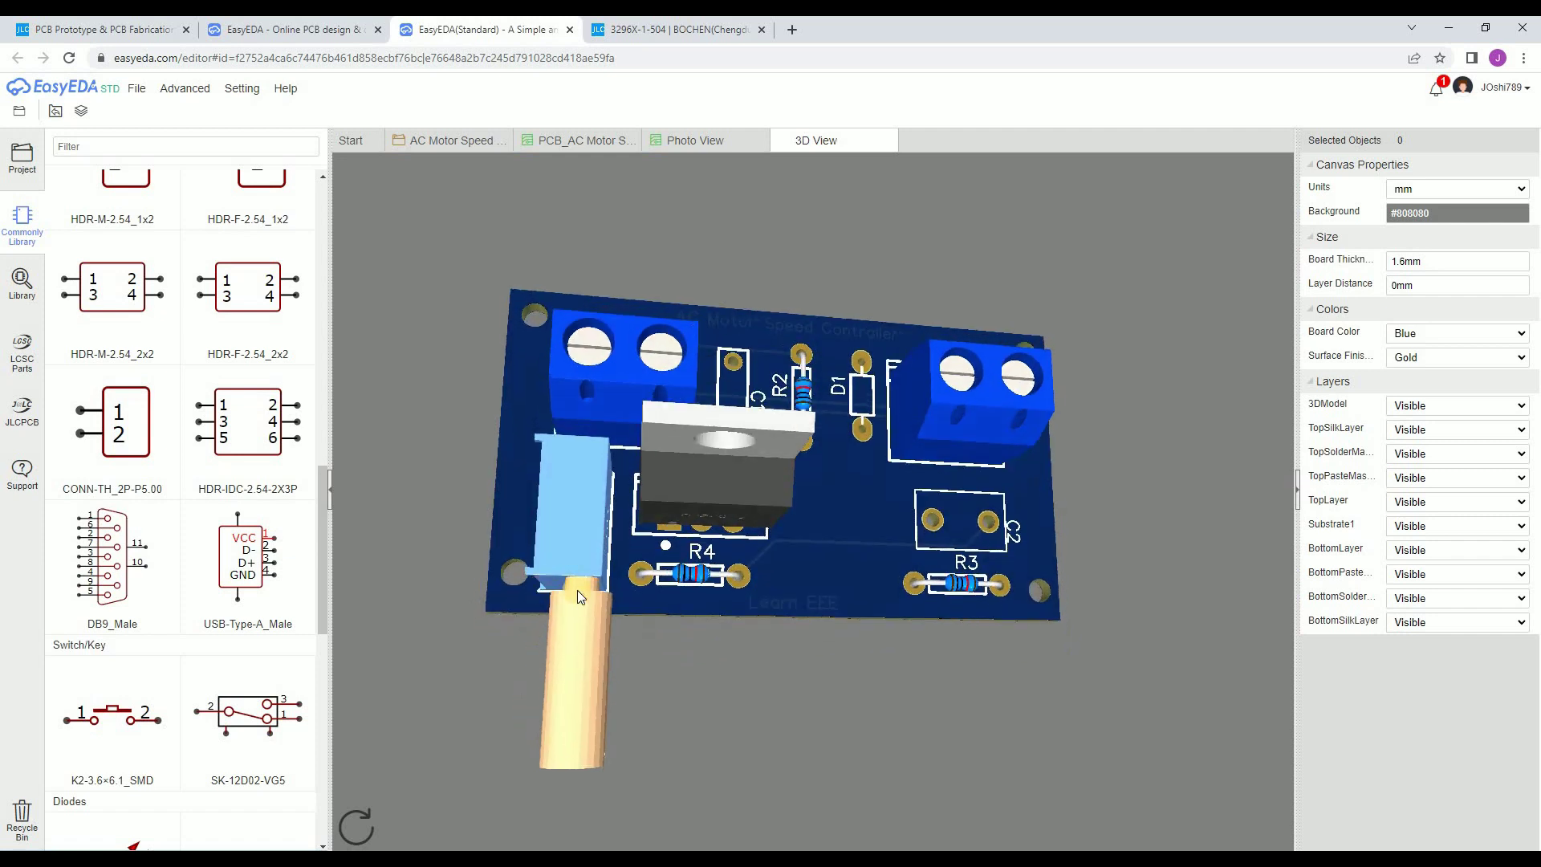
{"action": "left_click_drag", "start_coordinate": [633, 743], "coordinate": [499, 609]}
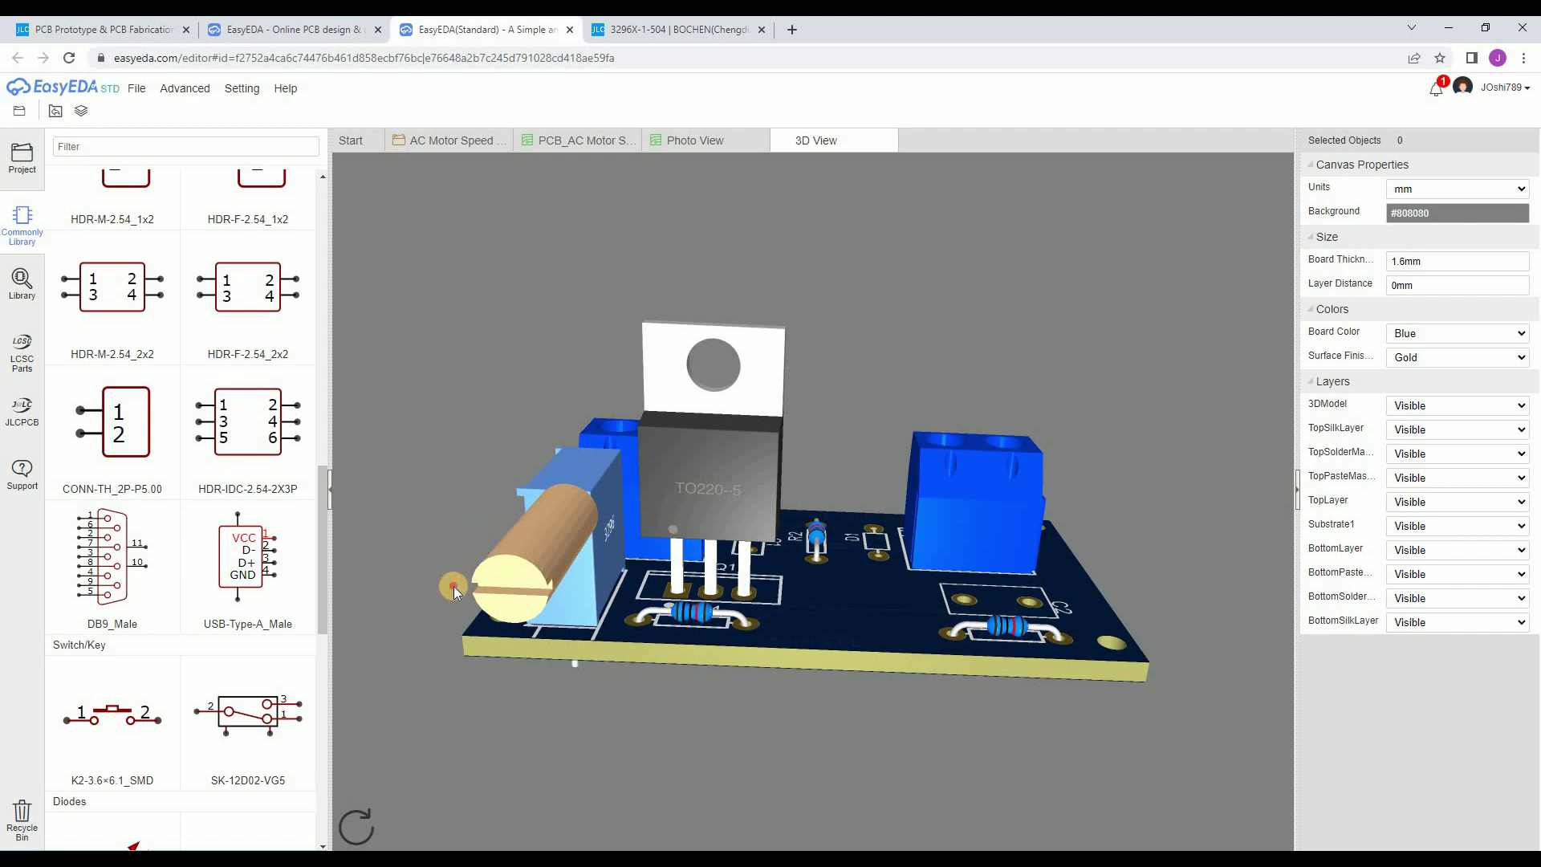
{"action": "left_click_drag", "start_coordinate": [454, 586], "coordinate": [565, 697]}
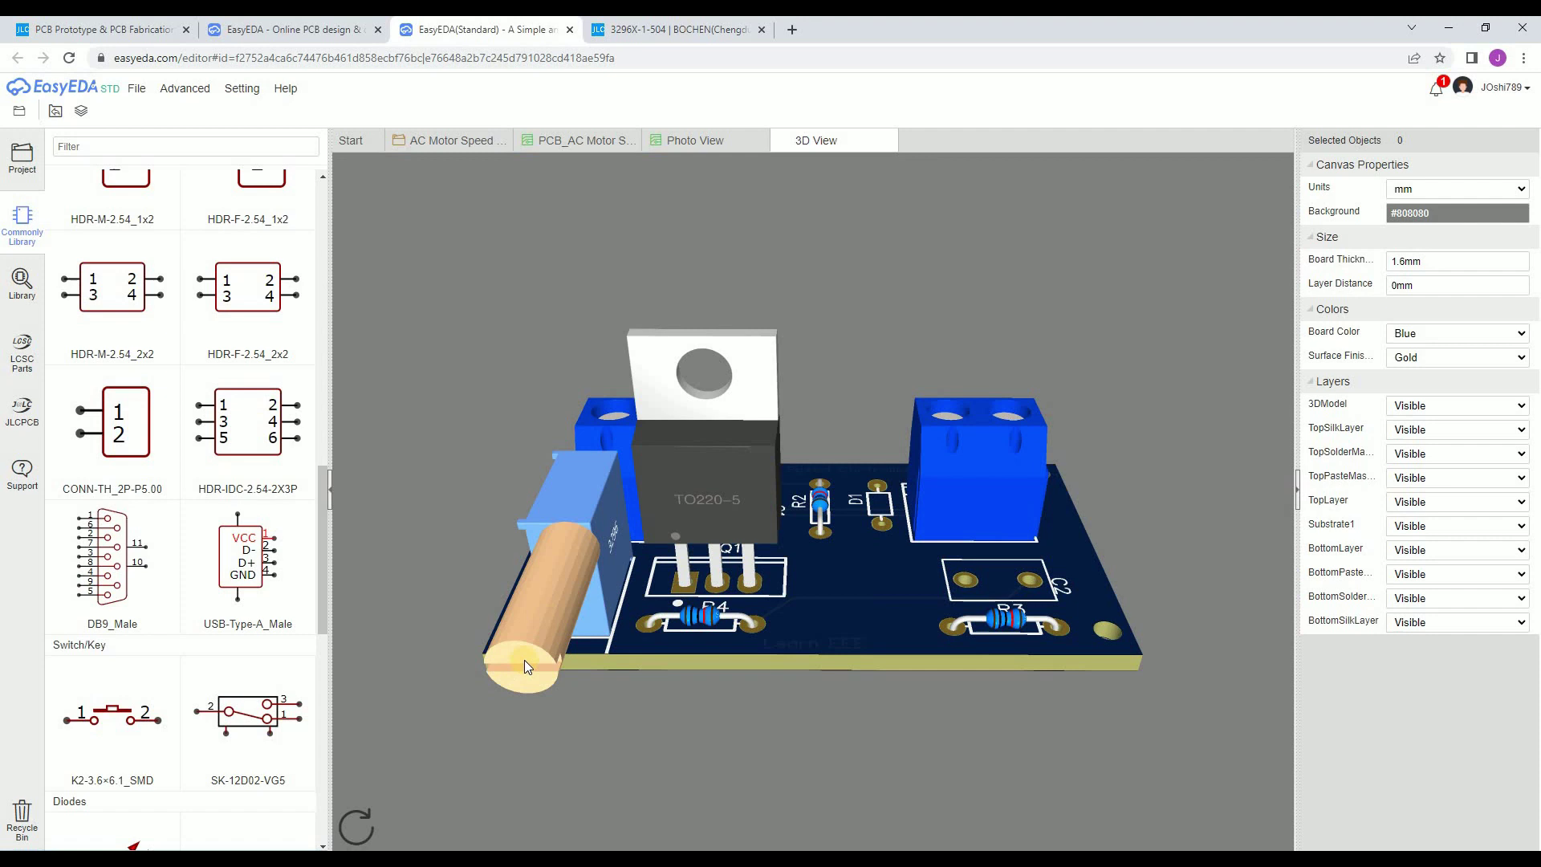
{"action": "left_click_drag", "start_coordinate": [840, 637], "coordinate": [989, 324]}
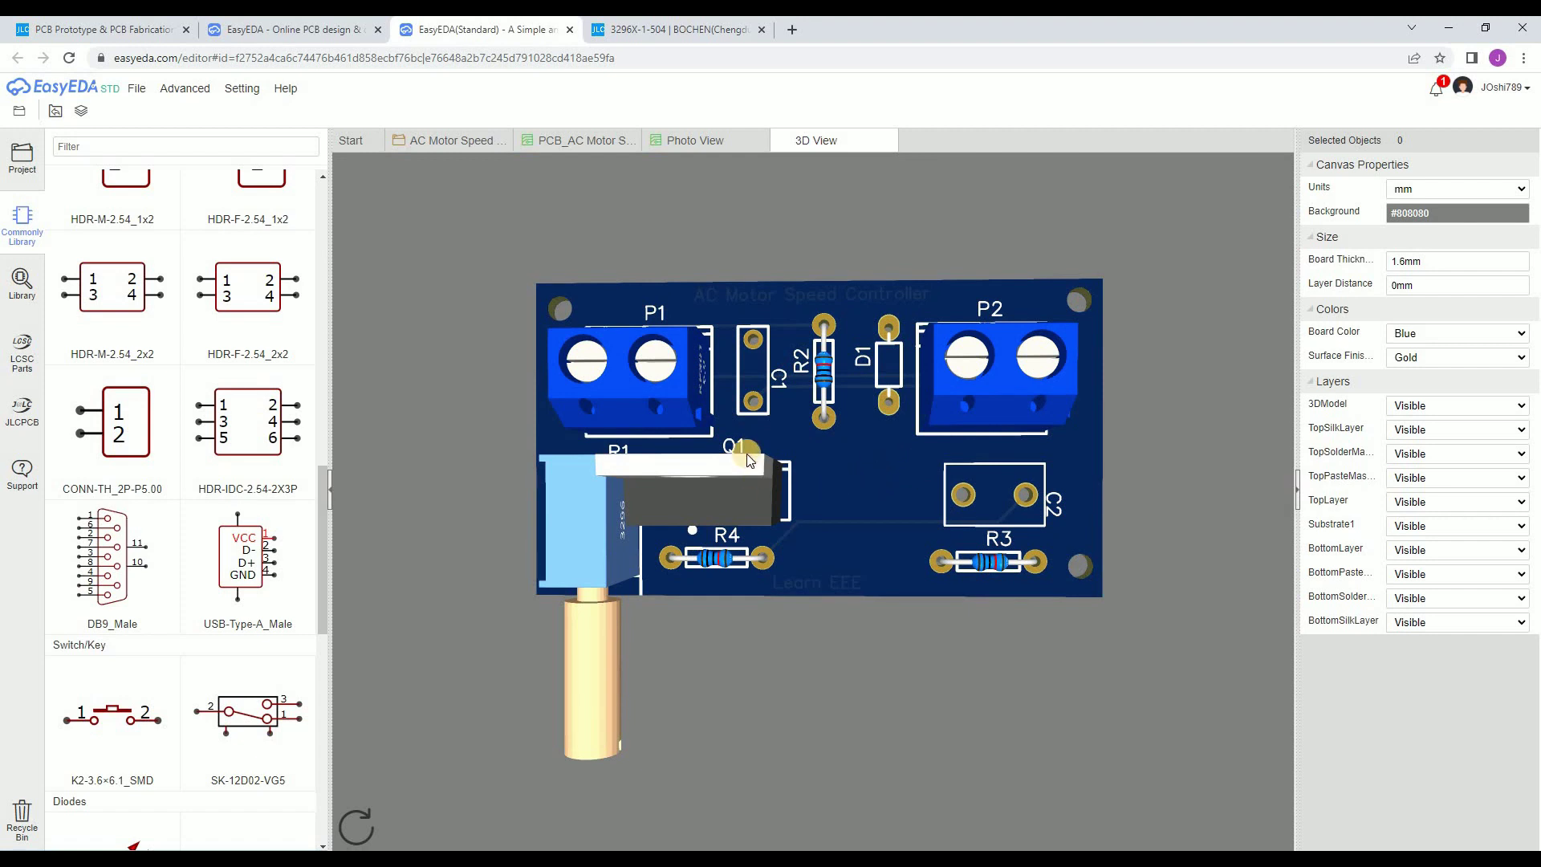
{"action": "left_click_drag", "start_coordinate": [854, 423], "coordinate": [667, 242]}
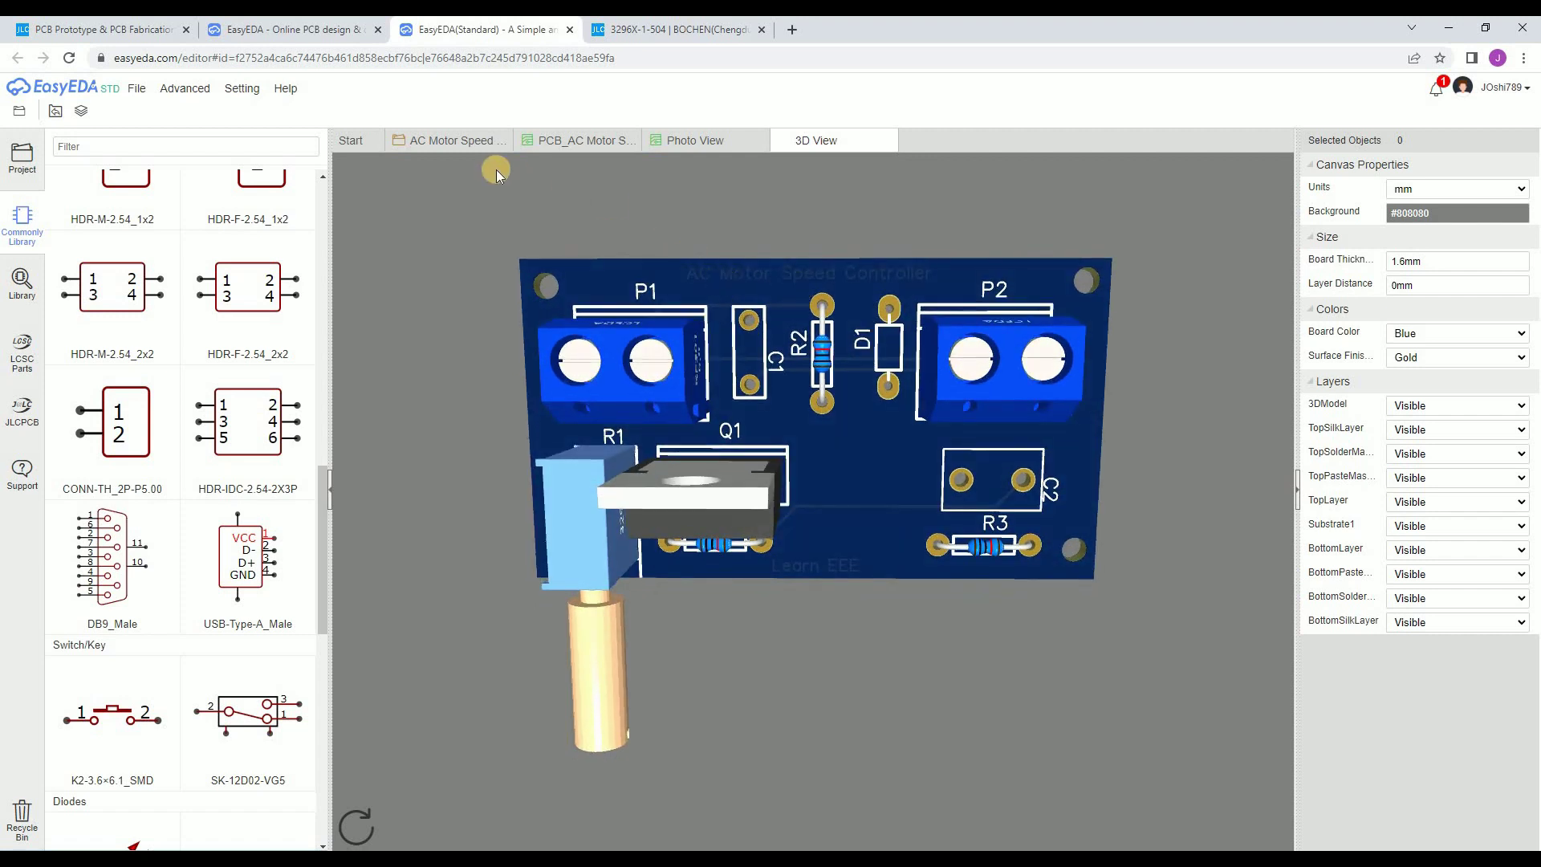
- Review the schematic against the PCB layout, photo view and 3D view
{"action": "left_click", "coordinate": [455, 141]}
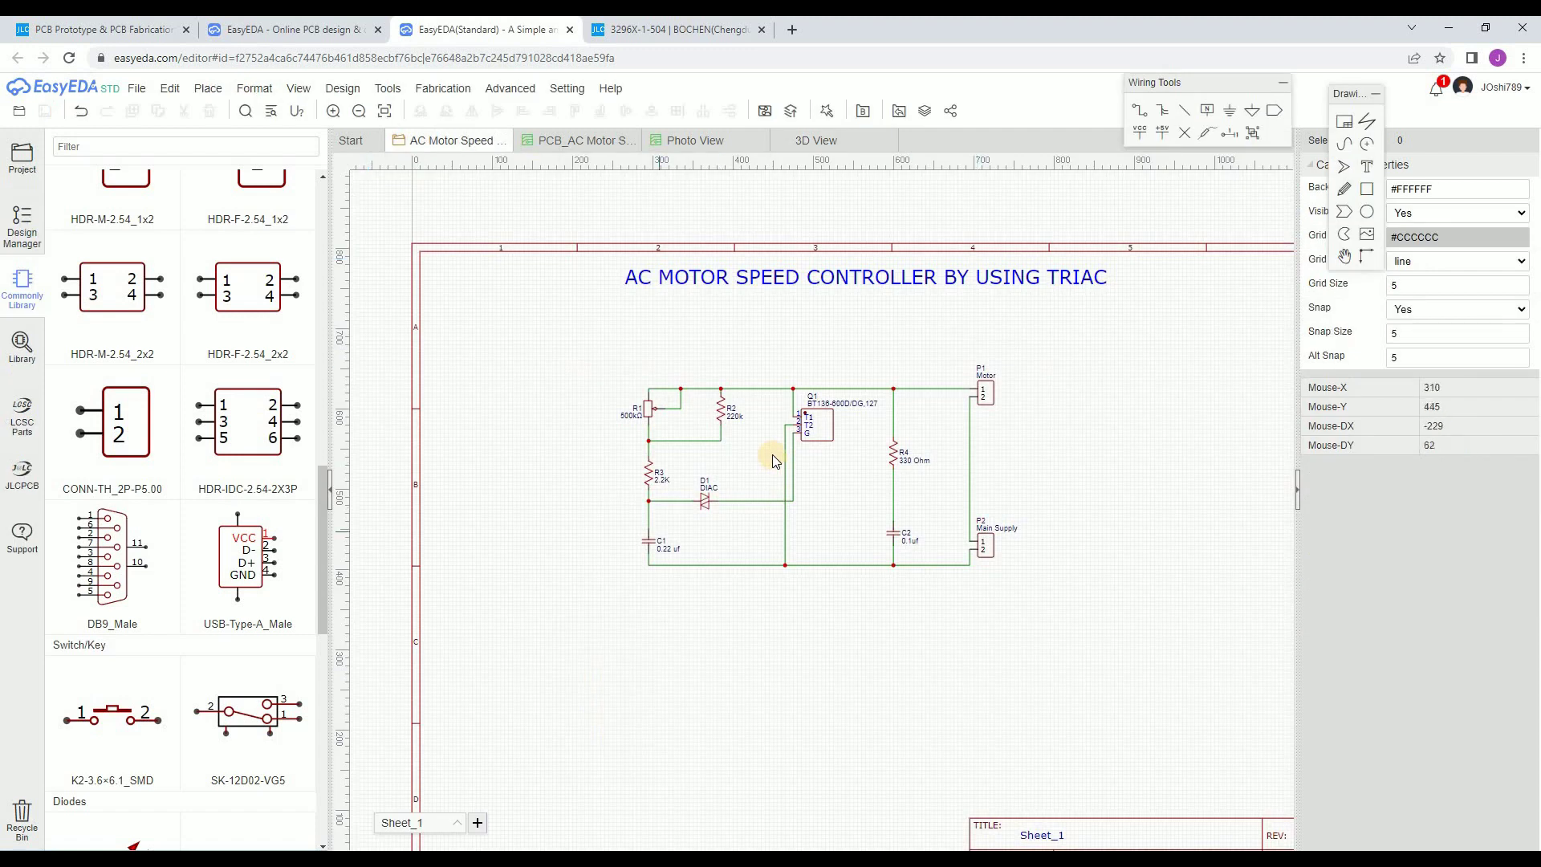
{"action": "scroll", "coordinate": [772, 454], "scroll_direction": "up", "scroll_amount": 3}
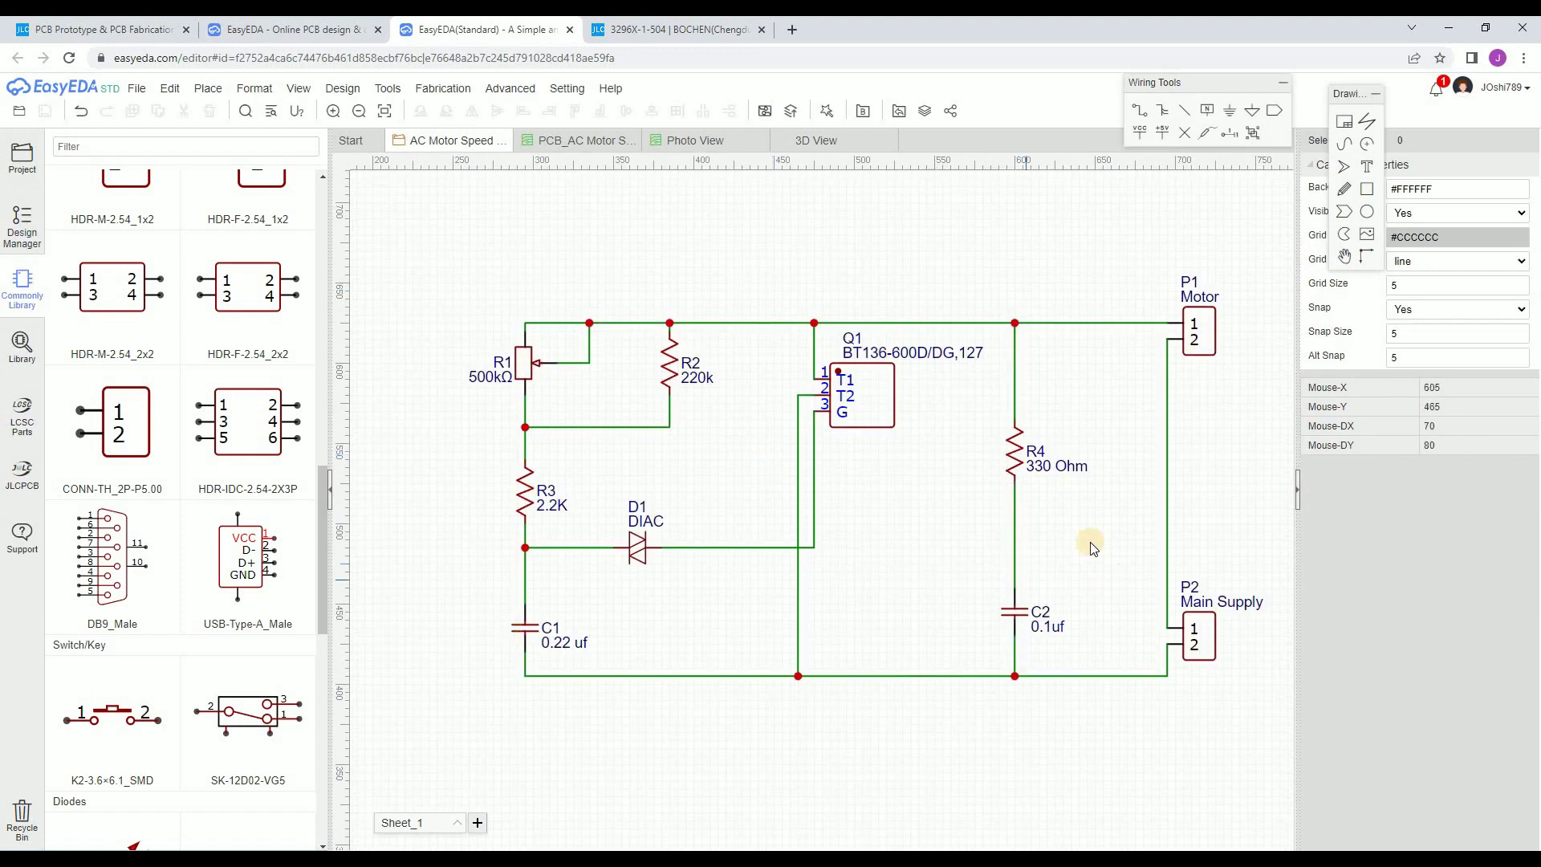
{"action": "scroll", "coordinate": [907, 585], "scroll_direction": "down", "scroll_amount": 2}
{"action": "left_click", "coordinate": [578, 139]}
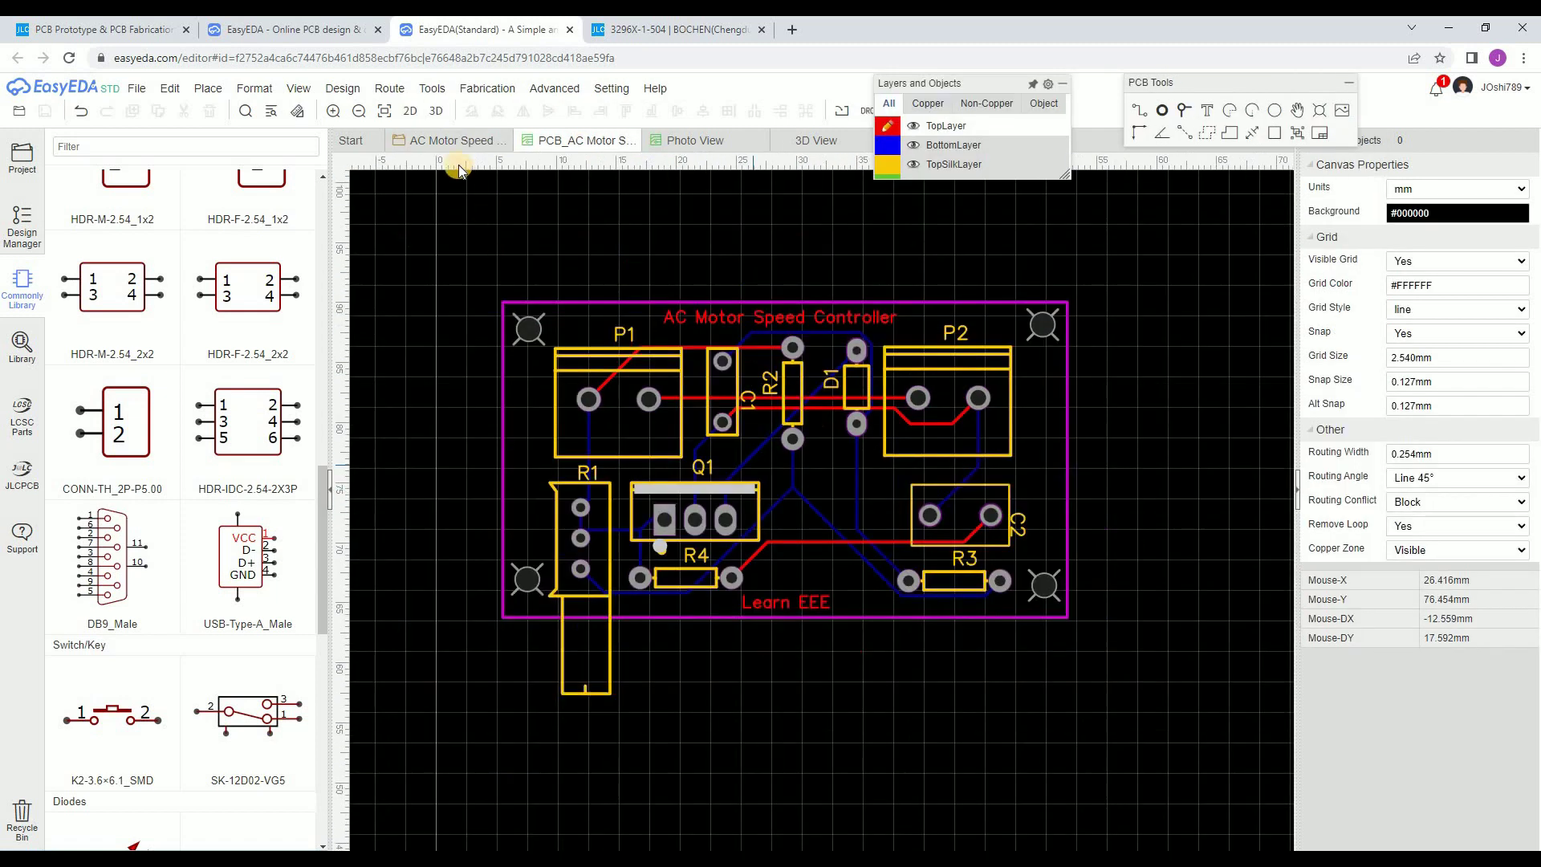
{"action": "left_click", "coordinate": [449, 141]}
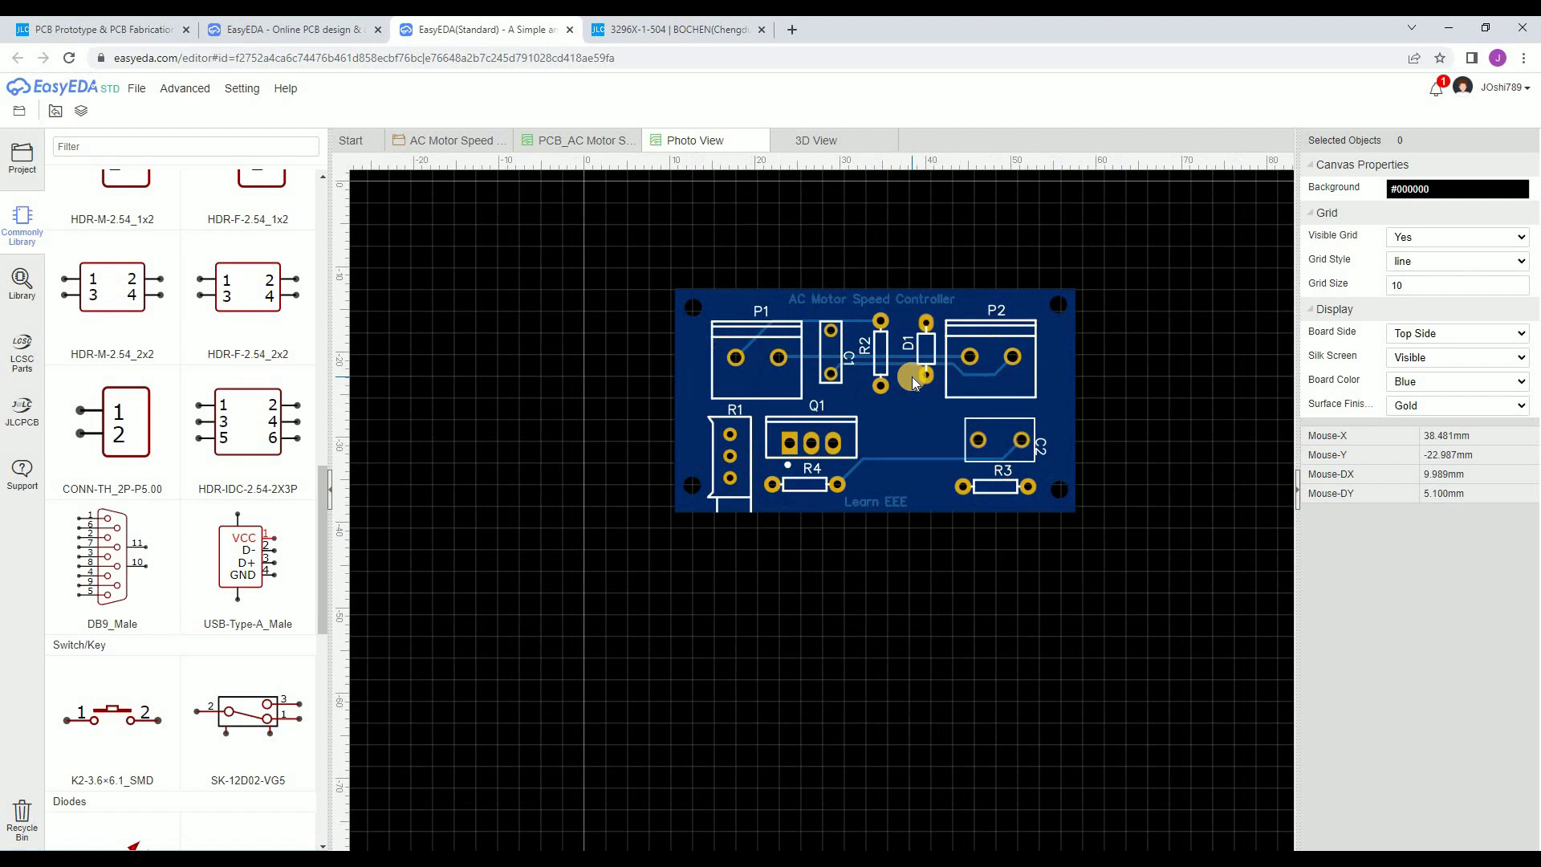
{"action": "scroll", "coordinate": [912, 377], "scroll_direction": "up", "scroll_amount": 2}
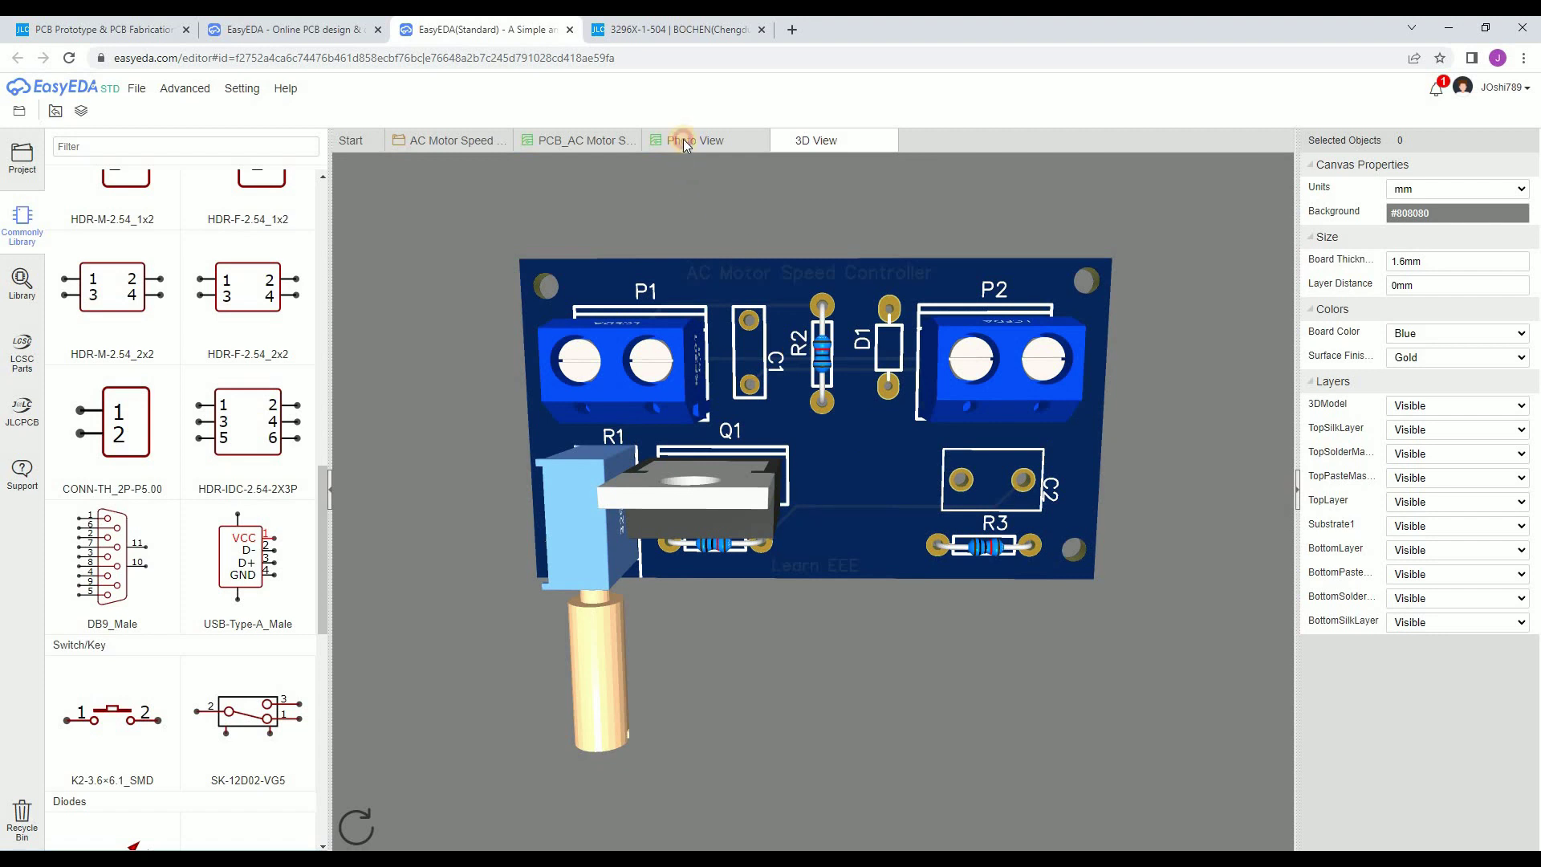
{"action": "left_click", "coordinate": [682, 143]}
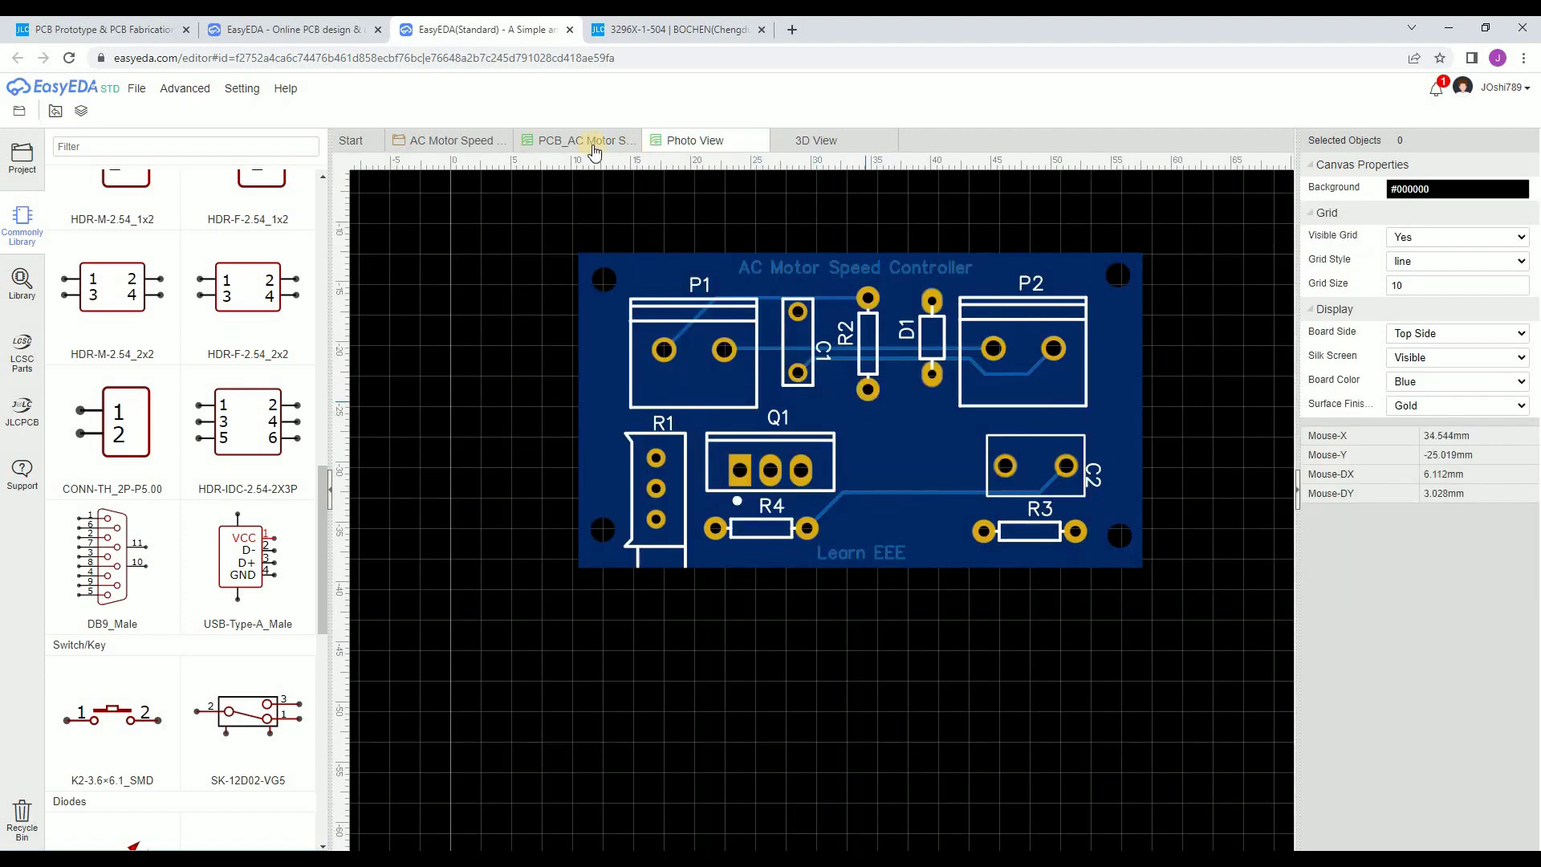
{"action": "left_click", "coordinate": [456, 140]}
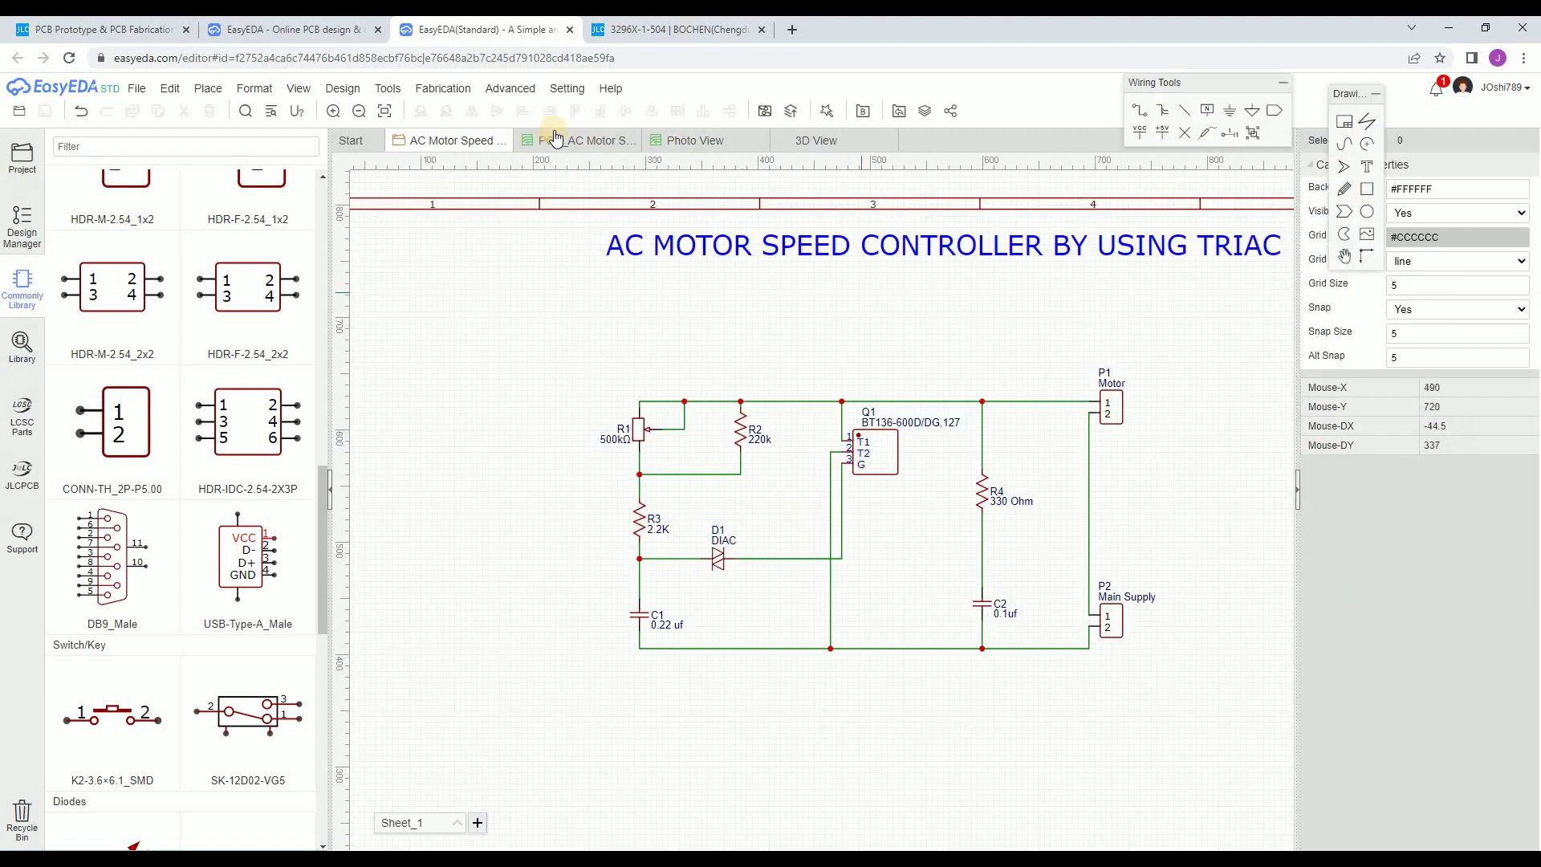
{"action": "left_click", "coordinate": [562, 141]}
{"action": "left_click", "coordinate": [736, 90]}
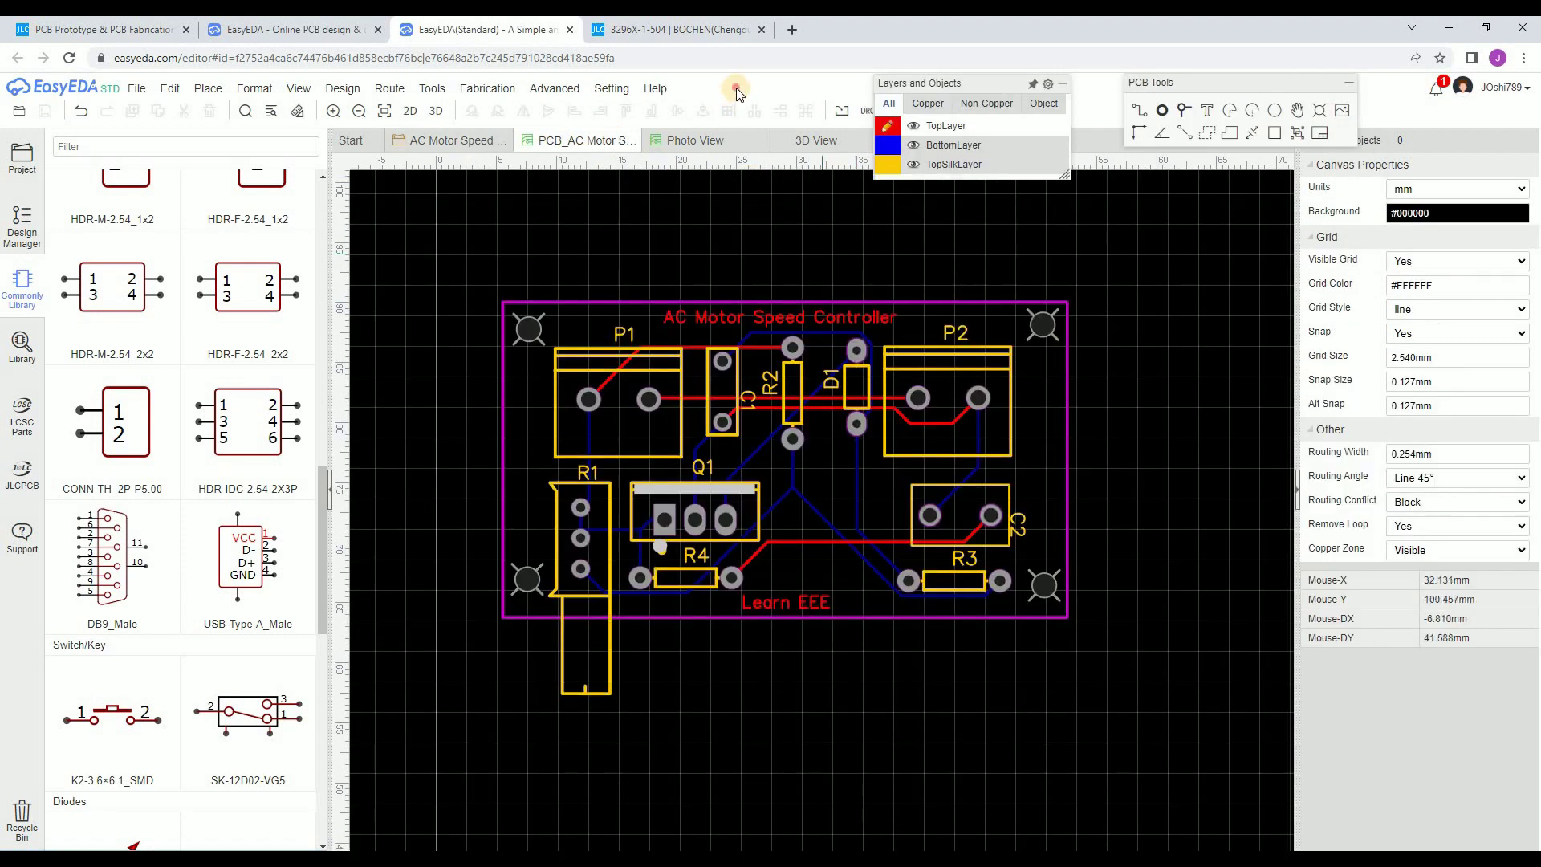
{"action": "mouse_move", "coordinate": [142, 92]}
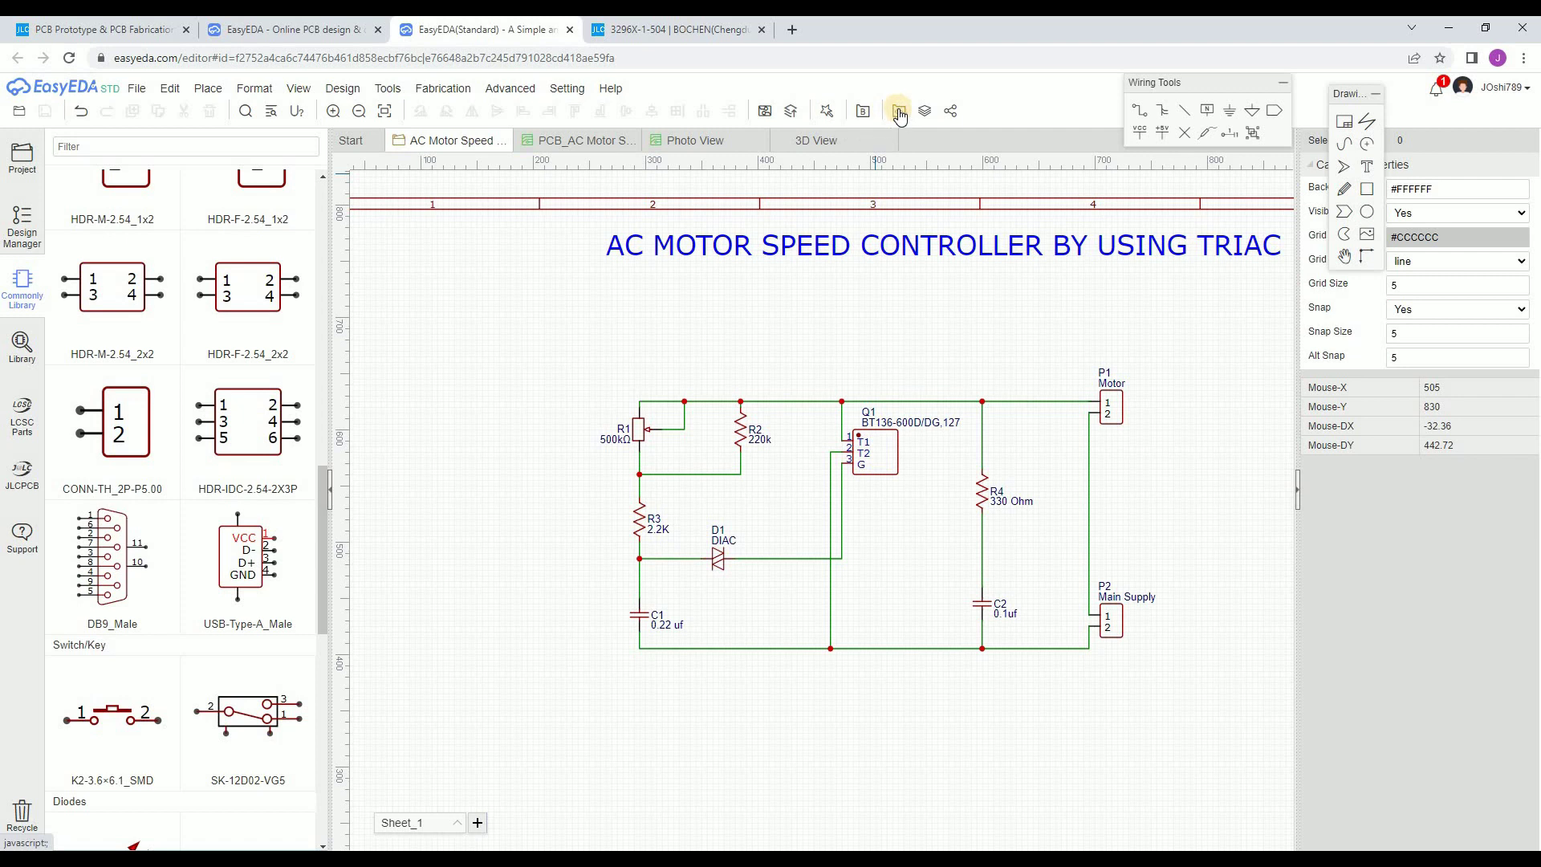
{"action": "left_click", "coordinate": [577, 141]}
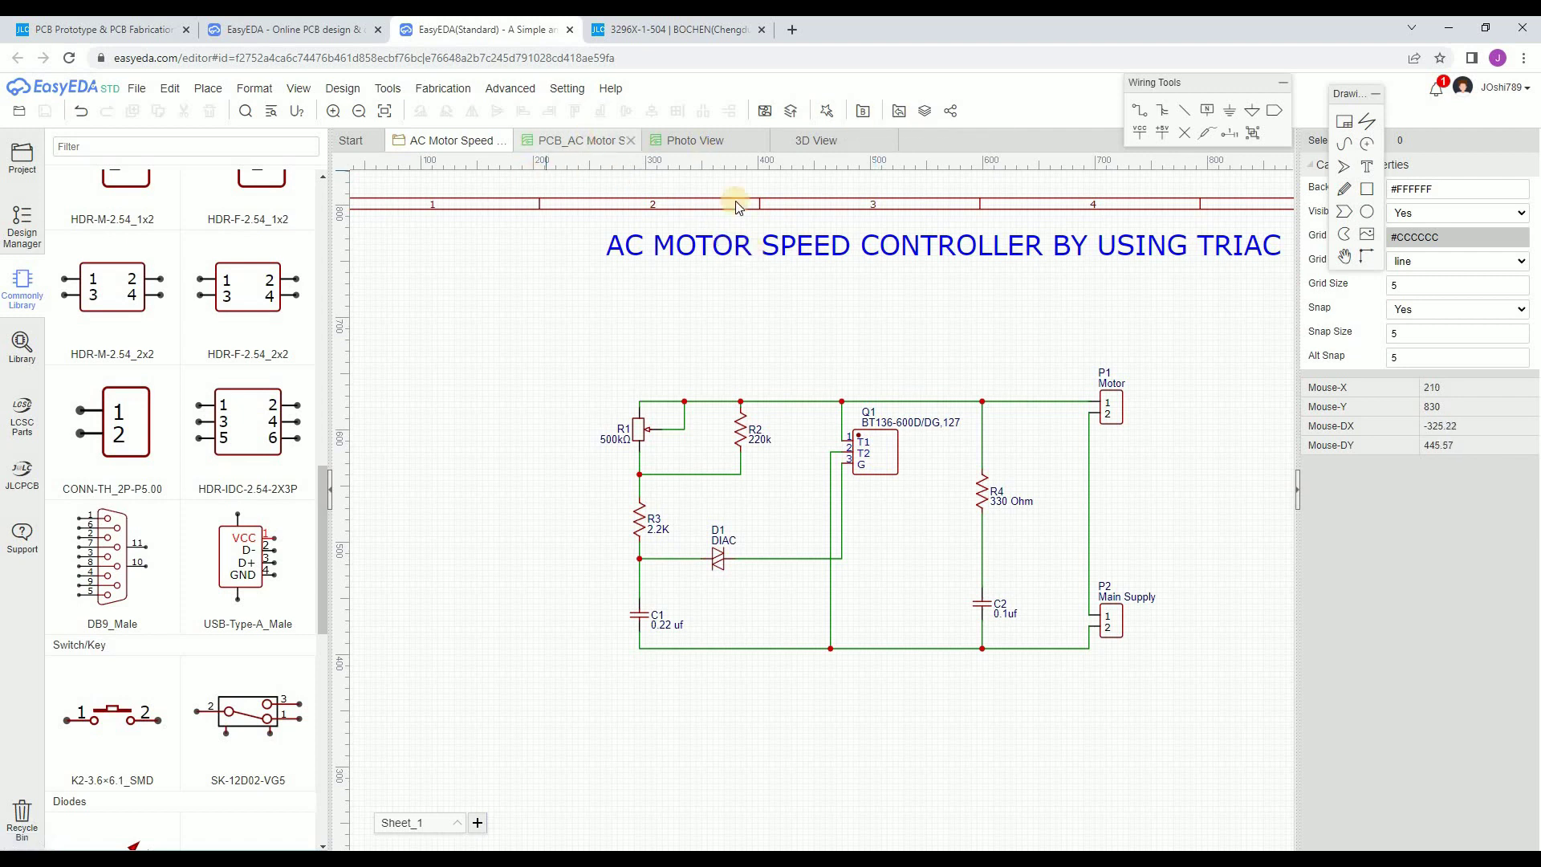
- Move the Layers and Objects window off the toolbar and generate the PCB's Gerber files without running the DRC
{"action": "left_click_drag", "start_coordinate": [961, 83], "coordinate": [1342, 125]}
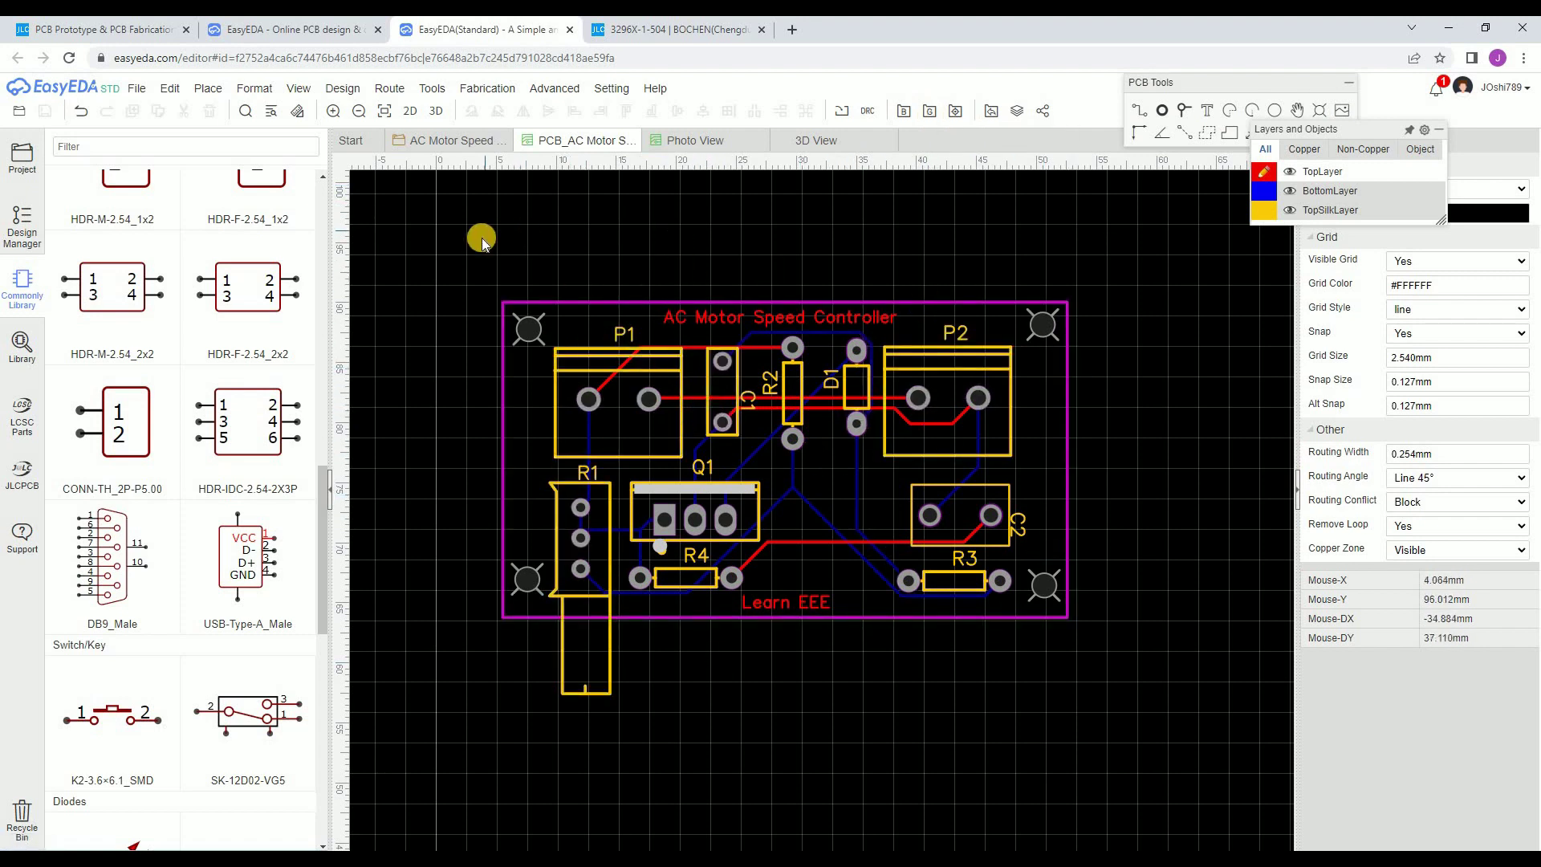
{"action": "left_click", "coordinate": [929, 113]}
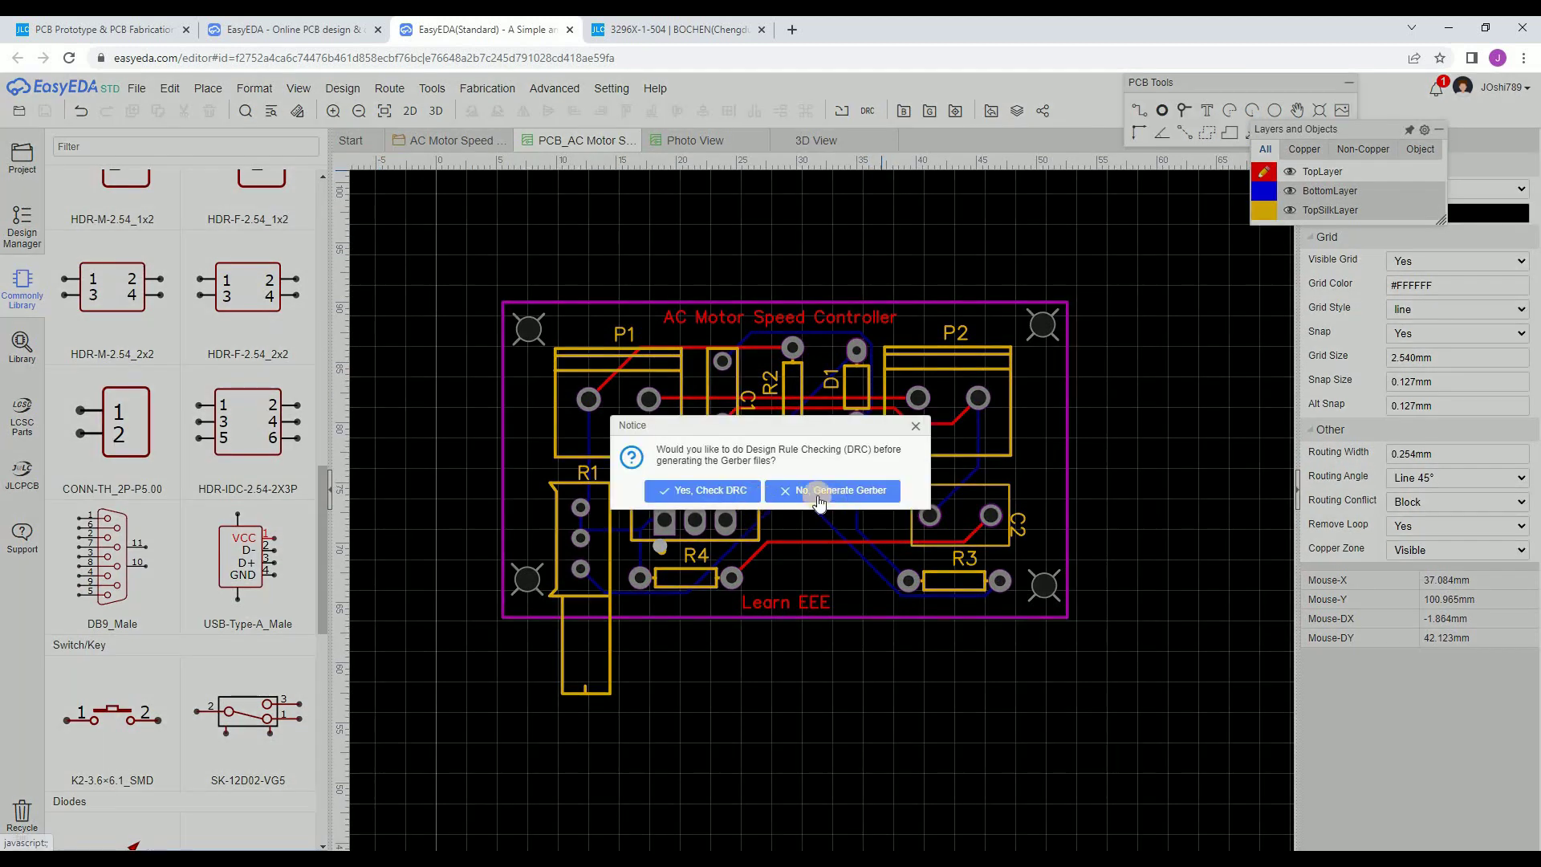
{"action": "left_click", "coordinate": [812, 491]}
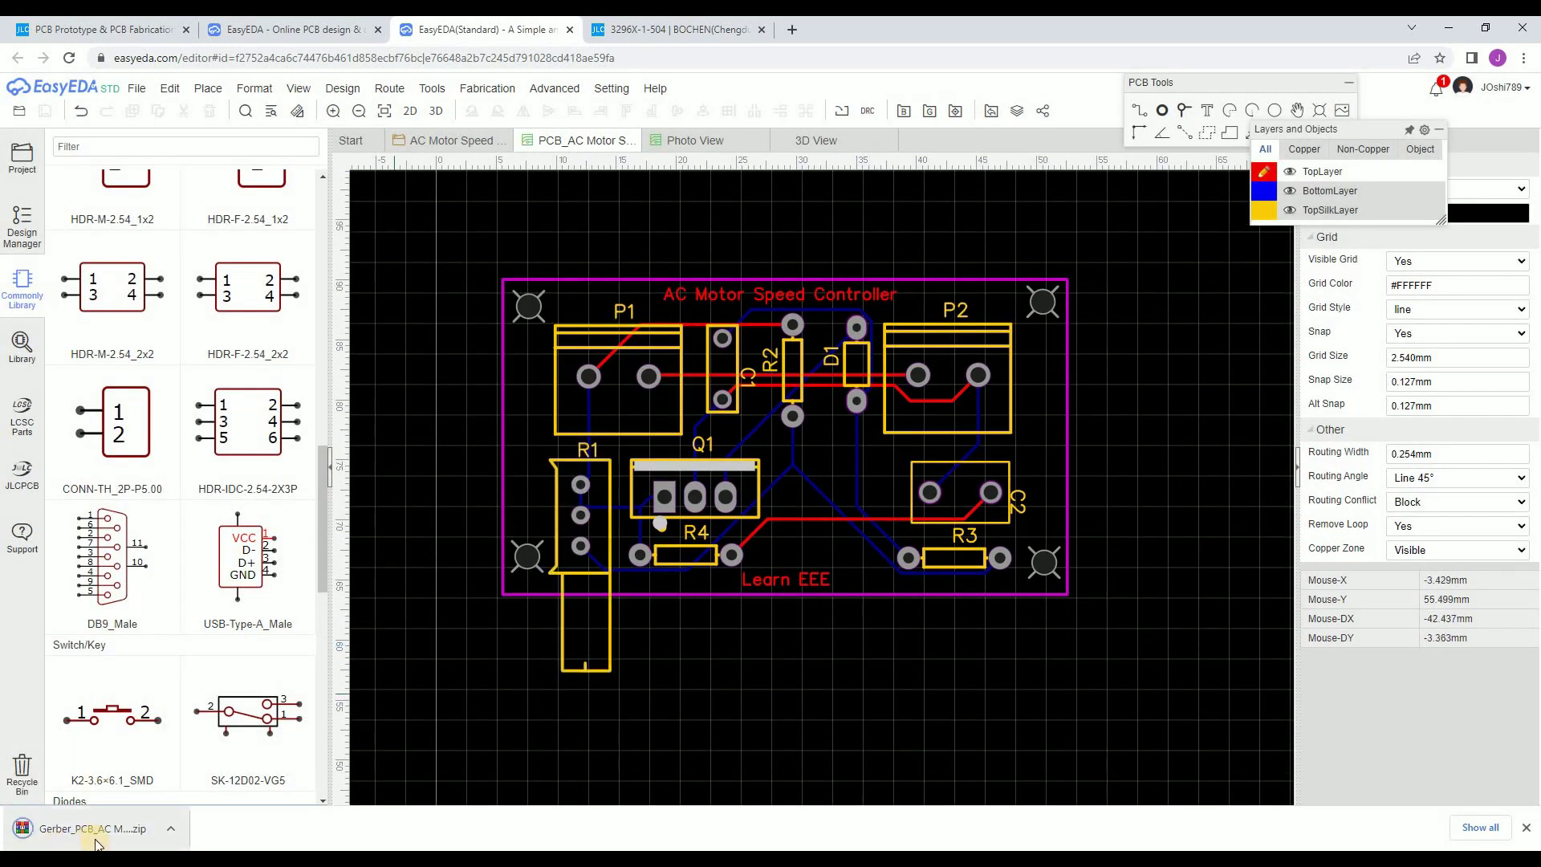
- Switch to the JLCPCB website and open its PCB order page
{"action": "left_click", "coordinate": [104, 29]}
{"action": "scroll", "coordinate": [803, 570], "scroll_direction": "down", "scroll_amount": 20}
{"action": "scroll", "coordinate": [809, 584], "scroll_direction": "up", "scroll_amount": 20}
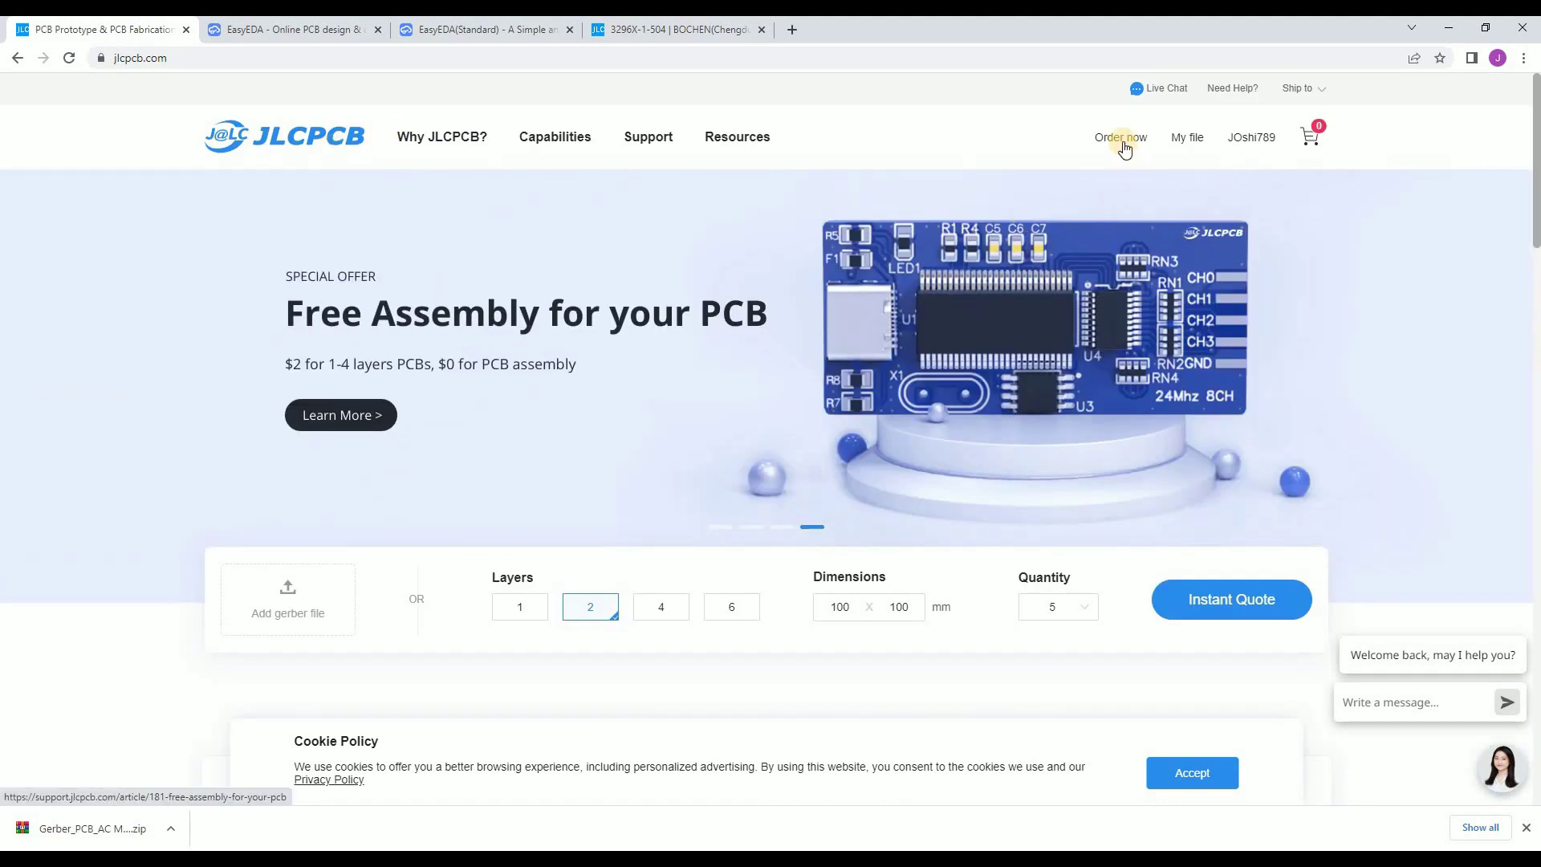
{"action": "left_click", "coordinate": [1122, 143]}
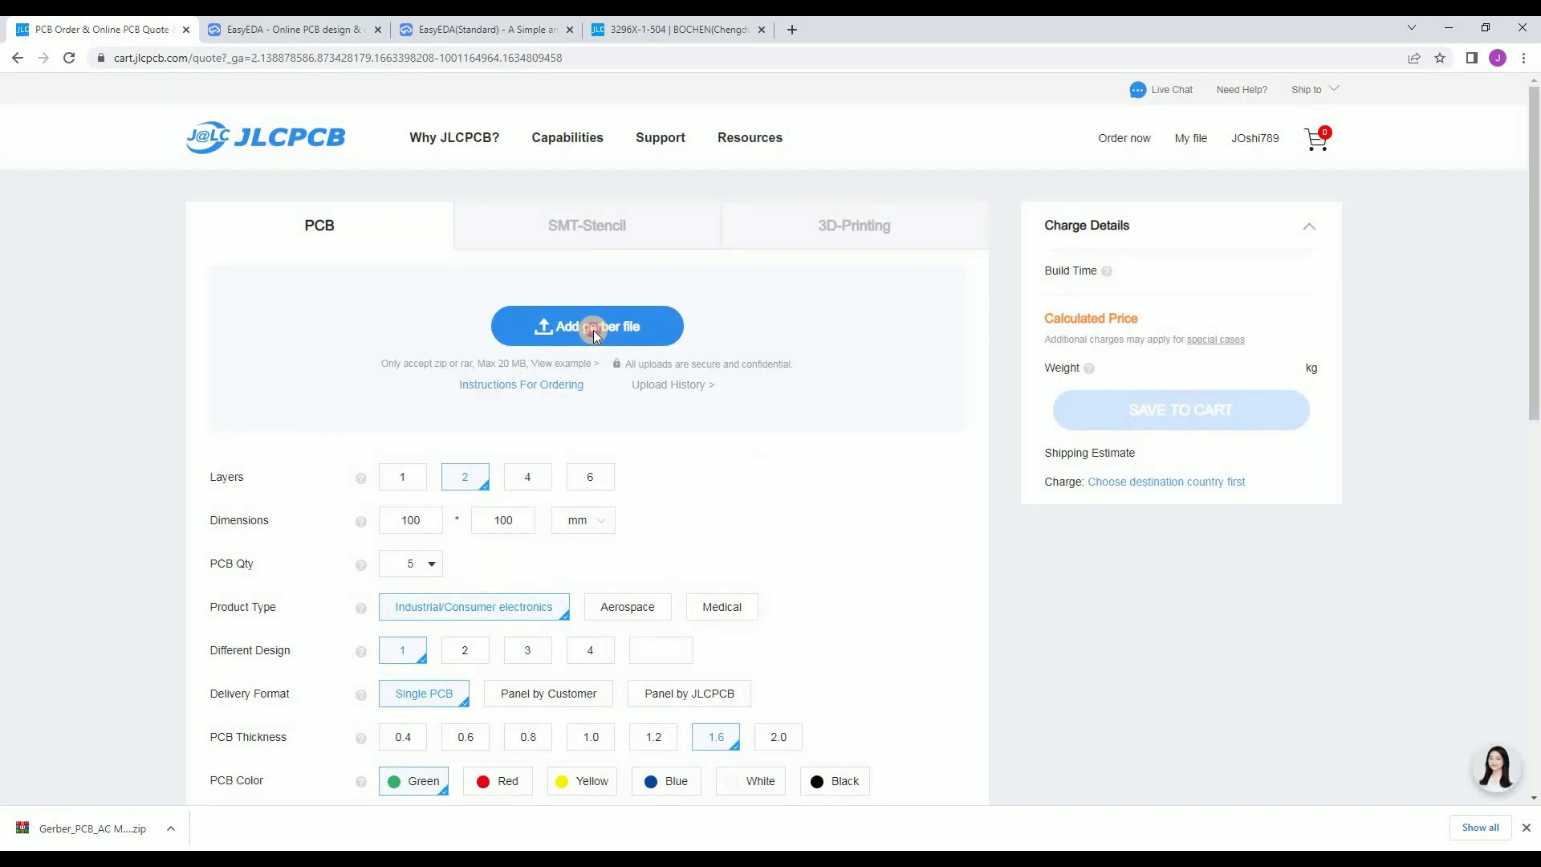
- Upload the Gerber archive "Gerber_PCB_AC Motor Speed Controller_2022-09-17" to the PCB quote
{"action": "left_click", "coordinate": [595, 330]}
{"action": "left_click", "coordinate": [197, 193]}
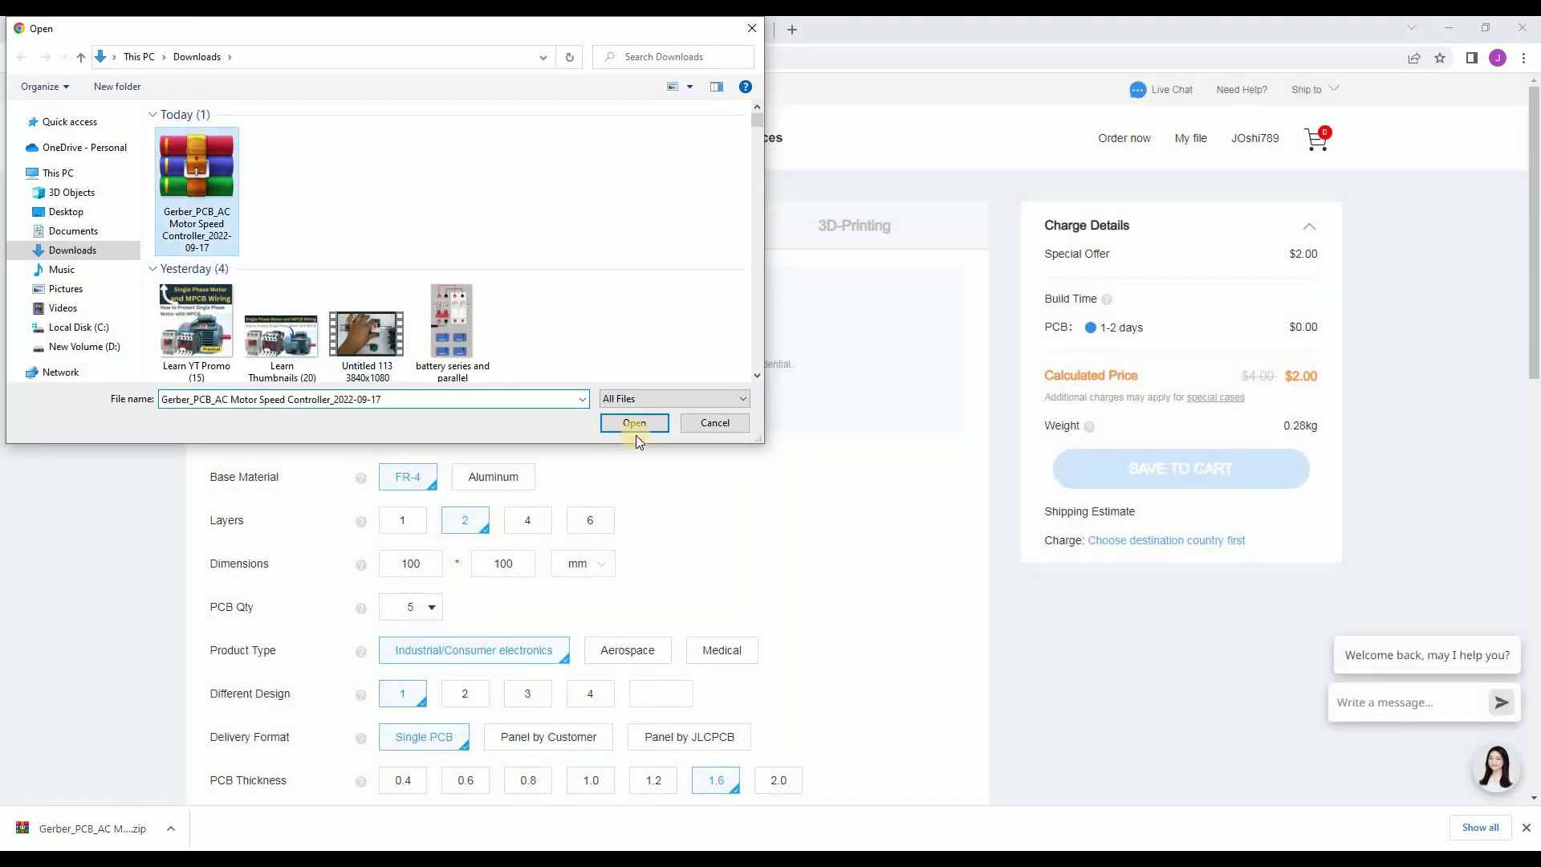
{"action": "left_click", "coordinate": [634, 423]}
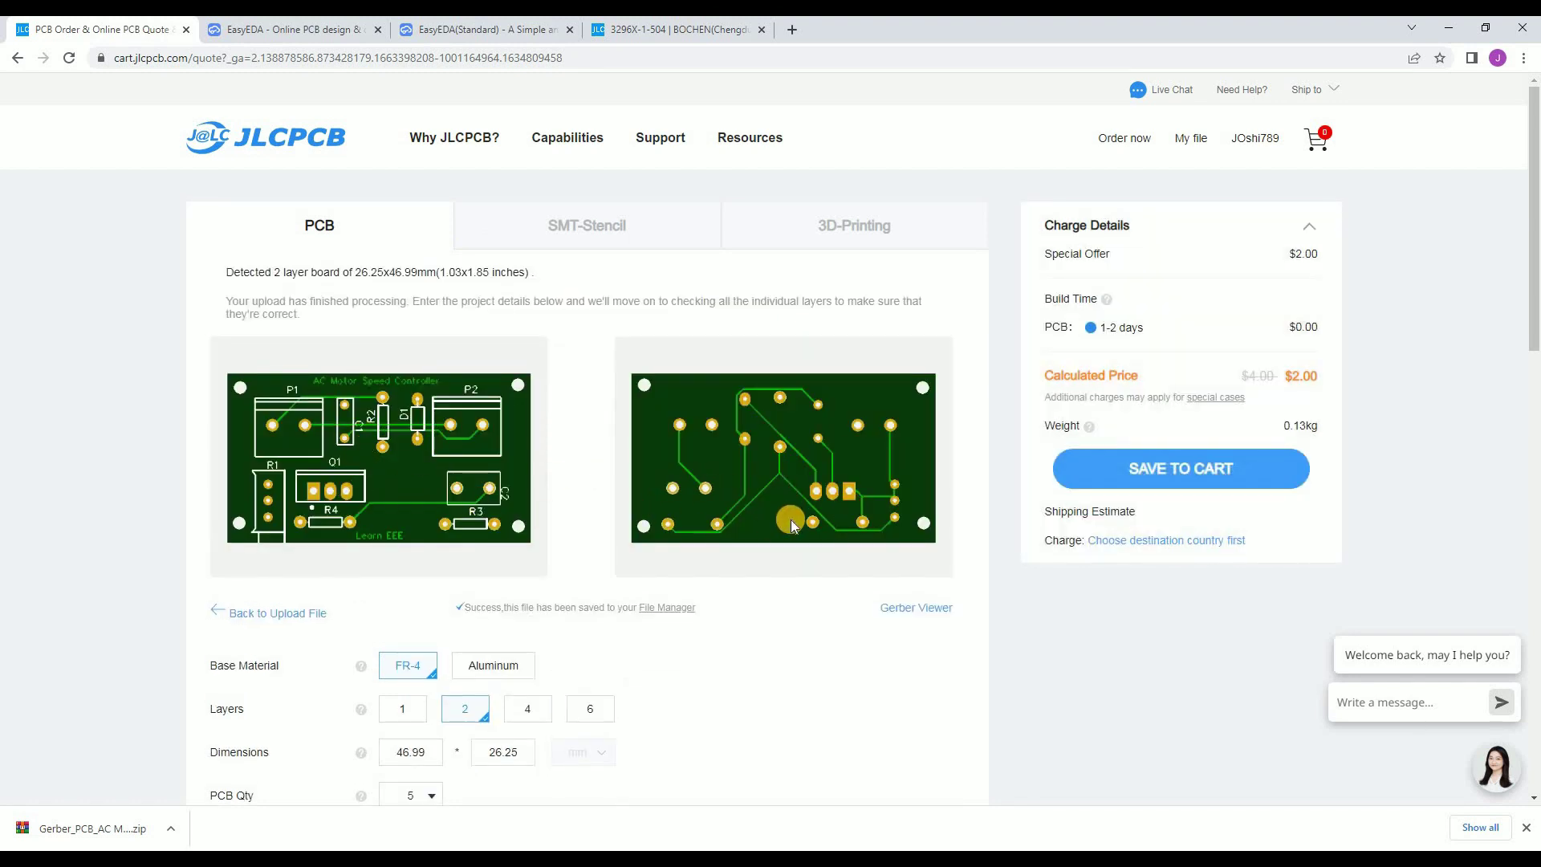
- Try Purple as the PCB color and check it in the board preview
{"action": "scroll", "coordinate": [477, 556], "scroll_direction": "down", "scroll_amount": 5}
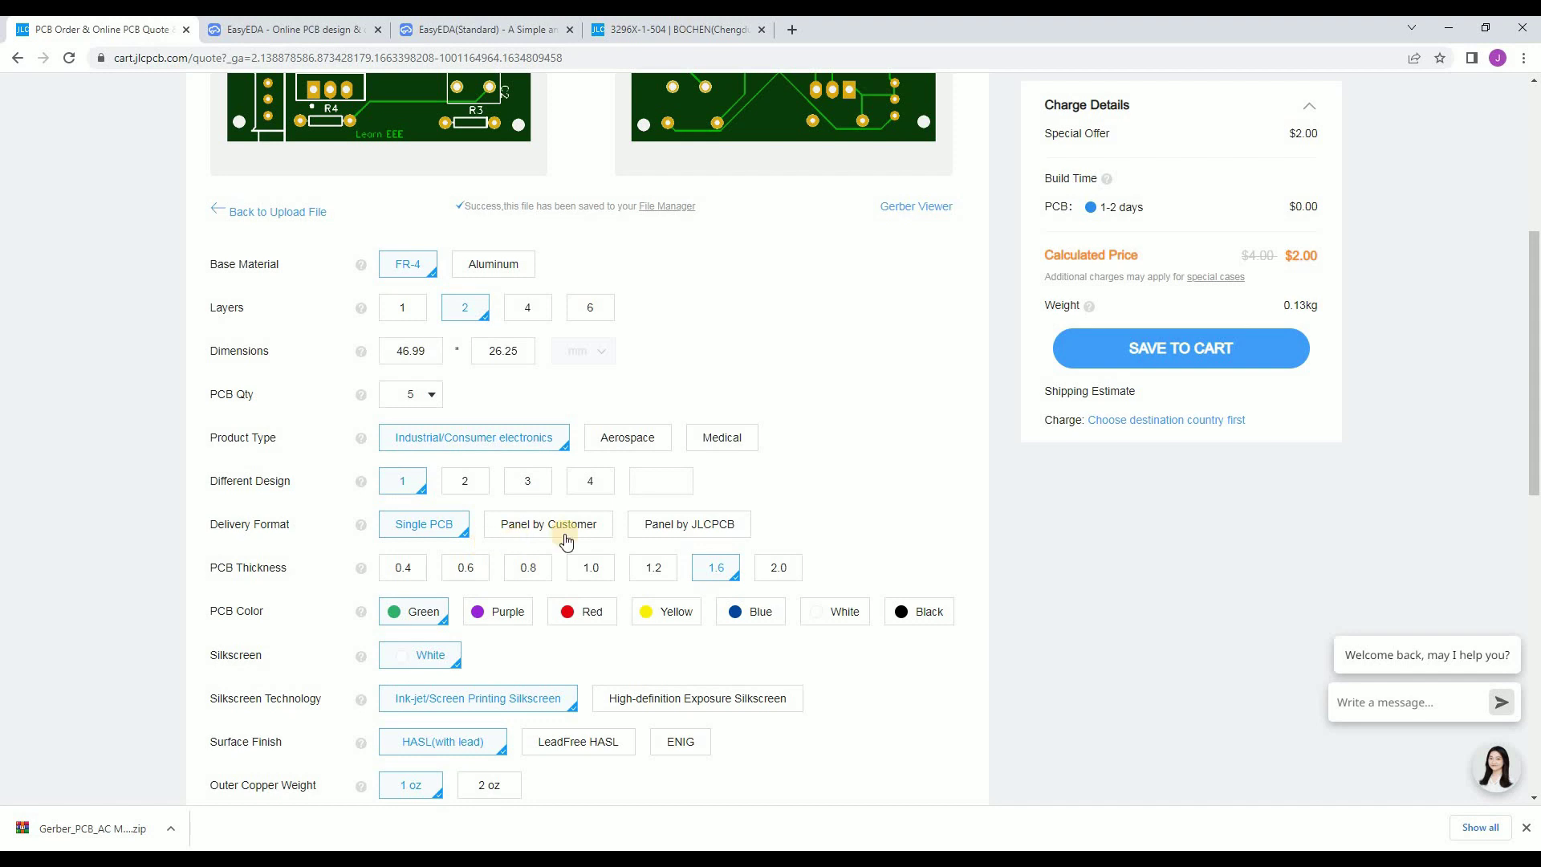
{"action": "left_click", "coordinate": [536, 618]}
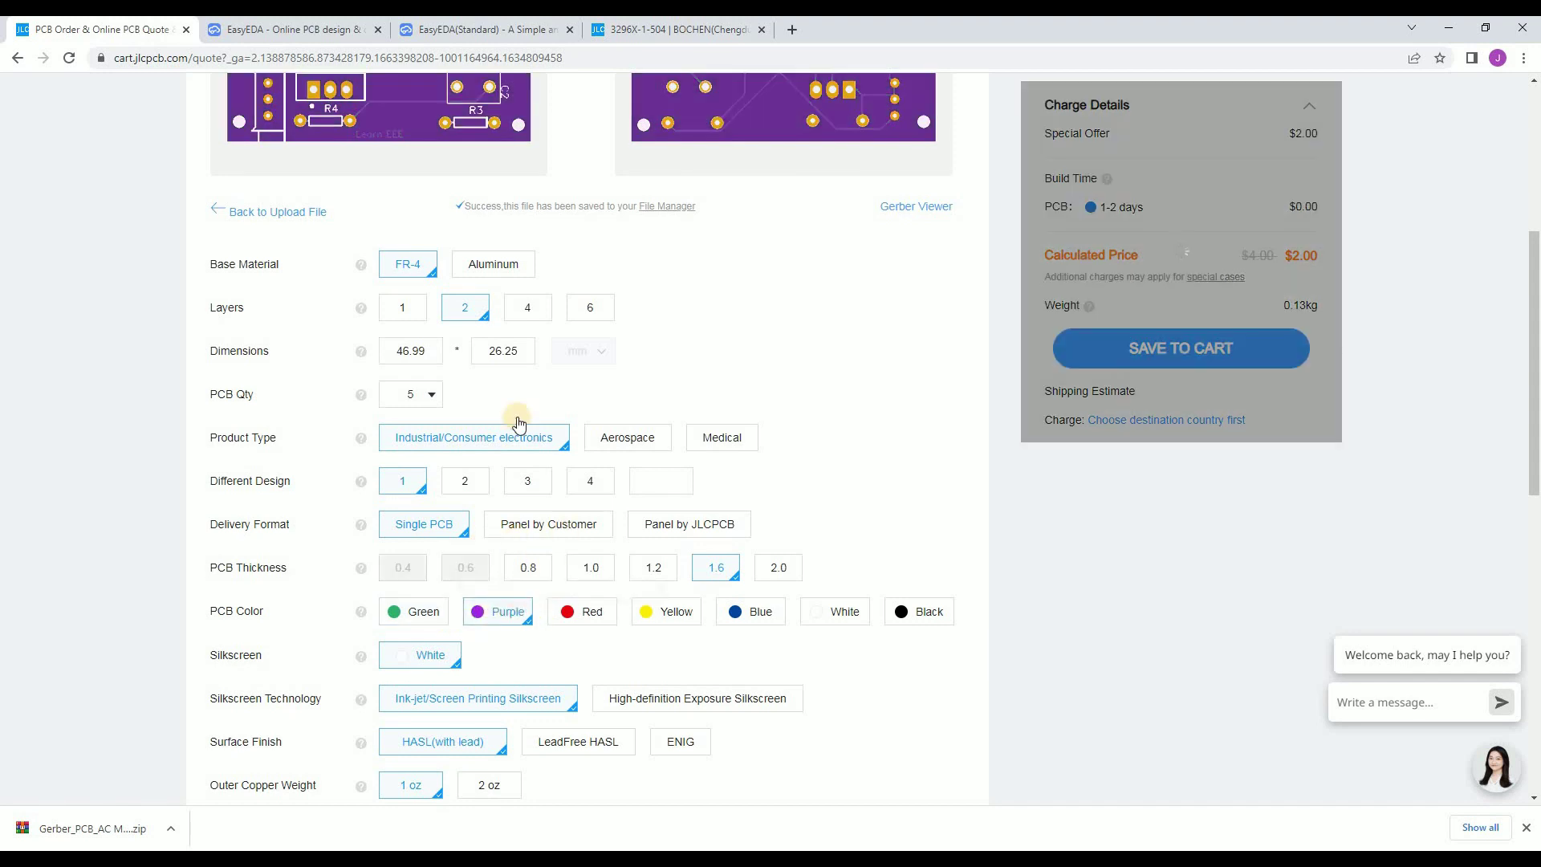
{"action": "scroll", "coordinate": [592, 592], "scroll_direction": "up", "scroll_amount": 5}
- Set the PCB color to Red and check the board preview
{"action": "scroll", "coordinate": [590, 598], "scroll_direction": "down", "scroll_amount": 5}
{"action": "left_click", "coordinate": [586, 617]}
{"action": "scroll", "coordinate": [717, 582], "scroll_direction": "up", "scroll_amount": 5}
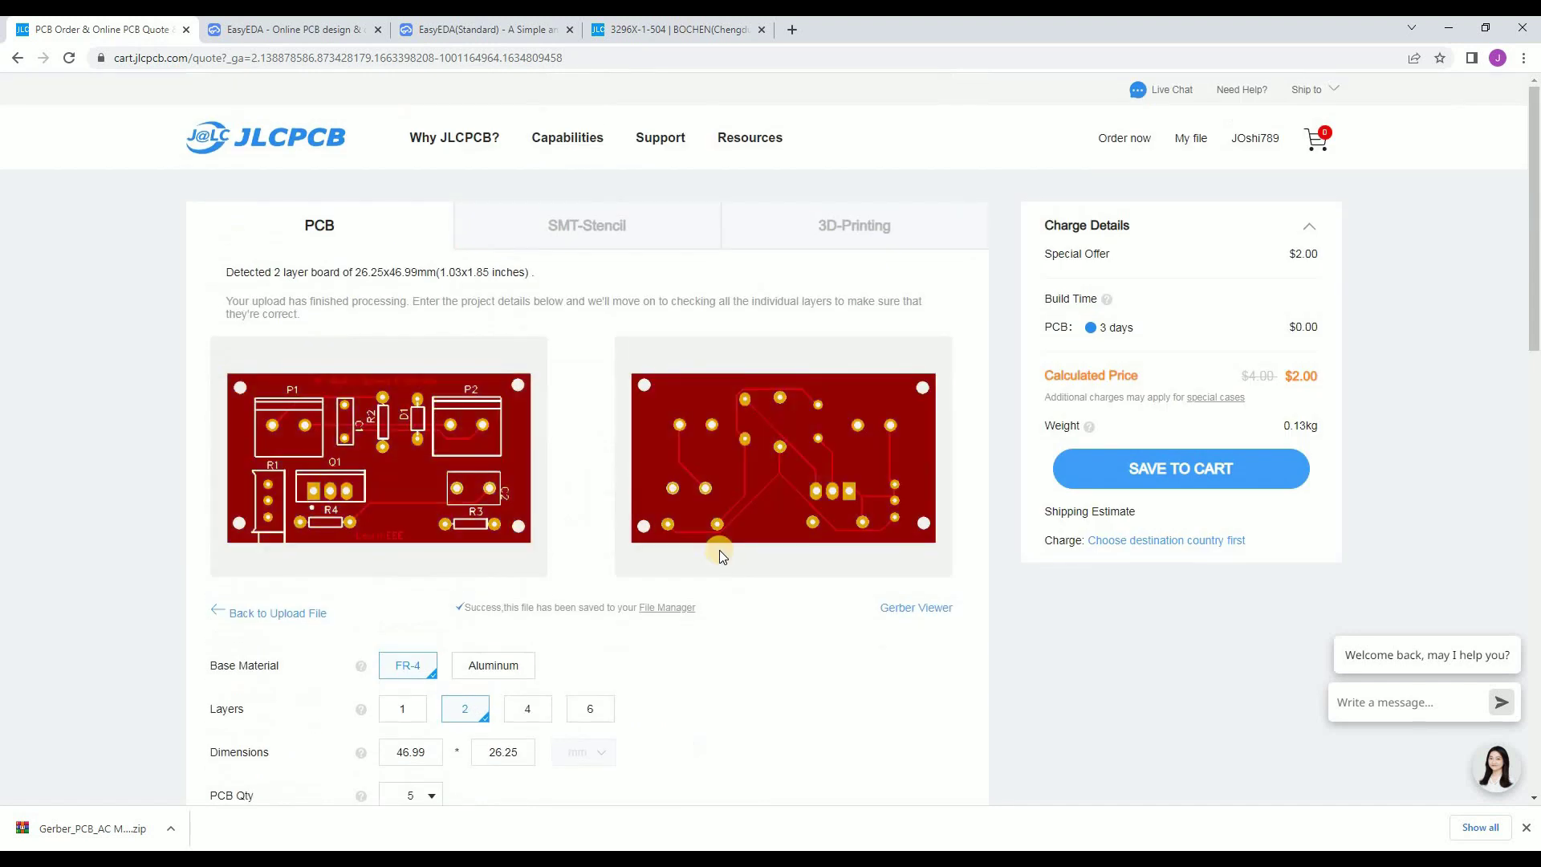
- Try Yellow and Blue as the PCB color, checking each one in the board preview
{"action": "scroll", "coordinate": [718, 553], "scroll_direction": "down", "scroll_amount": 5}
{"action": "left_click", "coordinate": [682, 613]}
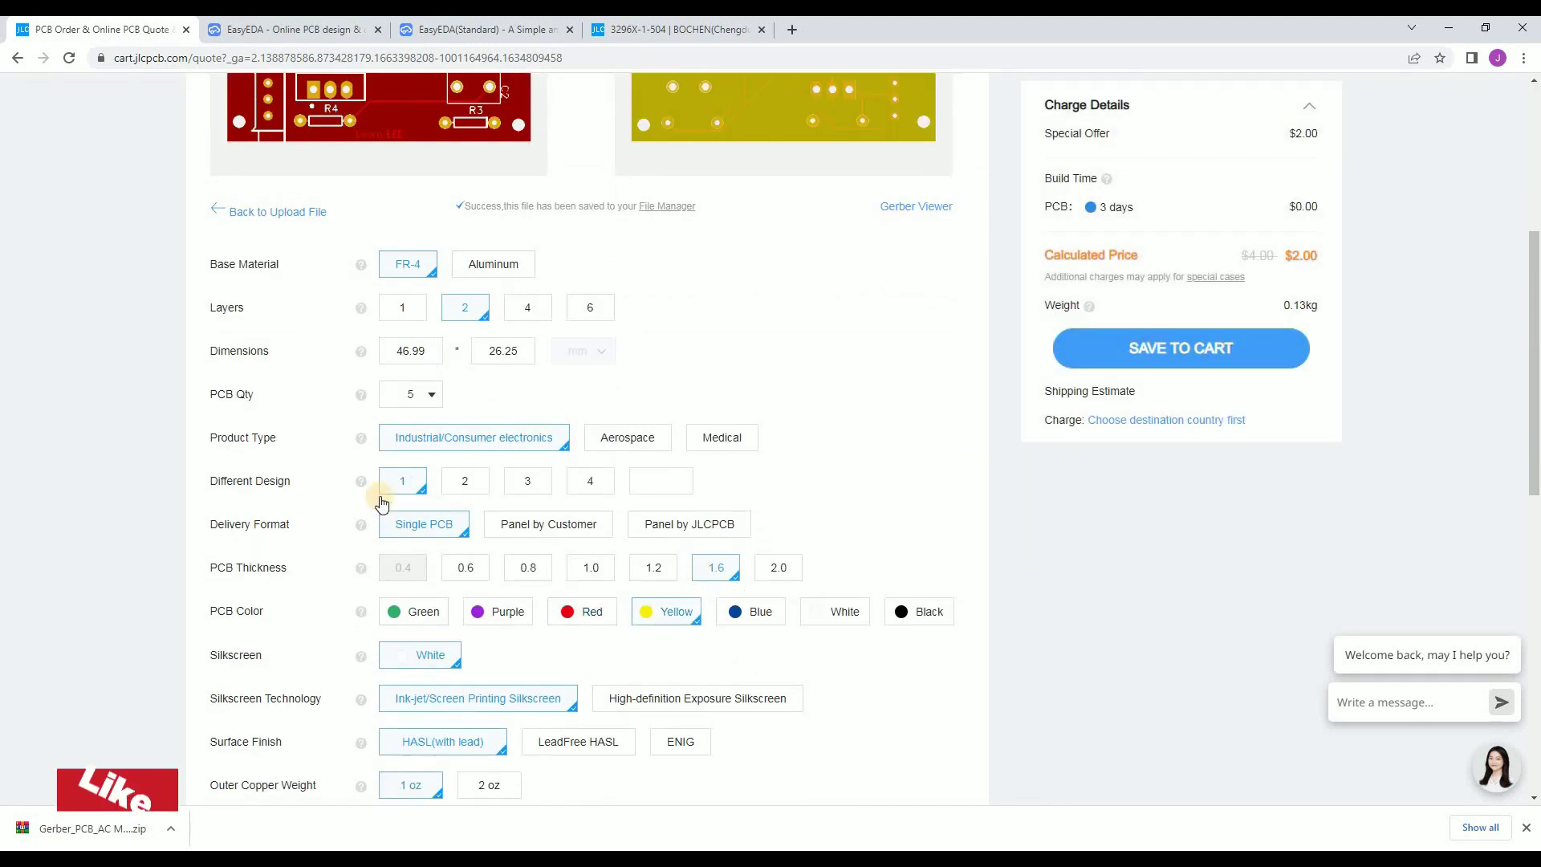
{"action": "scroll", "coordinate": [658, 553], "scroll_direction": "up", "scroll_amount": 5}
{"action": "scroll", "coordinate": [733, 636], "scroll_direction": "down", "scroll_amount": 5}
{"action": "left_click", "coordinate": [761, 617]}
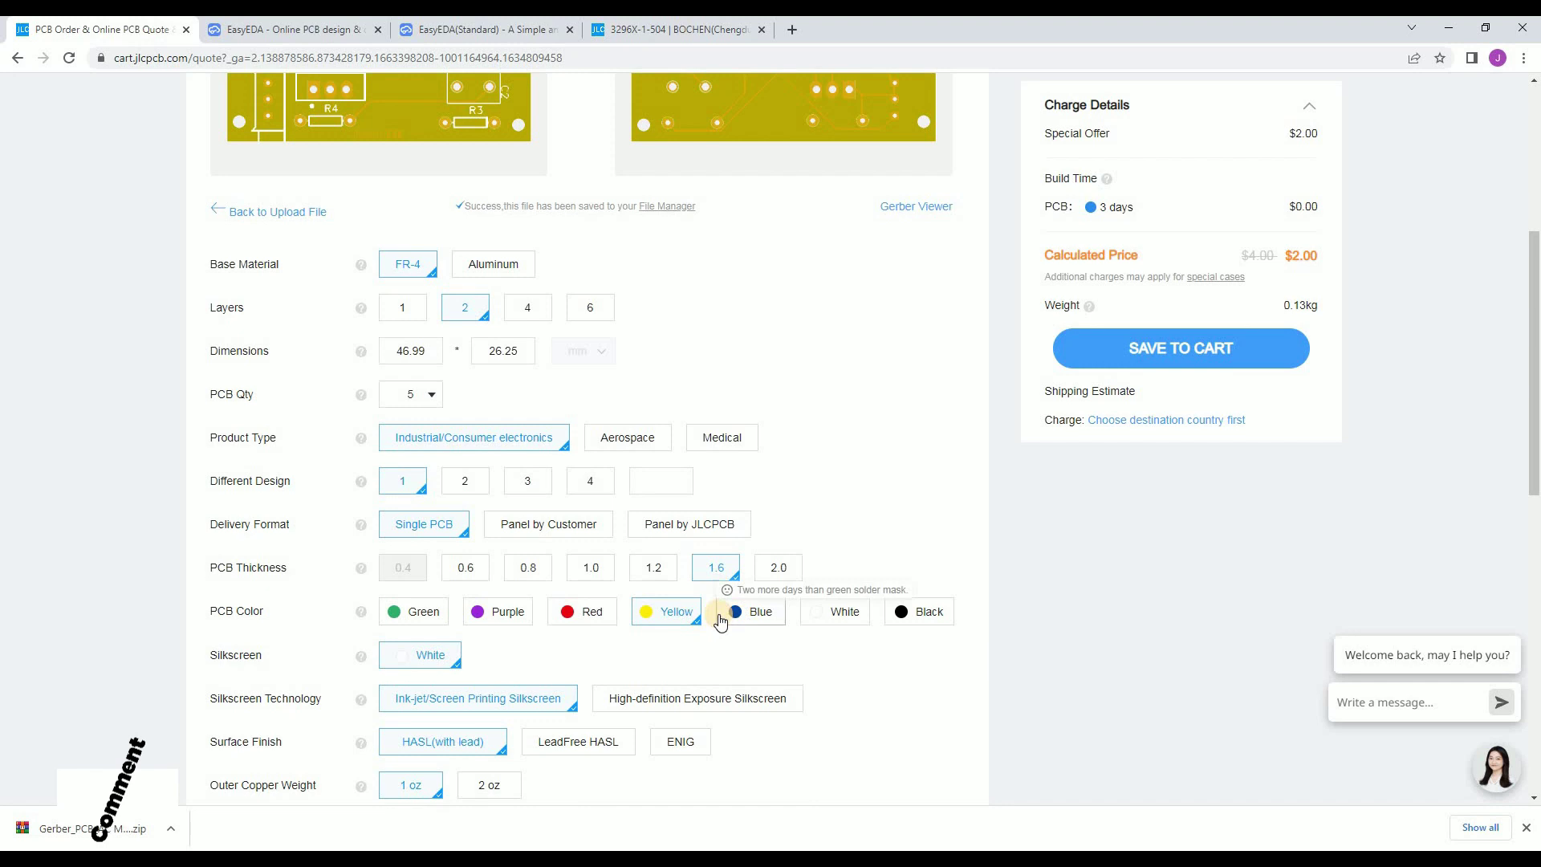
{"action": "scroll", "coordinate": [763, 537], "scroll_direction": "up", "scroll_amount": 5}
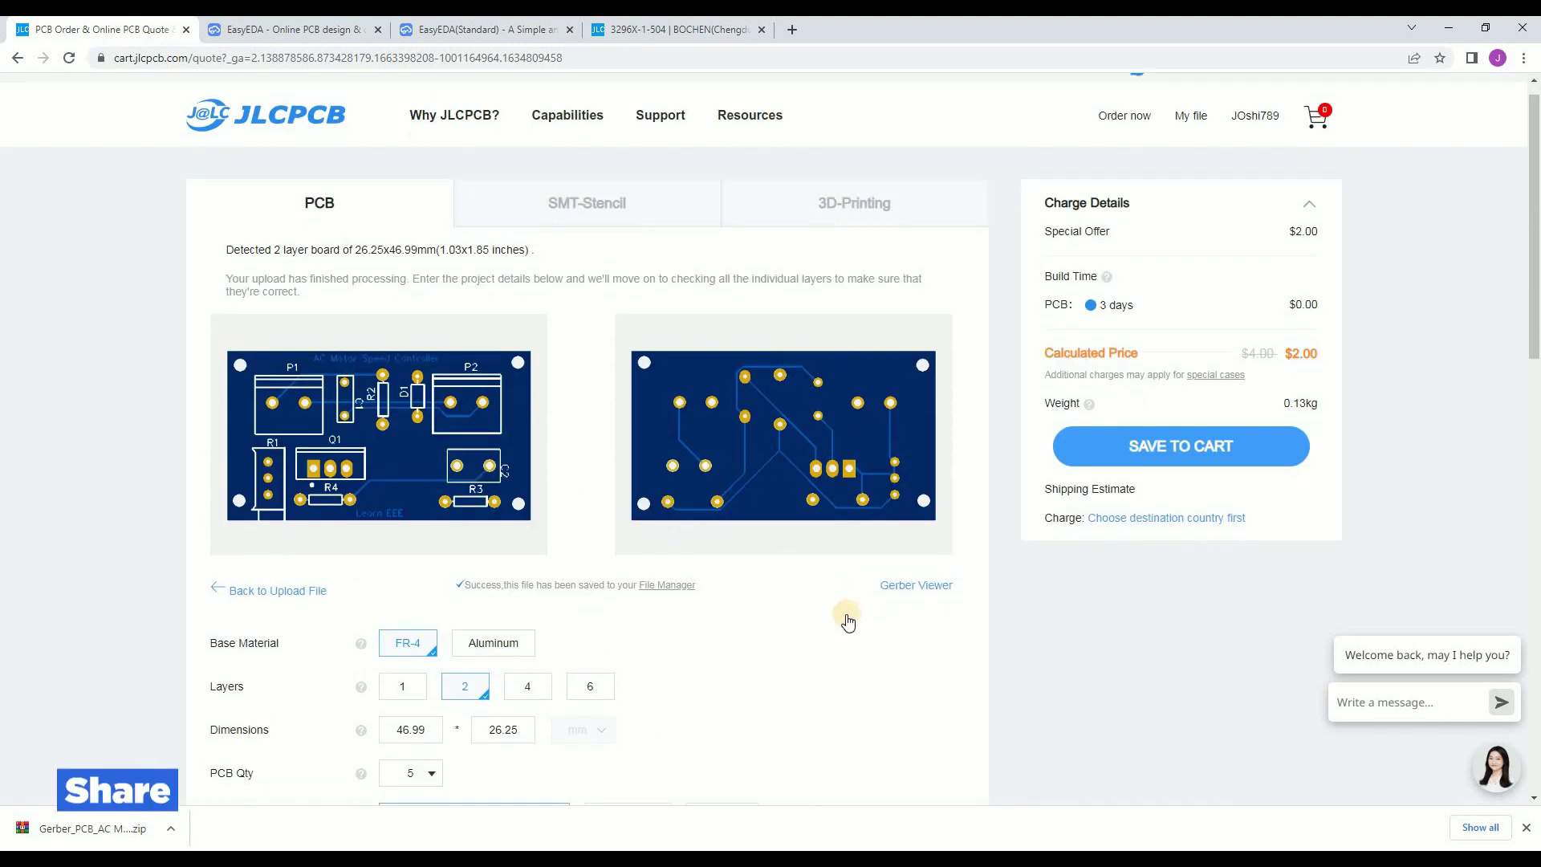
- Try White as the PCB color and check it in the board preview
{"action": "scroll", "coordinate": [846, 618], "scroll_direction": "down", "scroll_amount": 5}
{"action": "left_click", "coordinate": [839, 614]}
{"action": "scroll", "coordinate": [803, 594], "scroll_direction": "up", "scroll_amount": 5}
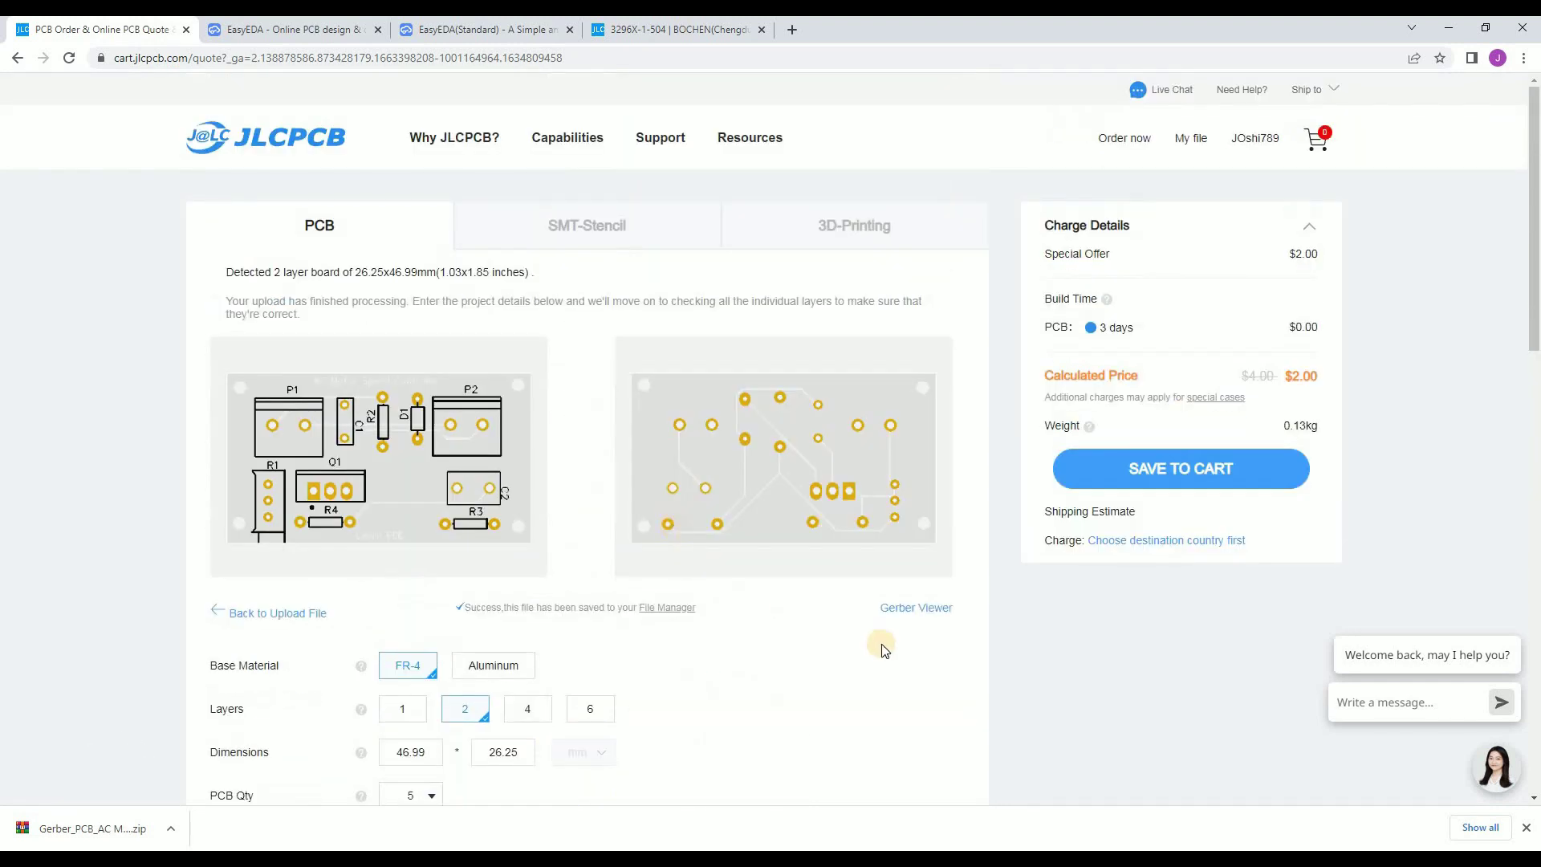
- Set the PCB color to Black, then check the board preview and the remaining order options
{"action": "scroll", "coordinate": [884, 650], "scroll_direction": "down", "scroll_amount": 5}
{"action": "left_click", "coordinate": [913, 612]}
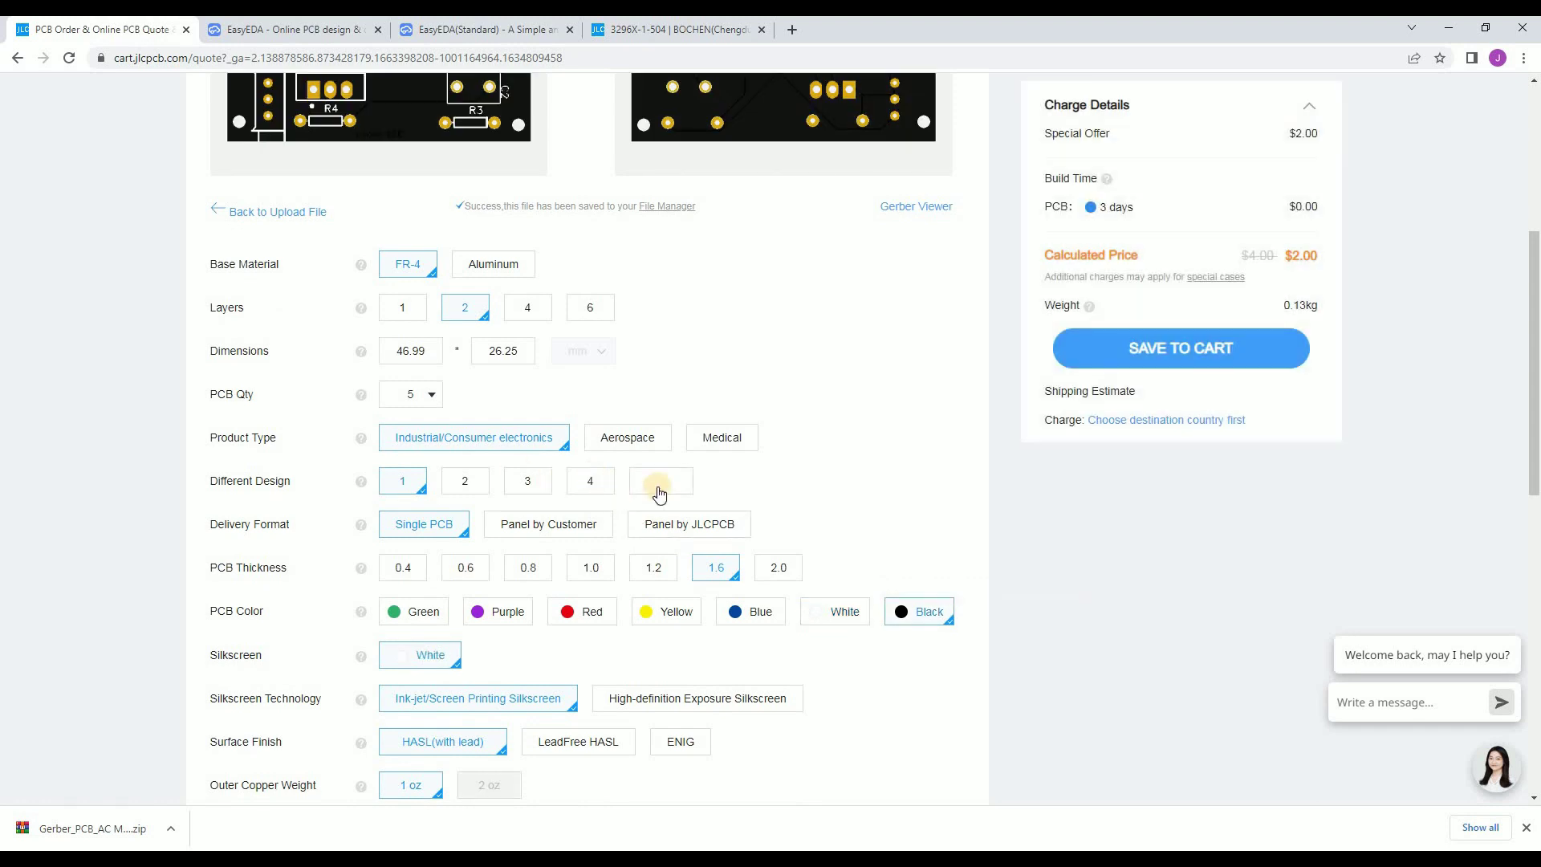
{"action": "scroll", "coordinate": [659, 493], "scroll_direction": "up", "scroll_amount": 5}
{"action": "scroll", "coordinate": [517, 640], "scroll_direction": "down", "scroll_amount": 5}
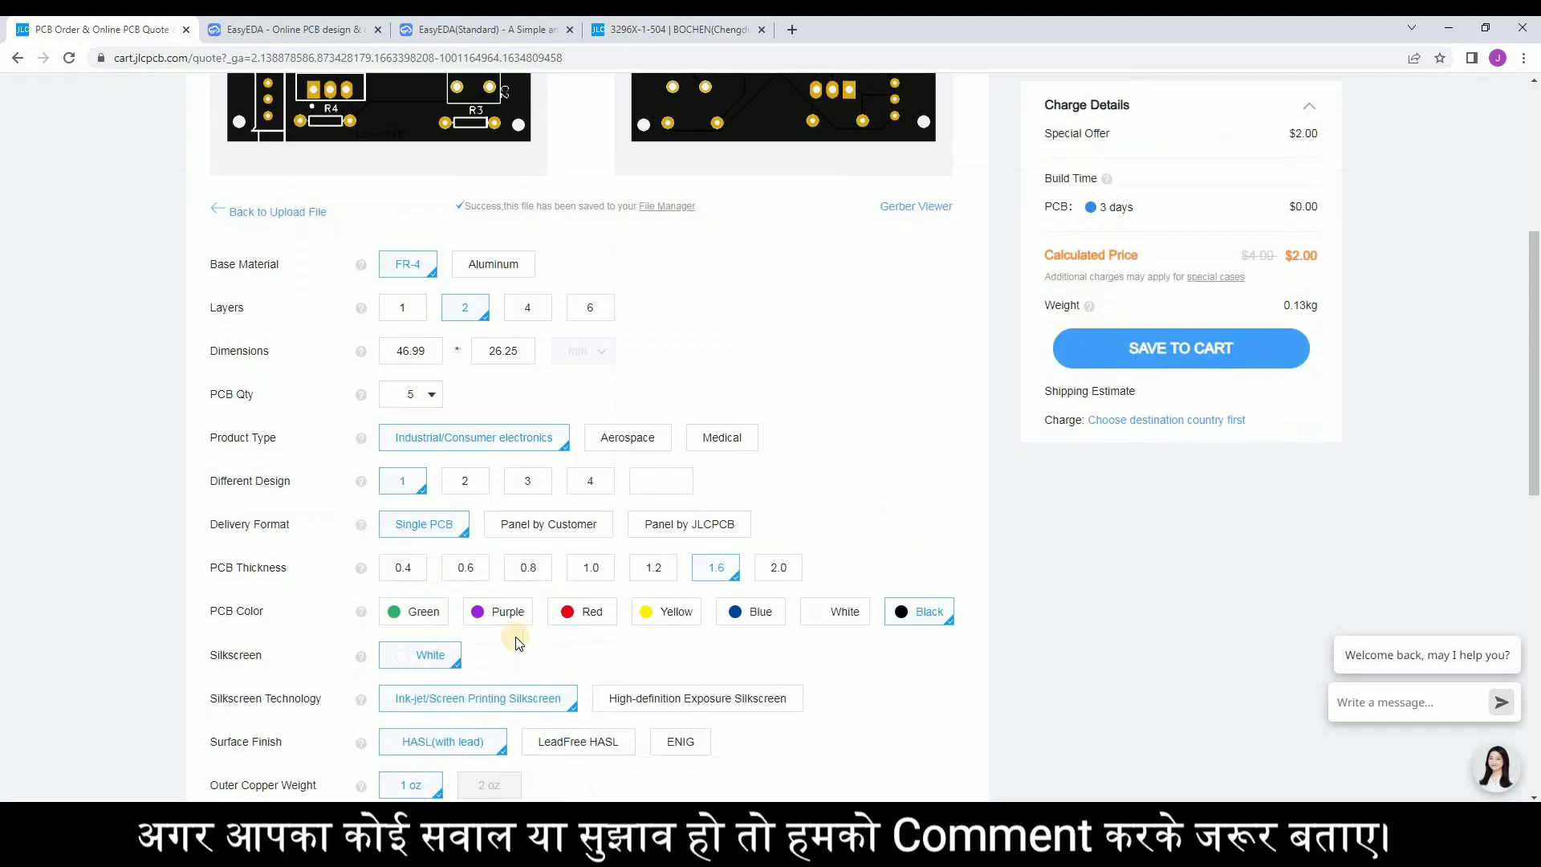
{"action": "scroll", "coordinate": [634, 711], "scroll_direction": "down", "scroll_amount": 4}
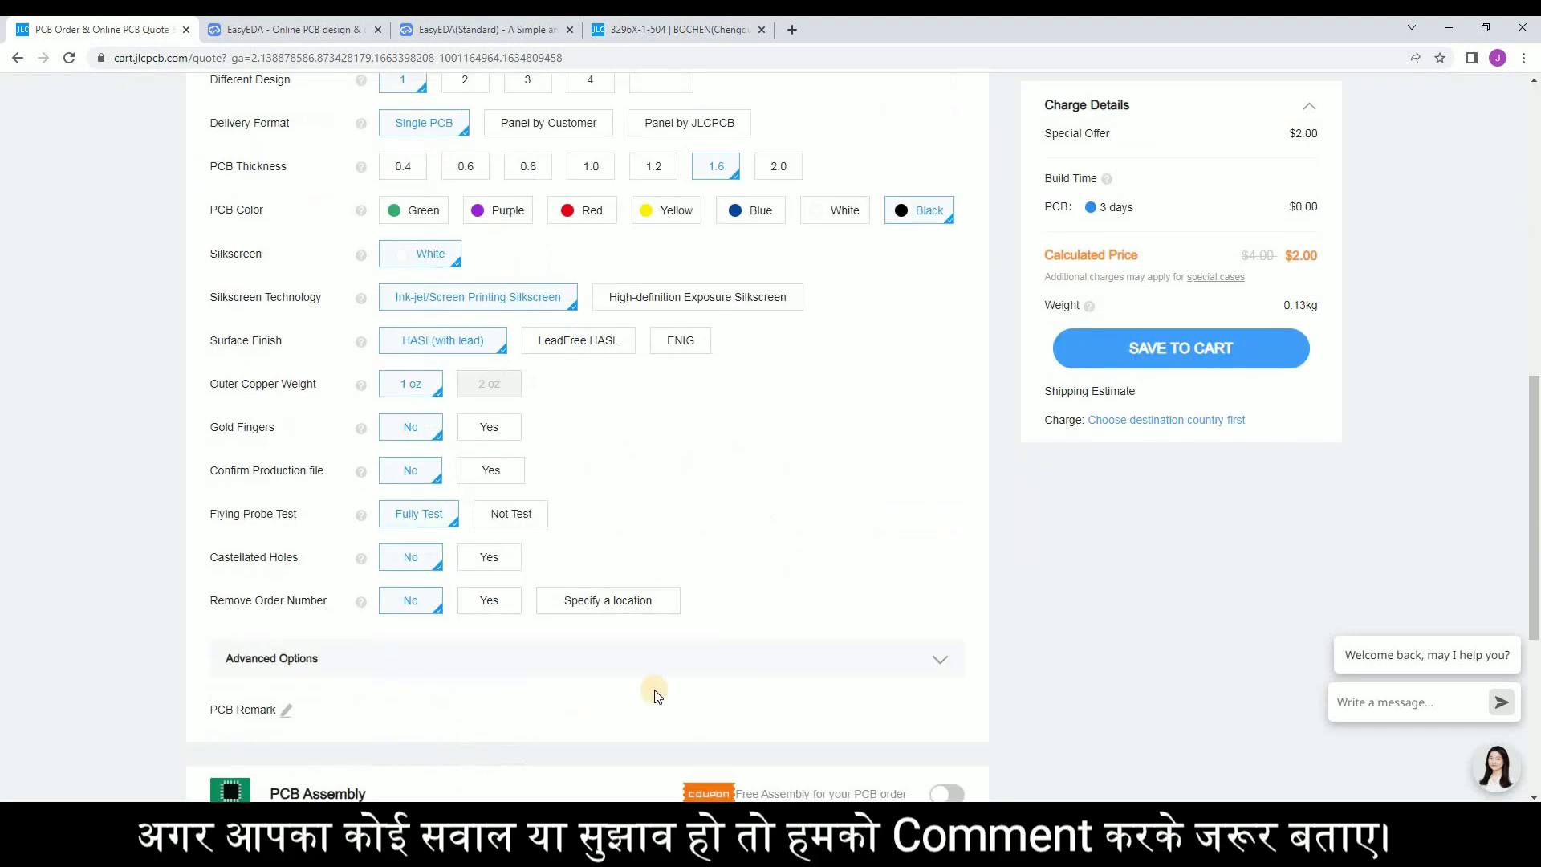
{"action": "scroll", "coordinate": [654, 689], "scroll_direction": "up", "scroll_amount": 9}
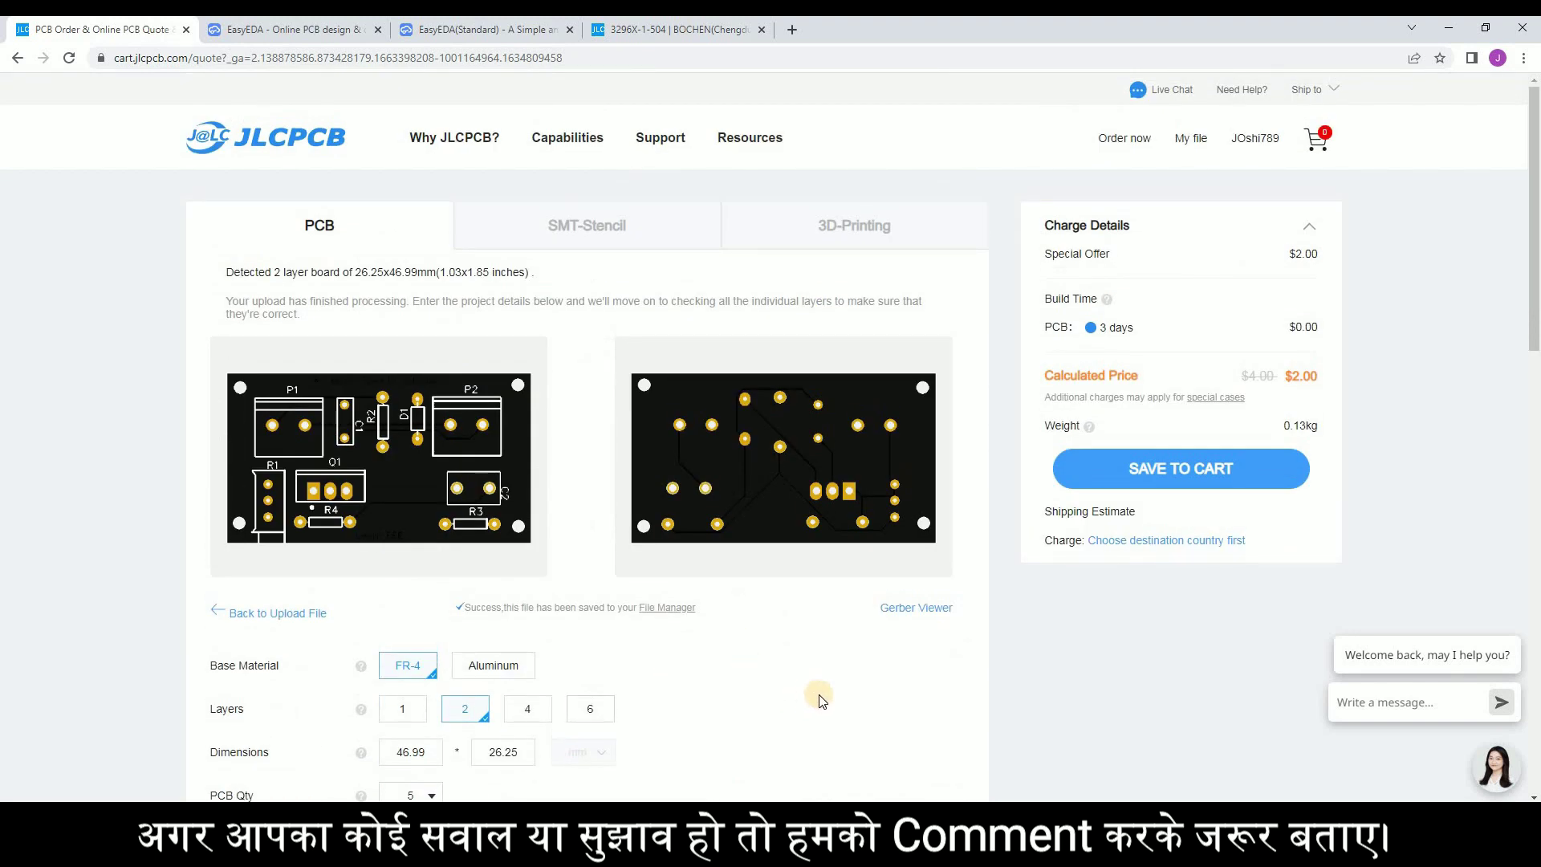